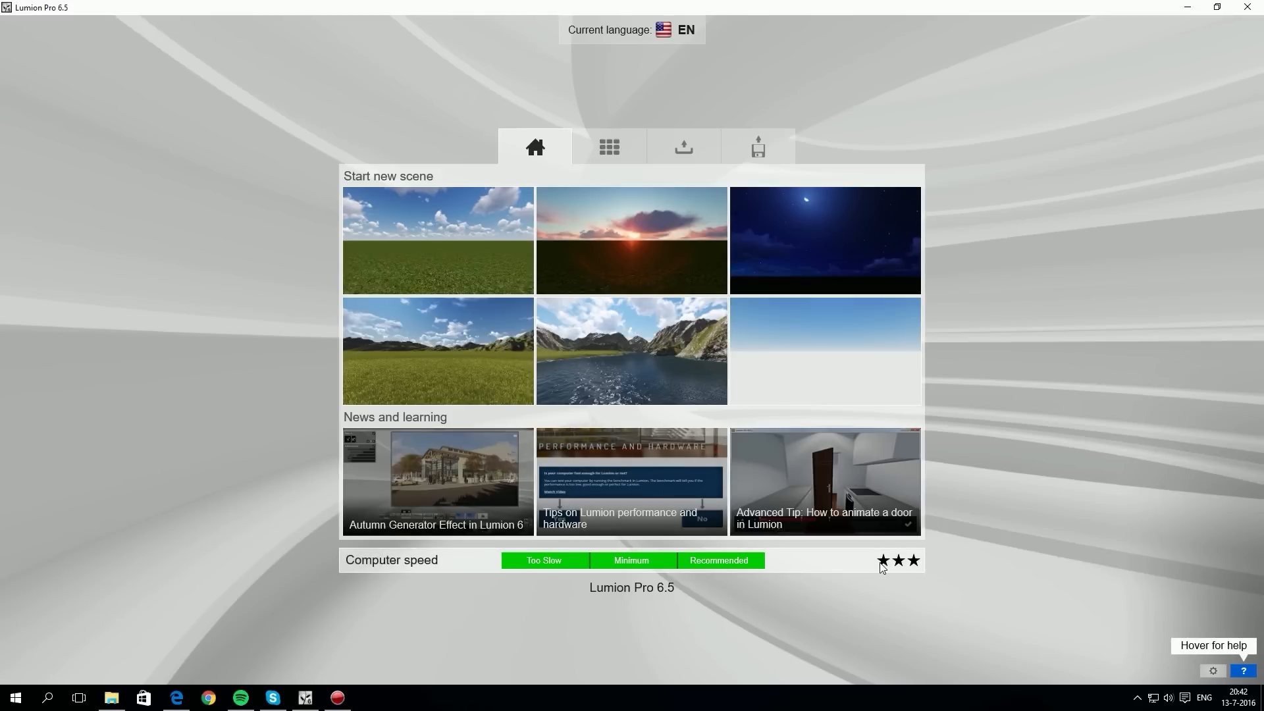
Step: Review the computer's benchmark results and the Performance and Hardware page linked from the news section
{"action": "left_click", "coordinate": [470, 566]}
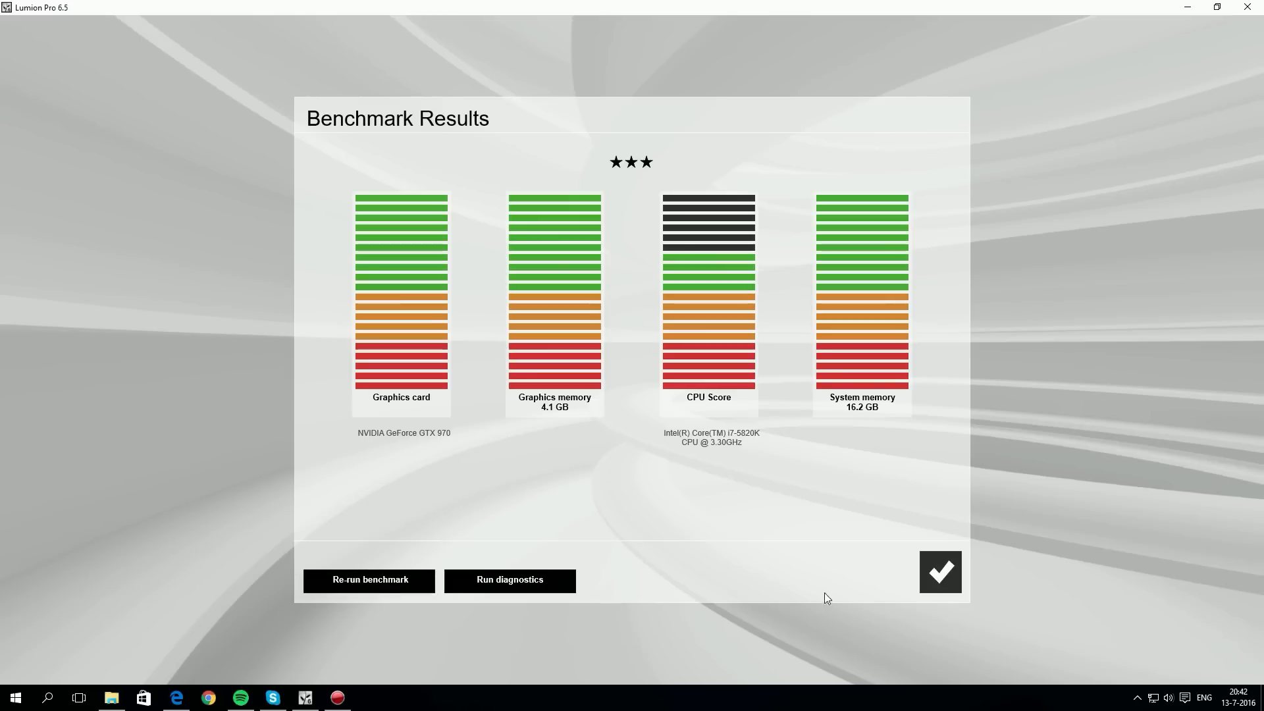
{"action": "left_click", "coordinate": [940, 580]}
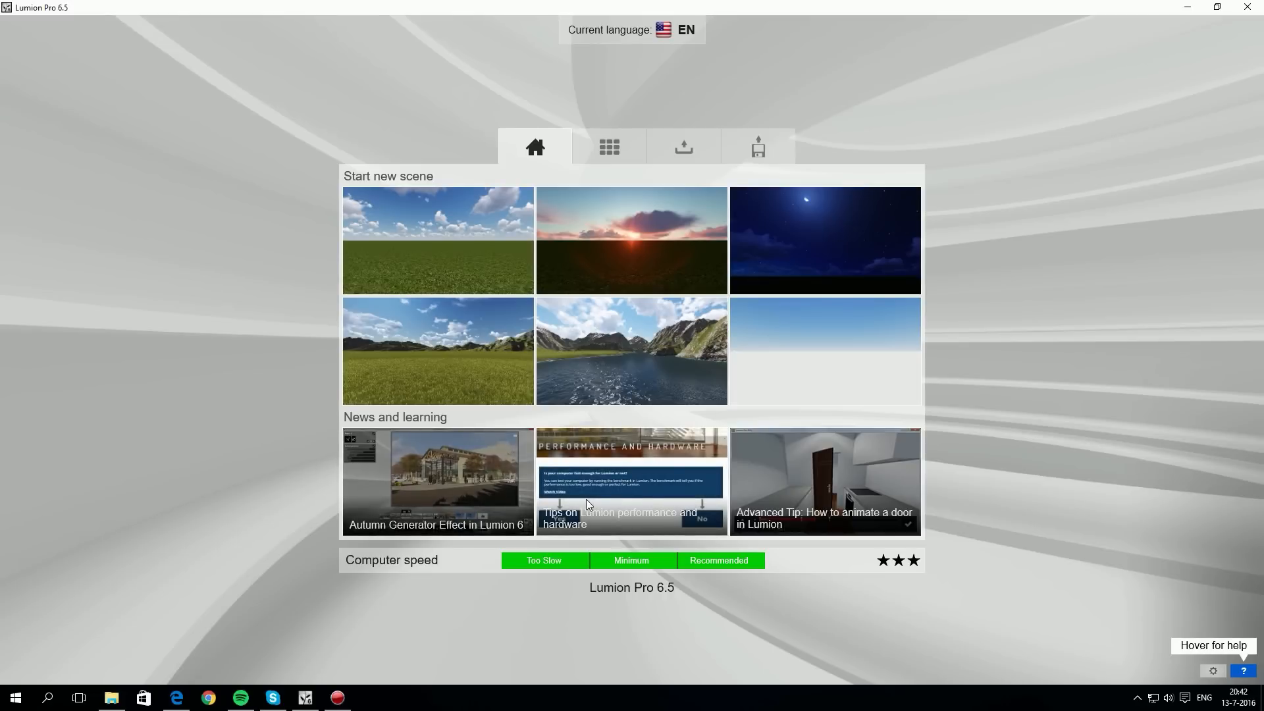
{"action": "left_click", "coordinate": [622, 502]}
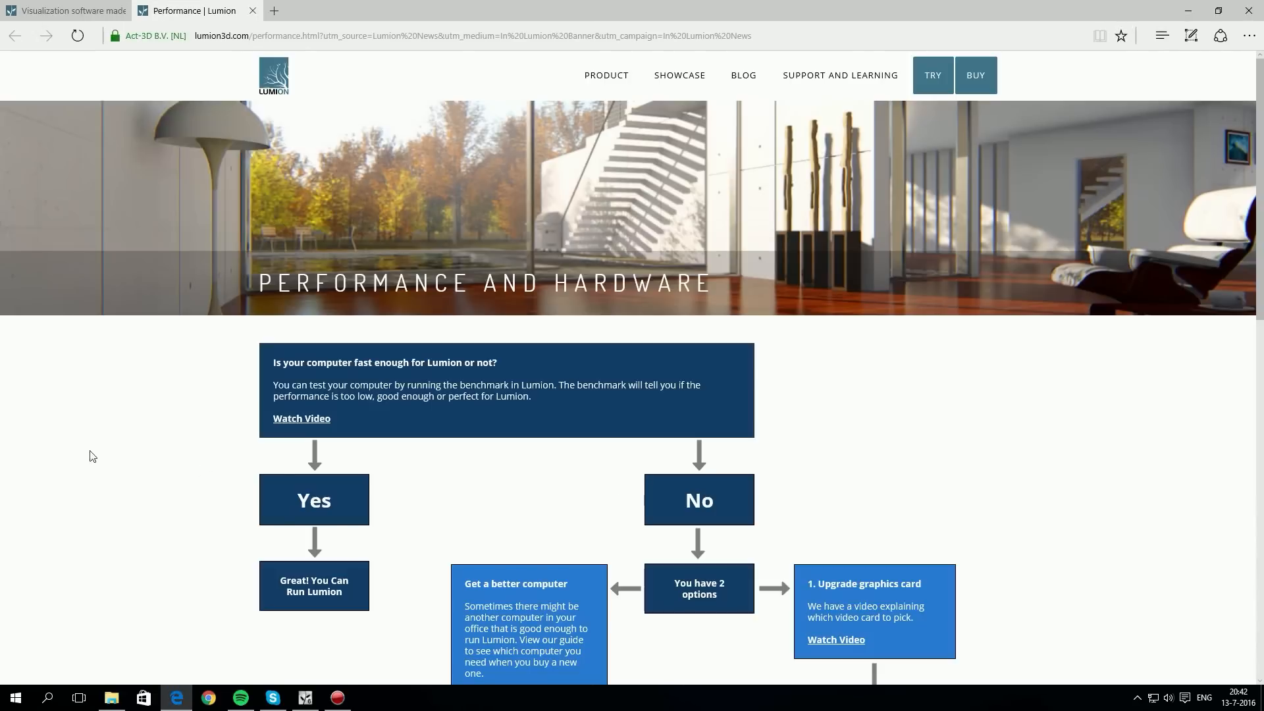
{"action": "scroll", "coordinate": [118, 421], "scroll_direction": "down", "scroll_amount": 10}
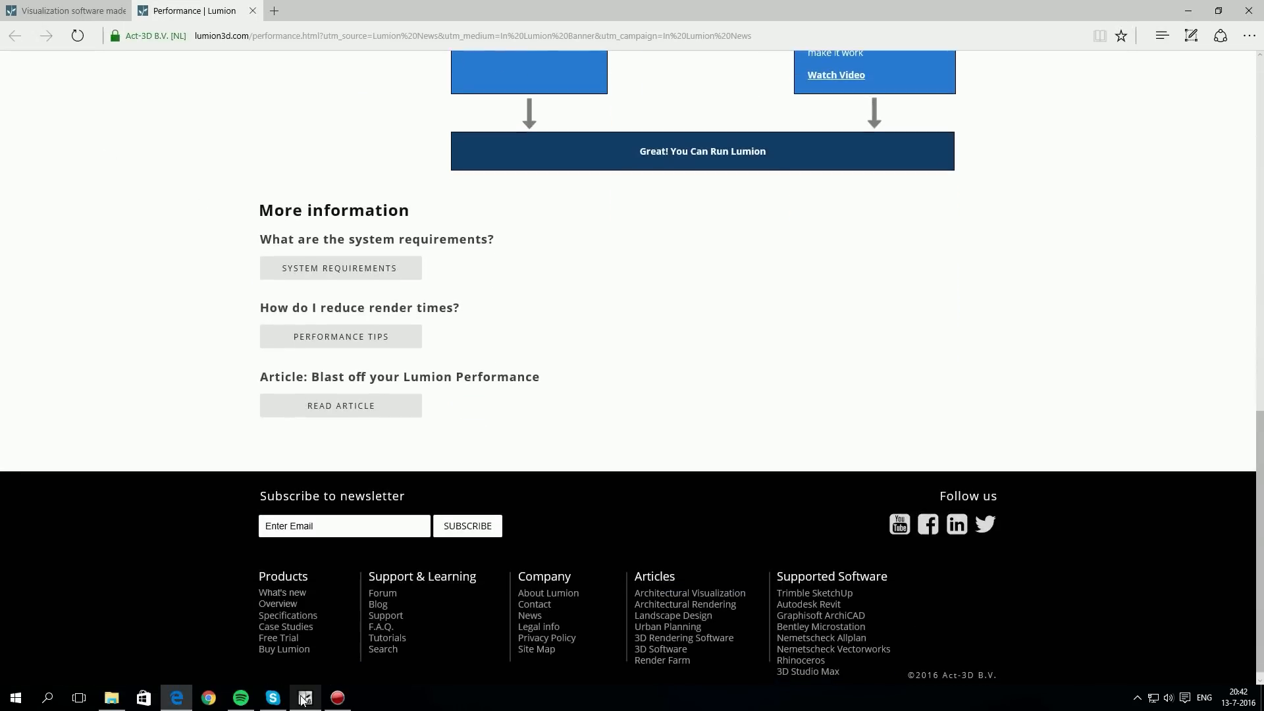
{"action": "left_click", "coordinate": [303, 697]}
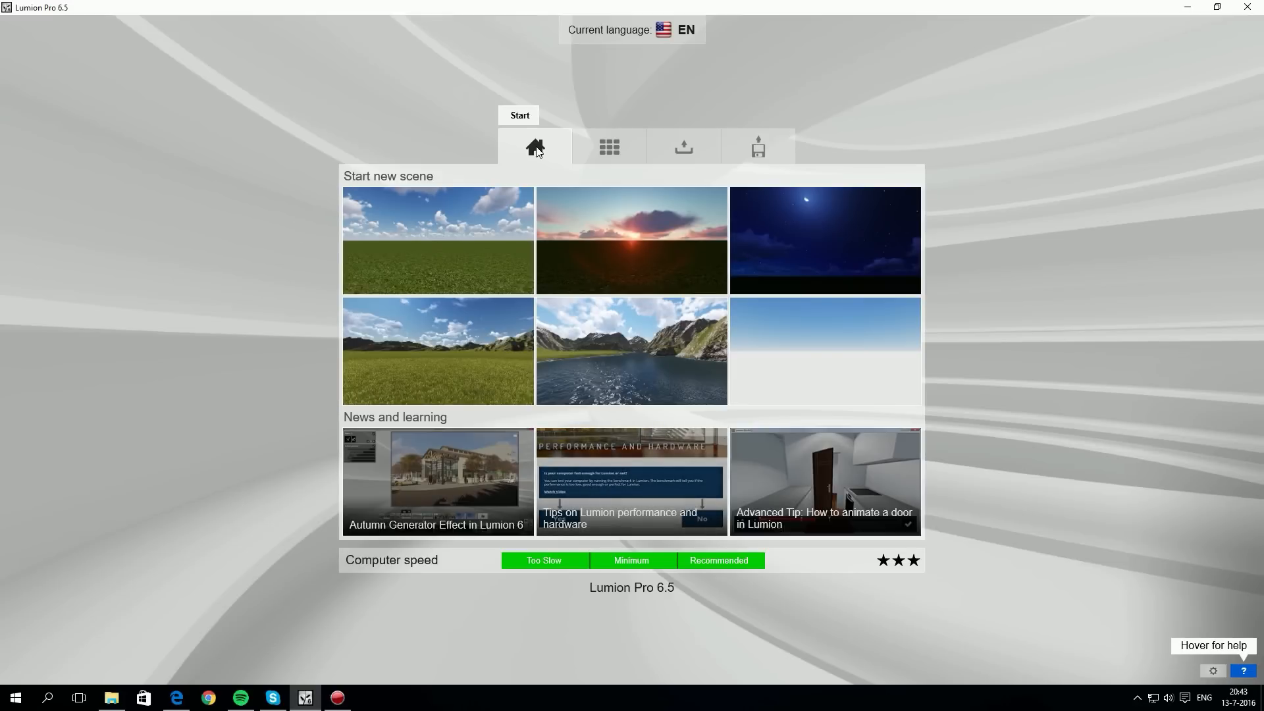
Step: Look through the example scenes, the saved scenes and the option for loading a scene with its models
{"action": "left_click", "coordinate": [606, 153]}
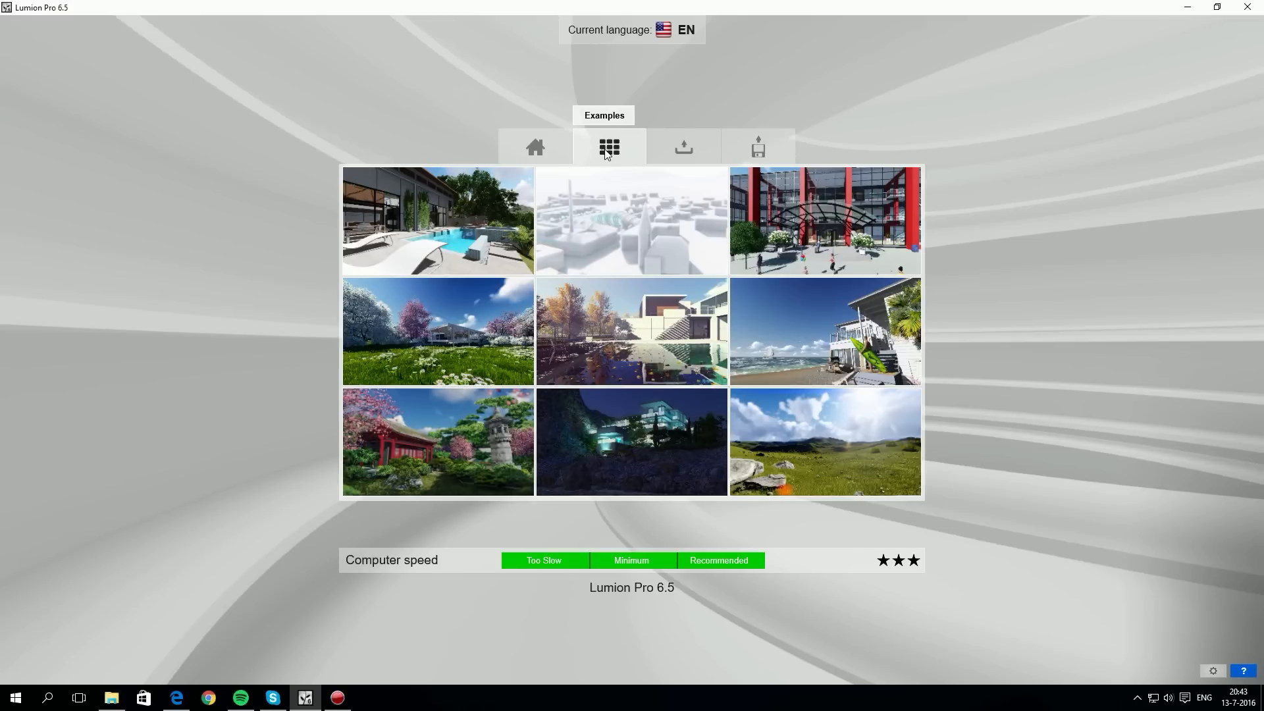
{"action": "left_click", "coordinate": [690, 150]}
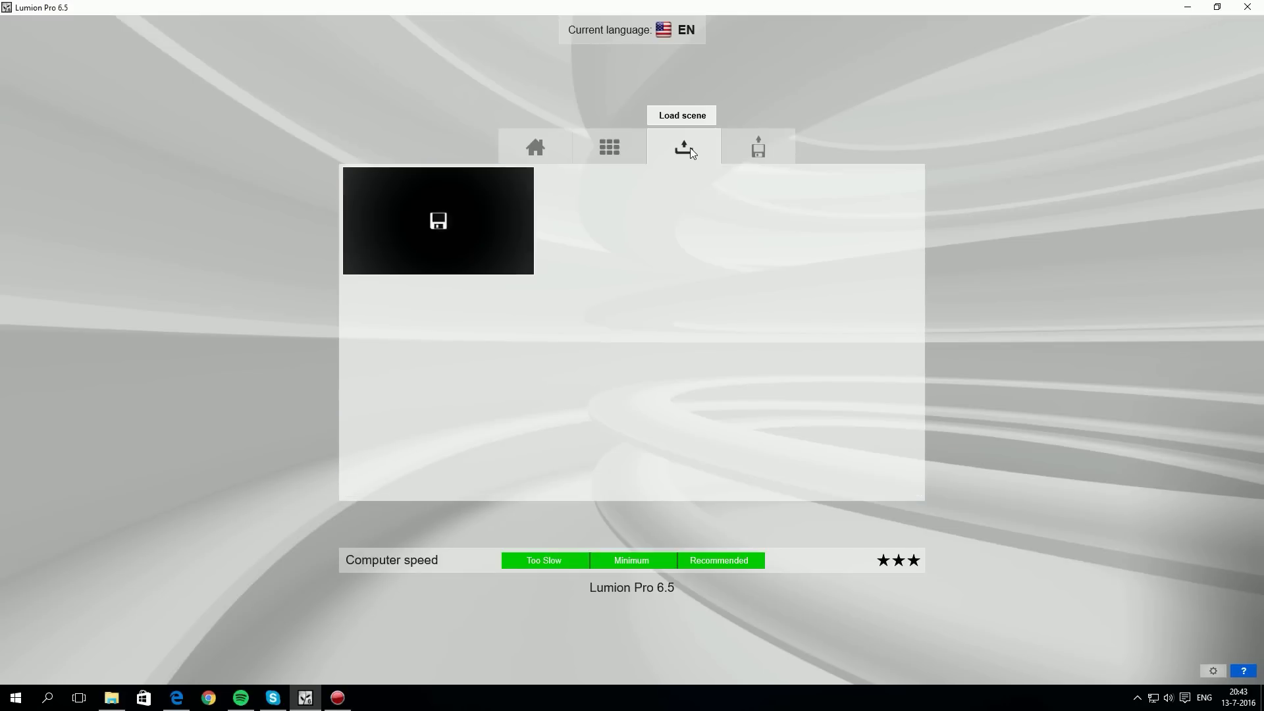
{"action": "left_click", "coordinate": [757, 150]}
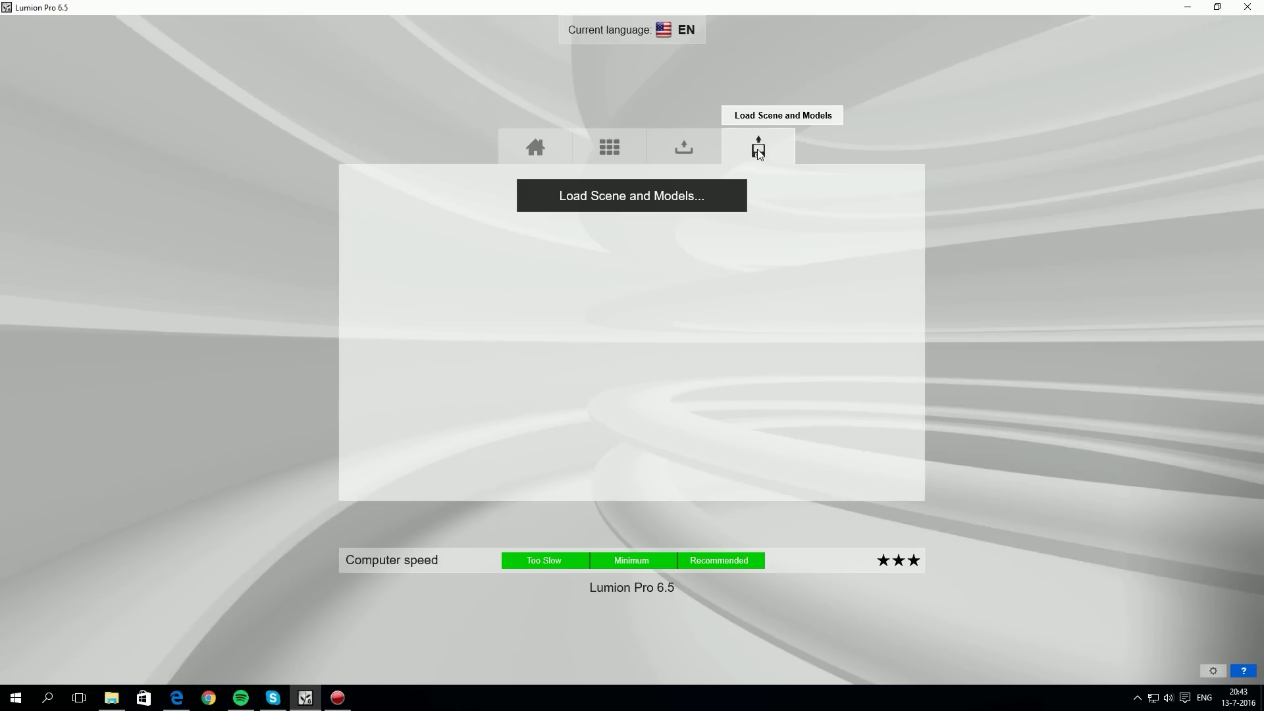
{"action": "left_click", "coordinate": [535, 146]}
Step: Choose EN as the program language and start a new scene from the flat daytime grass template
{"action": "left_click", "coordinate": [631, 29]}
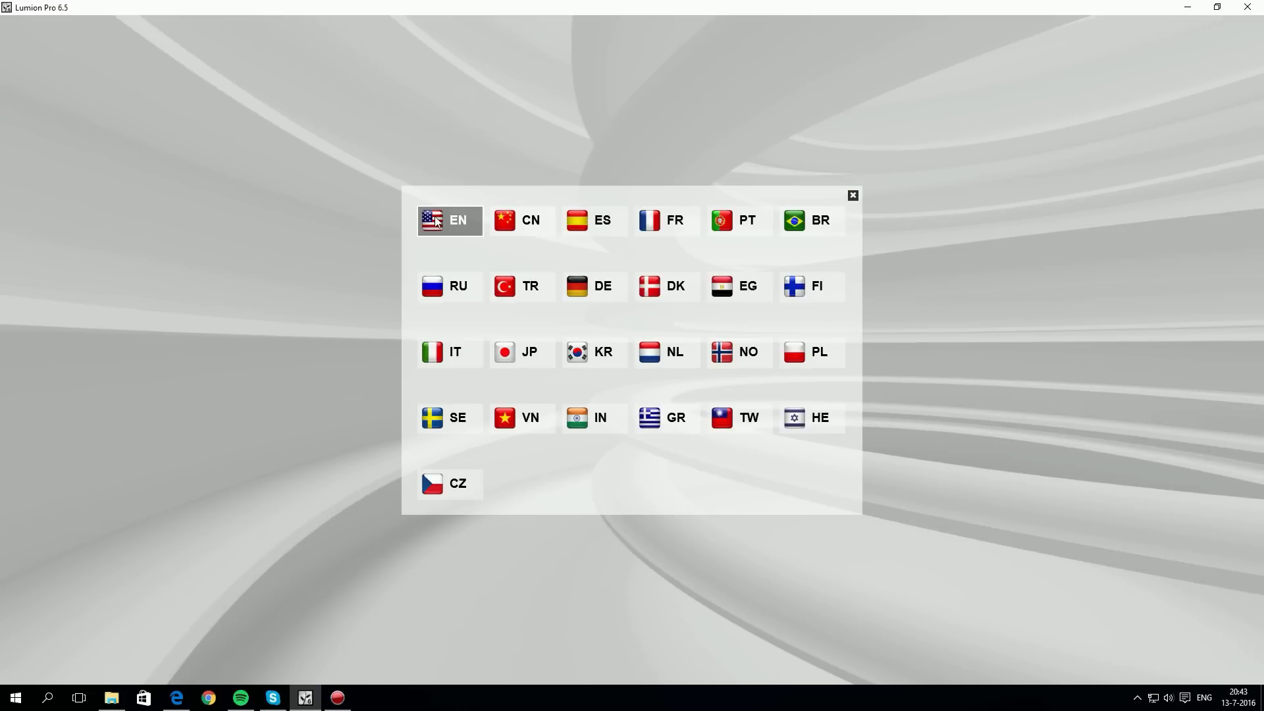
{"action": "left_click", "coordinate": [435, 217]}
{"action": "left_click", "coordinate": [428, 259]}
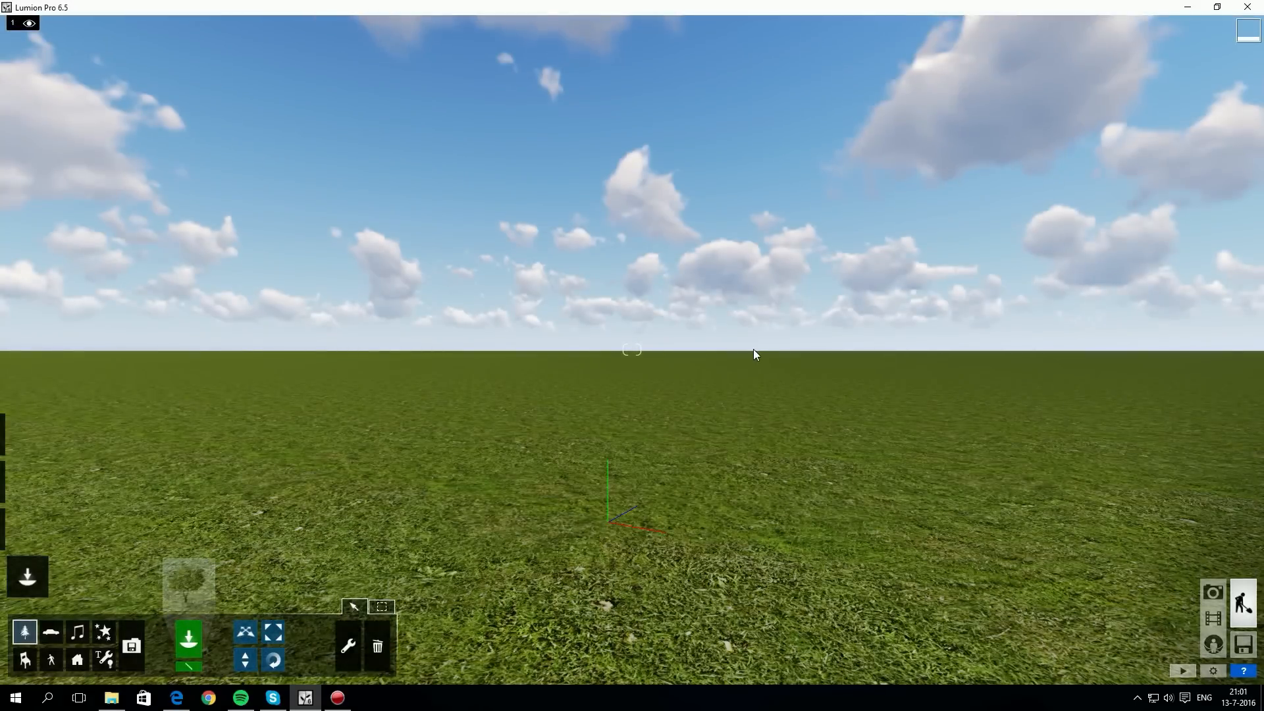
Step: Examine the help overlay of the build interface and the program settings for editor quality, resolution and measures
{"action": "left_click", "coordinate": [1244, 671]}
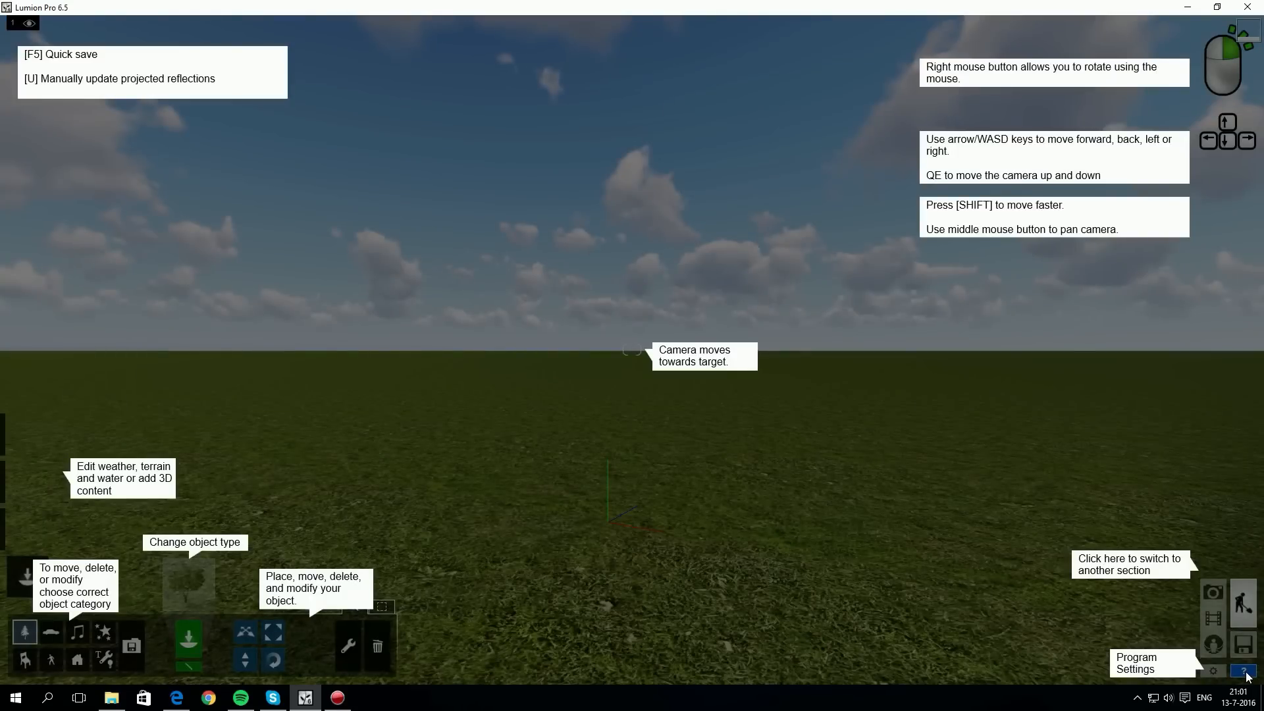
{"action": "left_click", "coordinate": [1244, 671]}
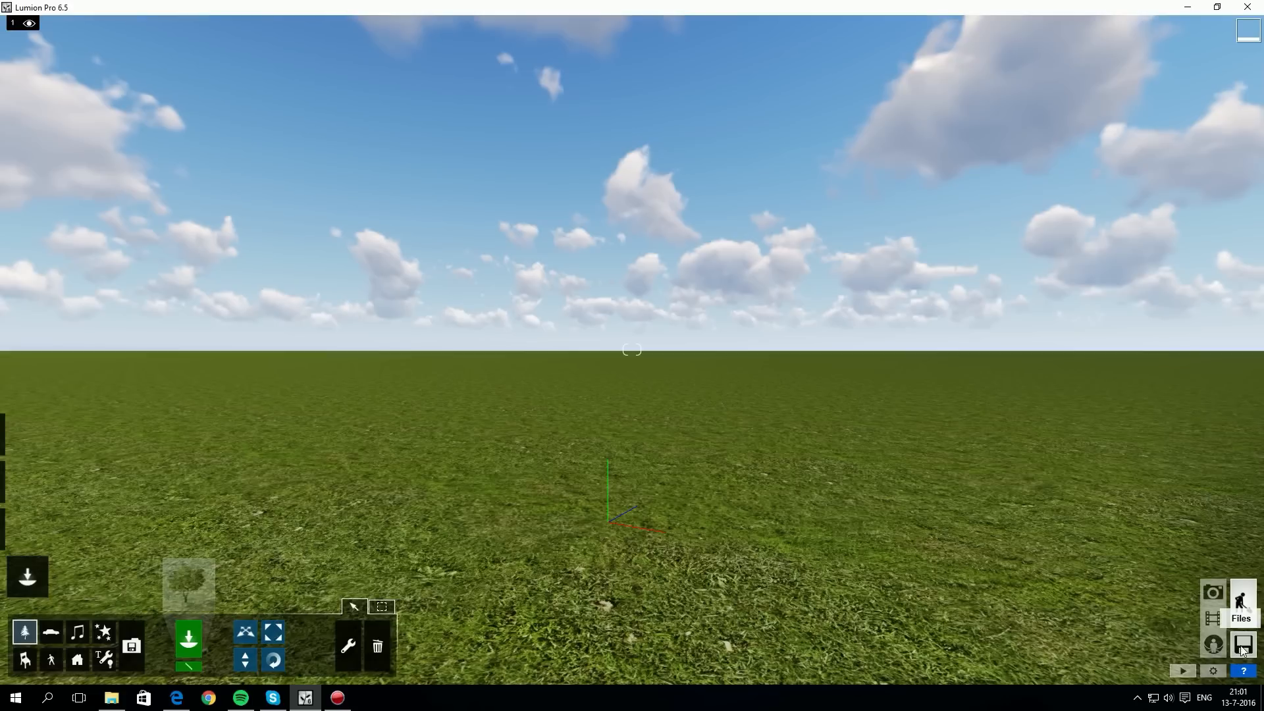
{"action": "left_click", "coordinate": [1214, 671]}
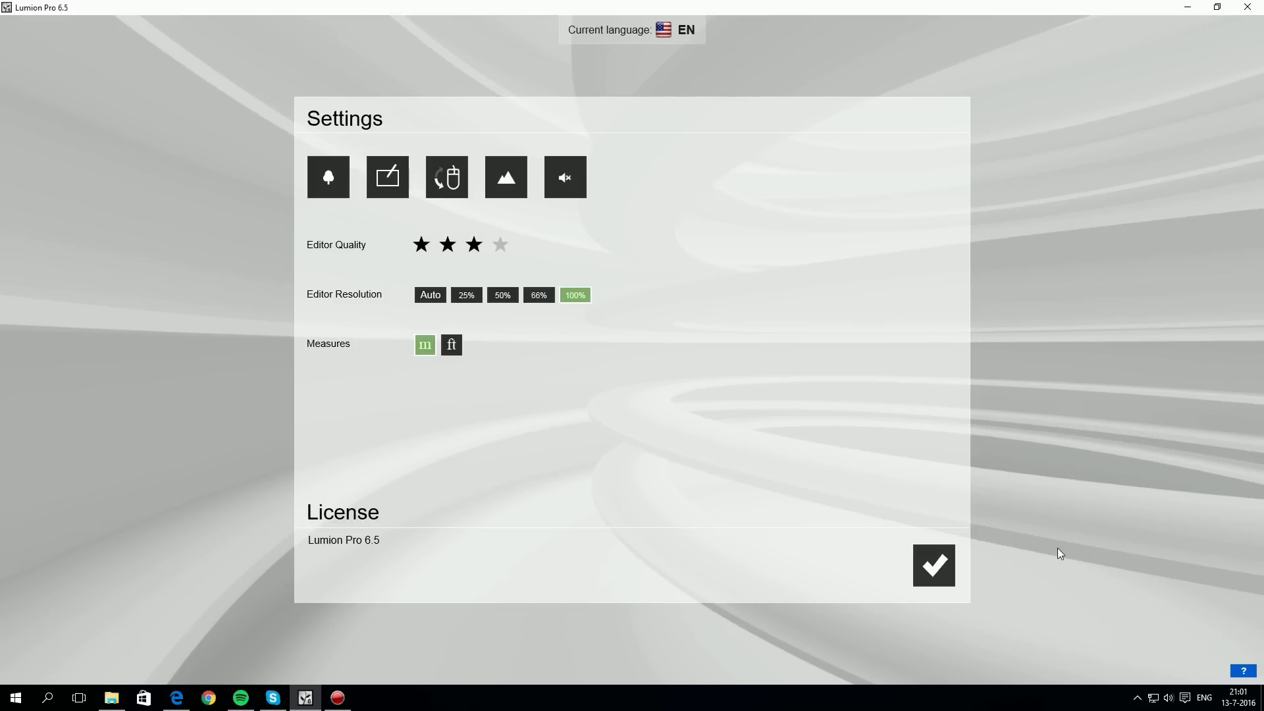
{"action": "left_click", "coordinate": [932, 565]}
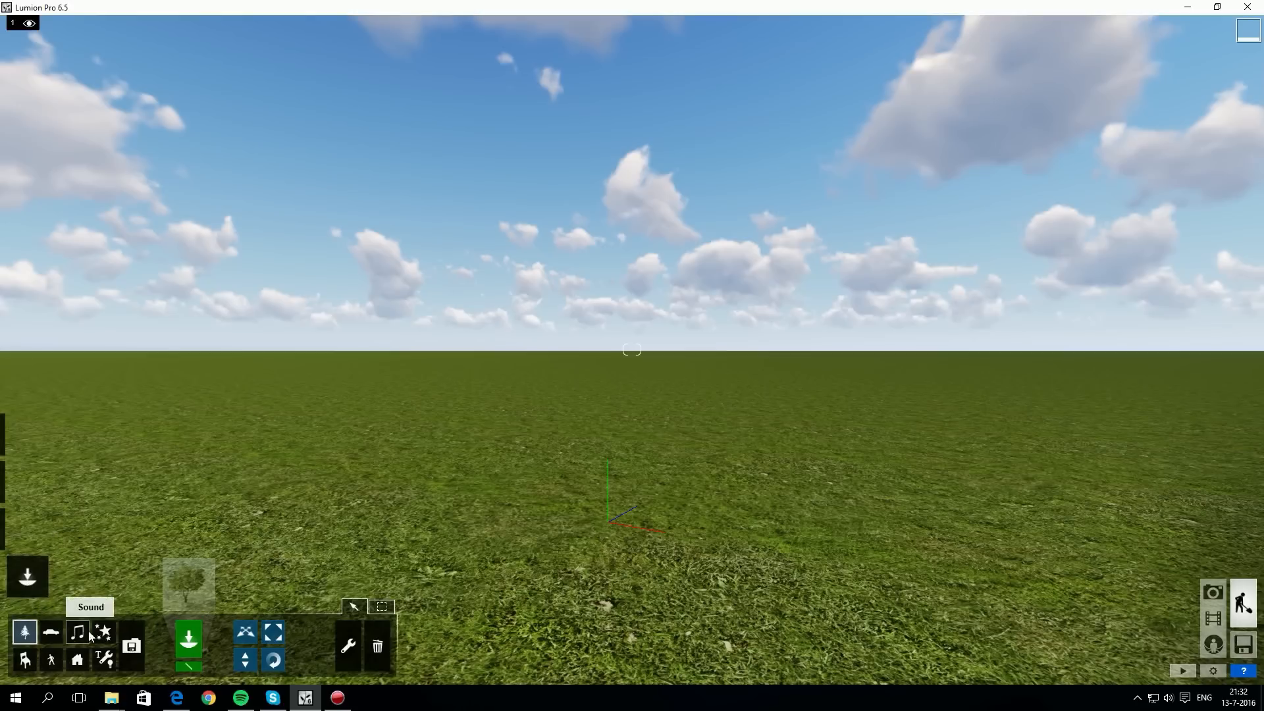
Step: Import ModernHouse_Overview_V1.FBX as a new model named ModernHouse_Overview_V1 and place it on the grass near the scene origin
{"action": "left_click", "coordinate": [134, 647]}
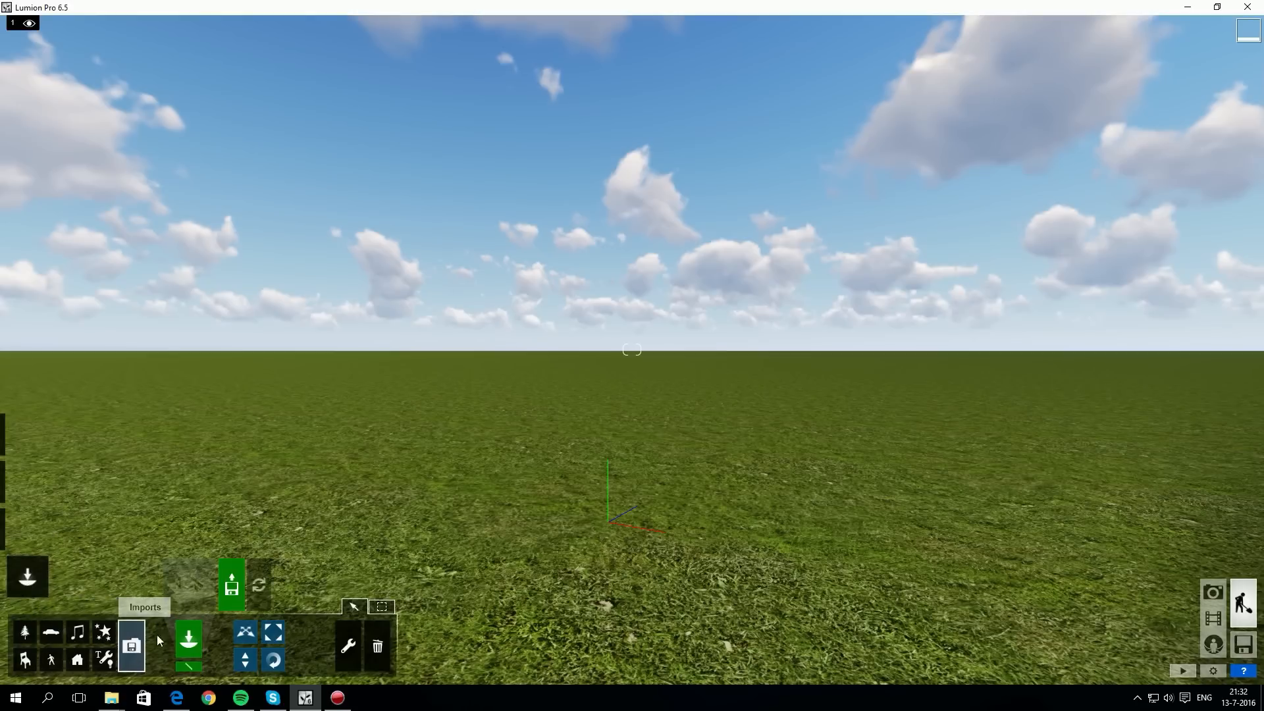
{"action": "left_click", "coordinate": [232, 591]}
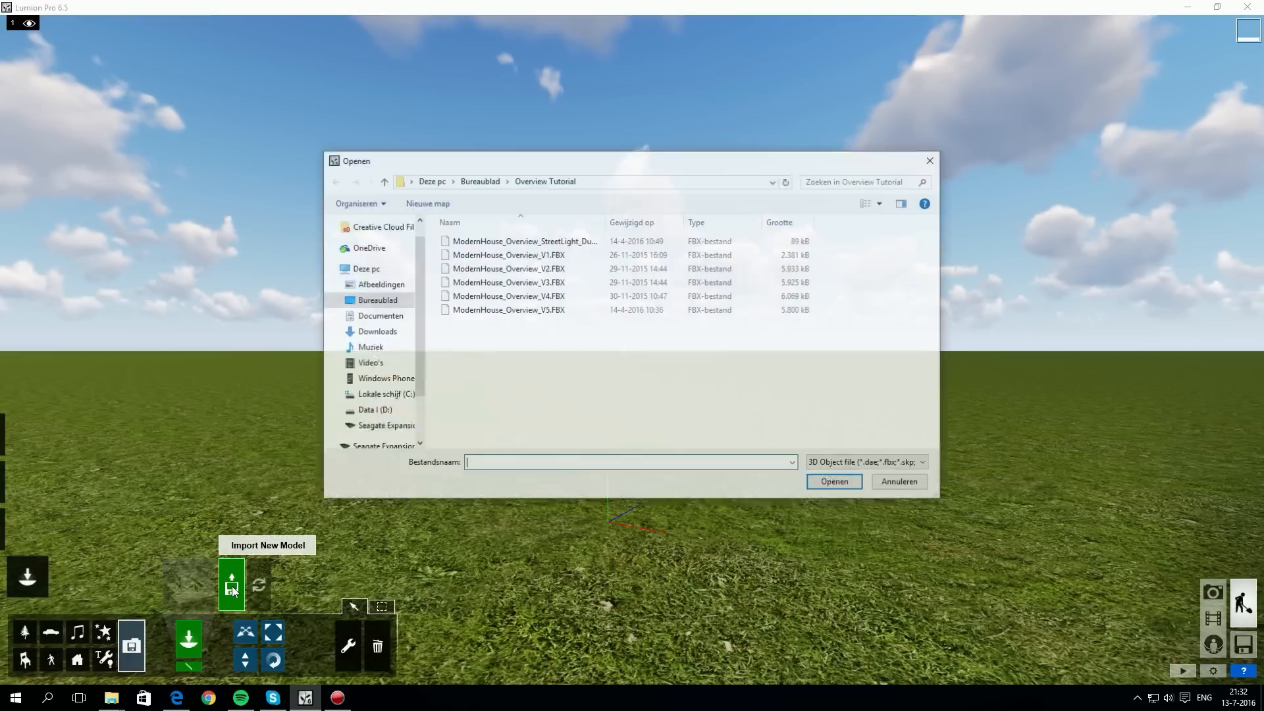
{"action": "left_click", "coordinate": [535, 256]}
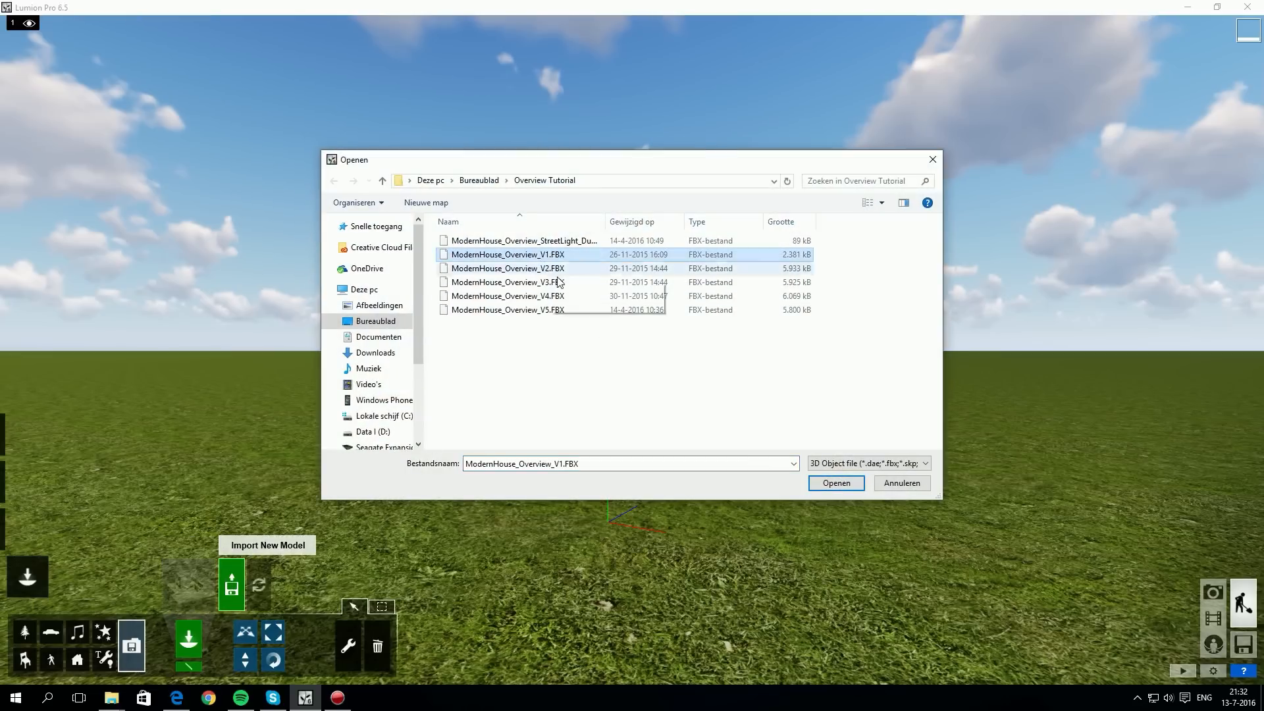
{"action": "left_click", "coordinate": [845, 484]}
{"action": "left_click", "coordinate": [577, 494]}
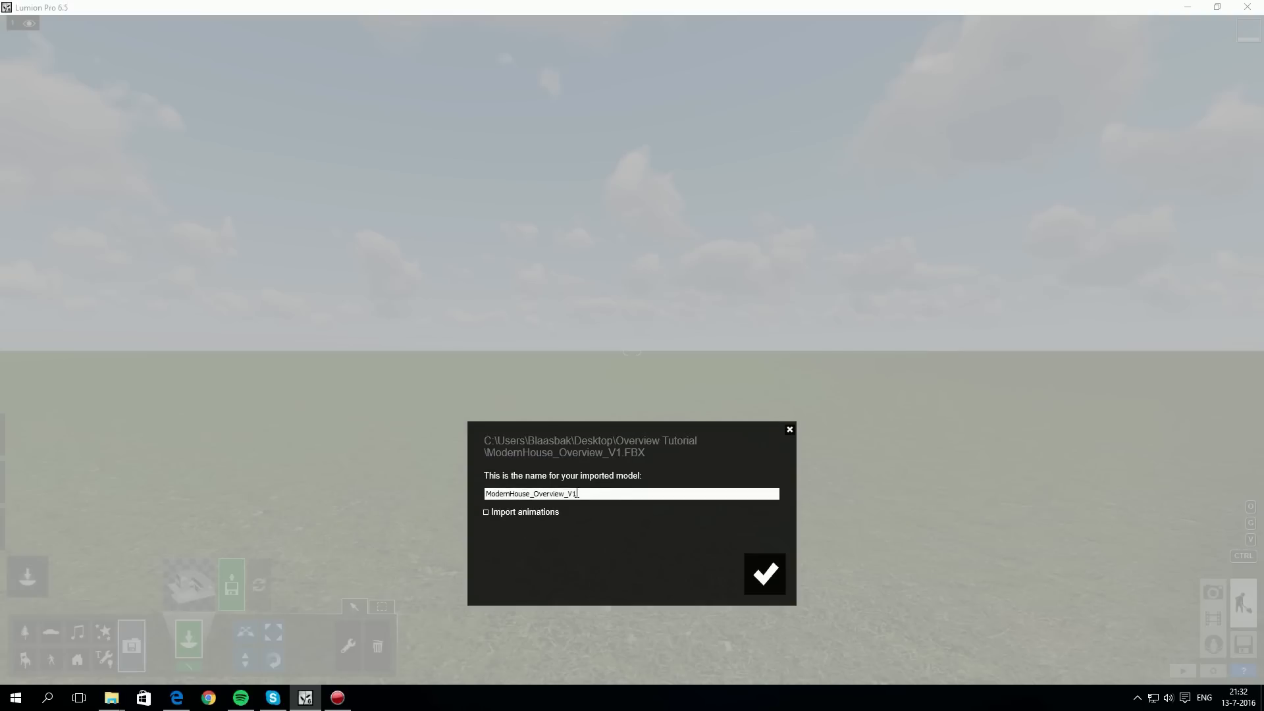
{"action": "left_click", "coordinate": [763, 574]}
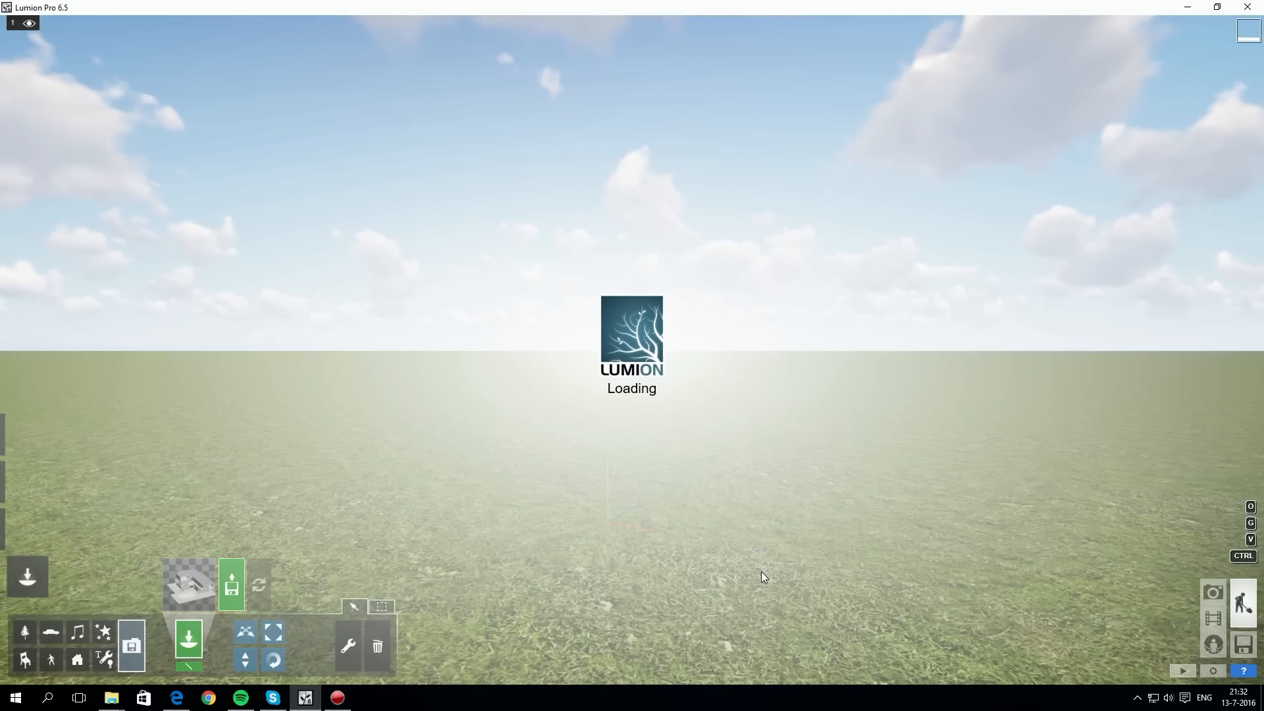
{"action": "left_click", "coordinate": [627, 413]}
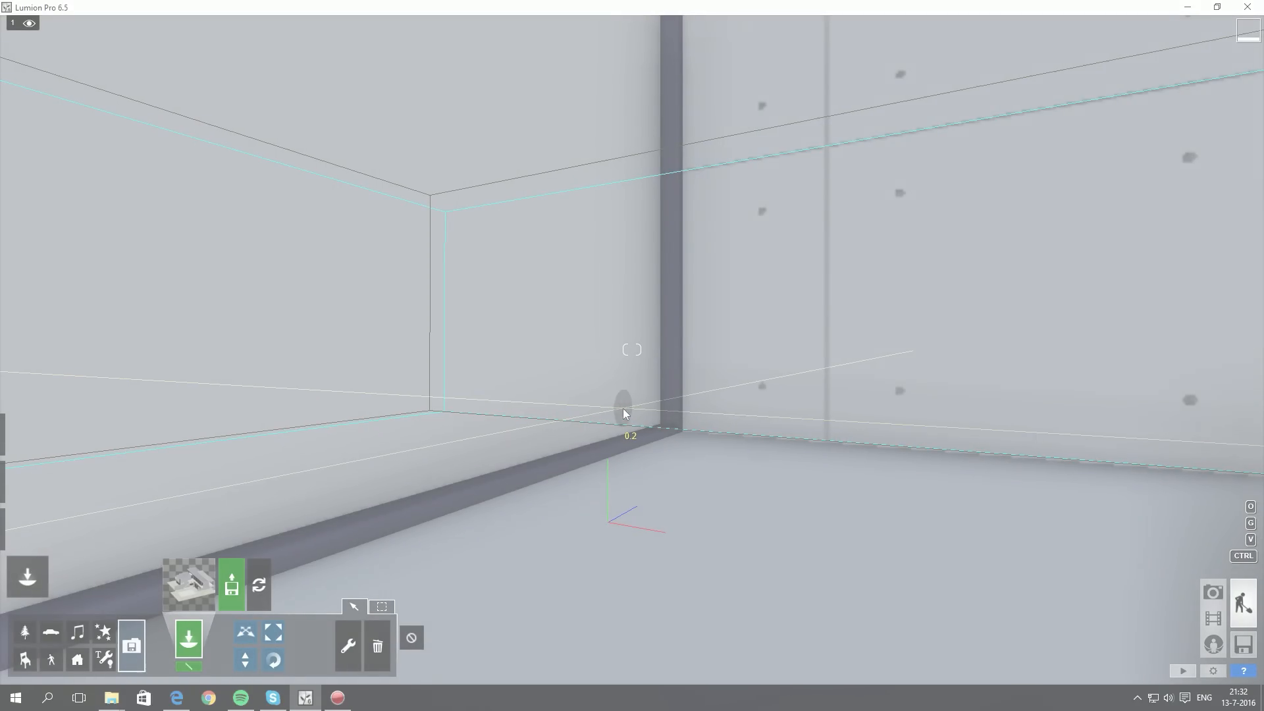
Step: Examine the camera navigation help and view the house by moving sideways, forward, back, up and down and rotating the view
{"action": "left_click", "coordinate": [1243, 670]}
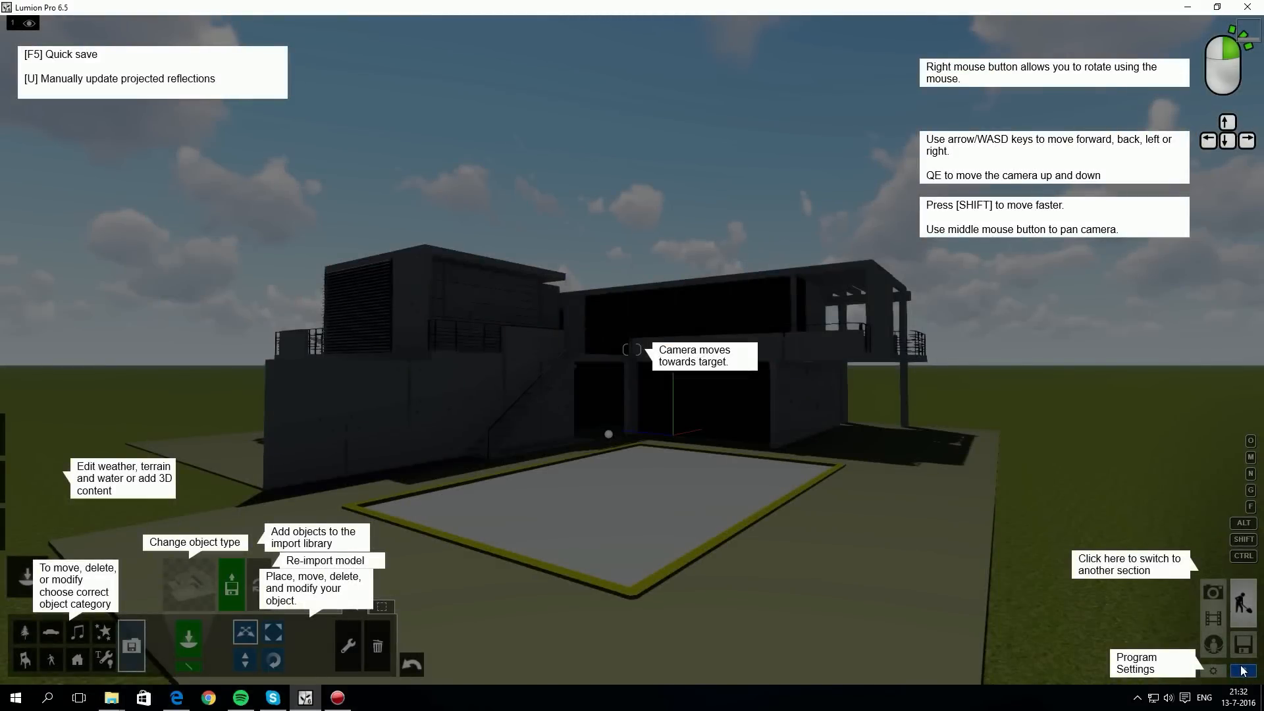
{"action": "key", "text": "a"}
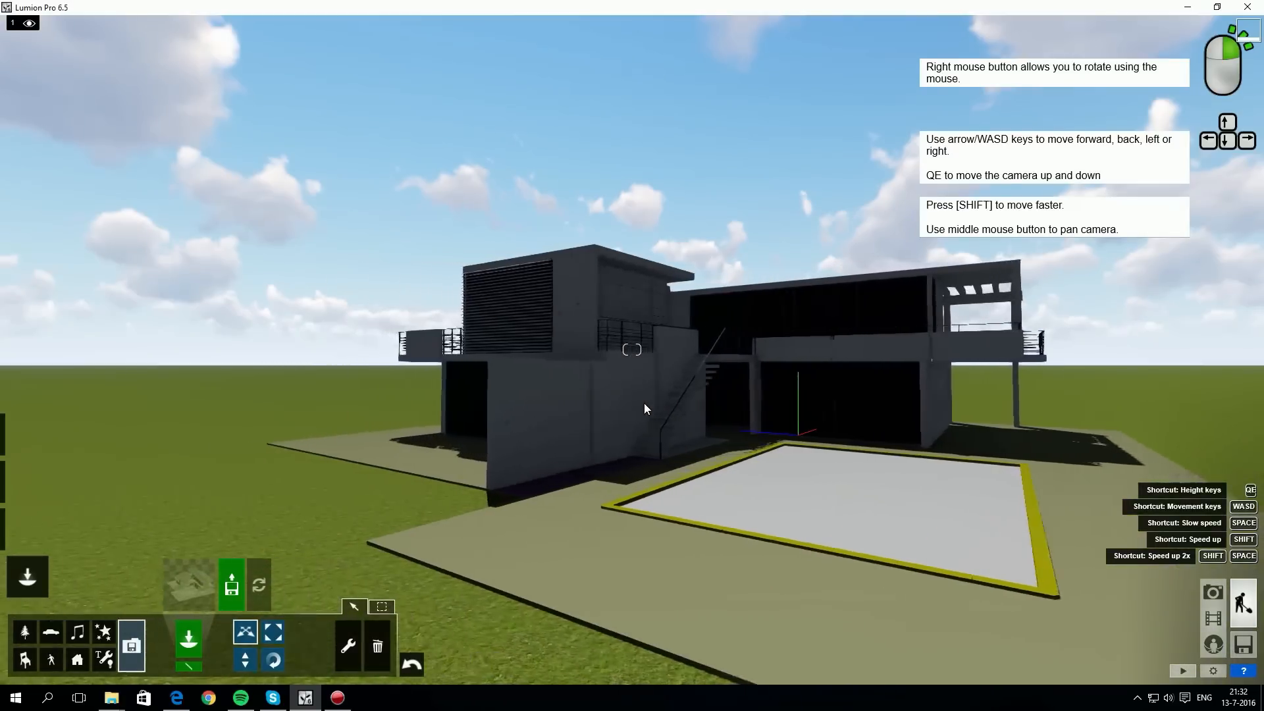
{"action": "key", "text": "d"}
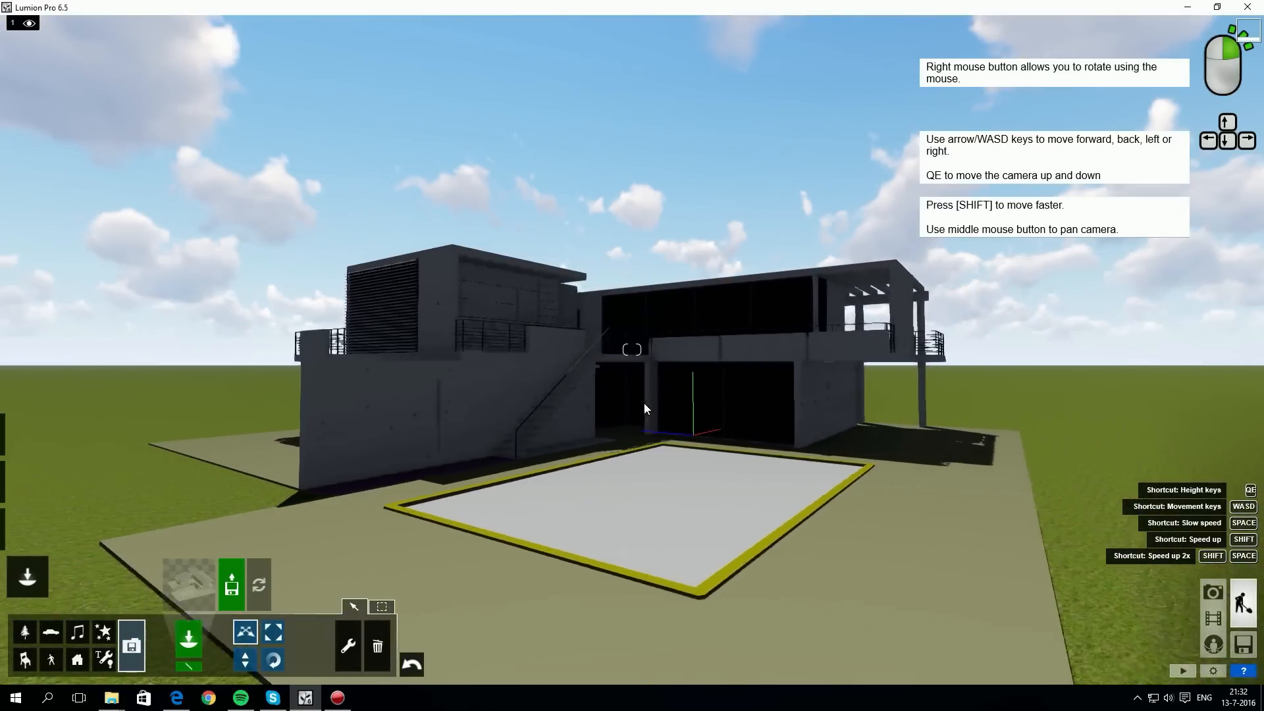
{"action": "key", "text": "d"}
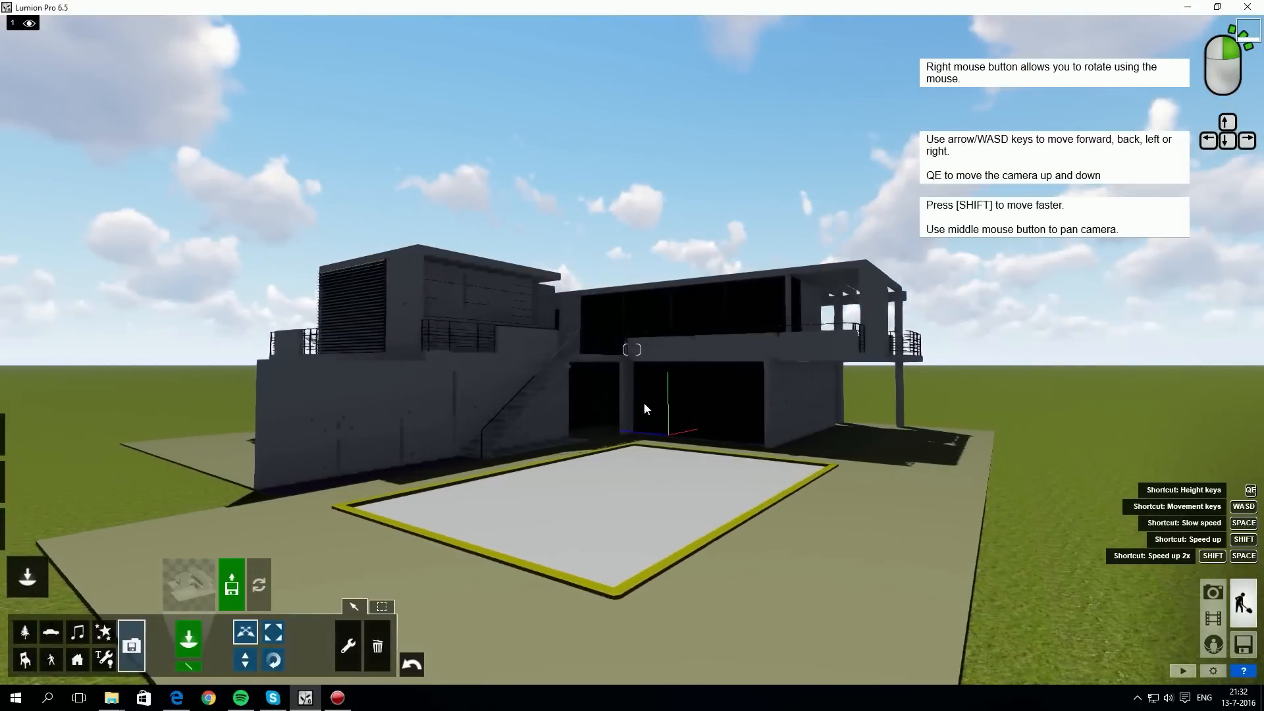
{"action": "key", "text": "w"}
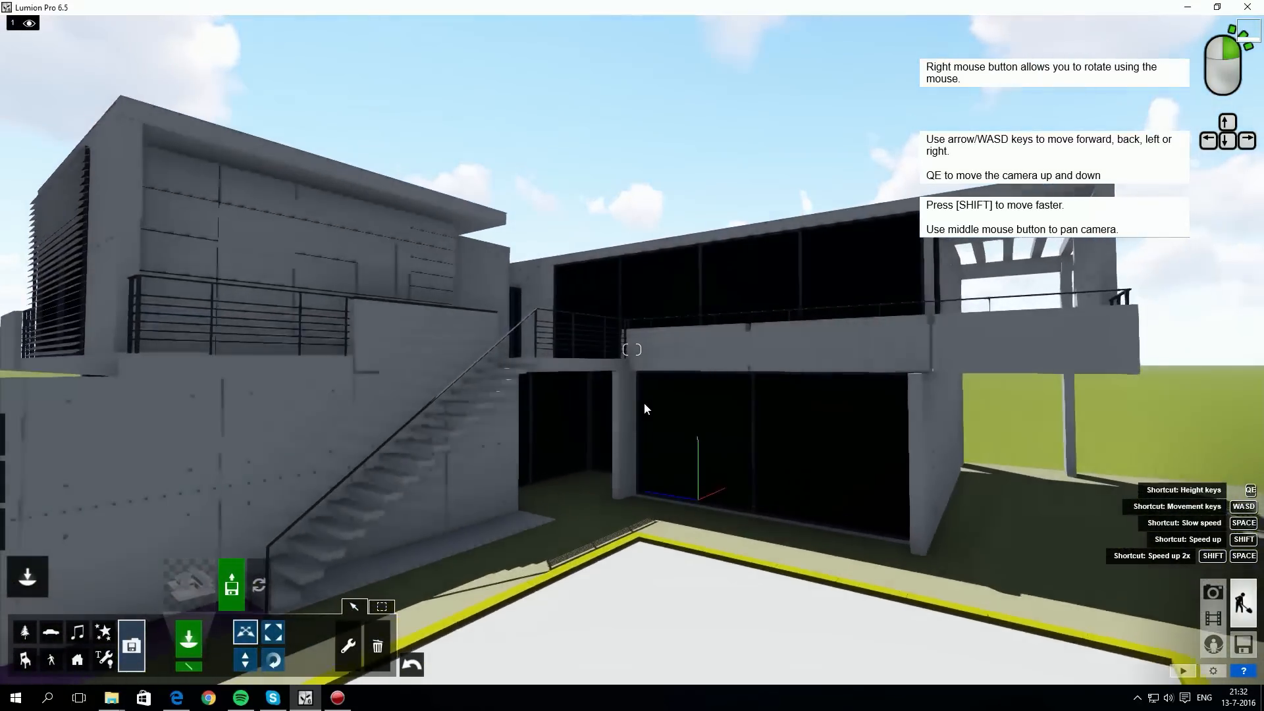
{"action": "key", "text": "s"}
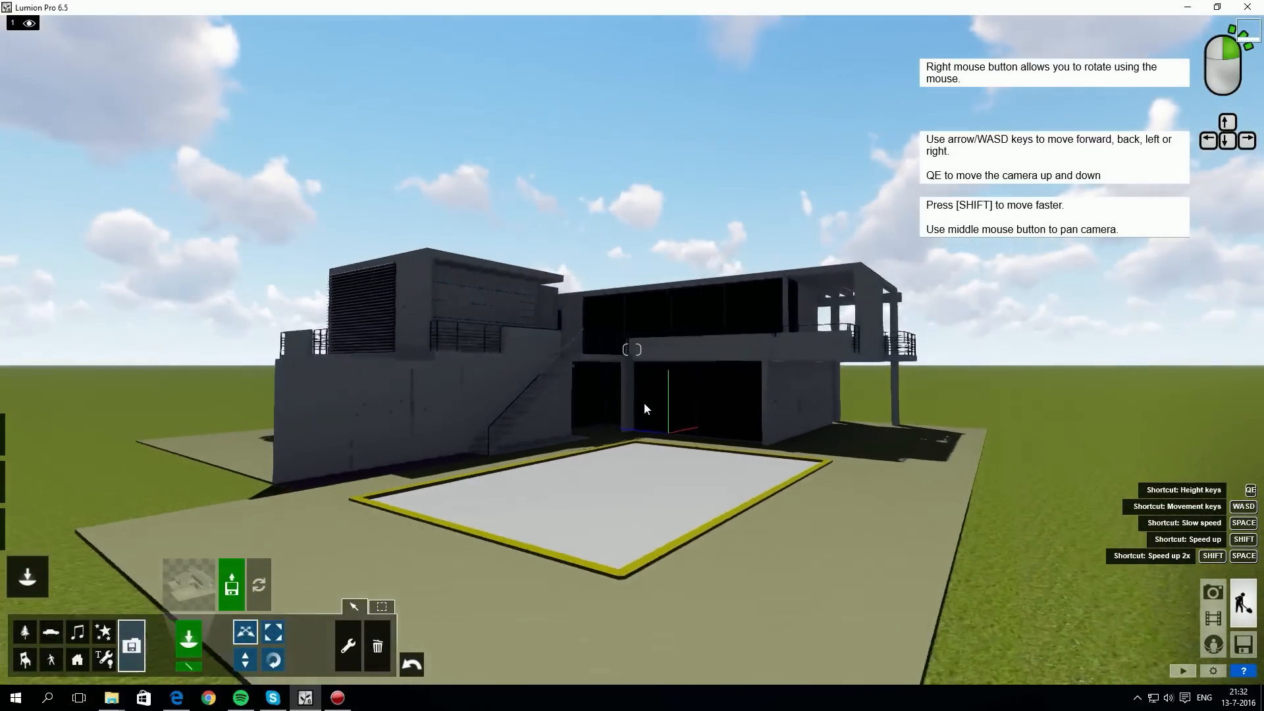
{"action": "key", "text": "s"}
{"action": "key", "text": "e"}
{"action": "key", "text": "q"}
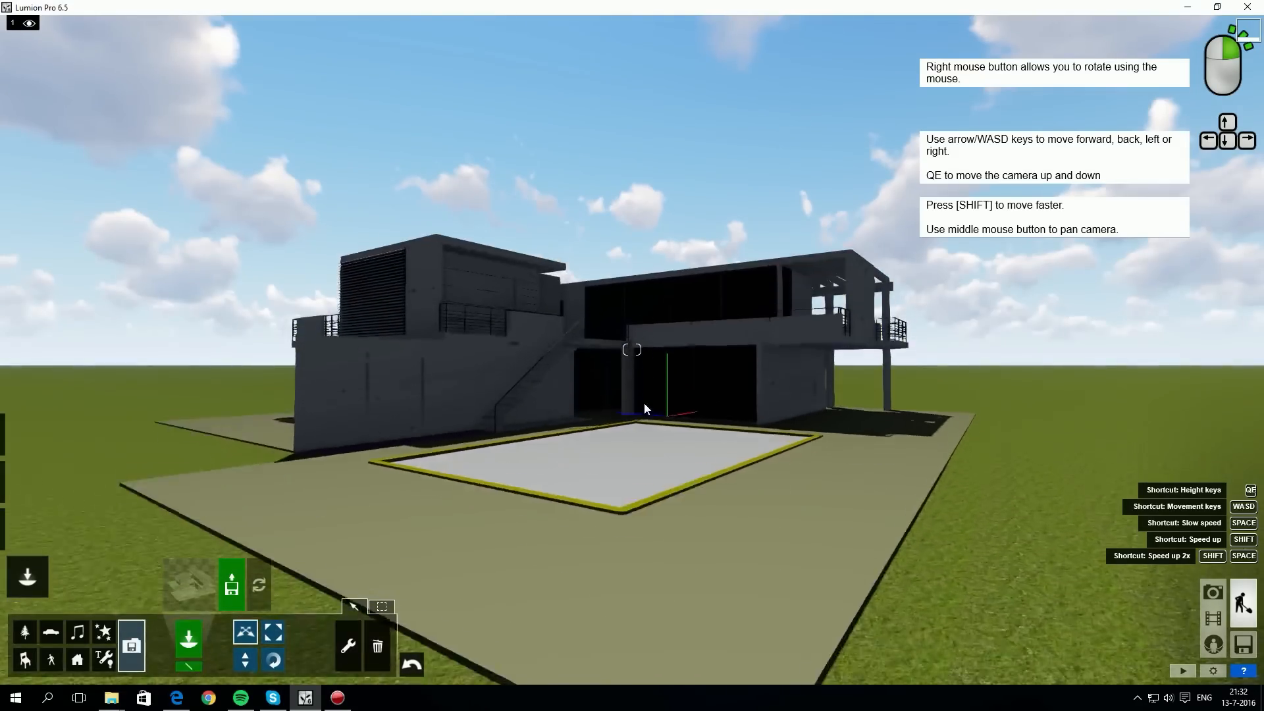
{"action": "key", "text": "q"}
{"action": "mouse_move", "coordinate": [644, 403]}
{"action": "right_mouse_down"}
{"action": "mouse_move", "coordinate": [514, 388]}
{"action": "mouse_move", "coordinate": [616, 425]}
{"action": "mouse_move", "coordinate": [609, 316]}
{"action": "mouse_move", "coordinate": [609, 427]}
{"action": "mouse_move", "coordinate": [658, 421]}
{"action": "right_mouse_up"}
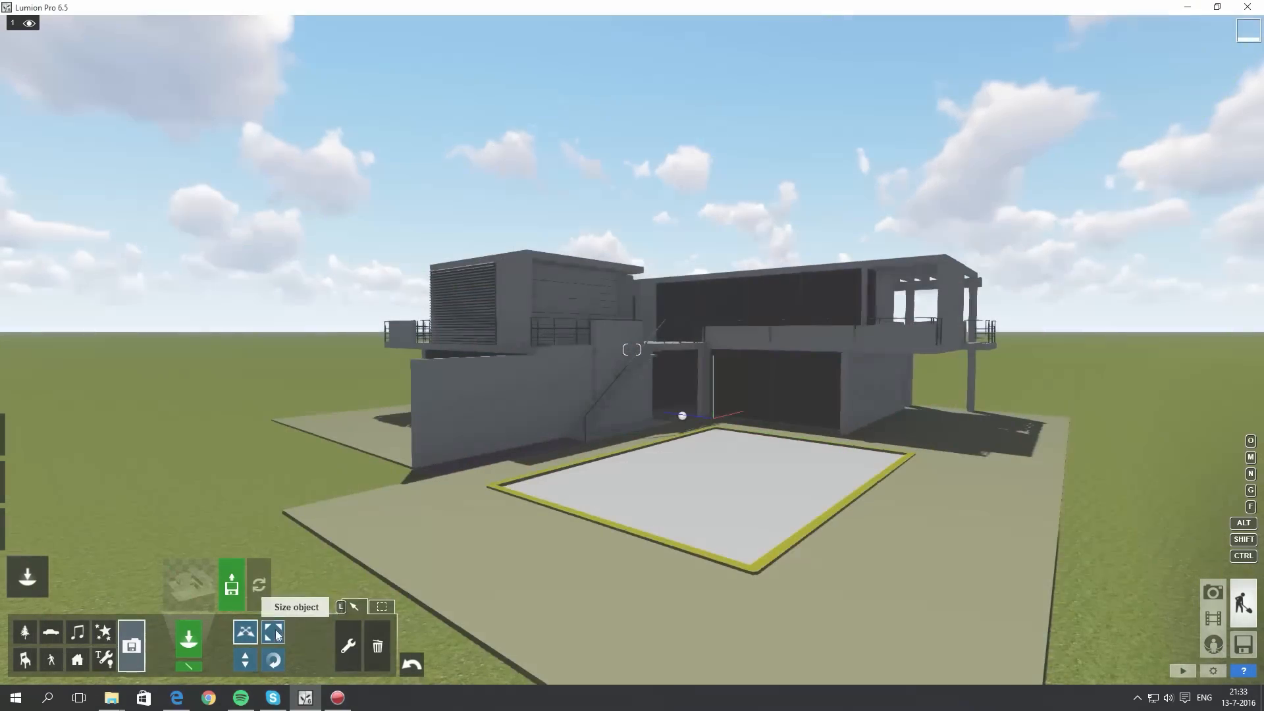
Step: Scale the imported house down and raise it slightly above the ground
{"action": "left_click", "coordinate": [277, 633]}
{"action": "left_click_drag", "start_coordinate": [682, 416], "coordinate": [687, 417]}
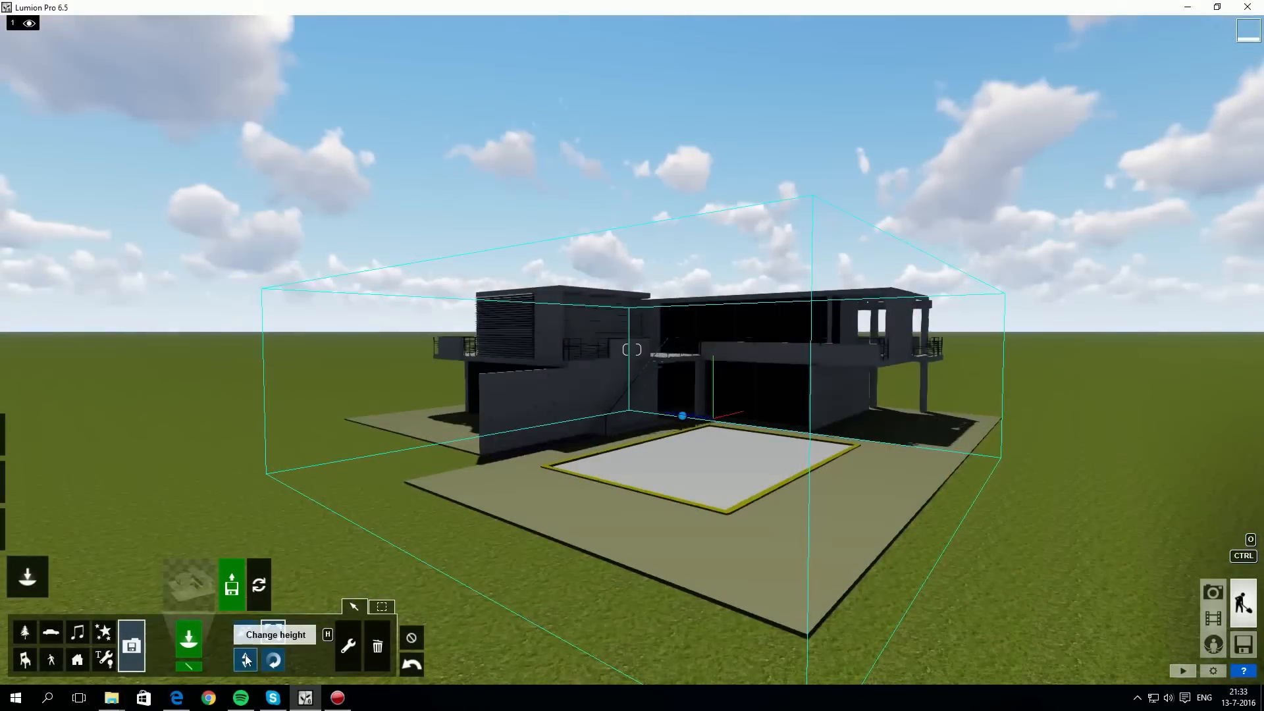
{"action": "left_click", "coordinate": [246, 659]}
{"action": "left_click_drag", "start_coordinate": [682, 416], "coordinate": [684, 139]}
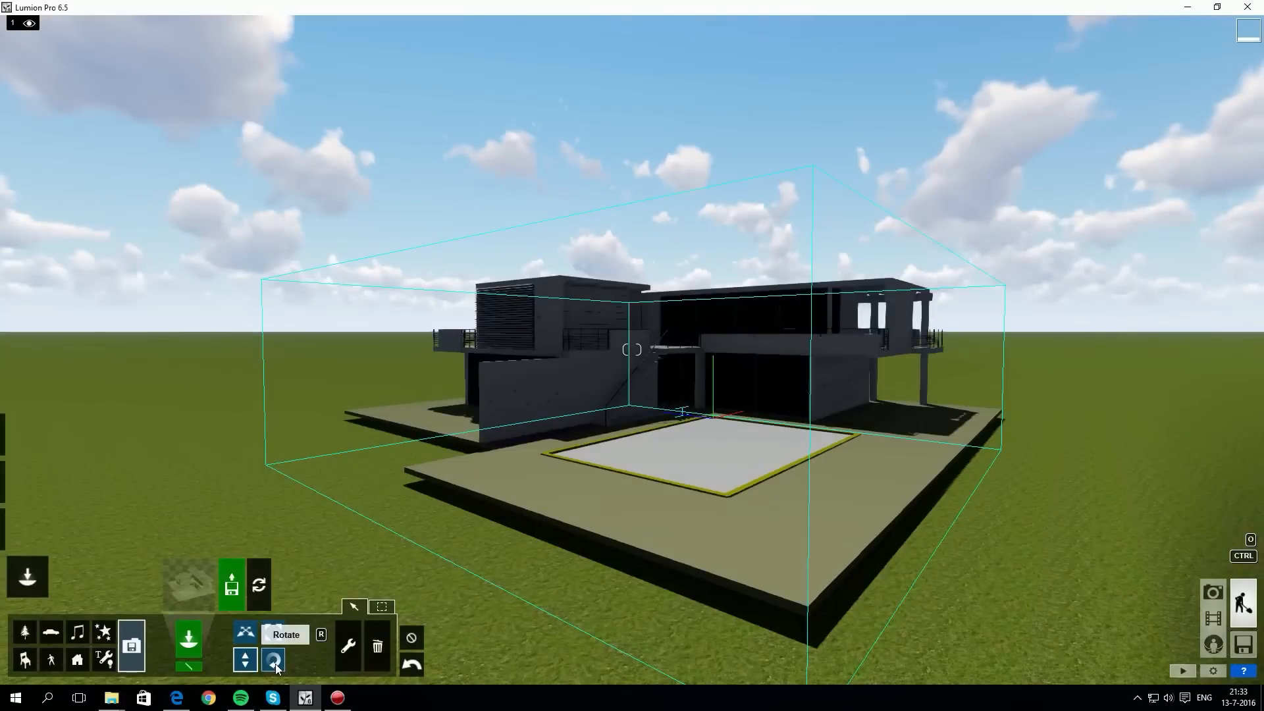
Step: Rotate the raised house clockwise about its vertical axis
{"action": "left_click", "coordinate": [275, 660]}
{"action": "left_click_drag", "start_coordinate": [682, 411], "coordinate": [697, 425]}
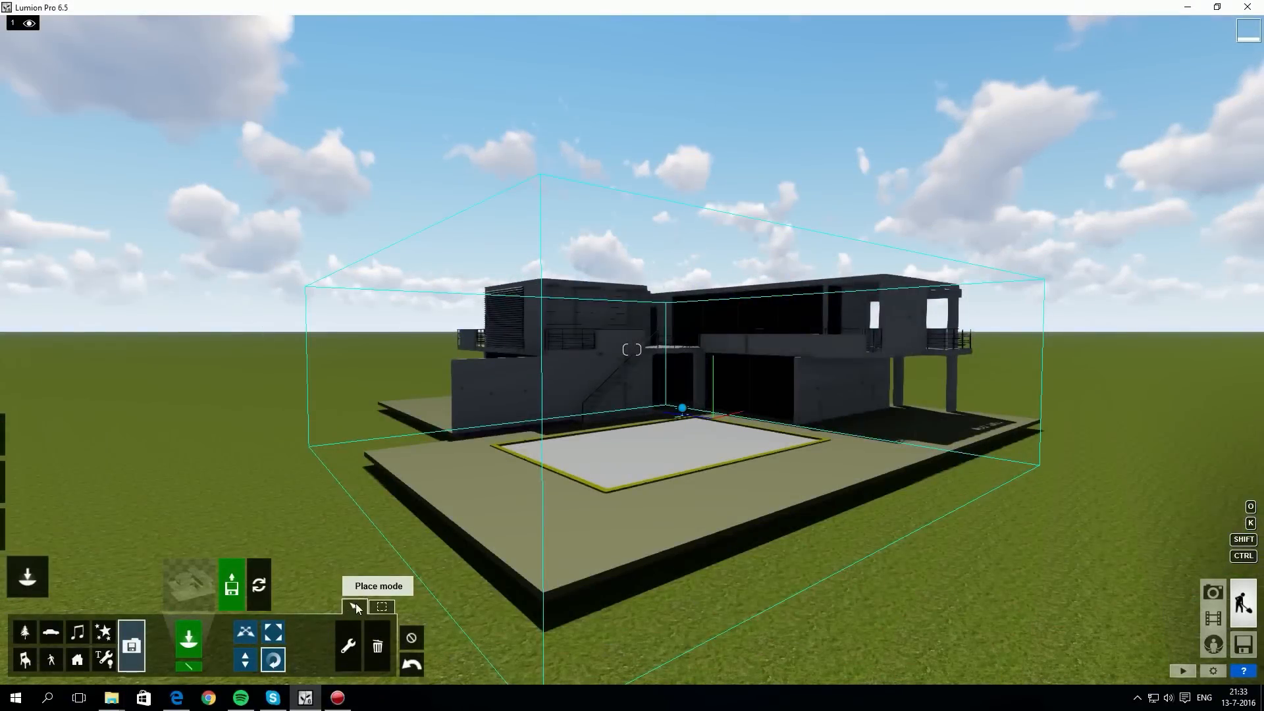
Step: Set all three position coordinates of the house to 0 to place it at the scene origin
{"action": "left_click", "coordinate": [383, 605]}
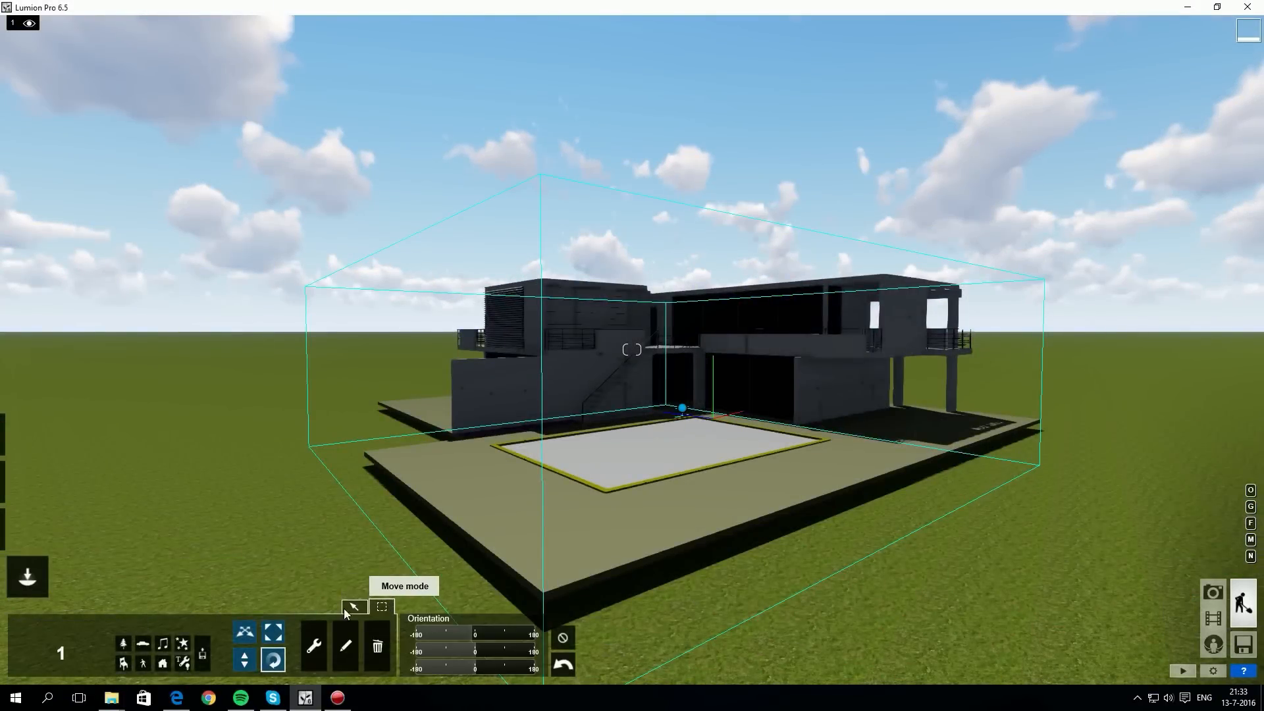
{"action": "left_click", "coordinate": [442, 631]}
{"action": "type", "text": "0"}
{"action": "key", "text": "Return"}
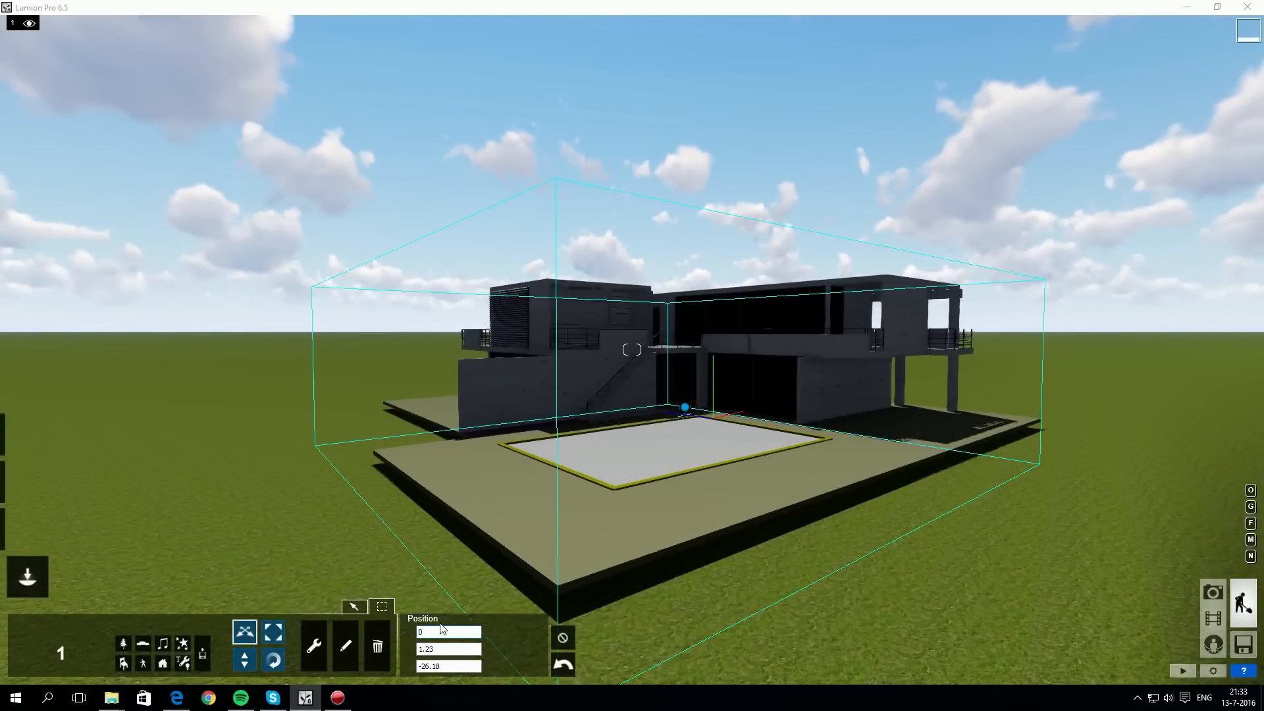
{"action": "left_click", "coordinate": [438, 648]}
{"action": "type", "text": "0"}
{"action": "key", "text": "Return"}
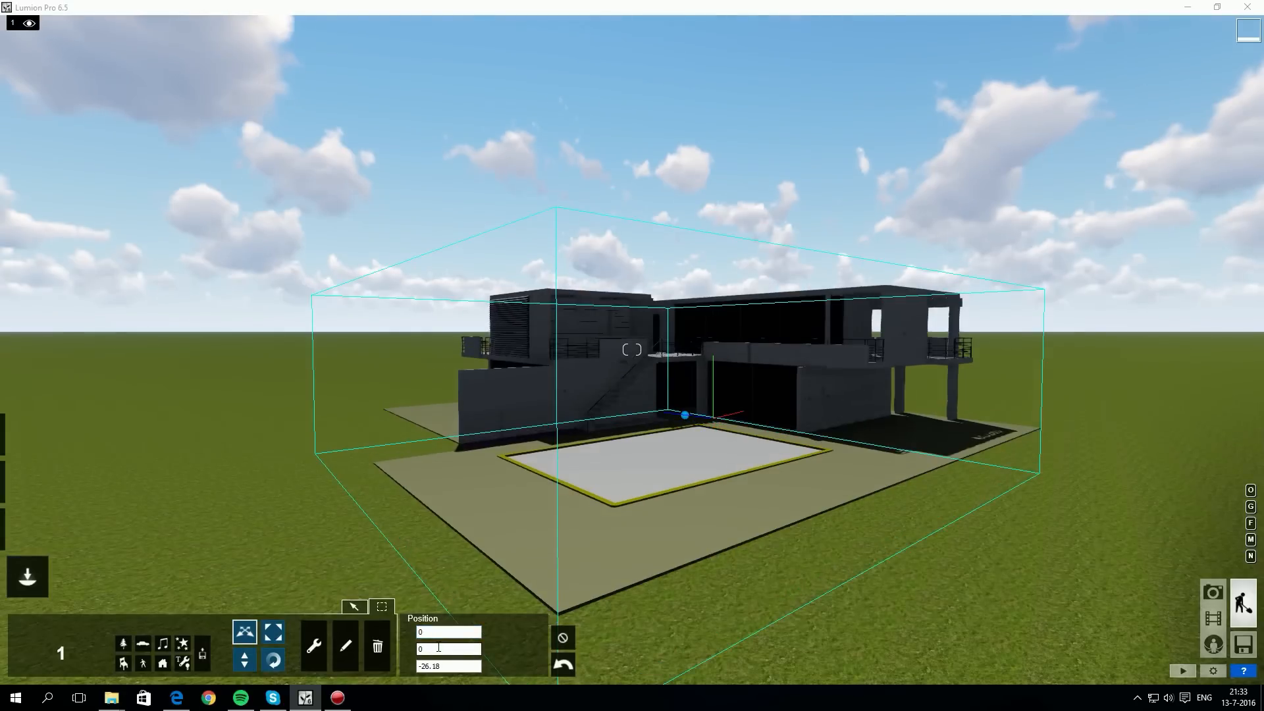
{"action": "left_click", "coordinate": [438, 665]}
{"action": "type", "text": "0"}
{"action": "key", "text": "Return"}
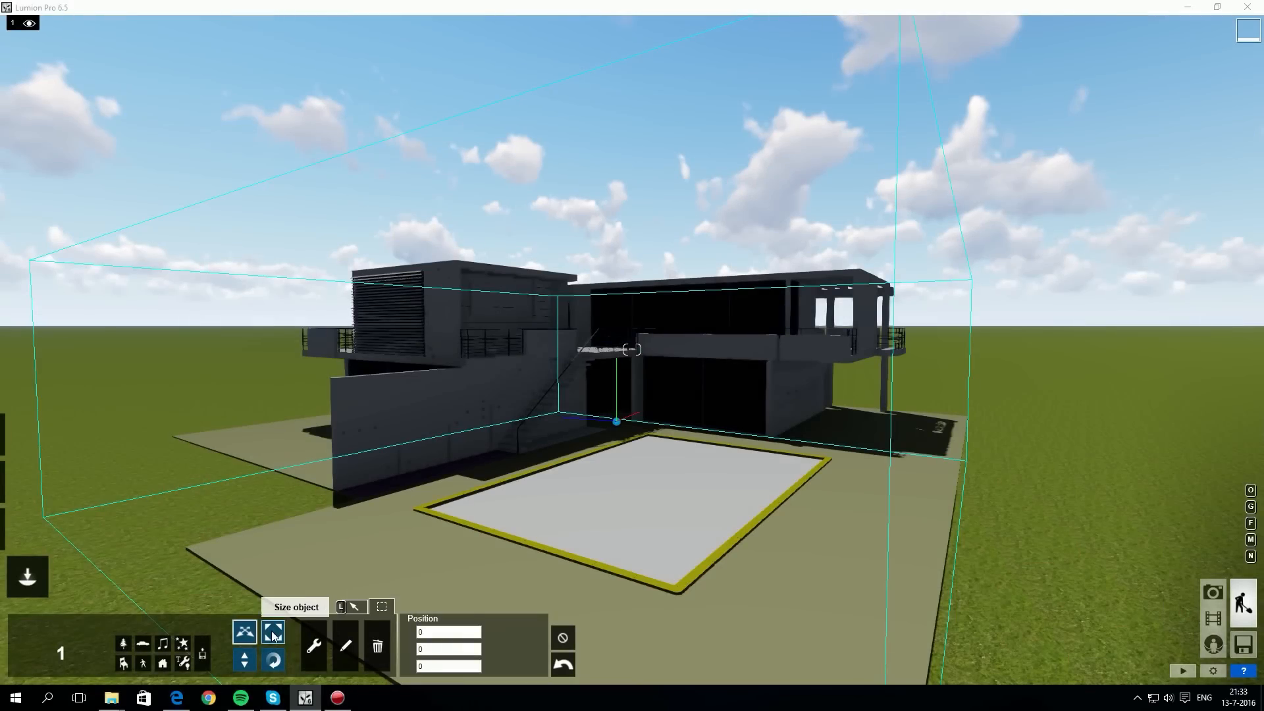
Step: Try resizing the house and rotating its heading and other axes
{"action": "left_click", "coordinate": [273, 633]}
{"action": "mouse_move", "coordinate": [438, 633]}
{"action": "left_mouse_down"}
{"action": "mouse_move", "coordinate": [543, 632]}
{"action": "mouse_move", "coordinate": [424, 636]}
{"action": "mouse_move", "coordinate": [459, 633]}
{"action": "mouse_move", "coordinate": [436, 632]}
{"action": "left_mouse_up"}
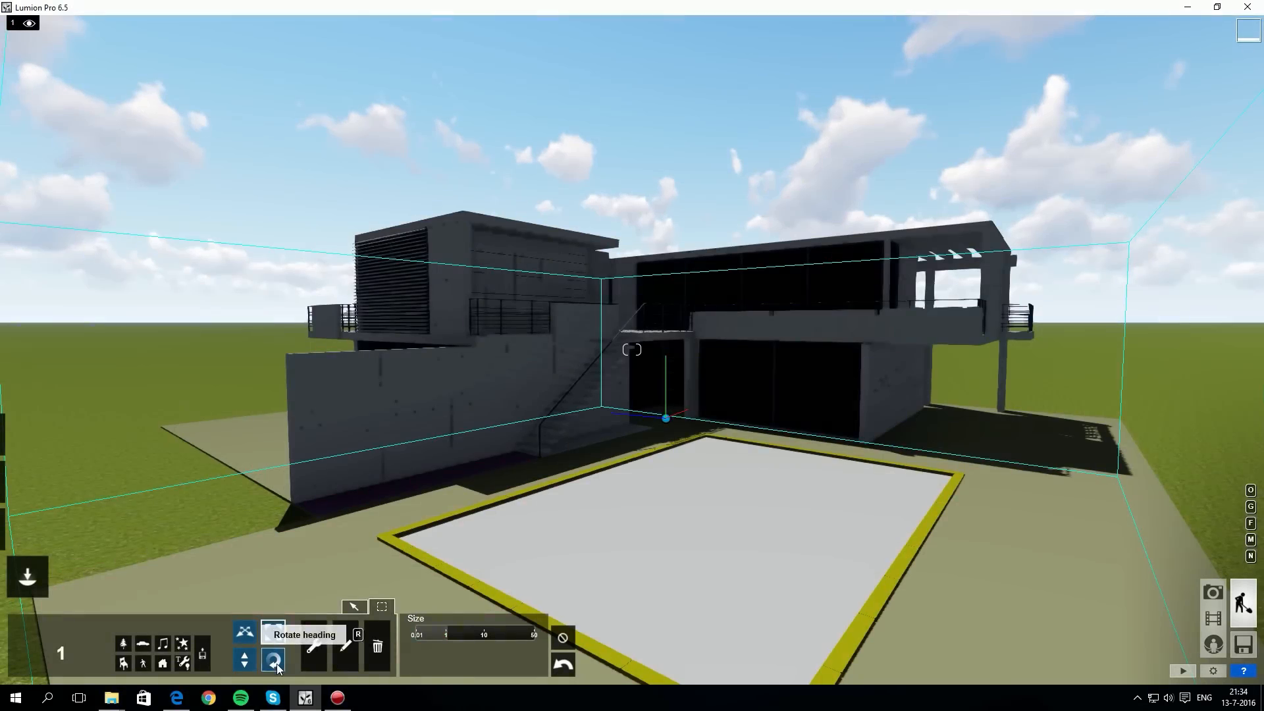
{"action": "left_click", "coordinate": [274, 659]}
{"action": "left_click", "coordinate": [451, 633]}
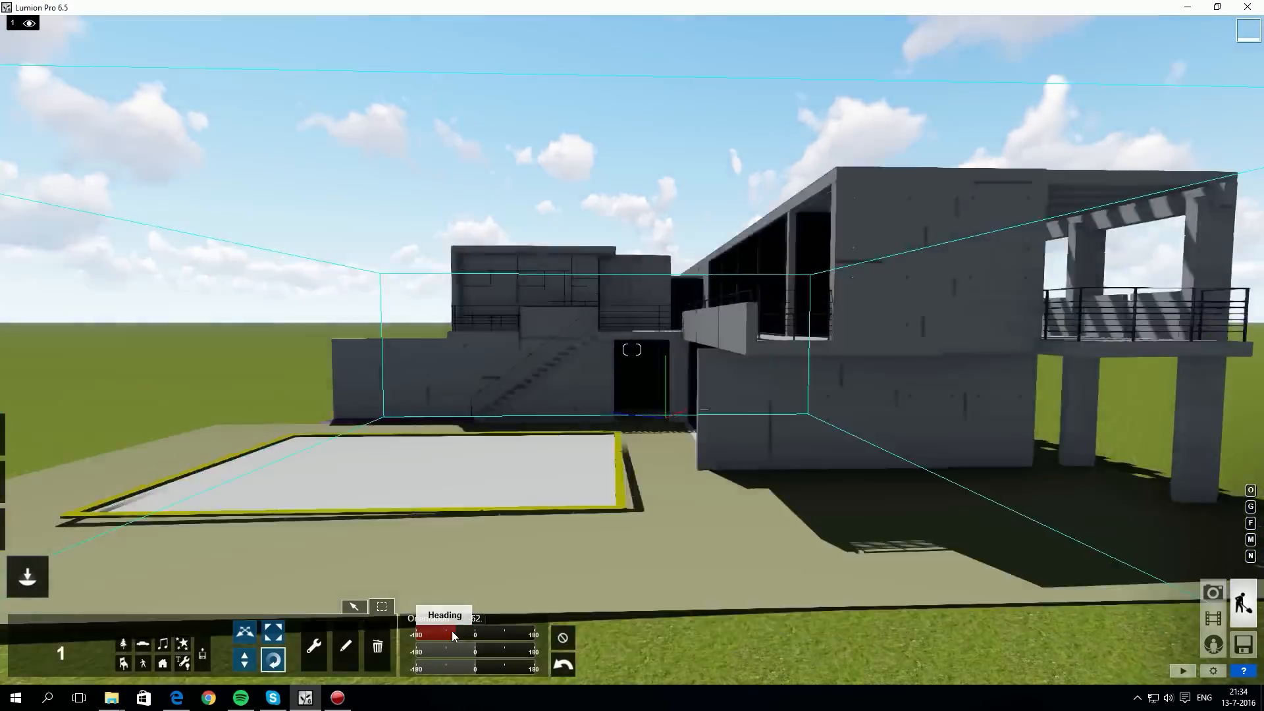
{"action": "left_click_drag", "start_coordinate": [452, 633], "coordinate": [492, 670]}
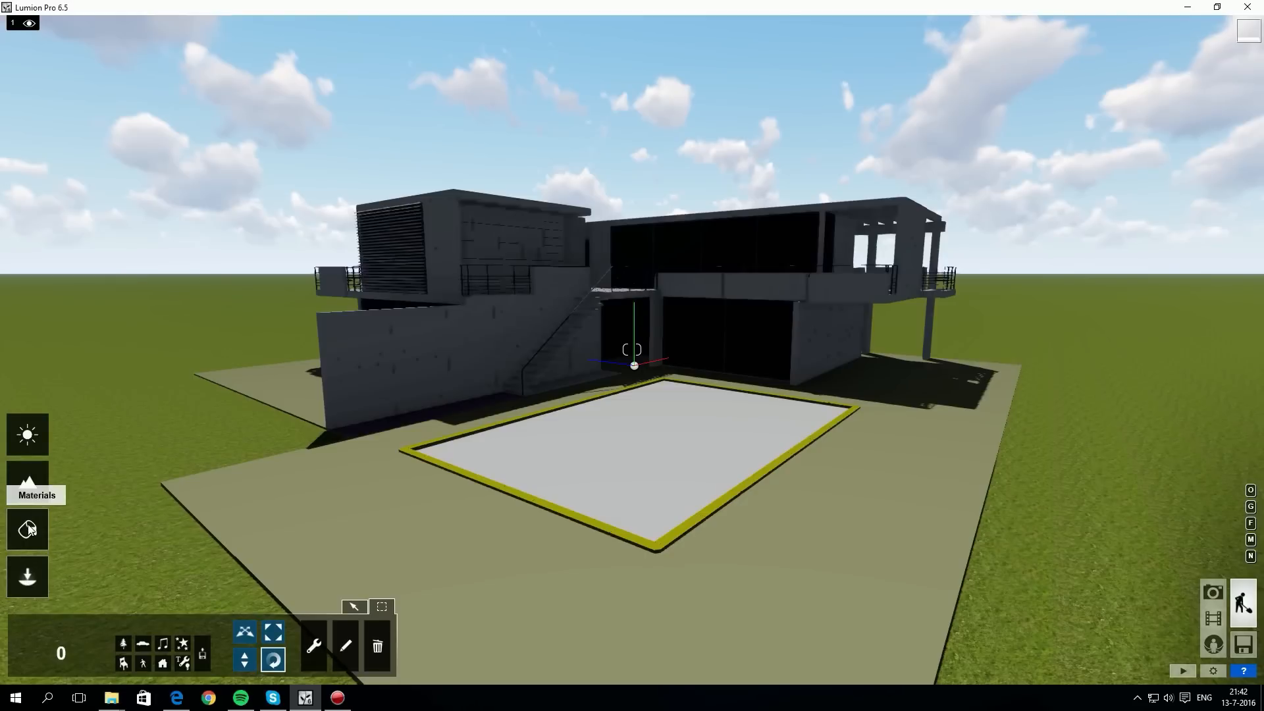
Step: Open the material of the house's concrete walls for editing and examine the Nature, Indoor, Outdoor and Custom materials in the library
{"action": "left_click", "coordinate": [27, 529]}
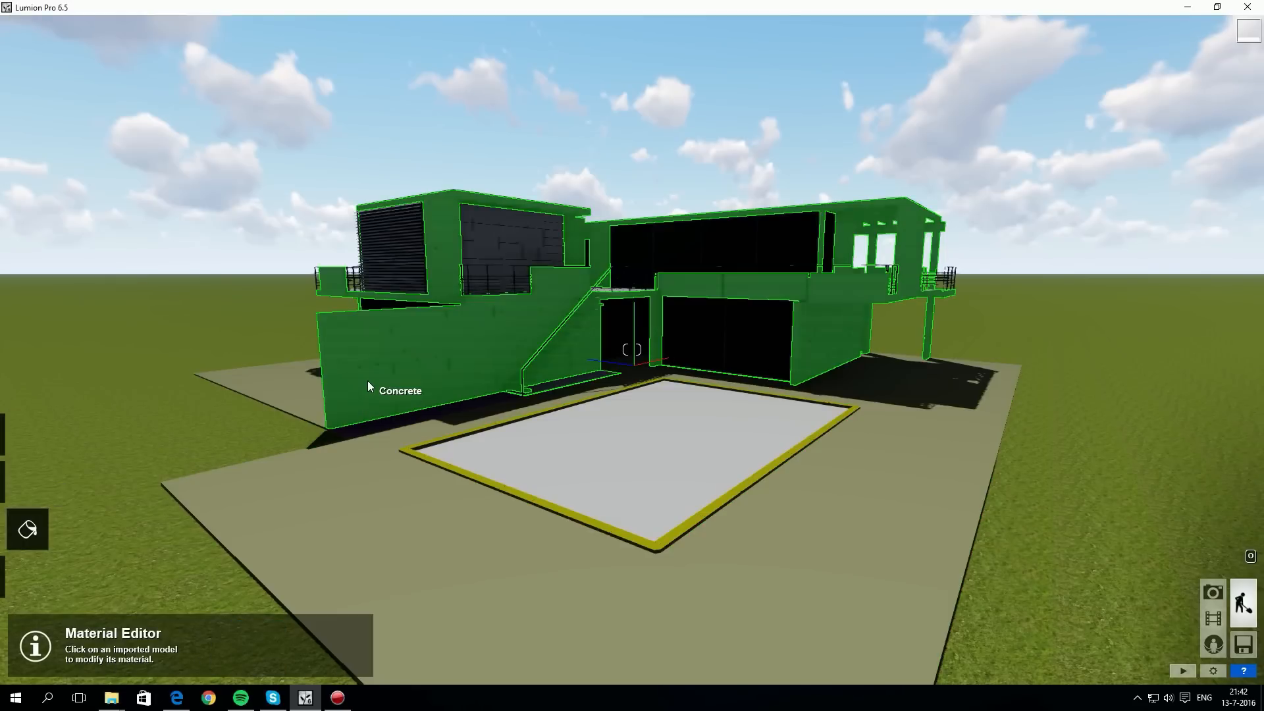
{"action": "left_click", "coordinate": [369, 380]}
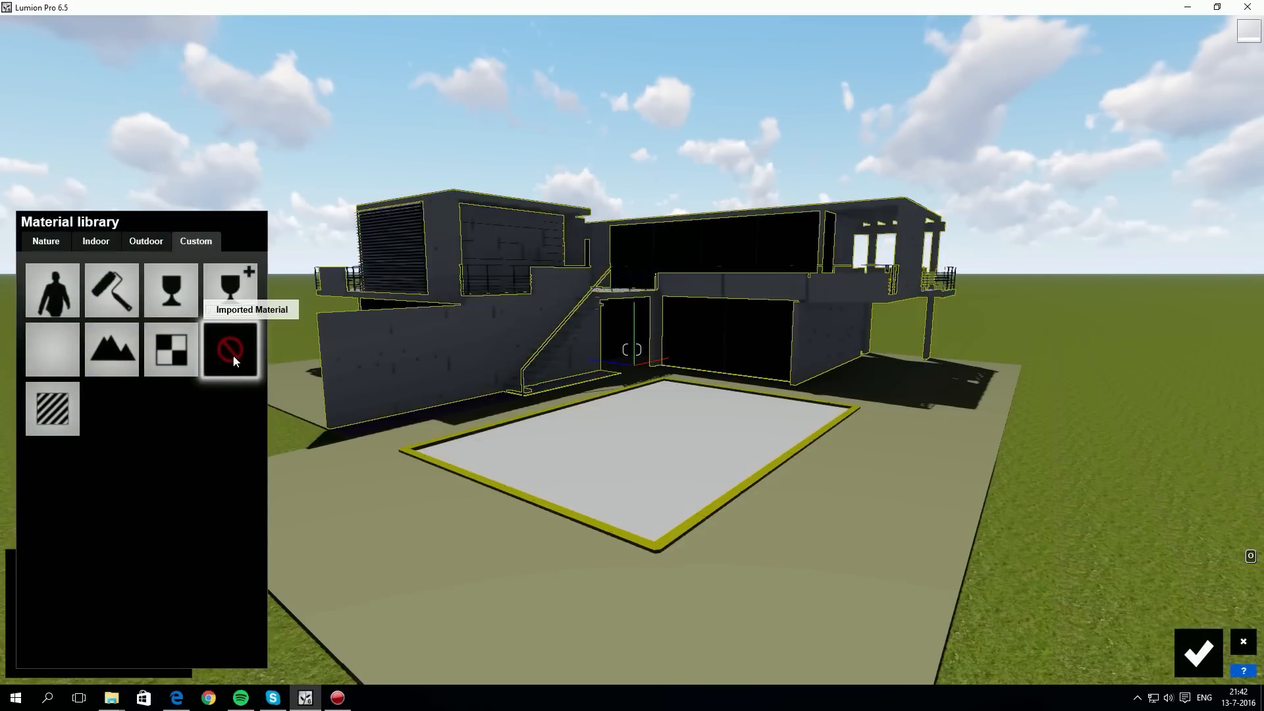
{"action": "left_click", "coordinate": [40, 244]}
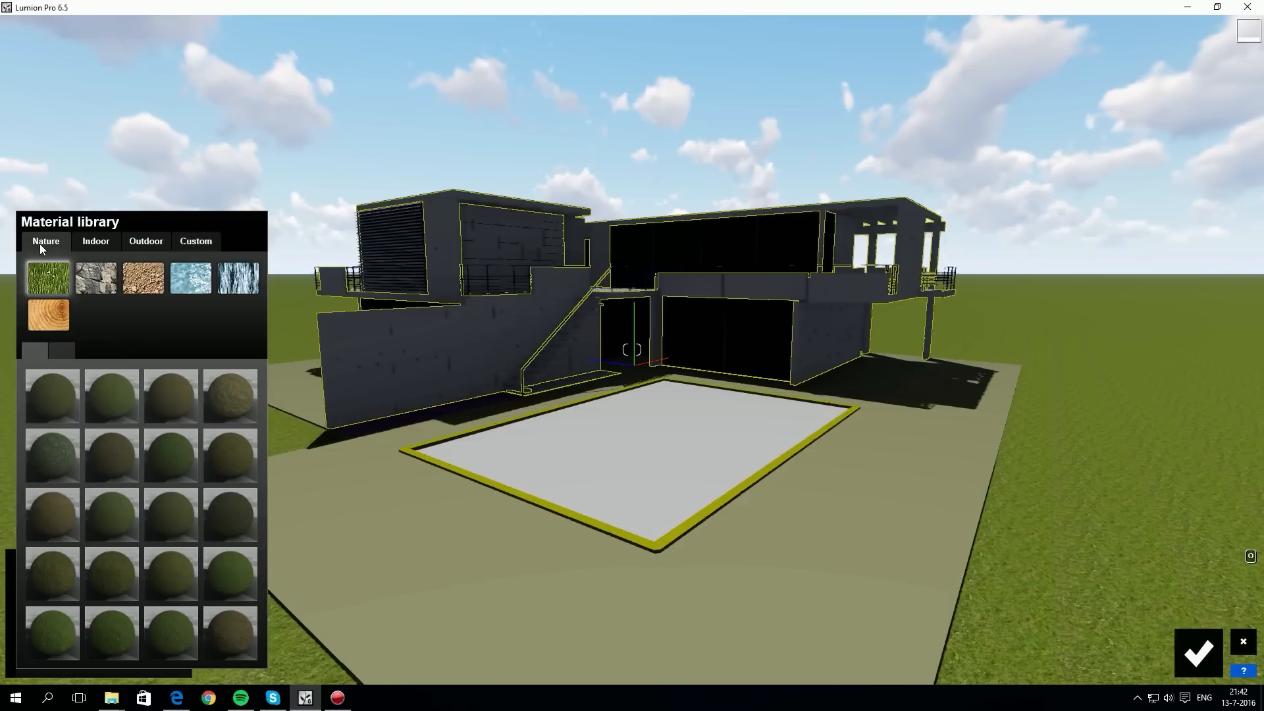
{"action": "left_click", "coordinate": [97, 241]}
{"action": "left_click", "coordinate": [149, 240]}
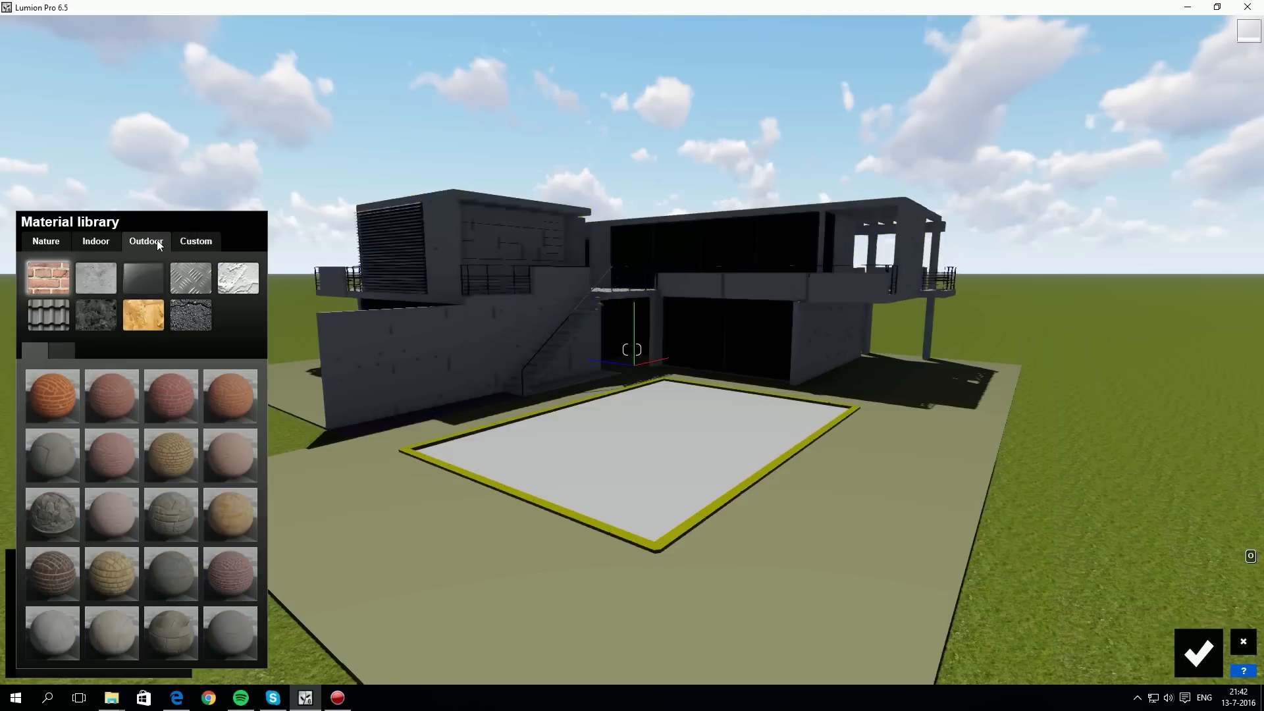
{"action": "left_click", "coordinate": [198, 242]}
{"action": "left_click", "coordinate": [149, 242]}
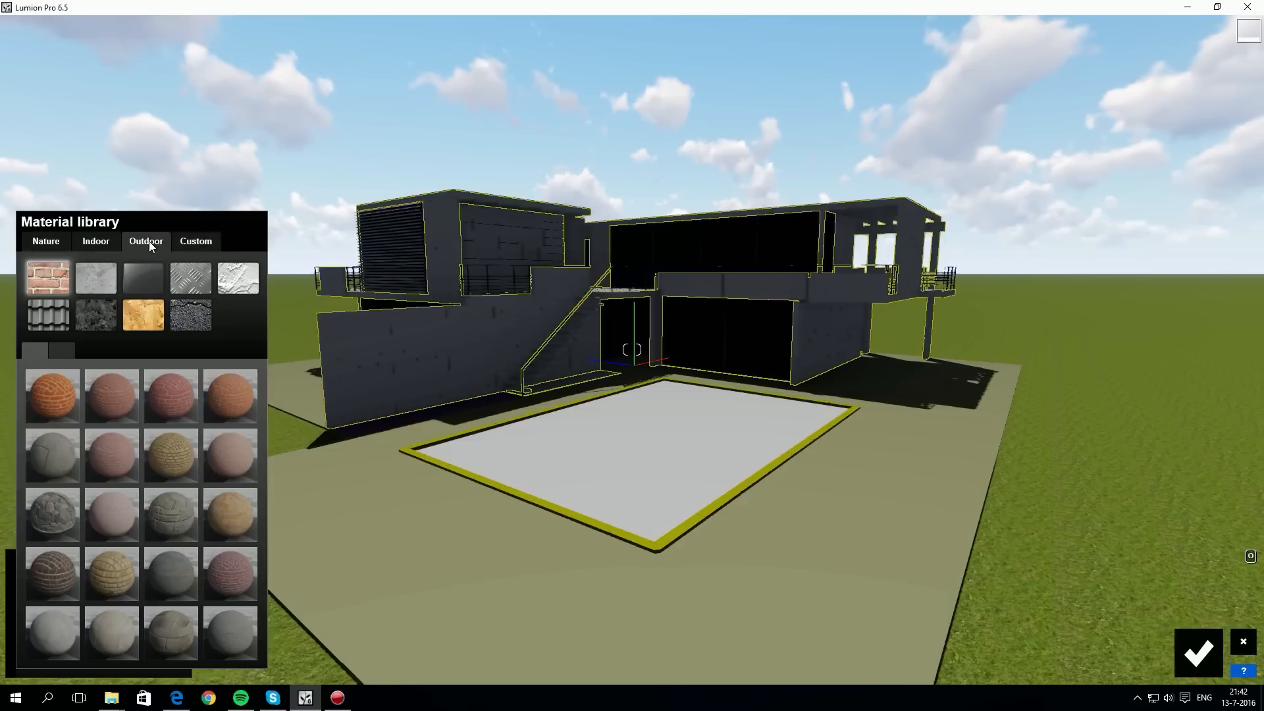
Step: Apply the outdoor Bricks 006a 1024 material to the concrete walls of the house
{"action": "key", "text": "w"}
{"action": "right_click_drag", "start_coordinate": [639, 447], "coordinate": [498, 343]}
{"action": "left_click", "coordinate": [498, 343]}
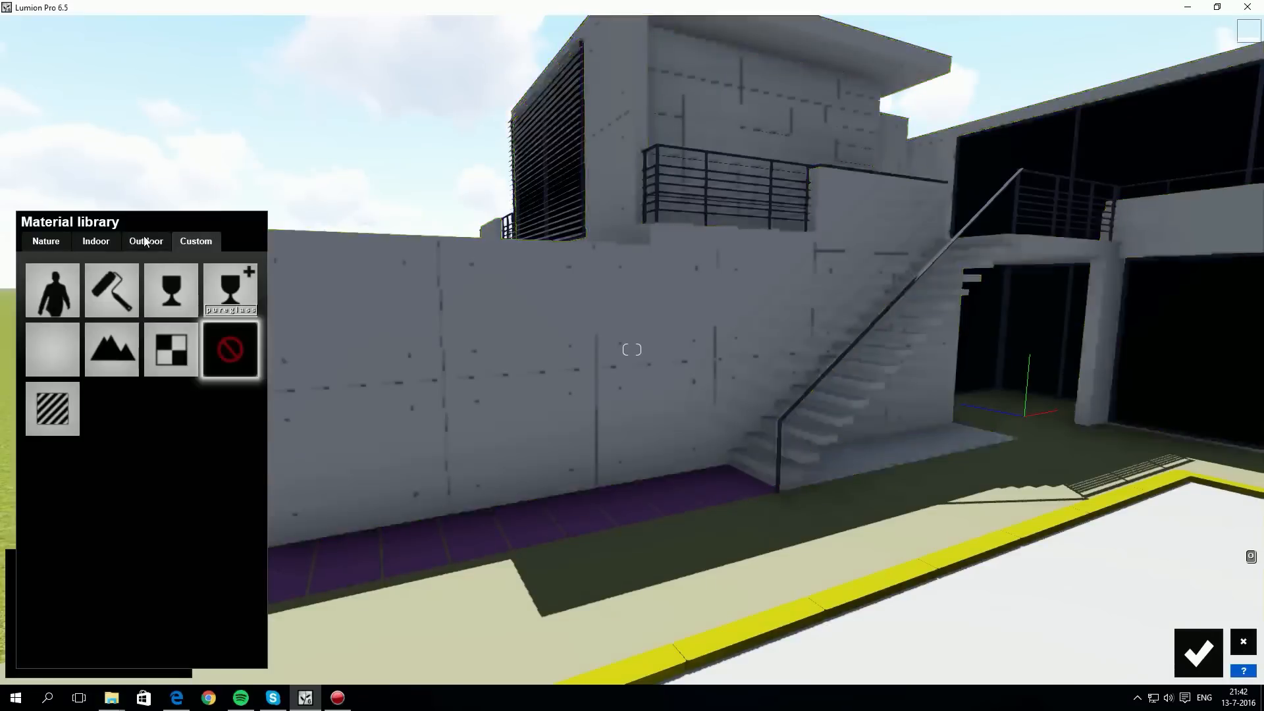
{"action": "left_click", "coordinate": [146, 241]}
{"action": "left_click", "coordinate": [171, 454]}
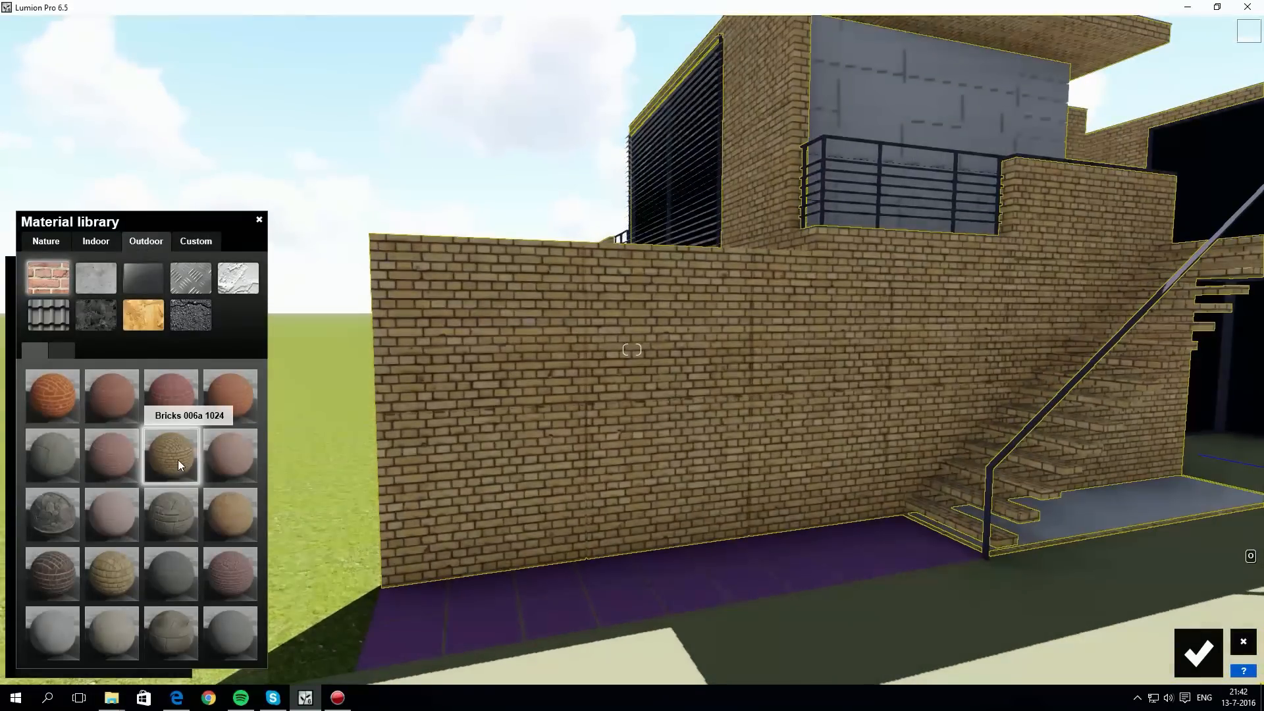
Step: Adjust the brick material's scale, relief, reflectivity, gloss and colorization
{"action": "right_click_drag", "start_coordinate": [250, 464], "coordinate": [319, 464]}
{"action": "mouse_move", "coordinate": [50, 627]}
{"action": "left_mouse_down"}
{"action": "mouse_move", "coordinate": [12, 630]}
{"action": "mouse_move", "coordinate": [233, 607]}
{"action": "mouse_move", "coordinate": [3, 622]}
{"action": "mouse_move", "coordinate": [189, 586]}
{"action": "mouse_move", "coordinate": [19, 592]}
{"action": "left_mouse_up"}
{"action": "mouse_move", "coordinate": [96, 592]}
{"action": "left_mouse_down"}
{"action": "mouse_move", "coordinate": [197, 569]}
{"action": "mouse_move", "coordinate": [96, 572]}
{"action": "left_mouse_up"}
{"action": "left_click", "coordinate": [17, 547]}
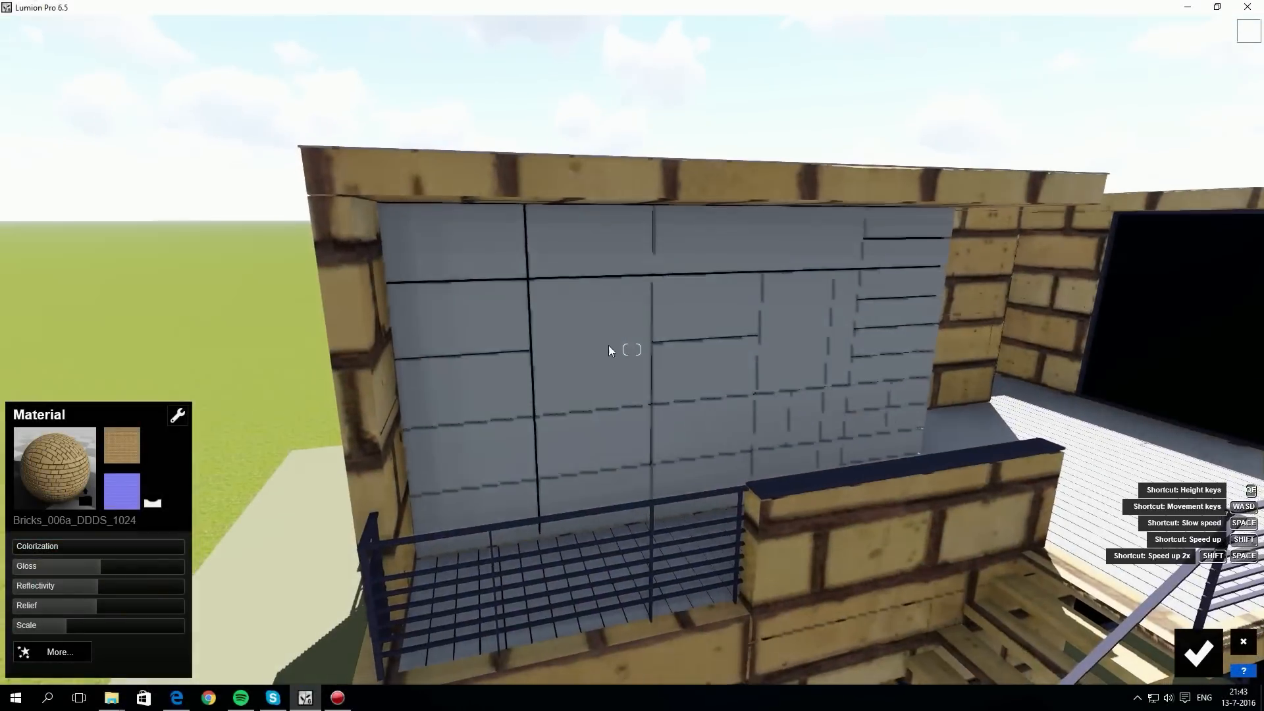
Step: Apply an outdoor wood material to the grey panelled wall behind the upper-floor balcony railing
{"action": "left_click", "coordinate": [592, 355]}
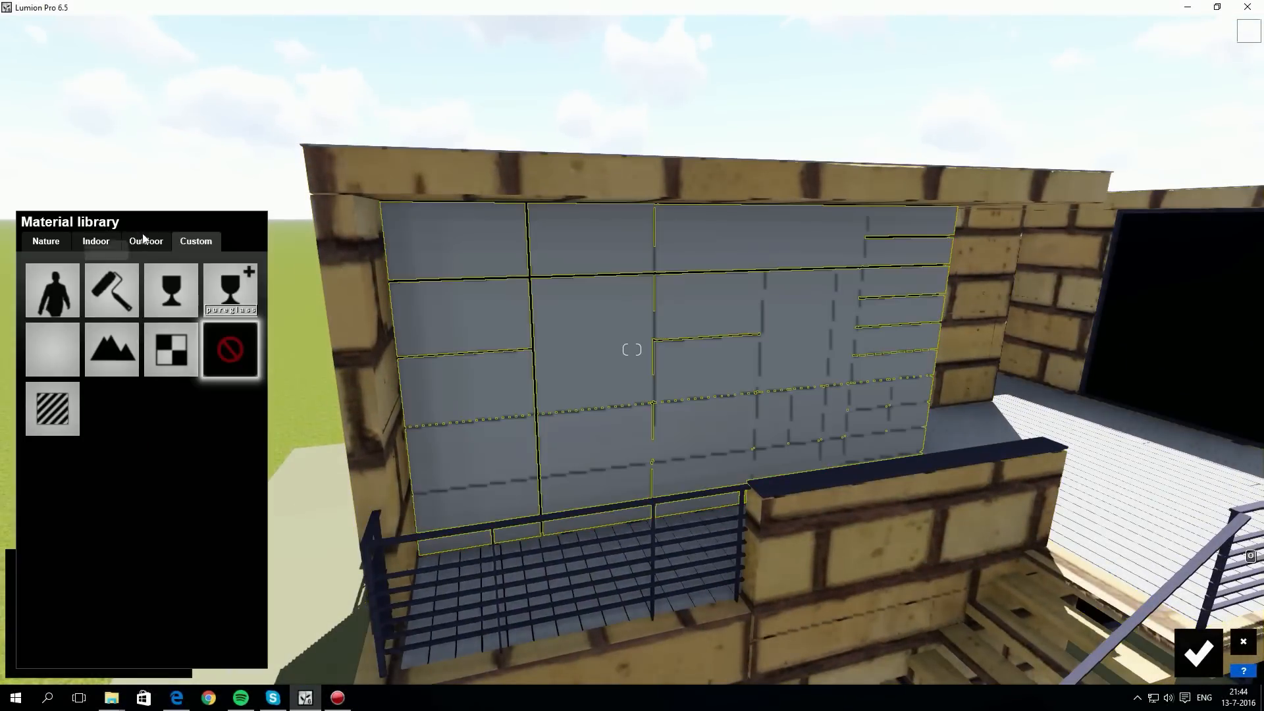
{"action": "left_click", "coordinate": [155, 241]}
{"action": "left_click", "coordinate": [145, 318]}
{"action": "left_click", "coordinate": [104, 630]}
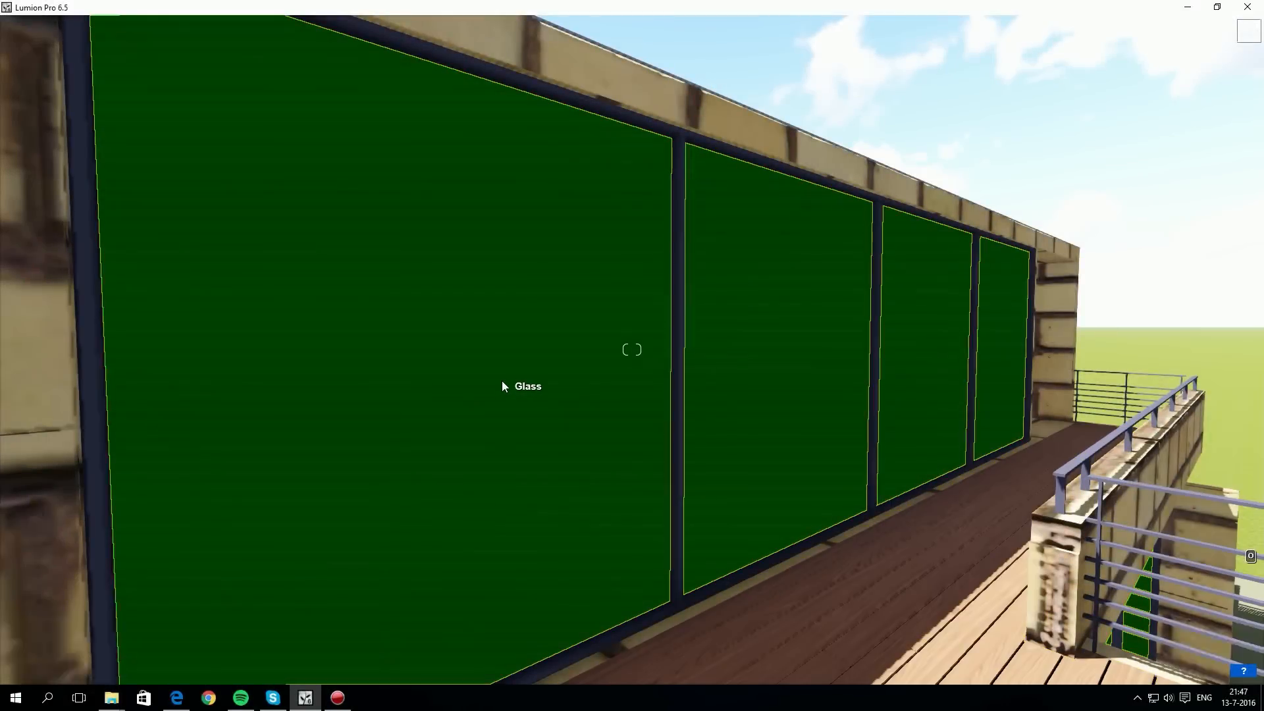
Step: Try several outdoor glass materials on the upper-floor windows, settling on Architectural Glass 031 with its scale set to 1.3
{"action": "left_click", "coordinate": [501, 381]}
{"action": "left_click", "coordinate": [143, 242]}
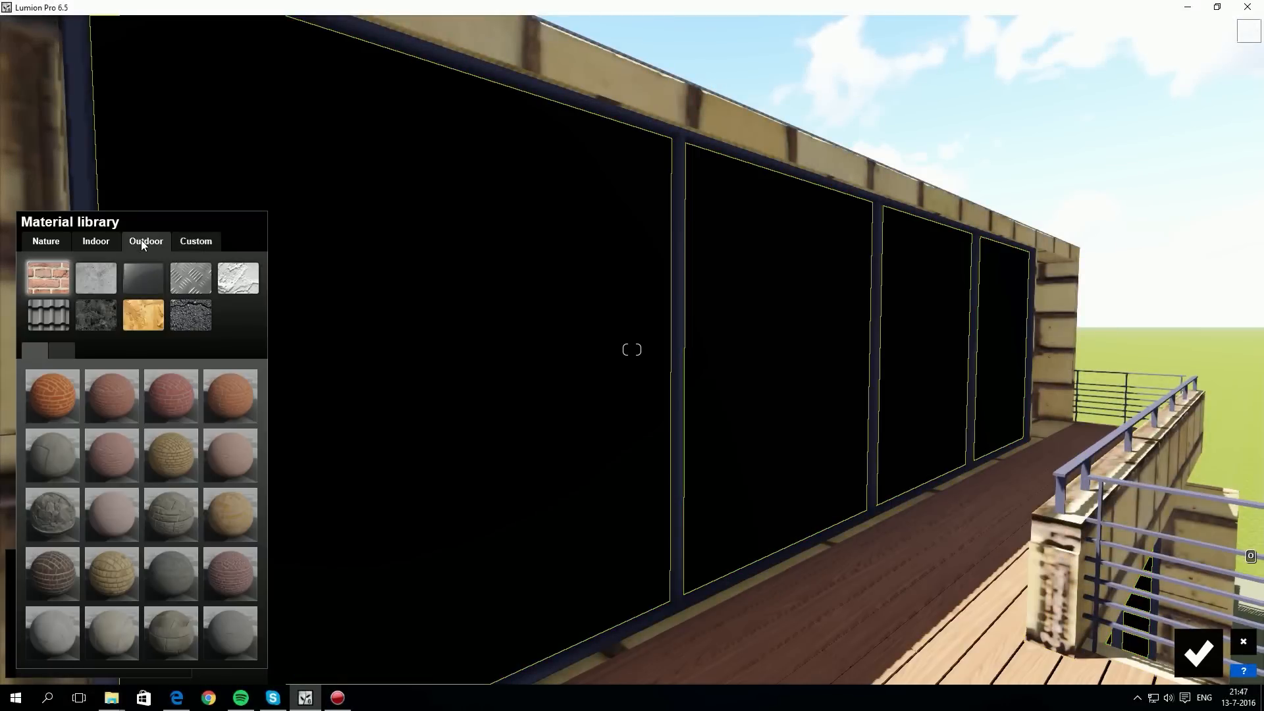
{"action": "left_click", "coordinate": [143, 278]}
{"action": "left_click", "coordinate": [111, 395]}
{"action": "left_click", "coordinate": [173, 511]}
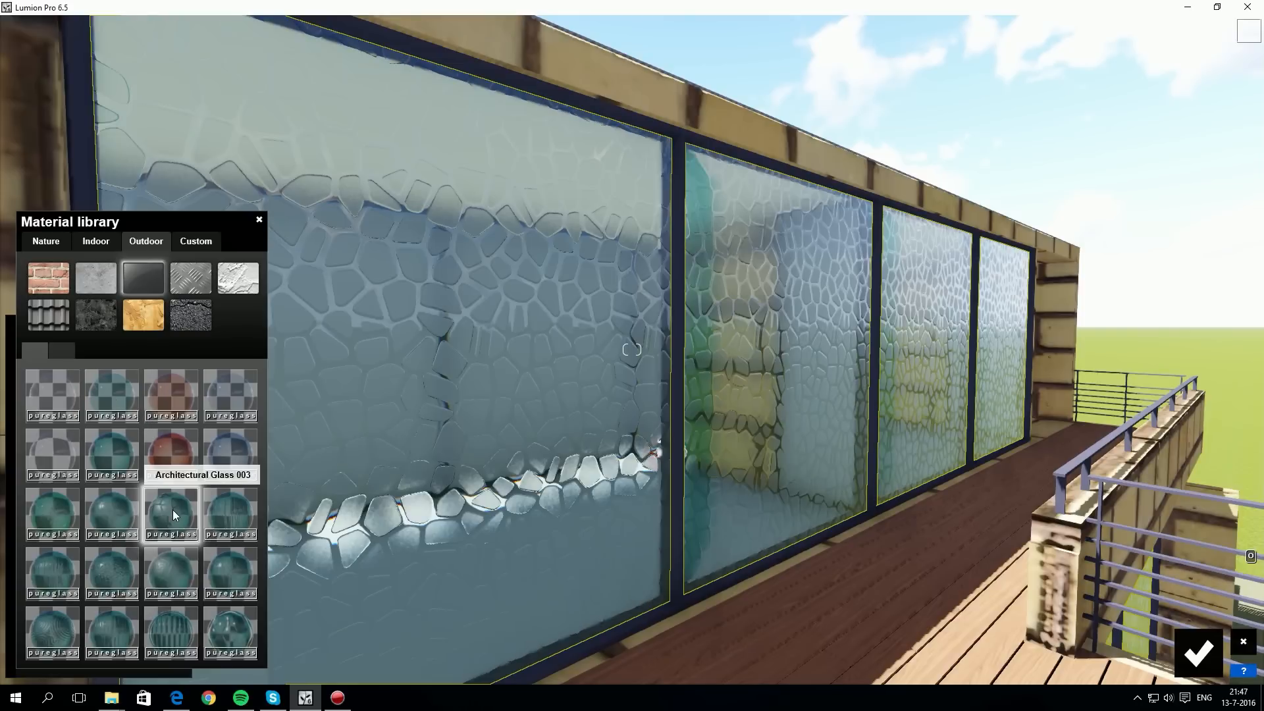
{"action": "left_click", "coordinate": [108, 577]}
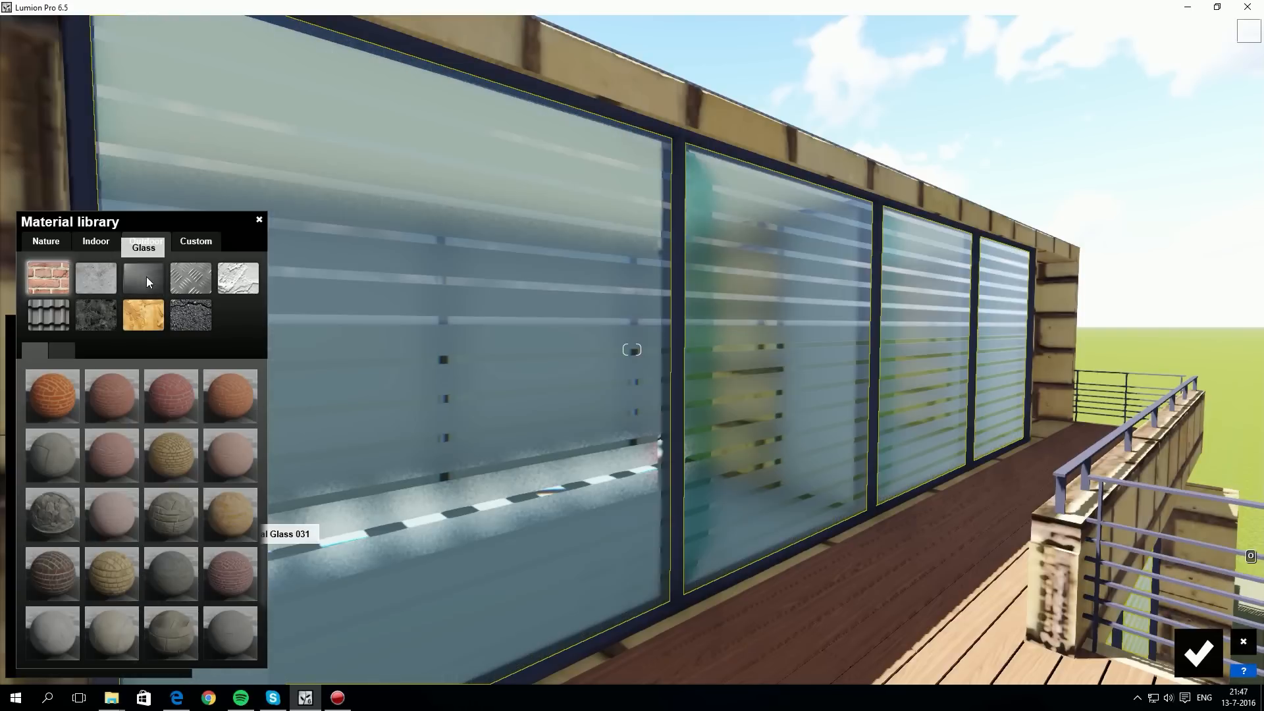
{"action": "left_click", "coordinate": [146, 276]}
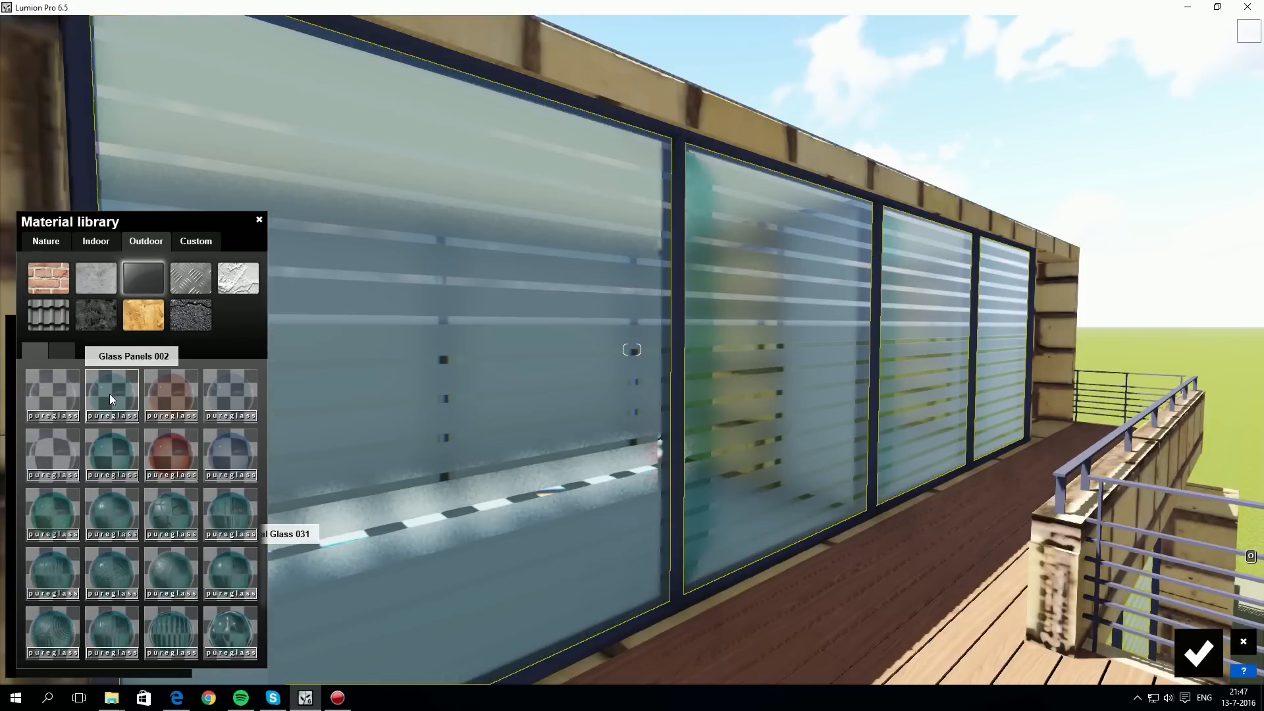
{"action": "left_click", "coordinate": [112, 632]}
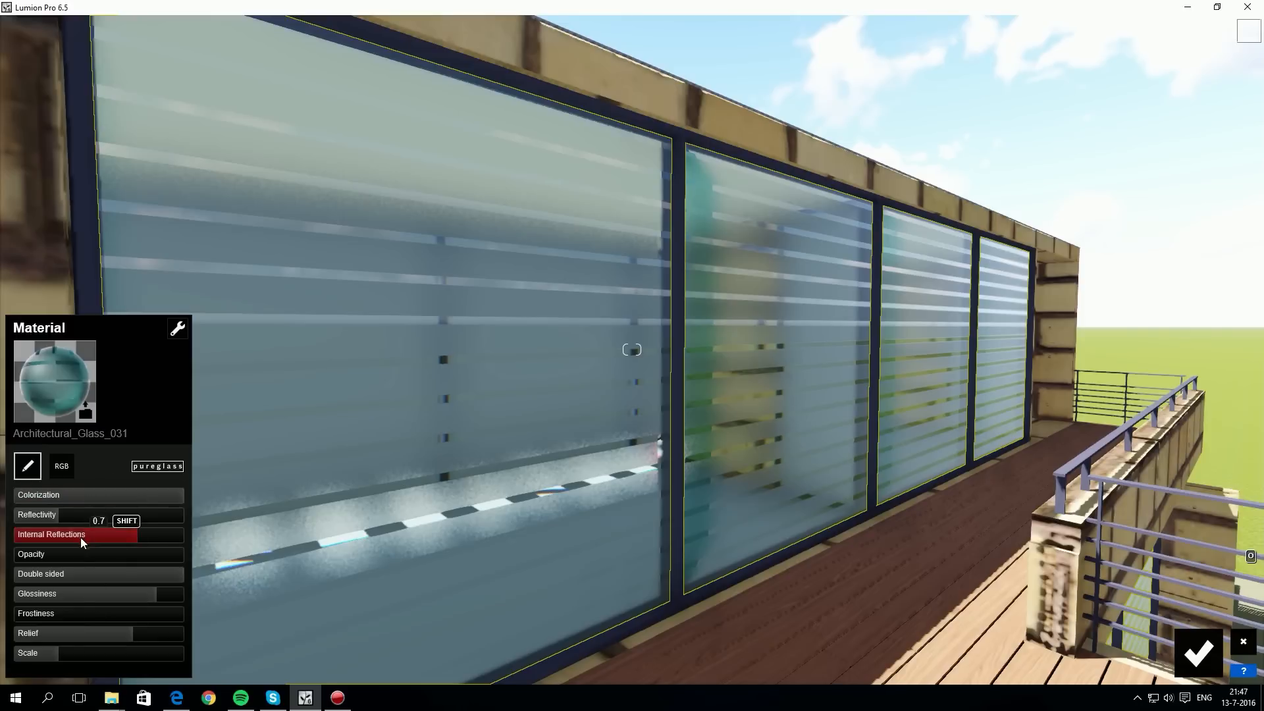
{"action": "left_click_drag", "start_coordinate": [60, 652], "coordinate": [100, 650]}
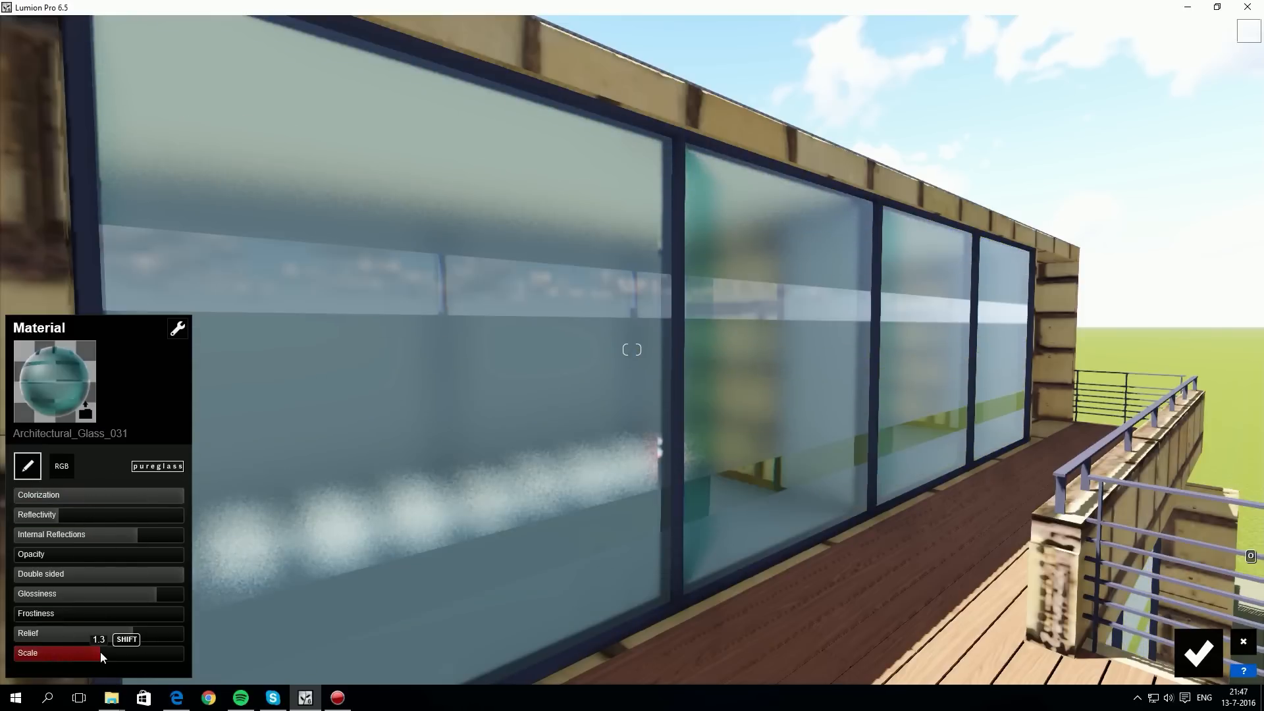
Step: Replace the window material with the custom advanced glass and change its RGB colour
{"action": "left_click", "coordinate": [54, 380]}
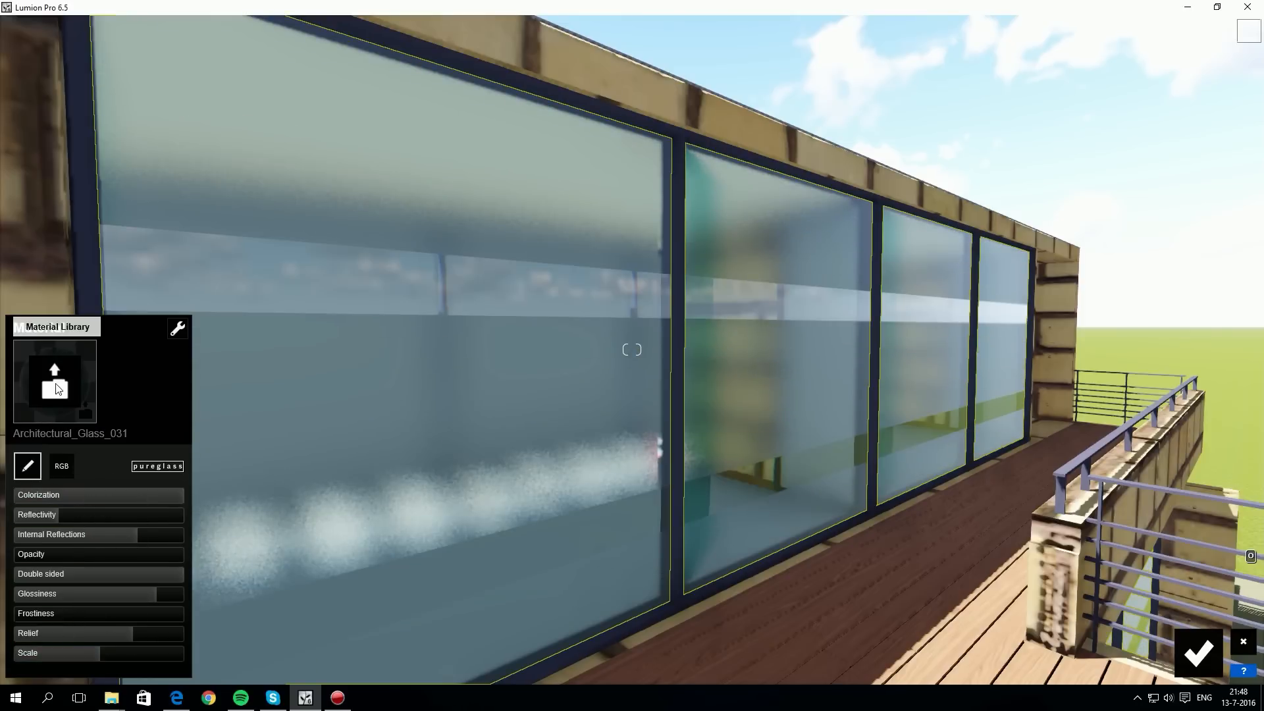
{"action": "left_click", "coordinate": [195, 241]}
{"action": "left_click", "coordinate": [242, 295]}
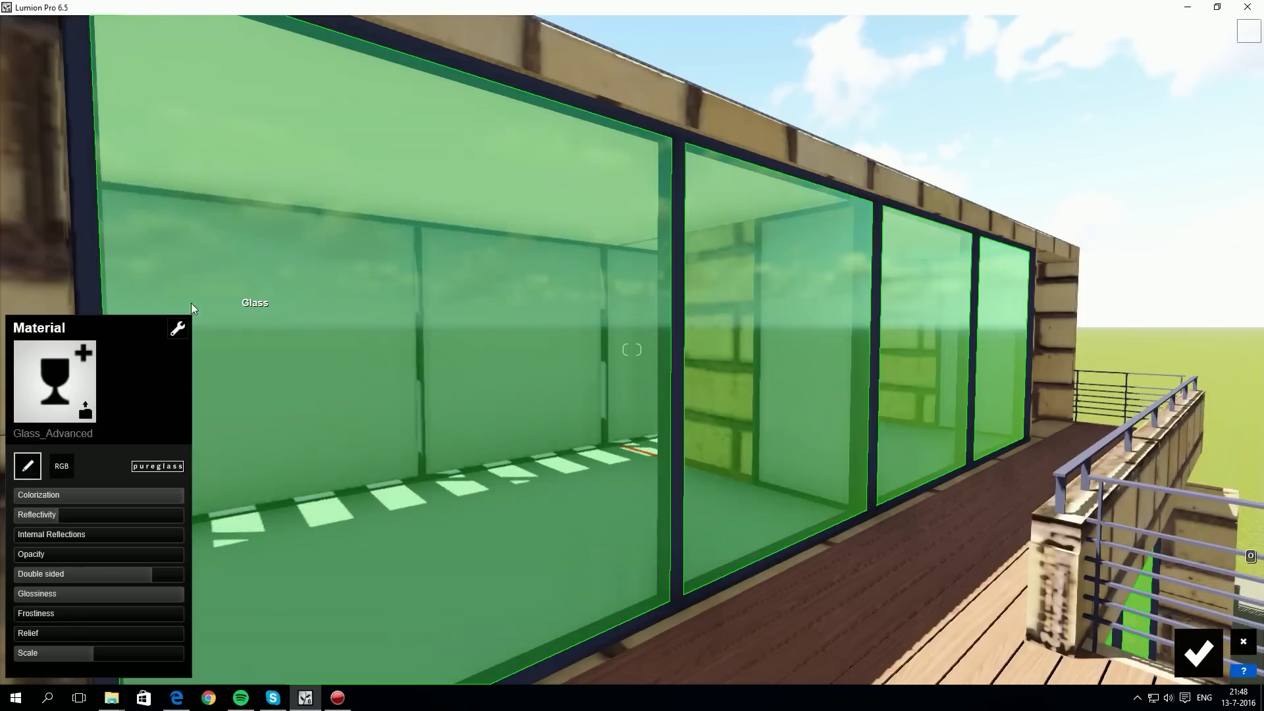
{"action": "left_click", "coordinate": [61, 466]}
{"action": "left_click_drag", "start_coordinate": [98, 533], "coordinate": [63, 577]}
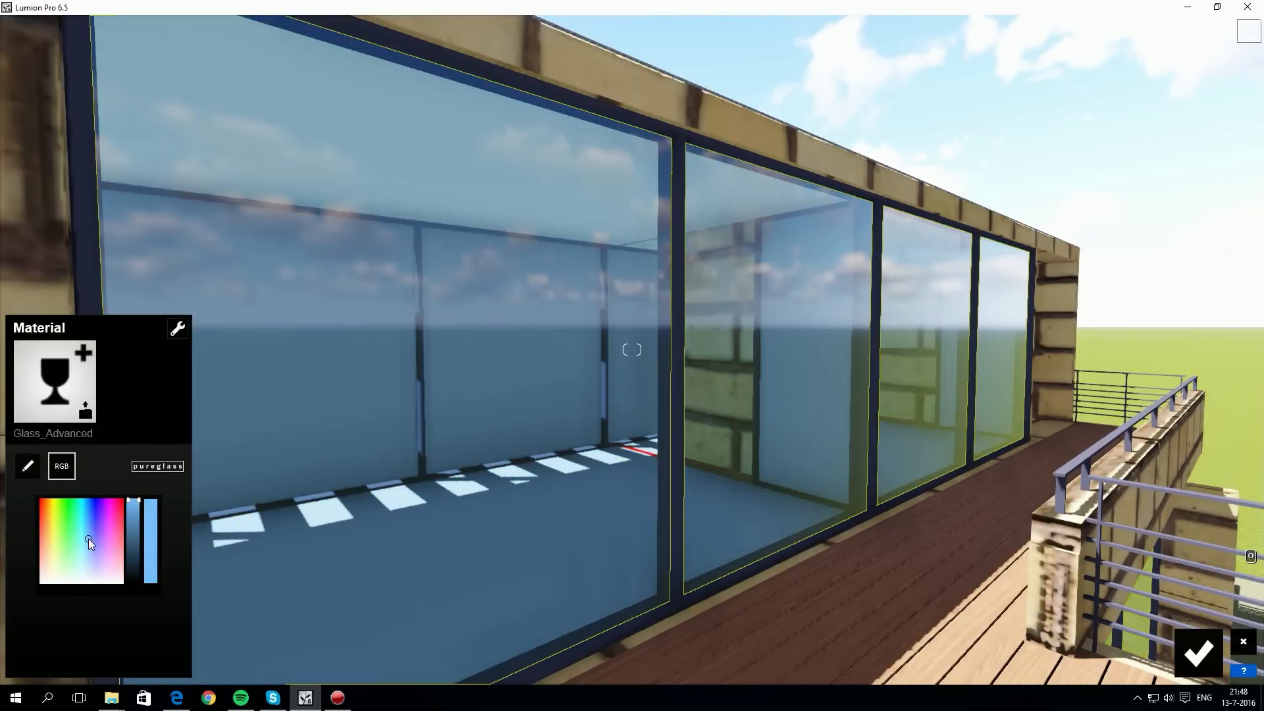
Step: Raise the advanced glass's reflectivity and adjust its opacity and relief settings
{"action": "left_click", "coordinate": [28, 467]}
{"action": "mouse_move", "coordinate": [55, 518]}
{"action": "left_mouse_down"}
{"action": "mouse_move", "coordinate": [161, 518]}
{"action": "mouse_move", "coordinate": [80, 518]}
{"action": "left_mouse_up"}
{"action": "left_click_drag", "start_coordinate": [32, 553], "coordinate": [46, 633]}
{"action": "right_click_drag", "start_coordinate": [268, 646], "coordinate": [197, 632]}
{"action": "key", "text": "a"}
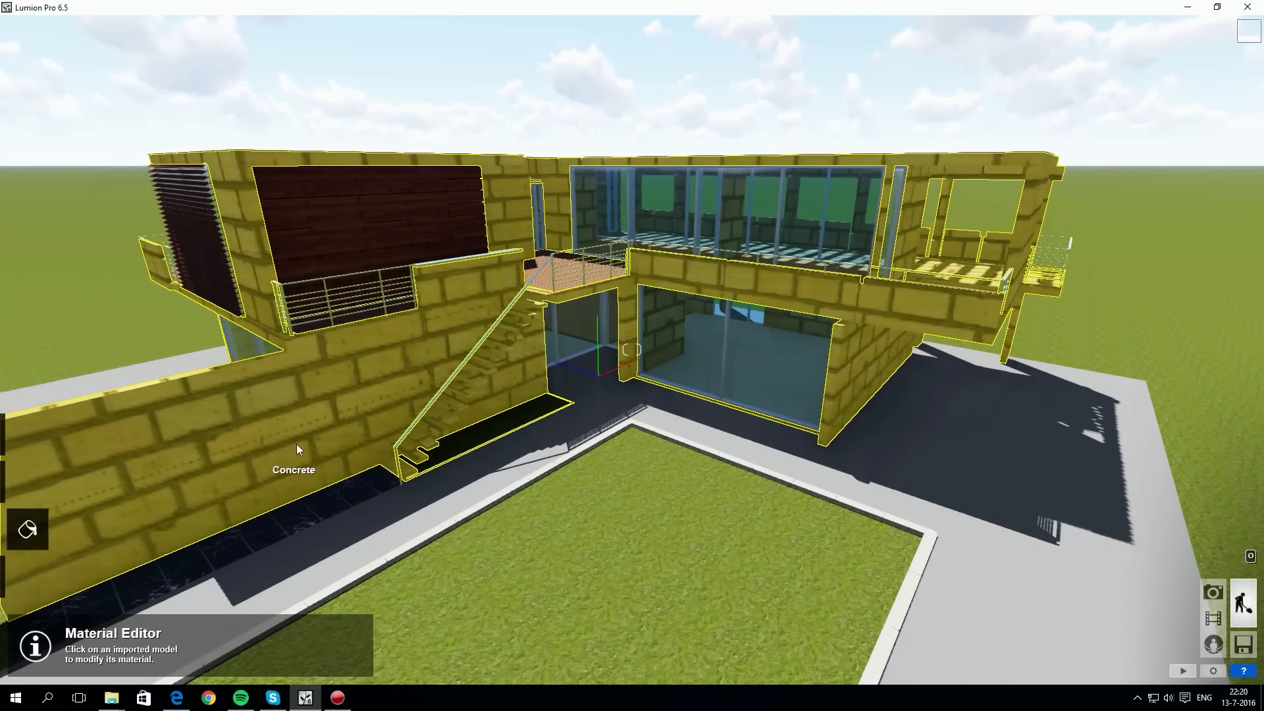
Step: Load the material set MaterialSet_ModernHouse_Overview_v2.mtt onto the house and apply all its materials
{"action": "left_click", "coordinate": [318, 425]}
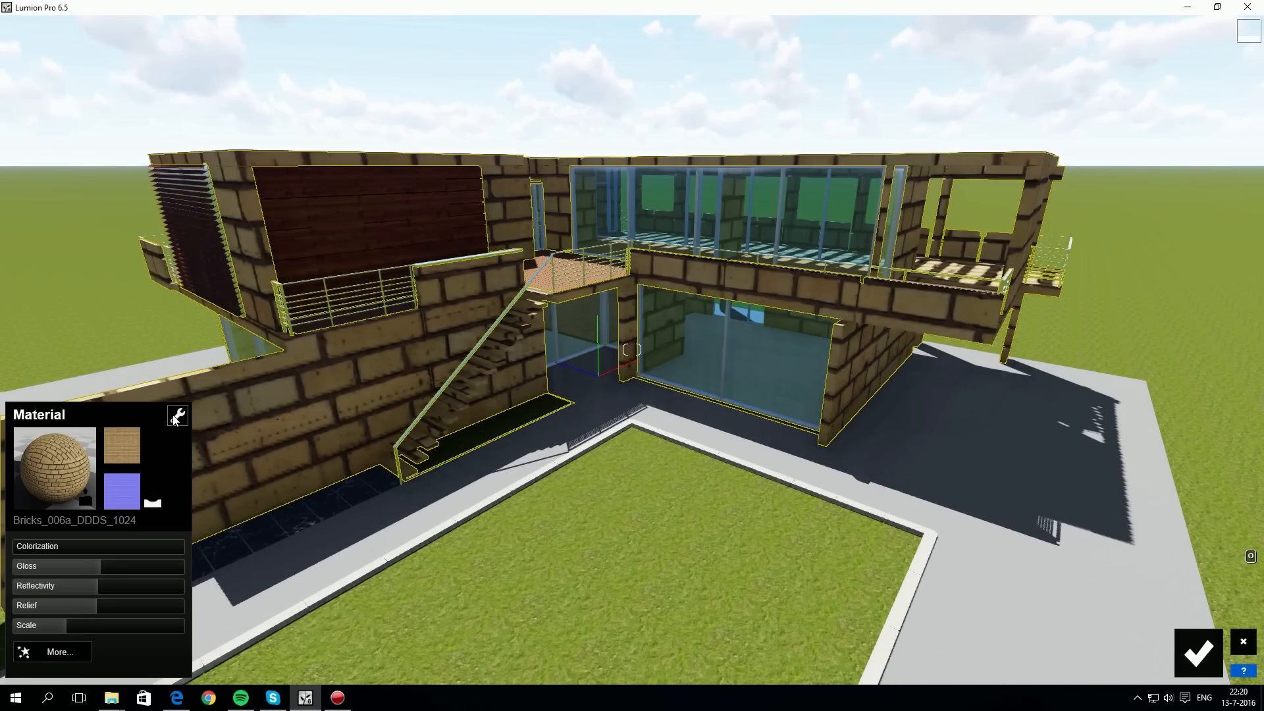
{"action": "left_click", "coordinate": [177, 416]}
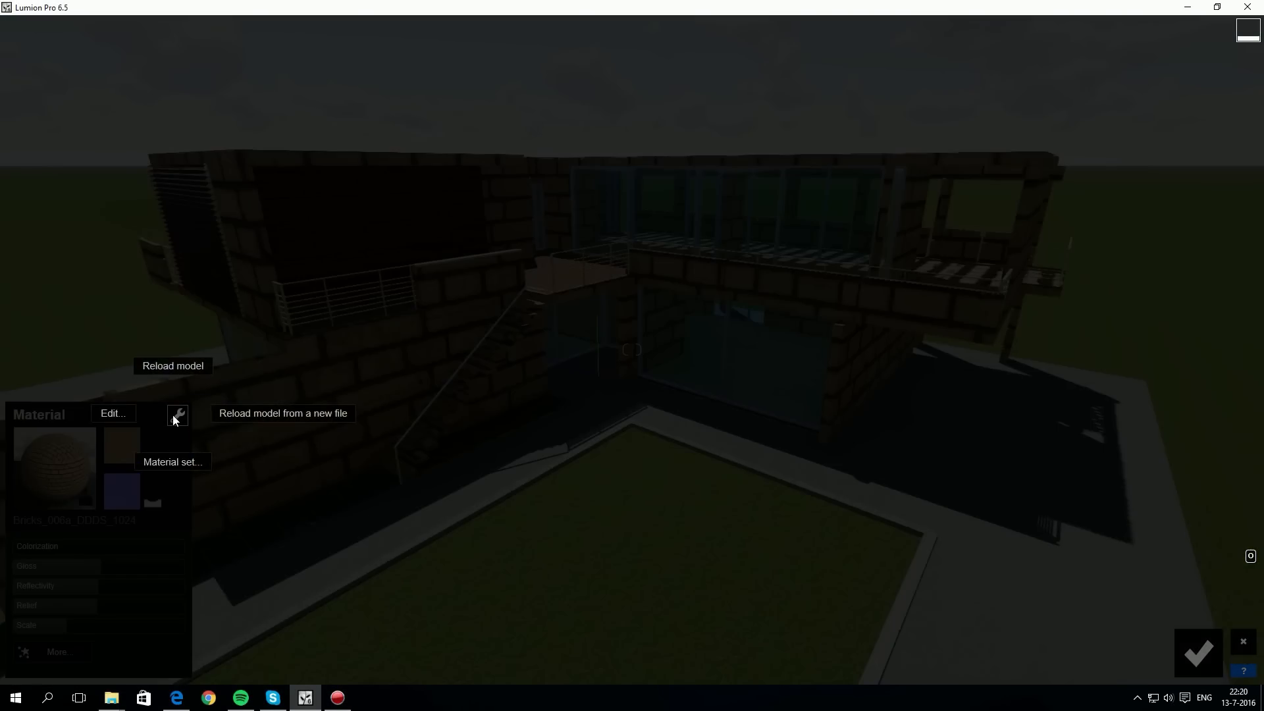
{"action": "left_click", "coordinate": [175, 464]}
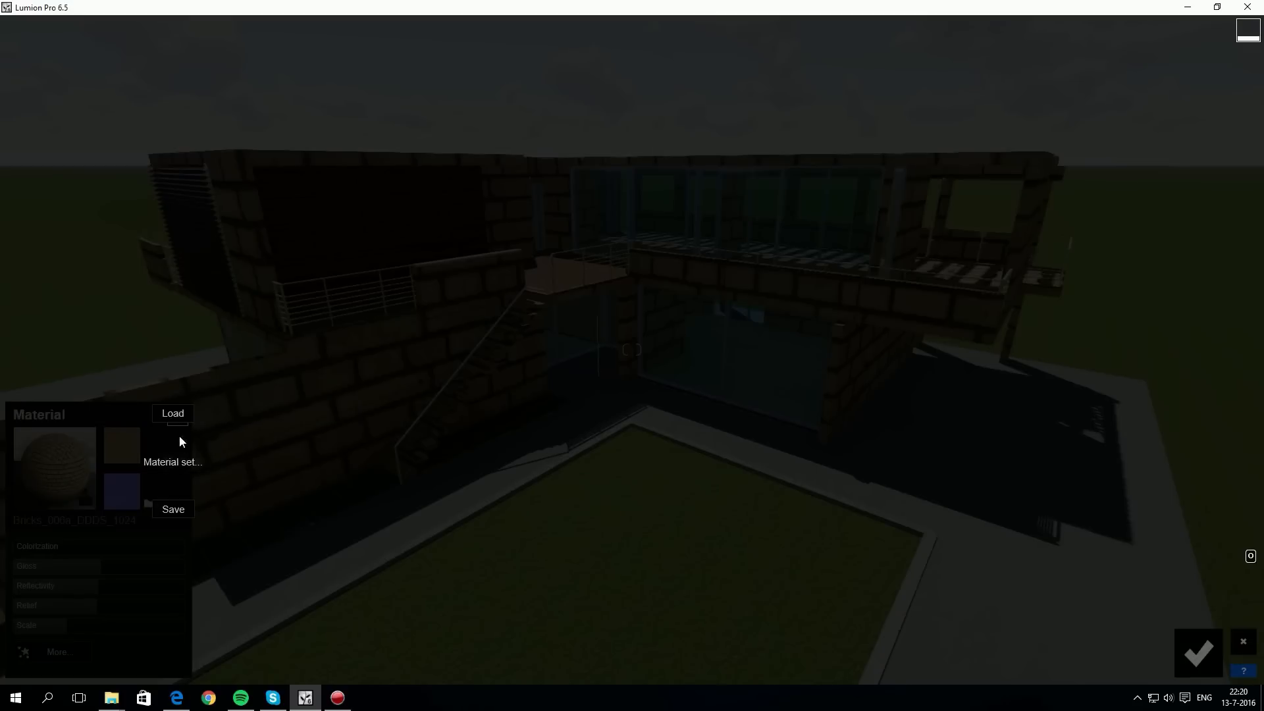
{"action": "left_click", "coordinate": [175, 414]}
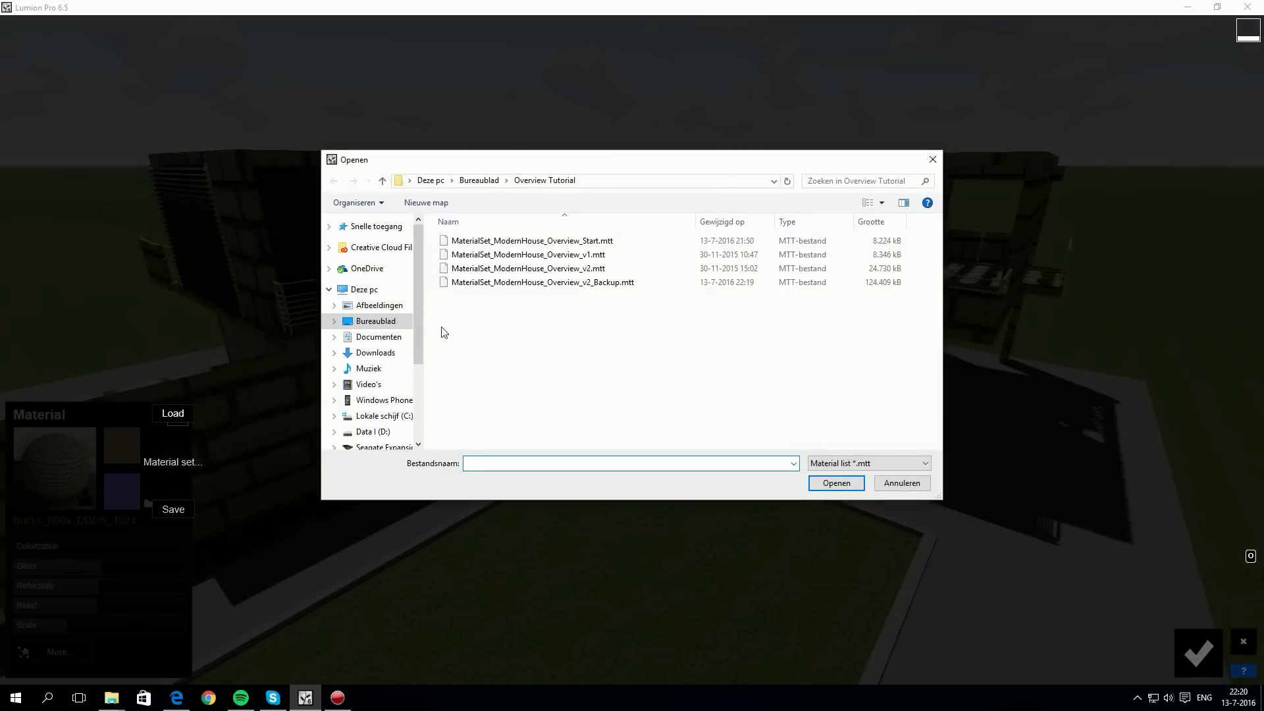
{"action": "left_click", "coordinate": [552, 270]}
{"action": "left_click", "coordinate": [837, 482]}
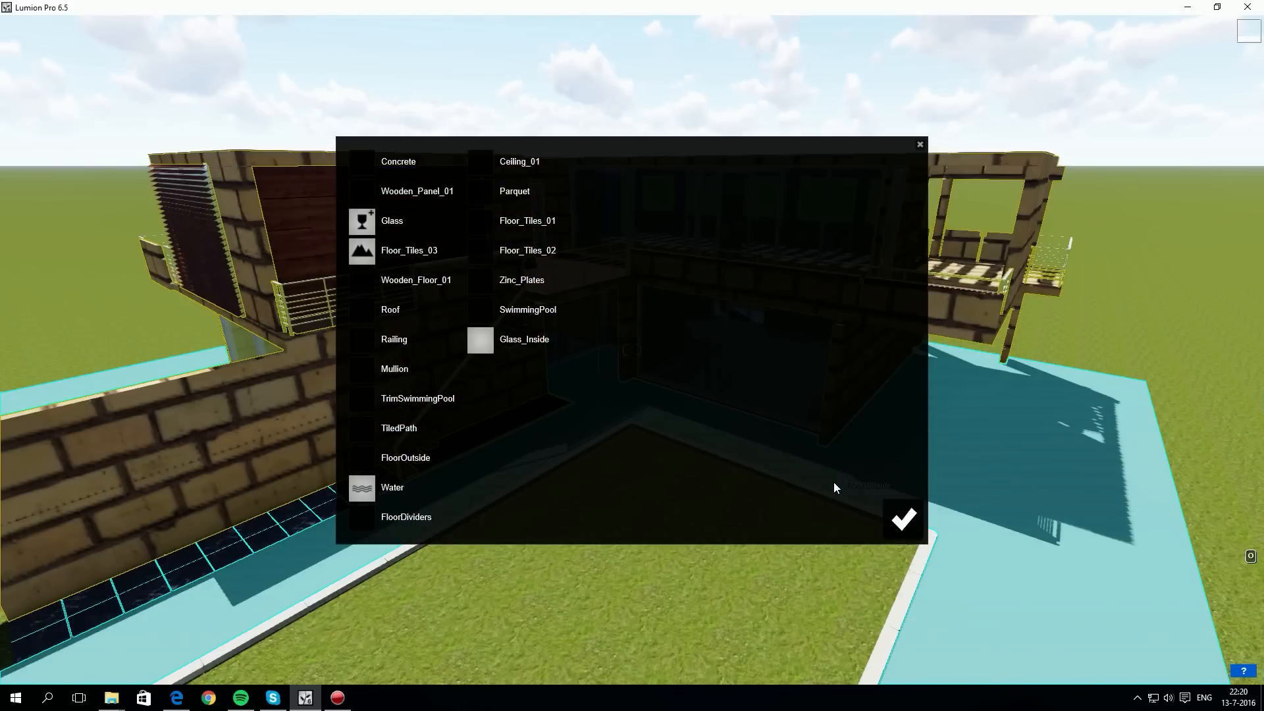
{"action": "left_click", "coordinate": [902, 523]}
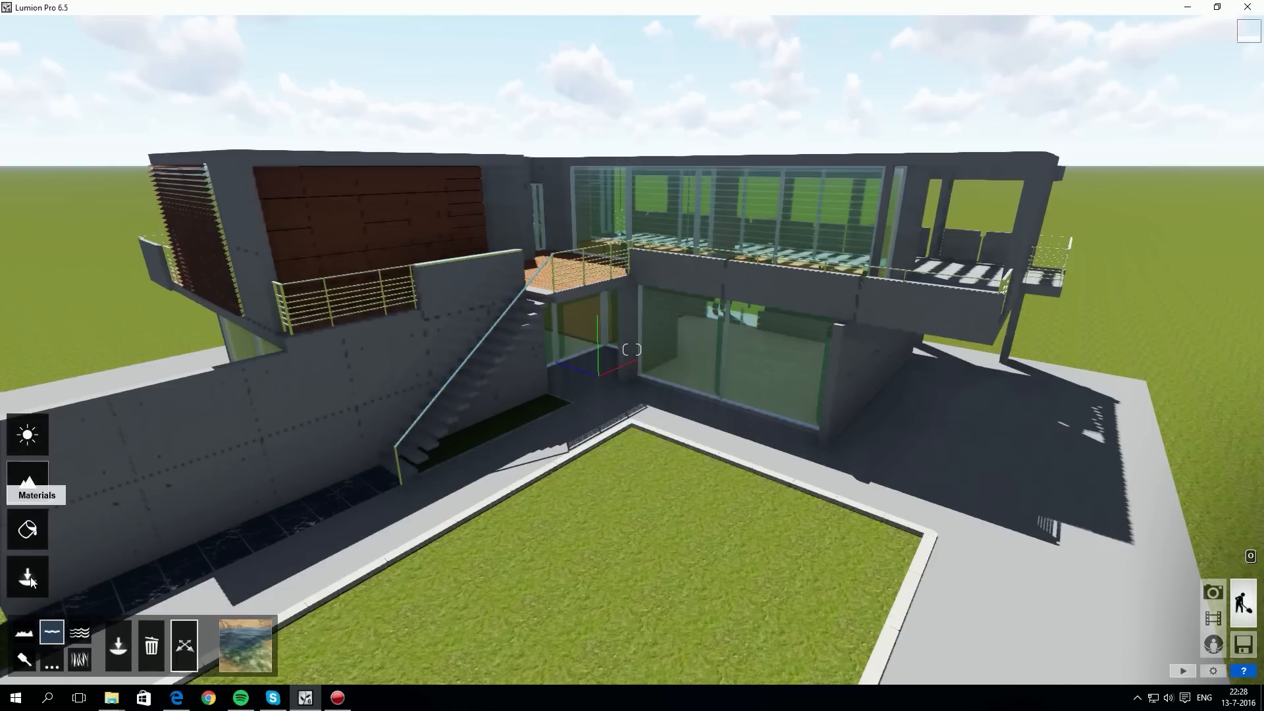
Step: Turn on landscape grass and adjust its appearance settings
{"action": "left_click", "coordinate": [80, 659]}
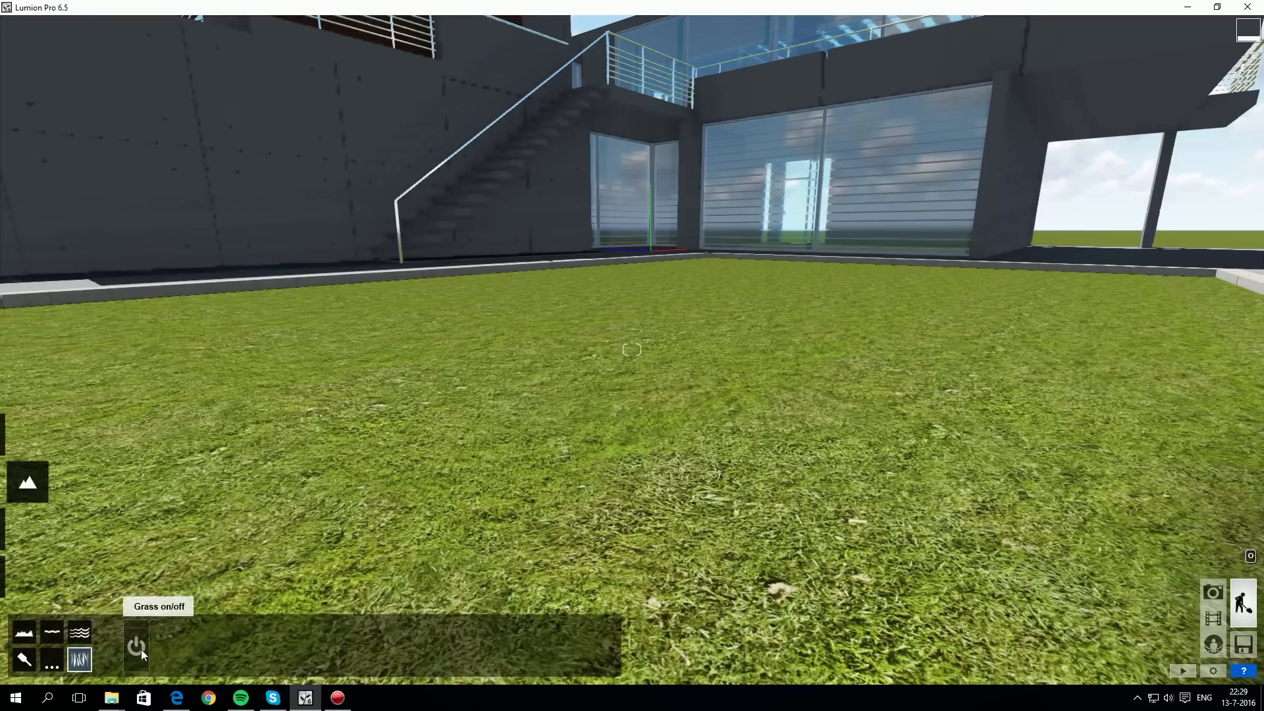
{"action": "left_click", "coordinate": [139, 647]}
{"action": "left_click_drag", "start_coordinate": [163, 646], "coordinate": [214, 666]}
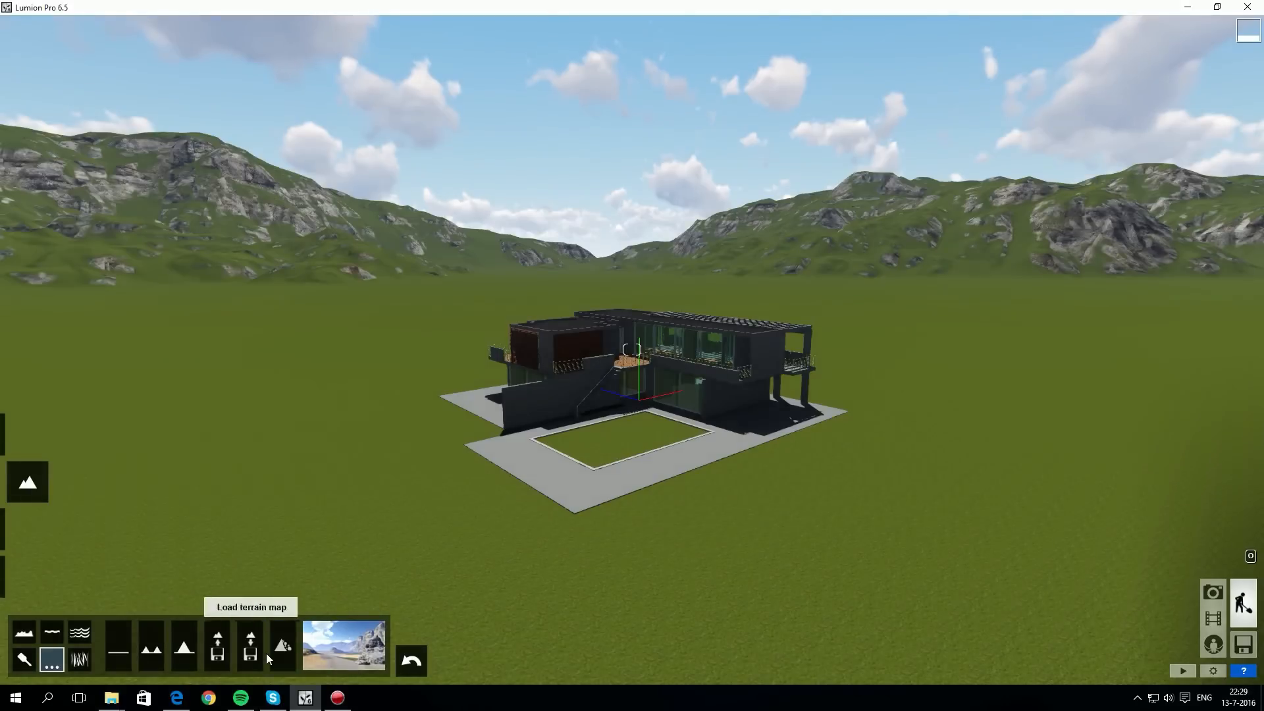
Step: Try the brownish landscape preset with snowy mountain rocks and toggle the terrain rock
{"action": "left_click", "coordinate": [335, 647]}
{"action": "left_click", "coordinate": [428, 247]}
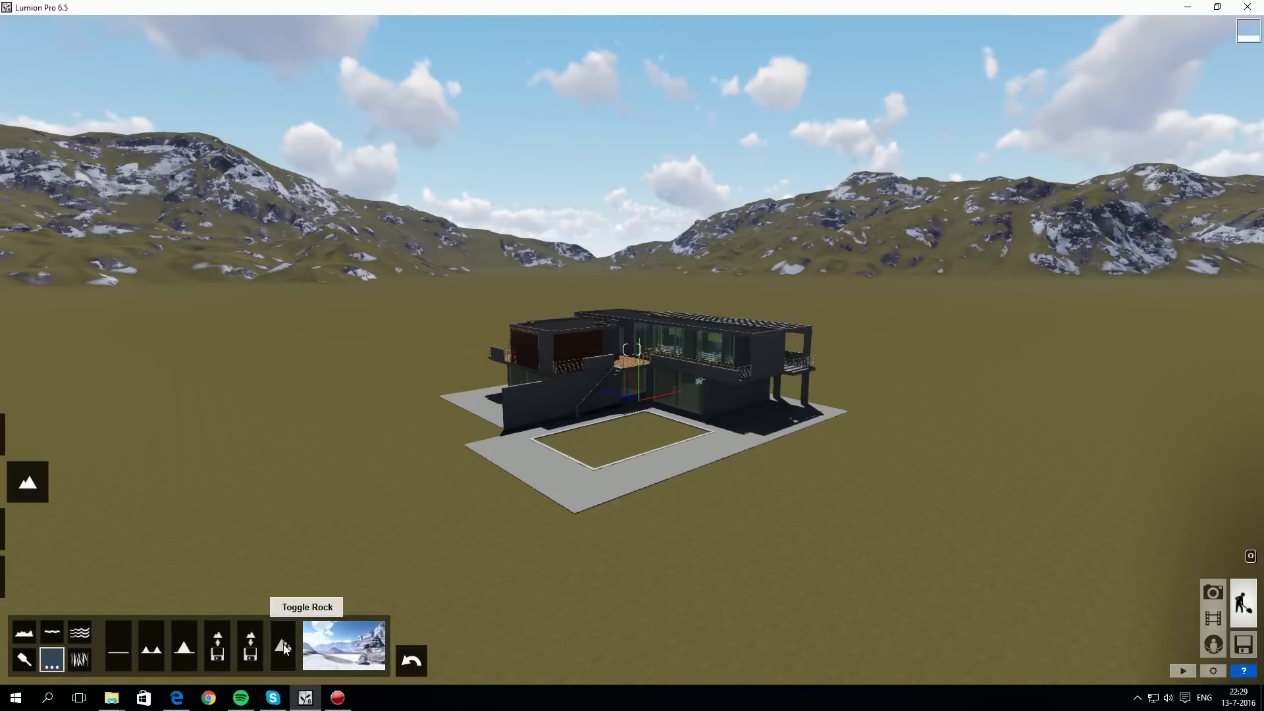
{"action": "left_click", "coordinate": [285, 648]}
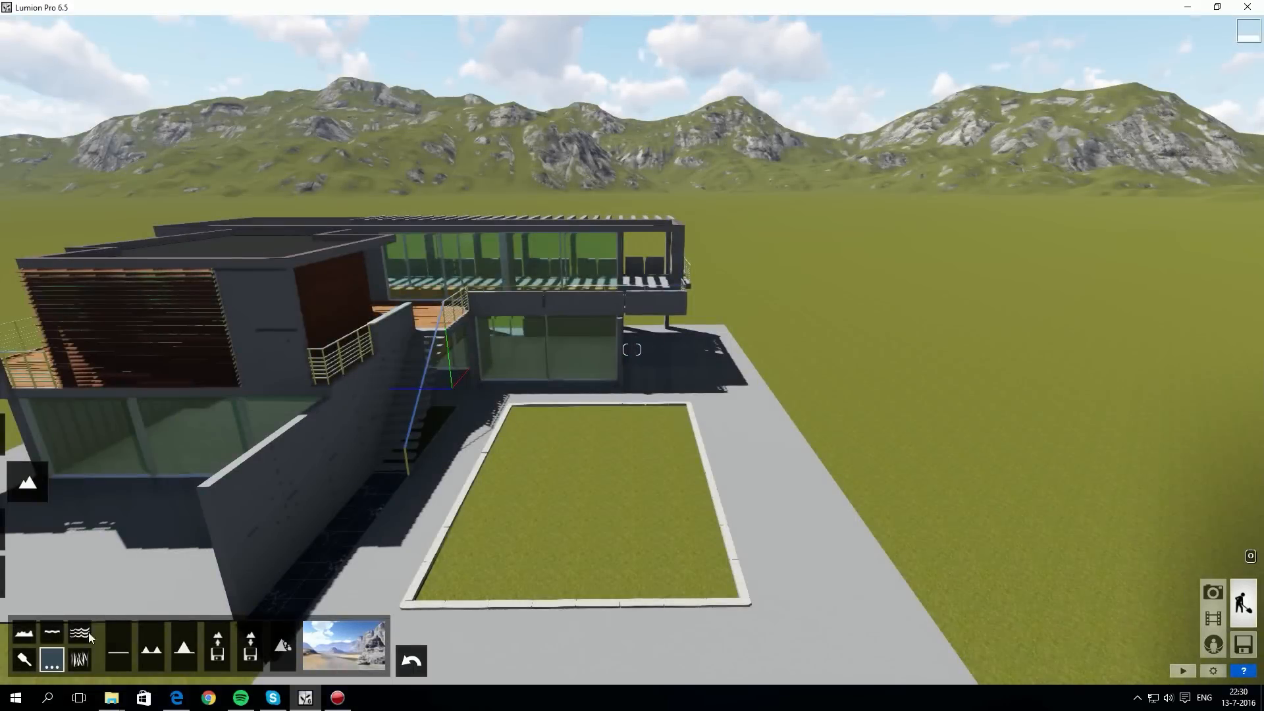
Step: Paint the grassy plot inside the pool border with the grey stone landscape texture
{"action": "left_click", "coordinate": [24, 658]}
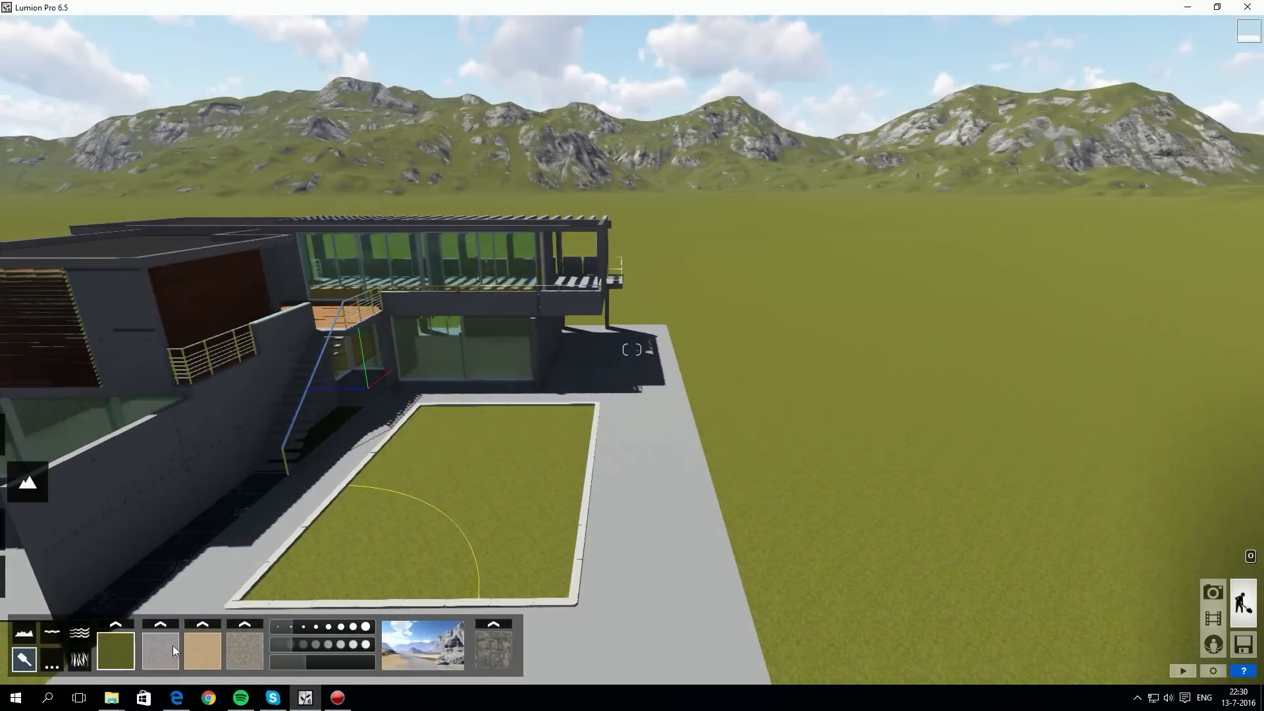
{"action": "mouse_move", "coordinate": [464, 504]}
{"action": "left_mouse_down"}
{"action": "mouse_move", "coordinate": [382, 503]}
{"action": "mouse_move", "coordinate": [268, 577]}
{"action": "left_mouse_up"}
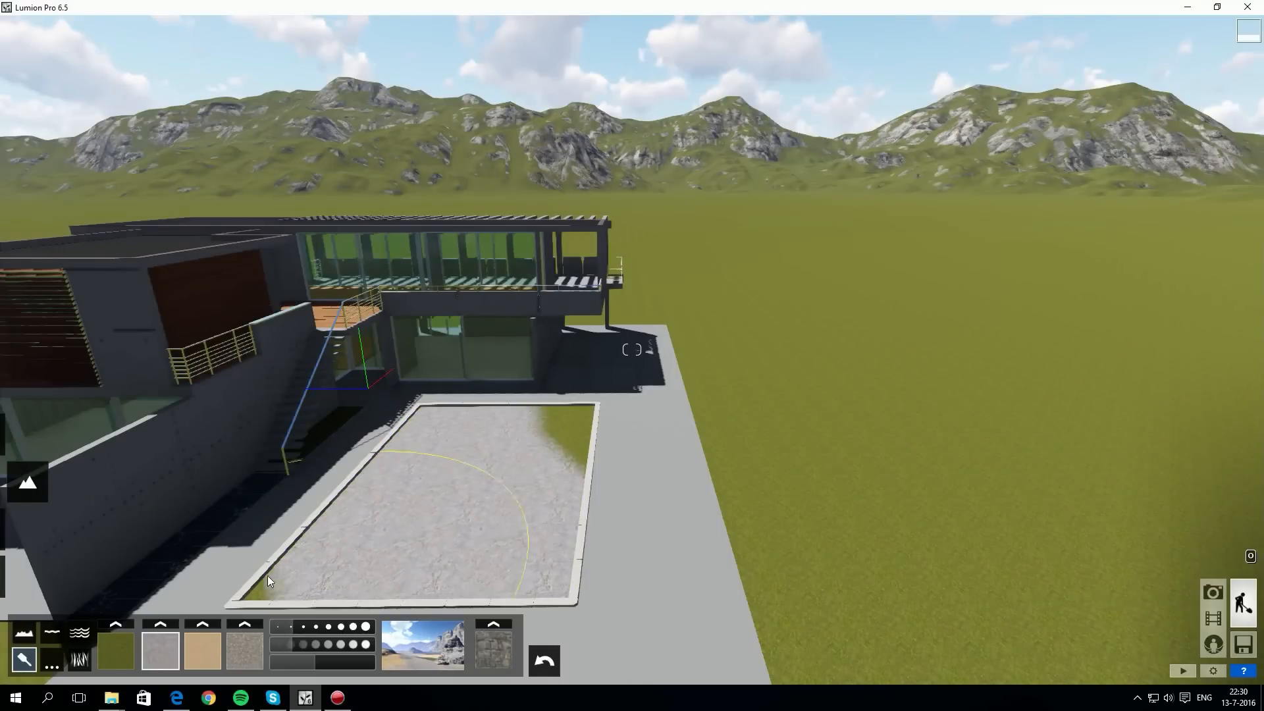
{"action": "left_click_drag", "start_coordinate": [577, 412], "coordinate": [493, 498]}
Step: Paint sand over part of the pool plot and beside the terrace, and add a strip of loose rocks along the sand
{"action": "key", "text": "s"}
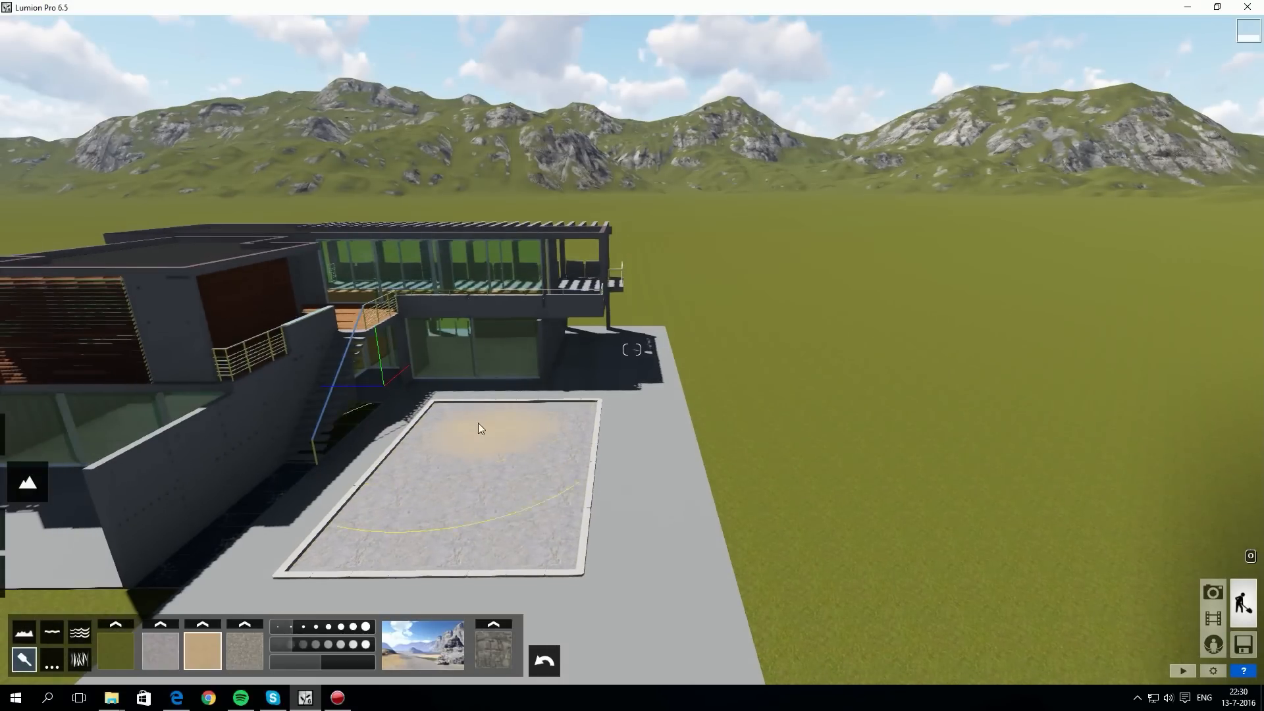
{"action": "left_click_drag", "start_coordinate": [582, 468], "coordinate": [707, 406]}
{"action": "mouse_move", "coordinate": [684, 337]}
{"action": "left_mouse_down"}
{"action": "mouse_move", "coordinate": [664, 328]}
{"action": "mouse_move", "coordinate": [718, 581]}
{"action": "left_mouse_up"}
{"action": "left_click", "coordinate": [241, 653]}
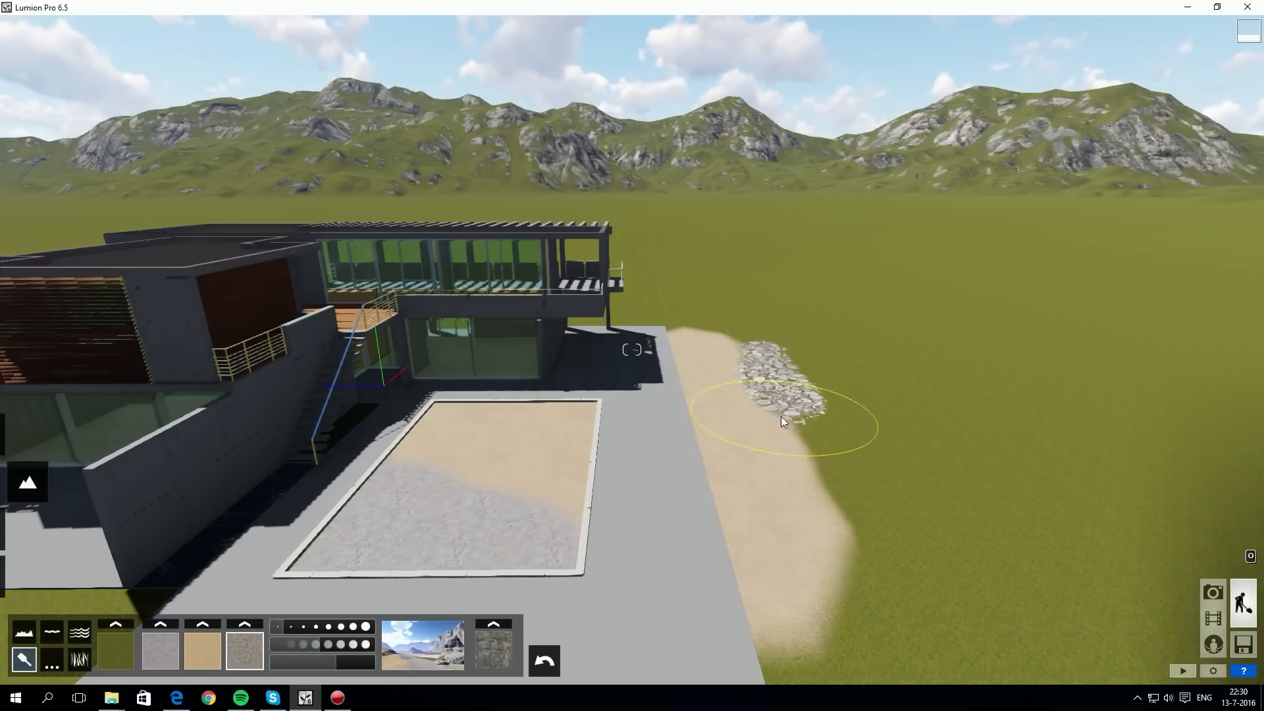
{"action": "left_click_drag", "start_coordinate": [780, 418], "coordinate": [699, 452]}
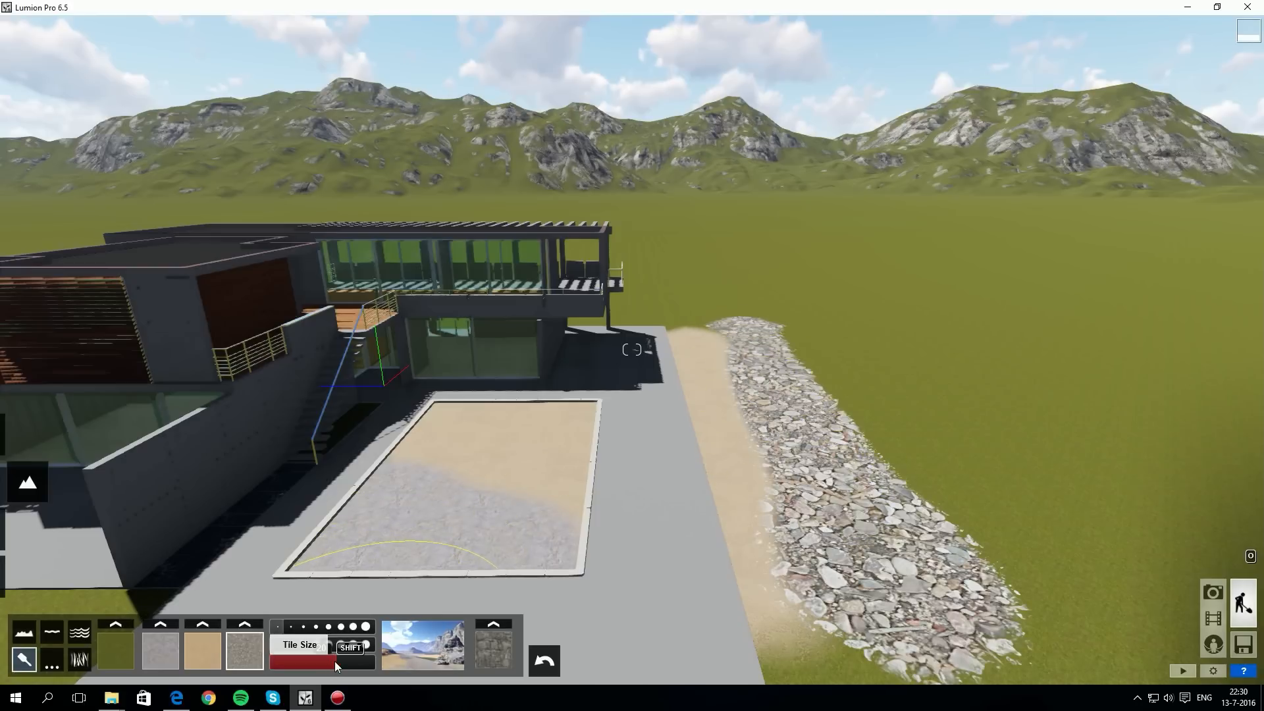
Step: Turn on the ocean, raise its water height until the ground floor is flooded, and switch it off again
{"action": "left_click", "coordinate": [80, 632]}
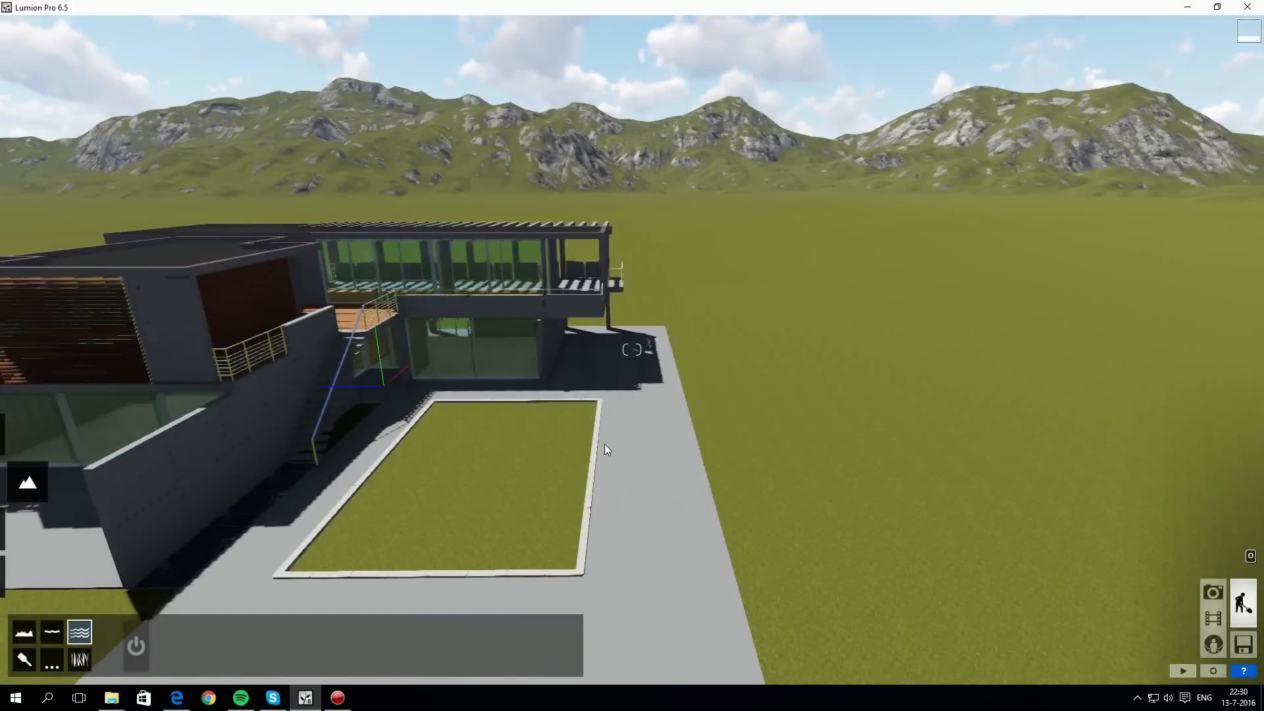
{"action": "right_click_drag", "start_coordinate": [604, 443], "coordinate": [507, 471]}
{"action": "left_click", "coordinate": [142, 647]}
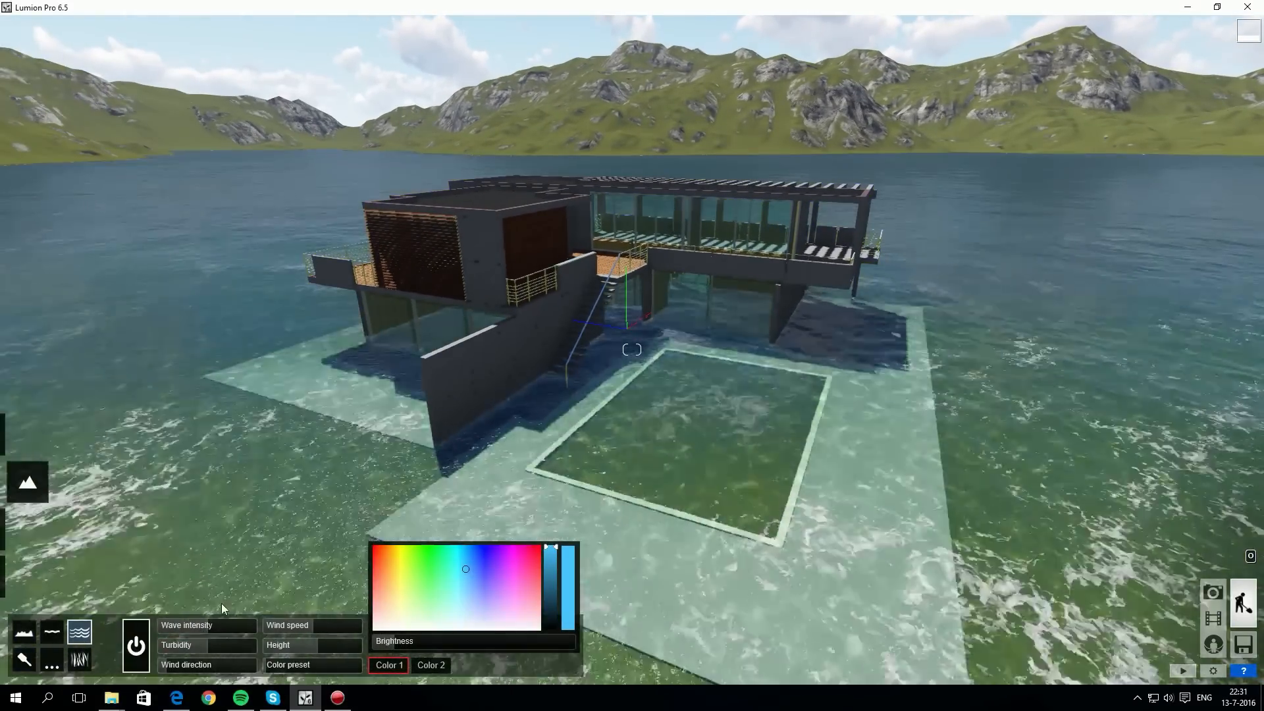
{"action": "left_click_drag", "start_coordinate": [318, 647], "coordinate": [463, 632], "text": "shift"}
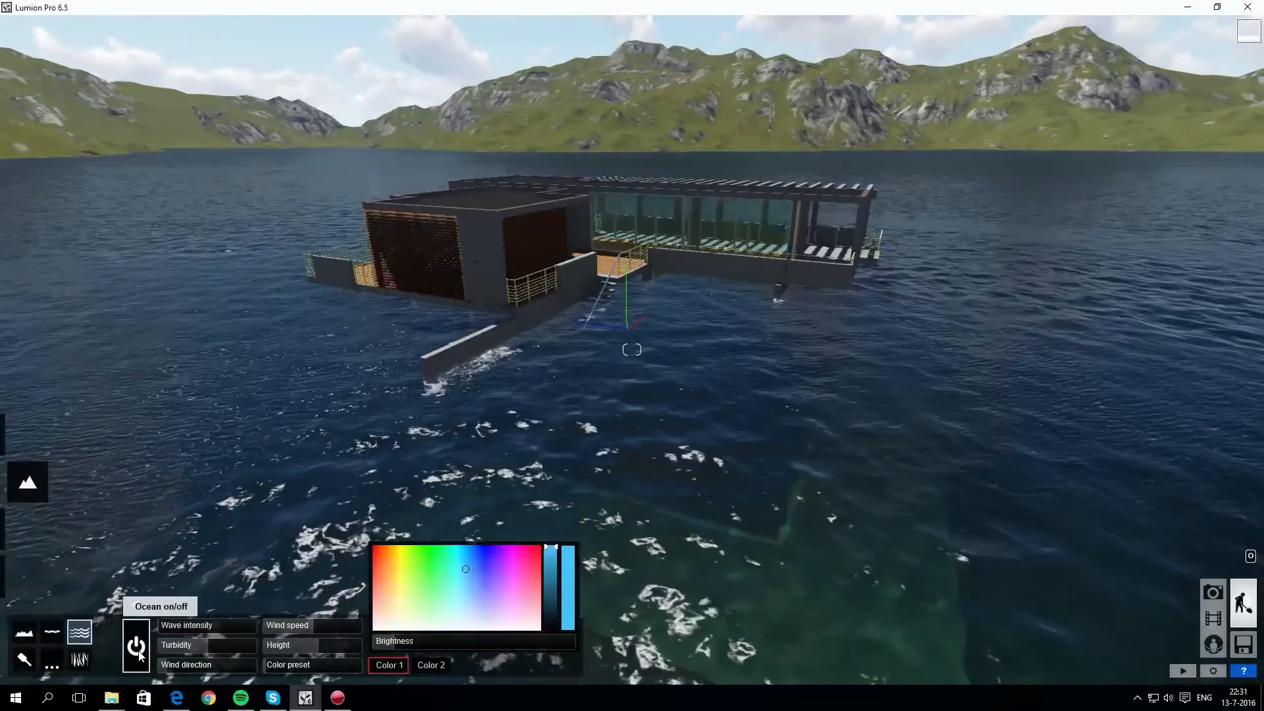
{"action": "left_click", "coordinate": [136, 646]}
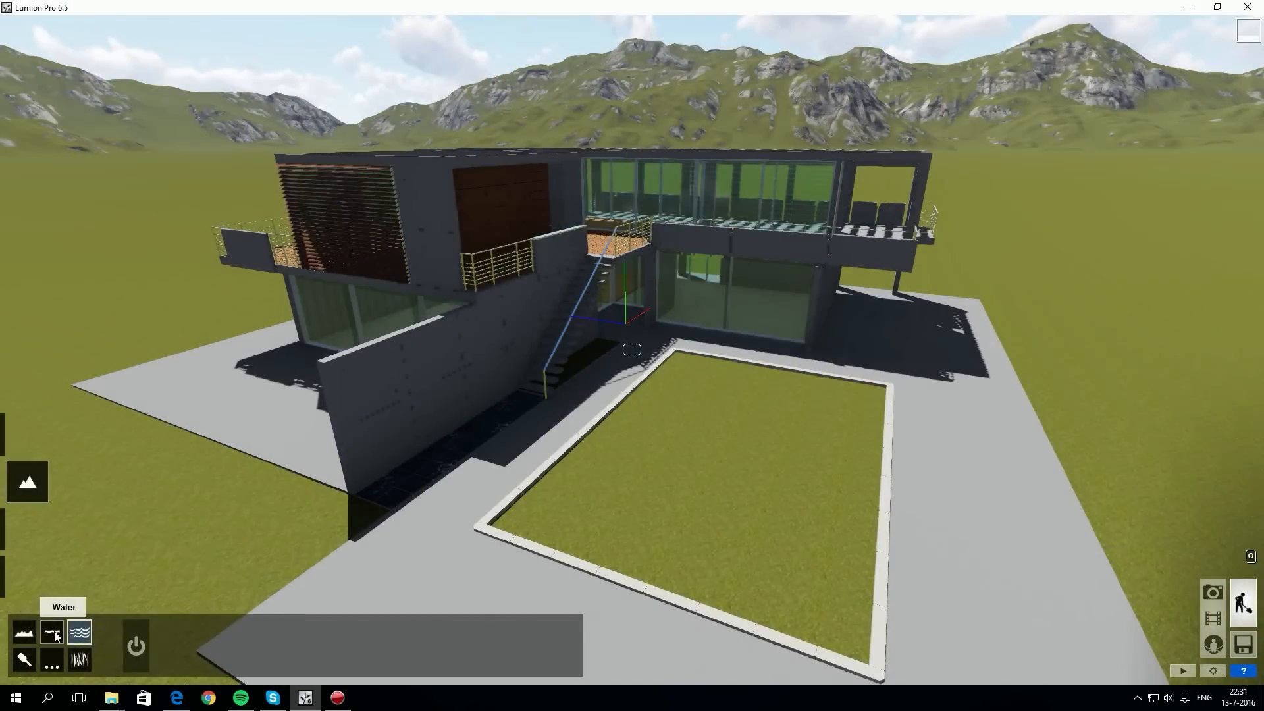
Step: Place a water surface over the pool plot and stretch it towards the corners of the border
{"action": "left_click", "coordinate": [55, 636]}
{"action": "right_click_drag", "start_coordinate": [708, 395], "coordinate": [777, 448]}
{"action": "key", "text": "w"}
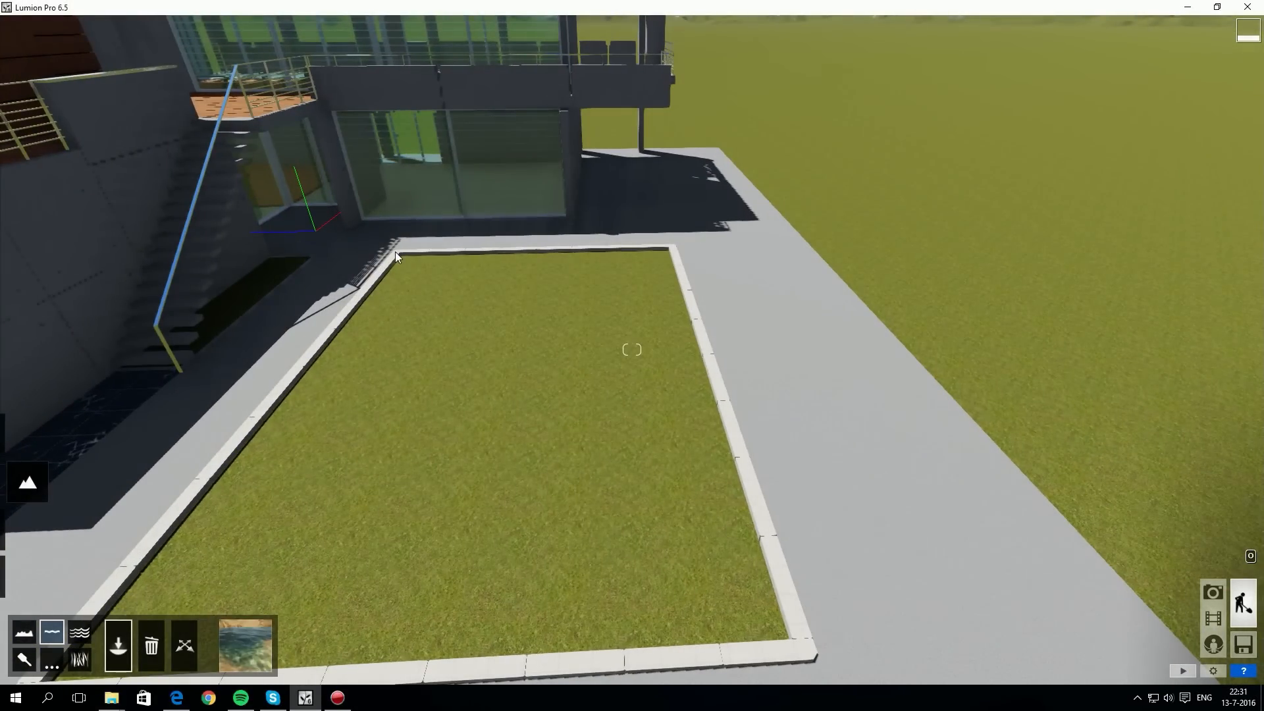
{"action": "left_click_drag", "start_coordinate": [395, 256], "coordinate": [799, 658]}
{"action": "right_click_drag", "start_coordinate": [685, 642], "coordinate": [661, 524]}
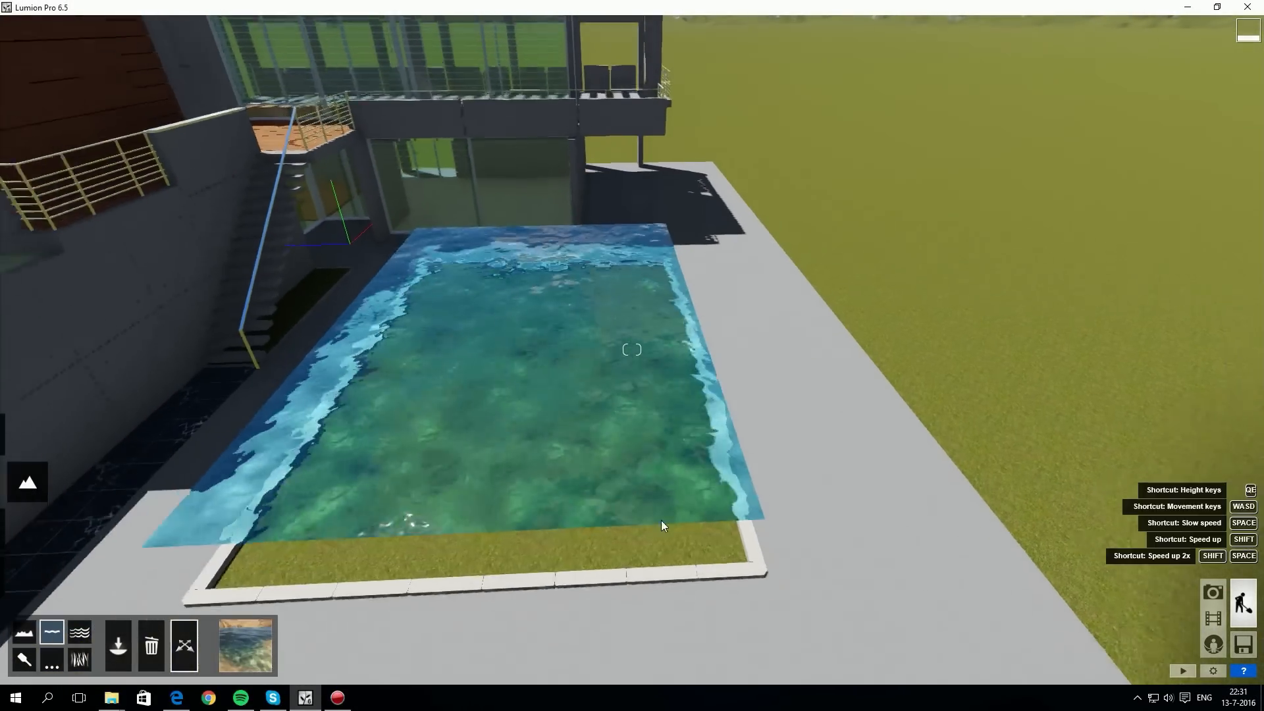
{"action": "left_click_drag", "start_coordinate": [735, 494], "coordinate": [742, 527]}
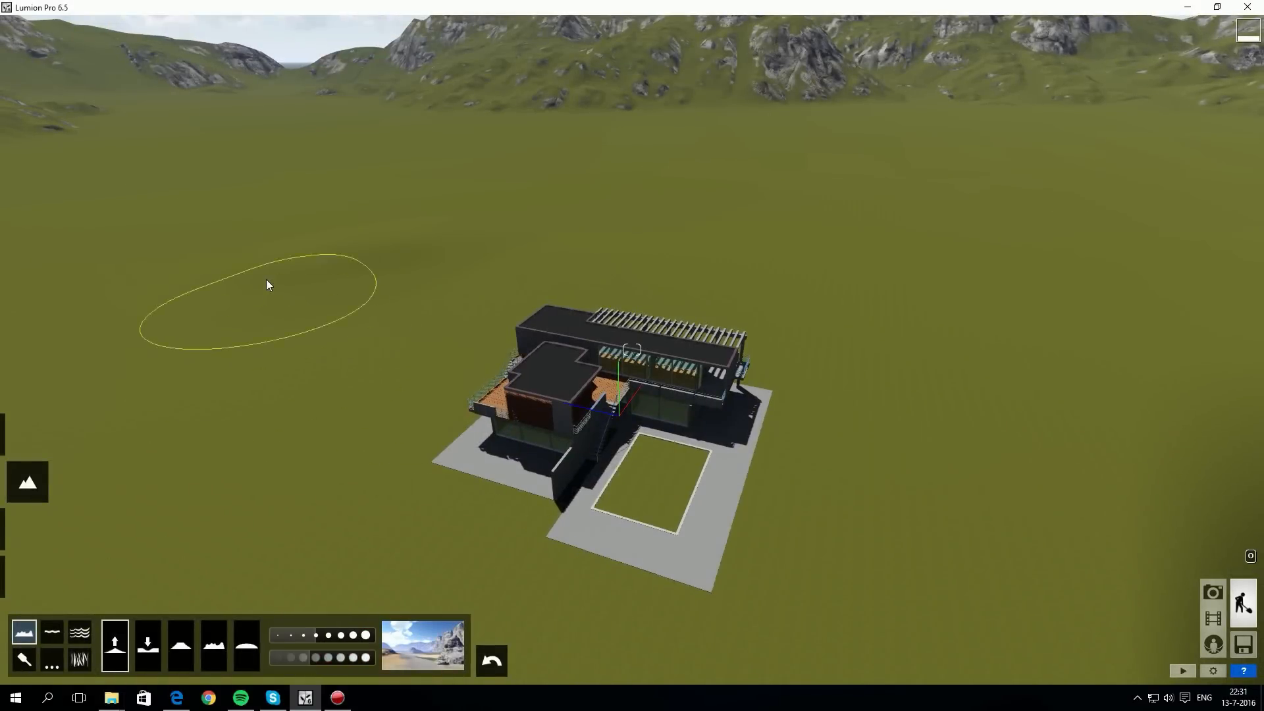
Step: Raise a hill on the open terrain behind the house and sculpt the ground beside it
{"action": "left_click_drag", "start_coordinate": [268, 282], "coordinate": [372, 220]}
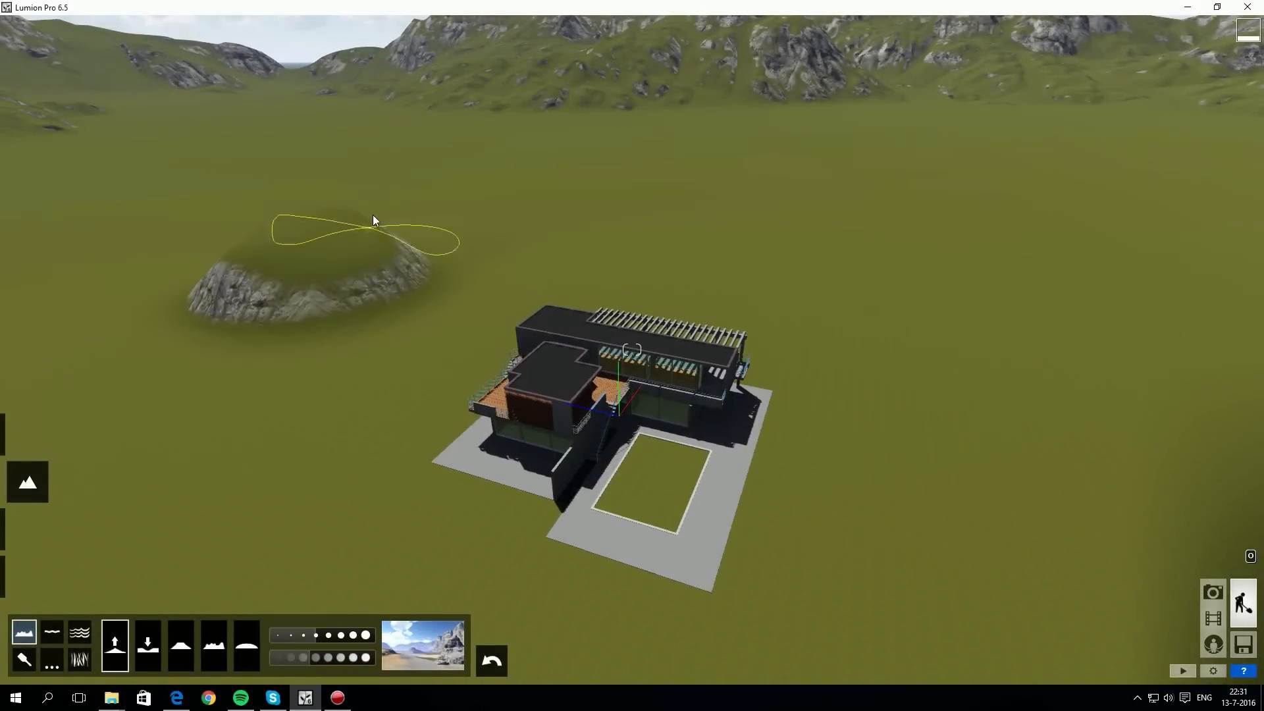
{"action": "left_click", "coordinate": [513, 218]}
{"action": "left_click", "coordinate": [677, 221]}
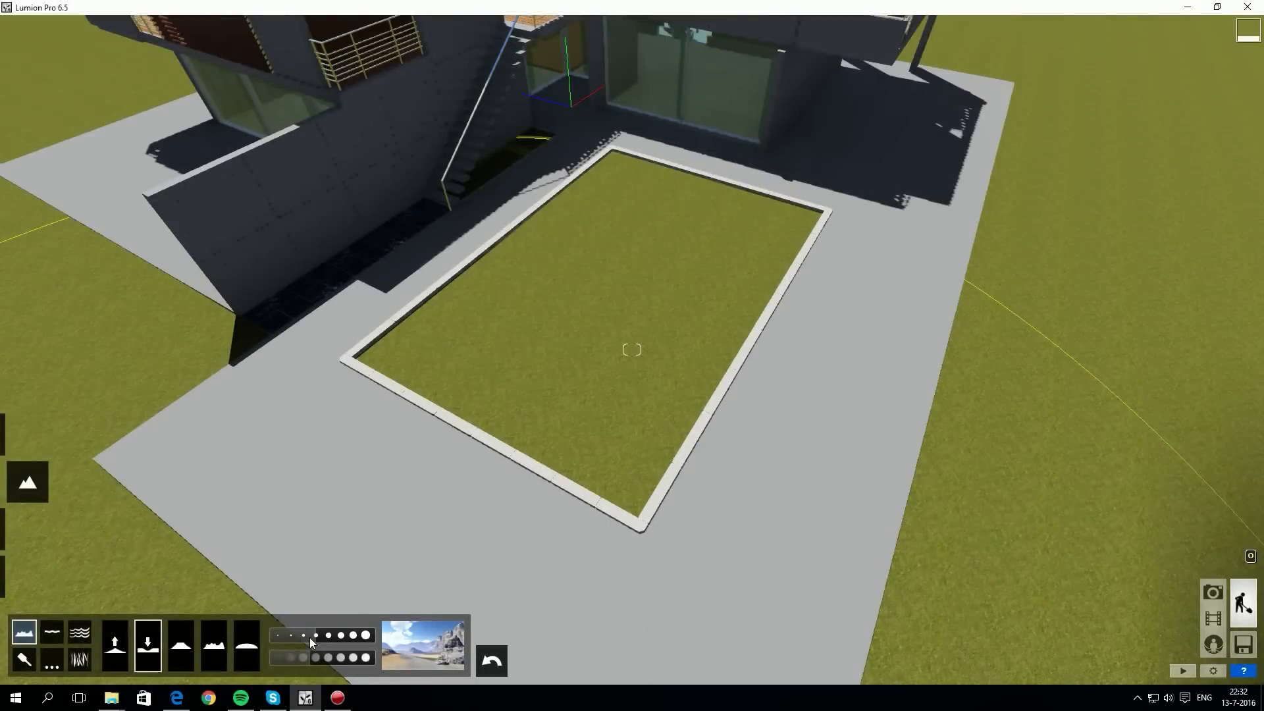
Step: Lower the terrain inside the pool border with a reduced brush size and speed to dig out the basin
{"action": "left_click_drag", "start_coordinate": [309, 638], "coordinate": [279, 644]}
{"action": "left_click", "coordinate": [299, 660]}
{"action": "mouse_move", "coordinate": [591, 332]}
{"action": "left_mouse_down"}
{"action": "mouse_move", "coordinate": [617, 255]}
{"action": "mouse_move", "coordinate": [731, 254]}
{"action": "left_mouse_up"}
{"action": "mouse_move", "coordinate": [686, 398]}
{"action": "left_mouse_down"}
{"action": "mouse_move", "coordinate": [600, 484]}
{"action": "mouse_move", "coordinate": [456, 400]}
{"action": "mouse_move", "coordinate": [512, 309]}
{"action": "left_mouse_up"}
Step: Try different sun heights and cloud amounts in the weather settings and choose another cloud type
{"action": "left_click", "coordinate": [28, 436]}
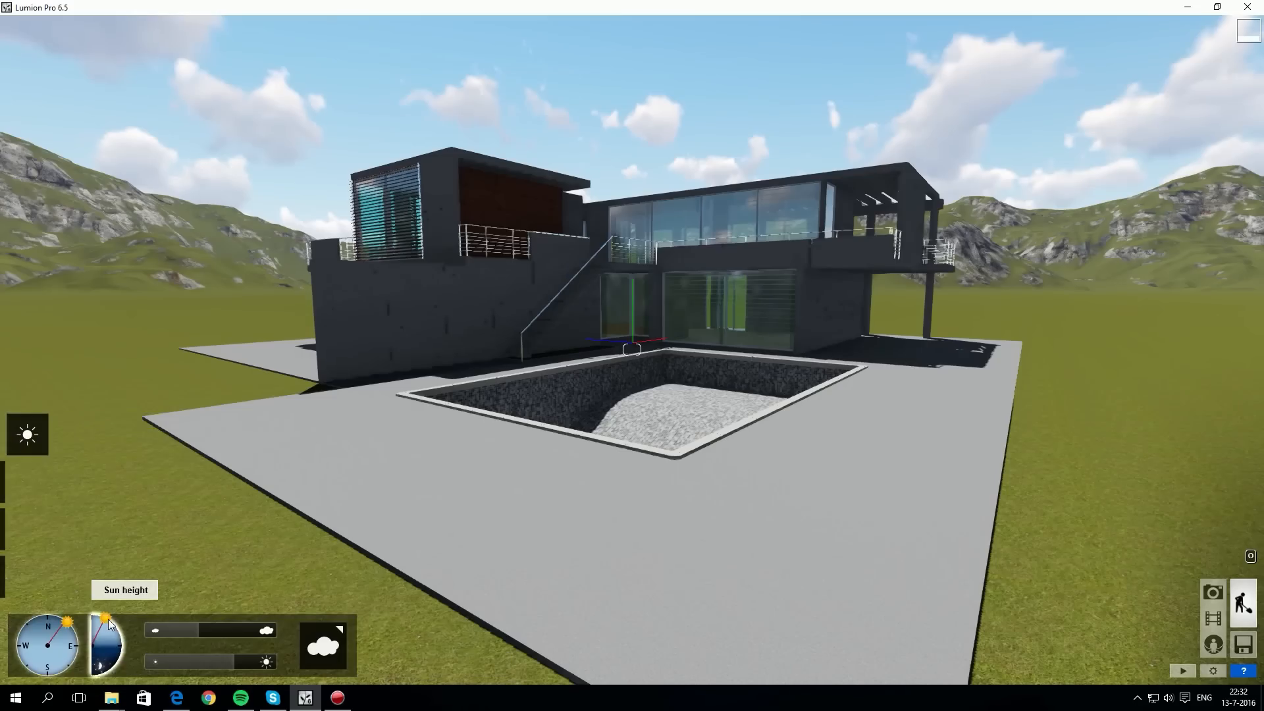
{"action": "left_click_drag", "start_coordinate": [105, 620], "coordinate": [114, 667]}
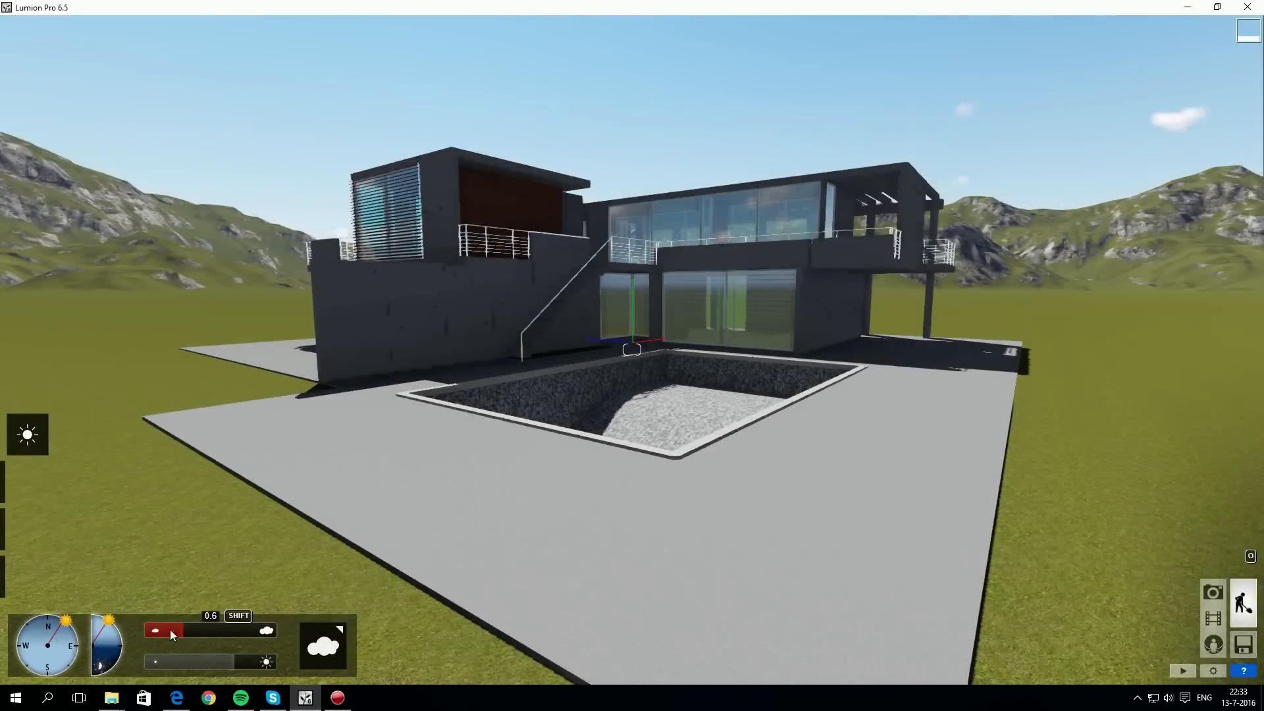
{"action": "left_click_drag", "start_coordinate": [150, 629], "coordinate": [286, 629]}
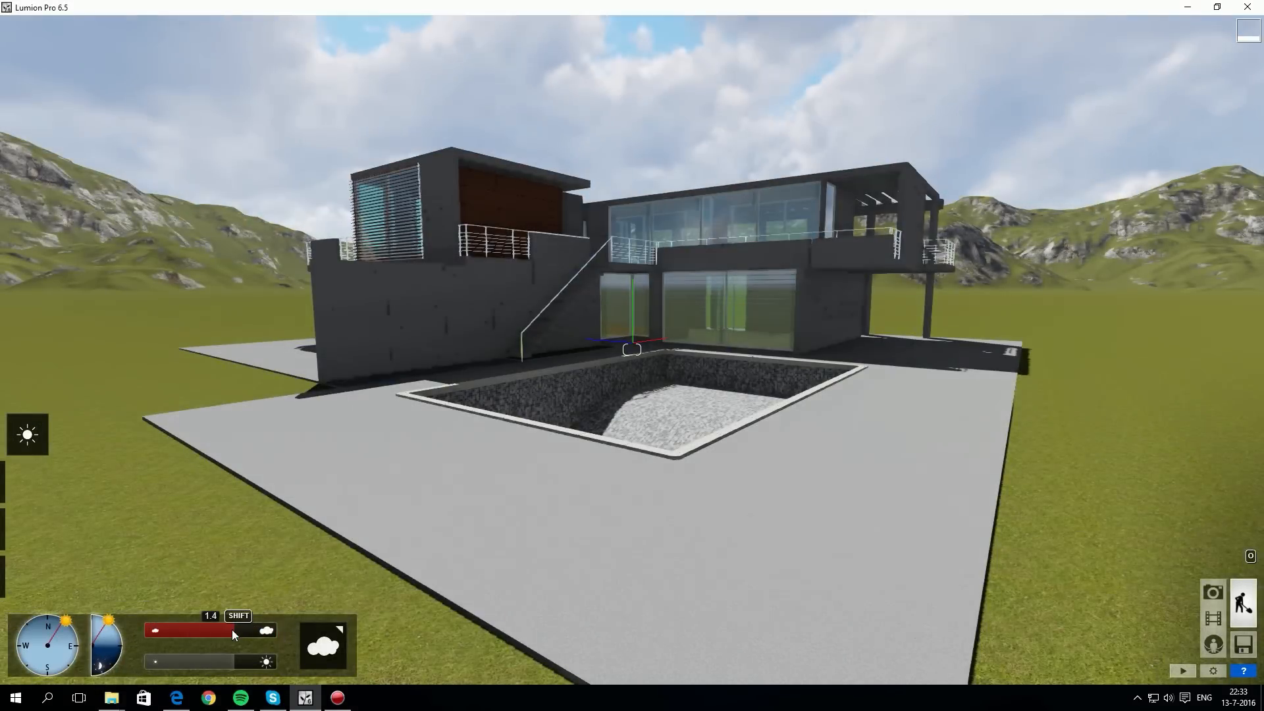
{"action": "left_click", "coordinate": [323, 645]}
{"action": "left_click", "coordinate": [441, 462]}
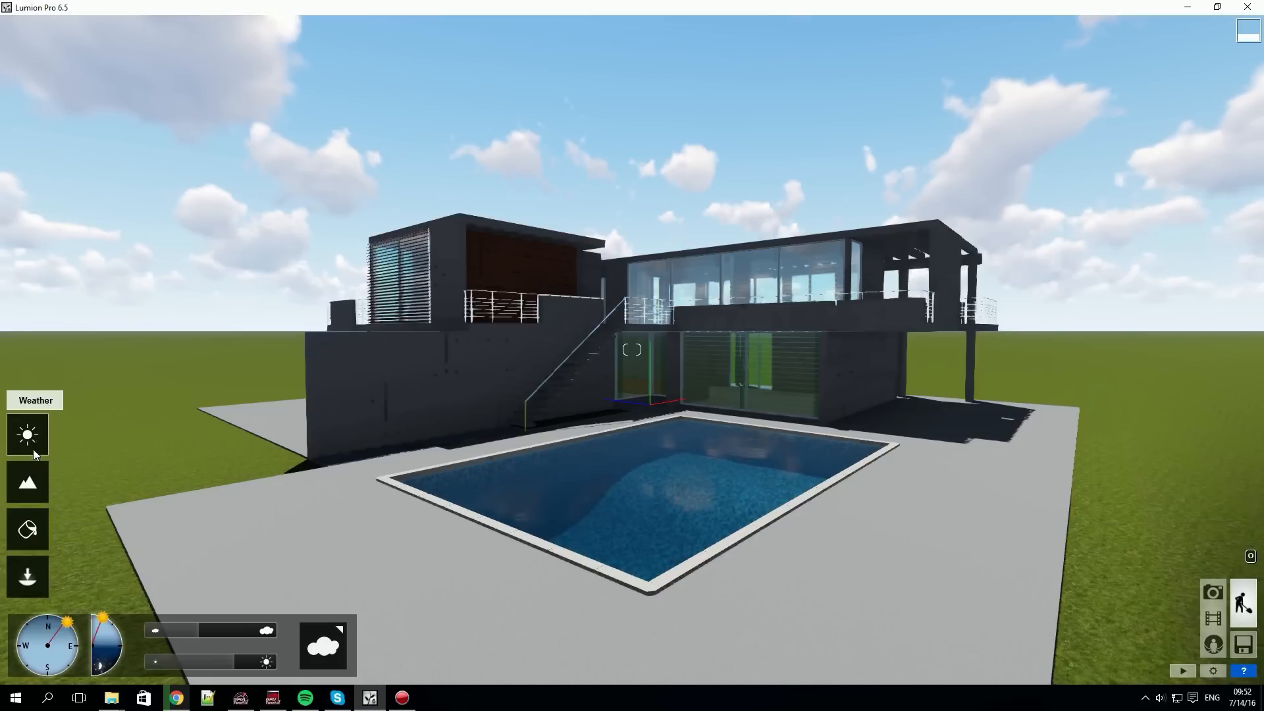
Step: Enter the empty ground-floor room and open the indoor object library
{"action": "left_click", "coordinate": [26, 574]}
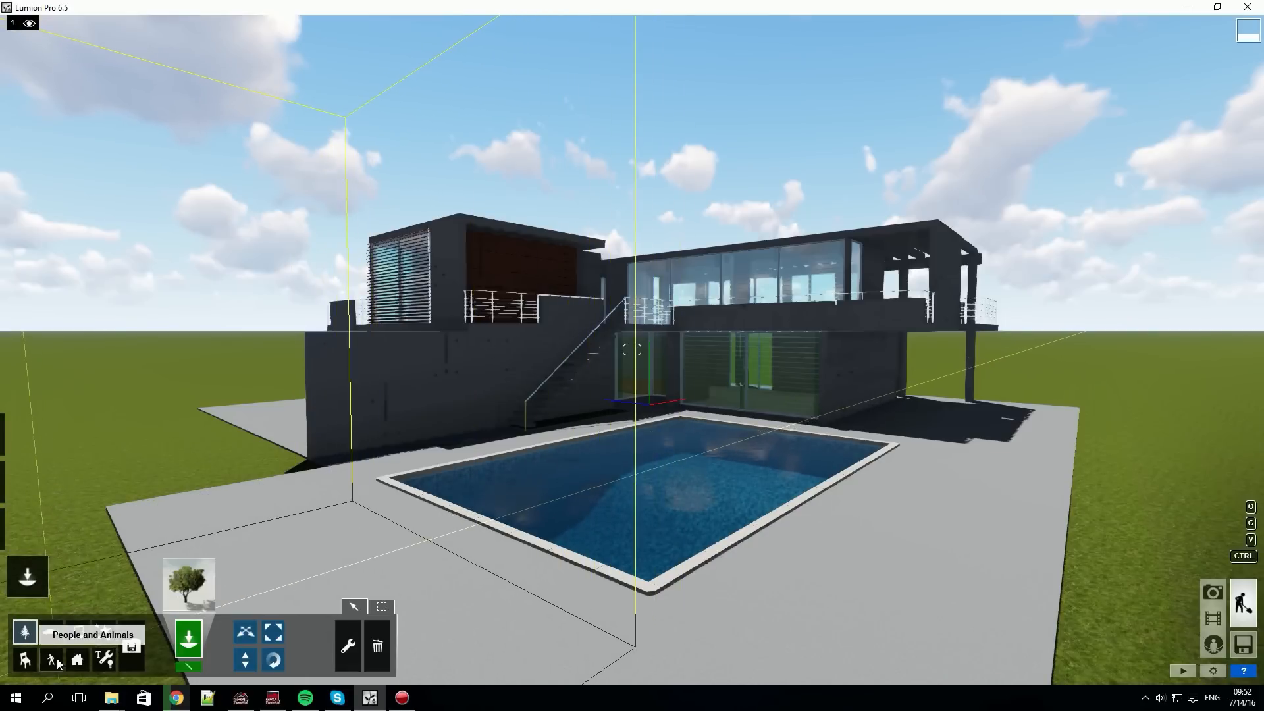
{"action": "left_click", "coordinate": [25, 660]}
{"action": "key", "text": "w"}
{"action": "key", "text": "w"}
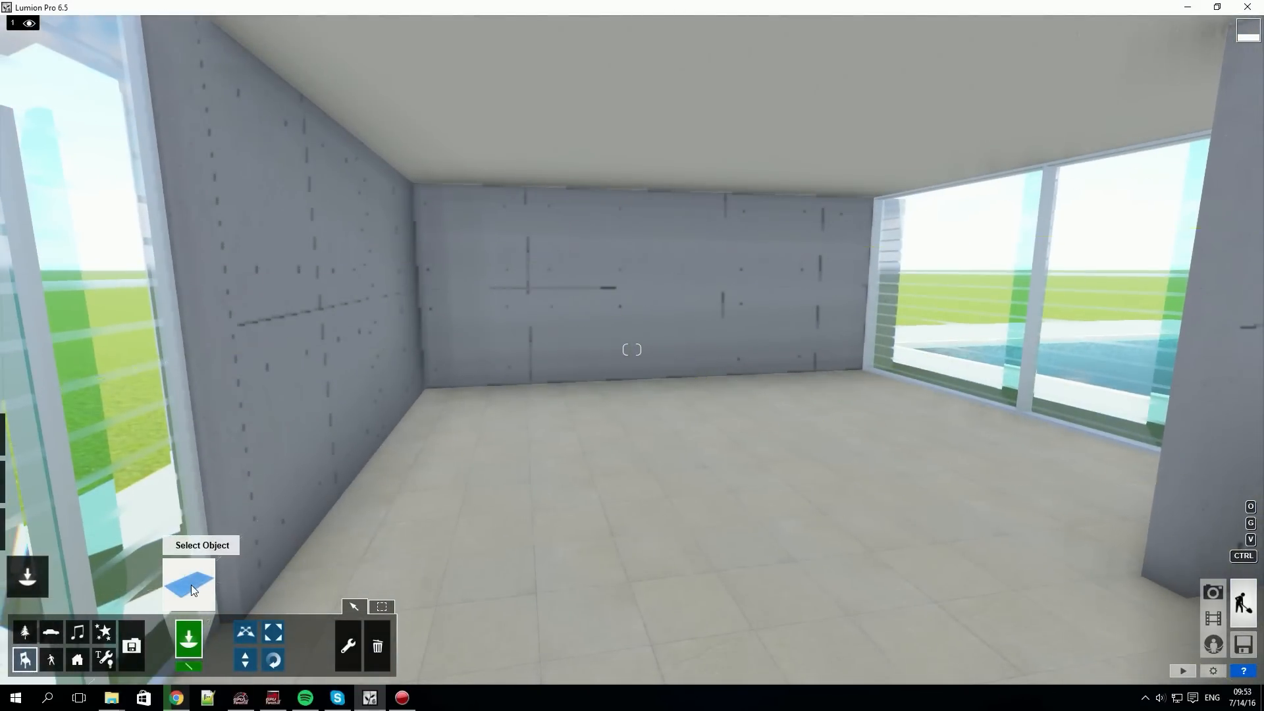
{"action": "left_click", "coordinate": [190, 584]}
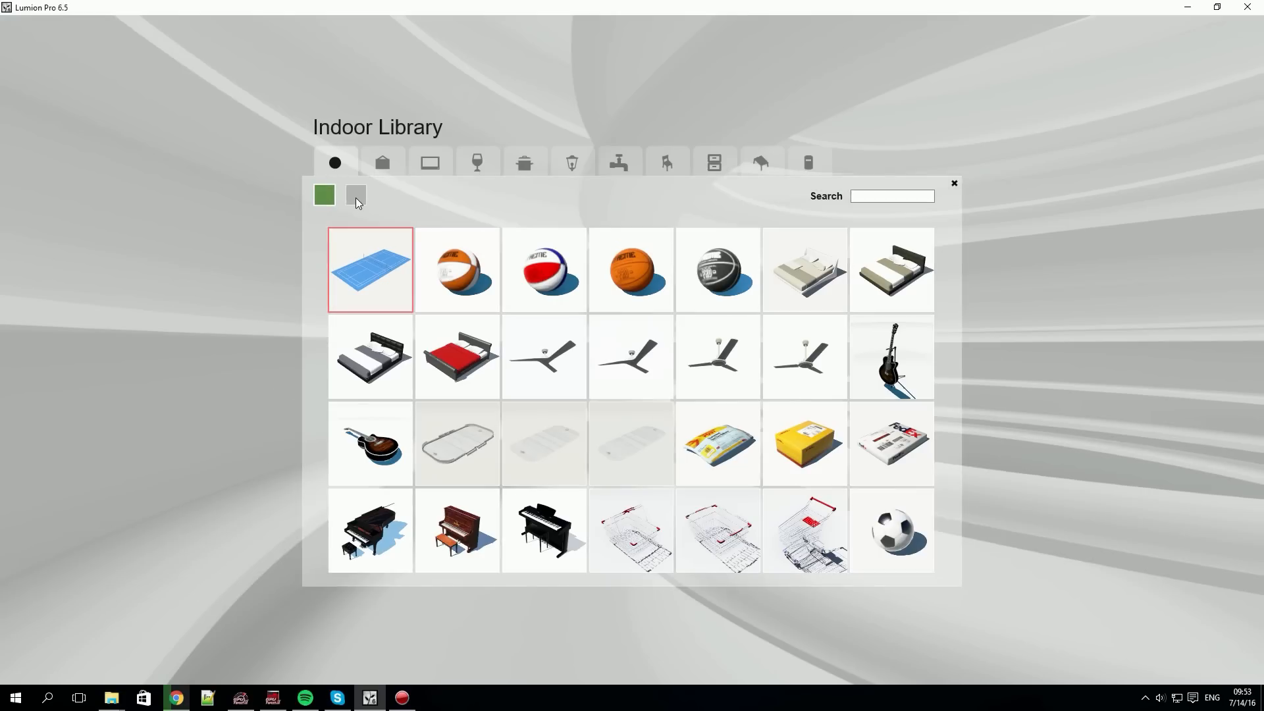
Step: Browse the indoor library's categories, including electronics and appliances and kitchen items
{"action": "left_click", "coordinate": [356, 196]}
{"action": "left_click", "coordinate": [384, 163]}
{"action": "left_click", "coordinate": [426, 165]}
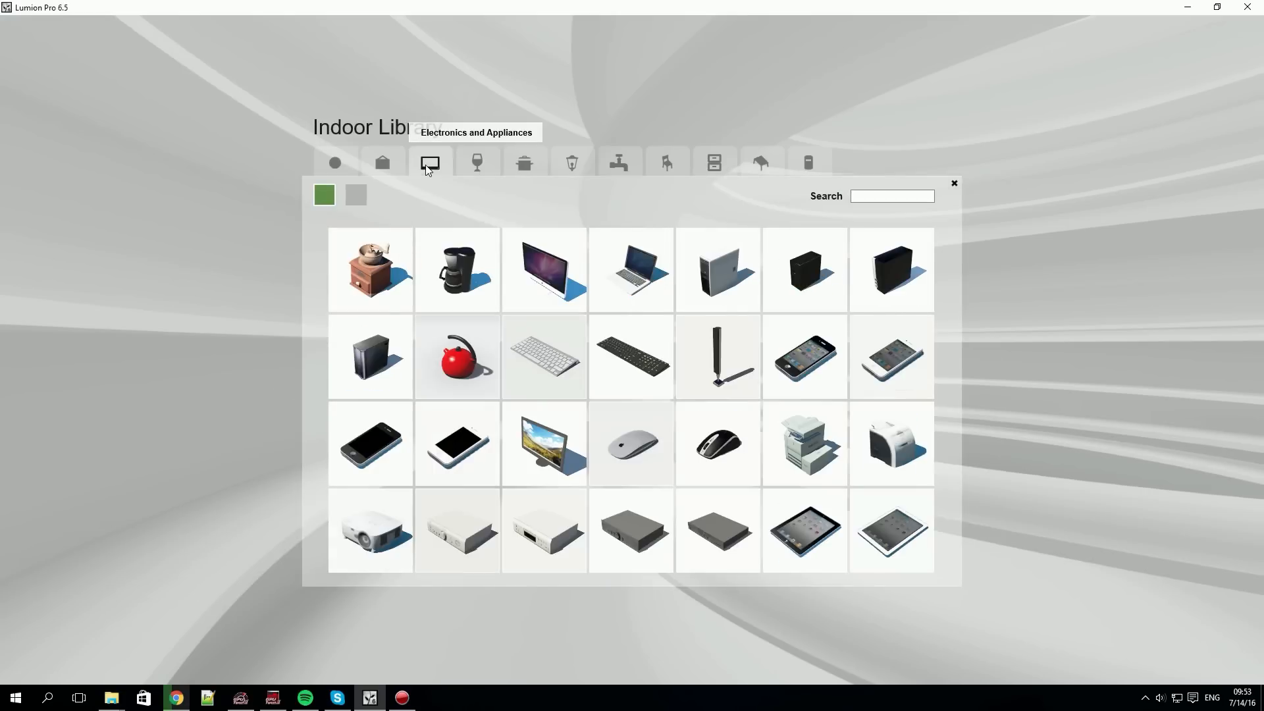
{"action": "left_click", "coordinate": [480, 165]}
{"action": "left_click", "coordinate": [535, 166]}
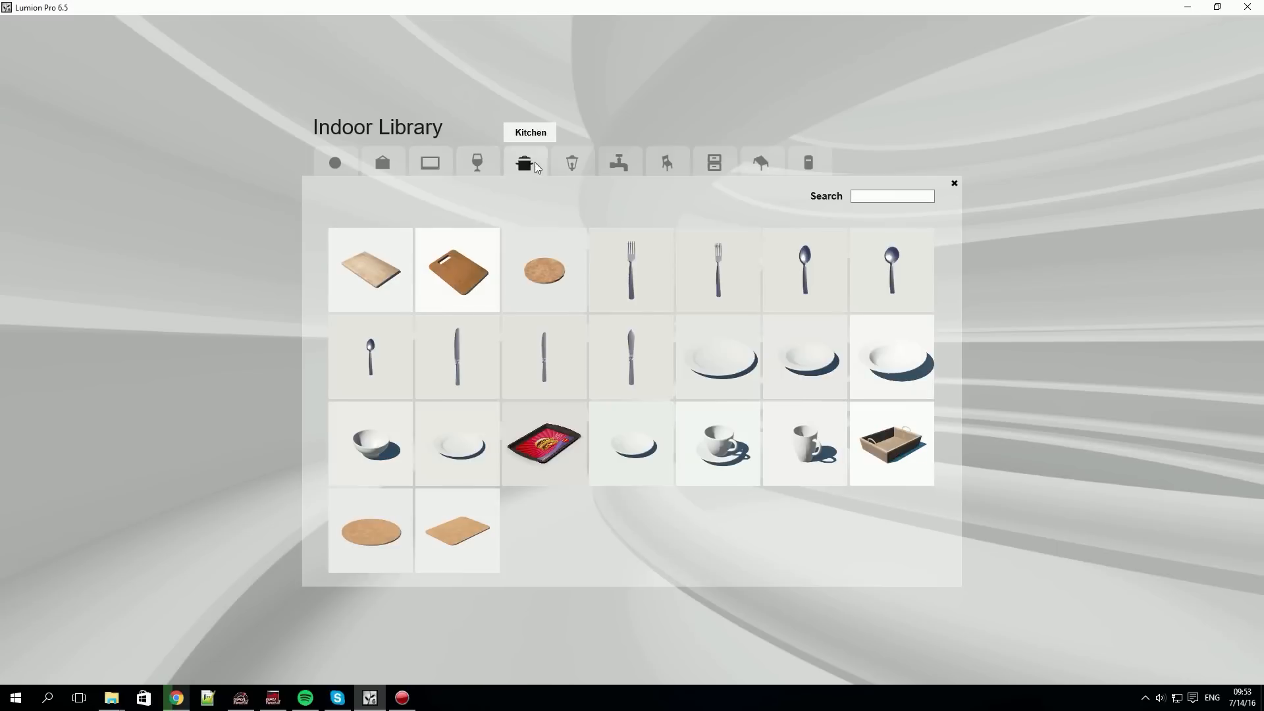
{"action": "left_click", "coordinate": [582, 167]}
Step: Choose the rug with large circles (Rug_002) from the indoor library's decoration items and place it on the room's floor
{"action": "left_click", "coordinate": [388, 166]}
{"action": "left_click", "coordinate": [359, 195]}
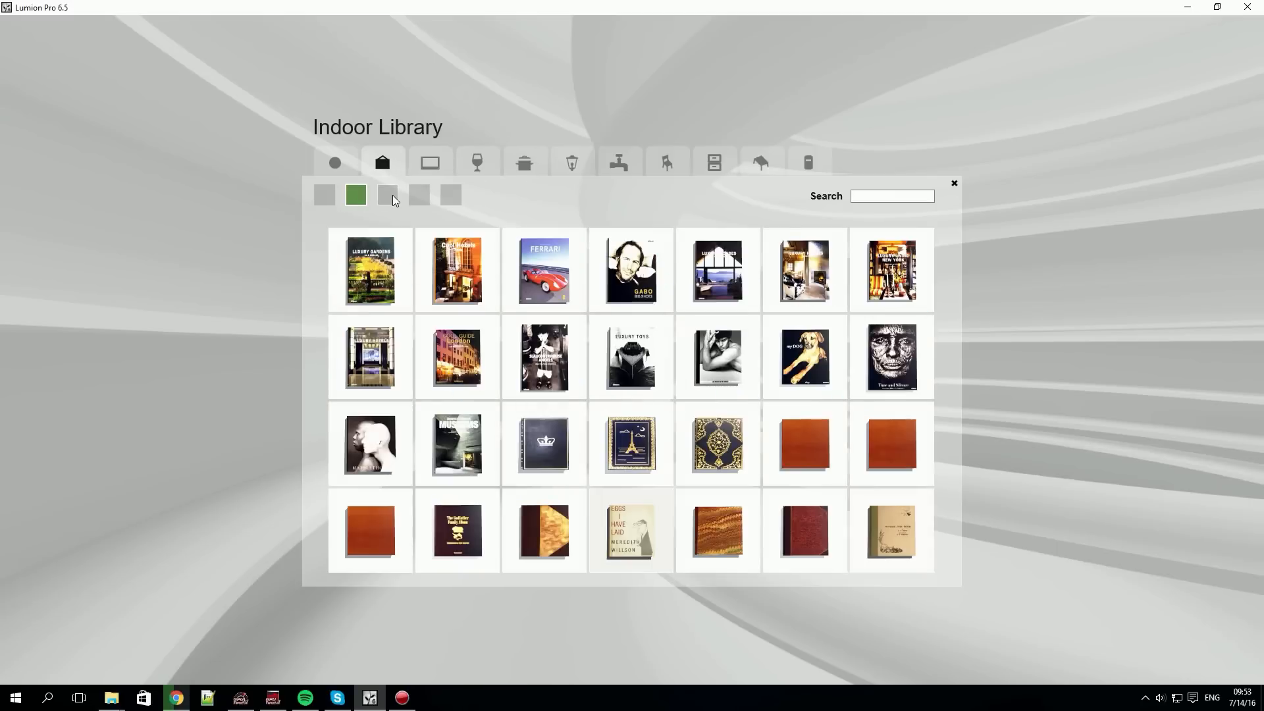
{"action": "left_click", "coordinate": [390, 195]}
{"action": "left_click", "coordinate": [419, 195]}
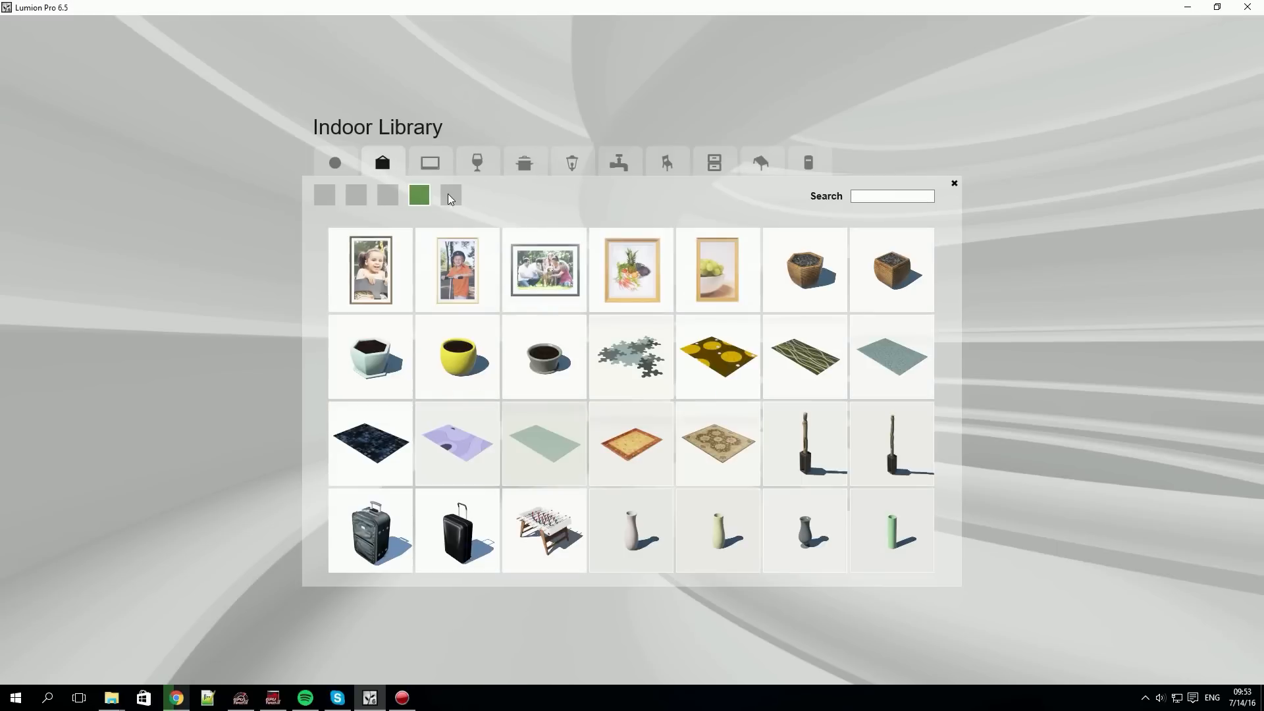
{"action": "left_click", "coordinate": [716, 368]}
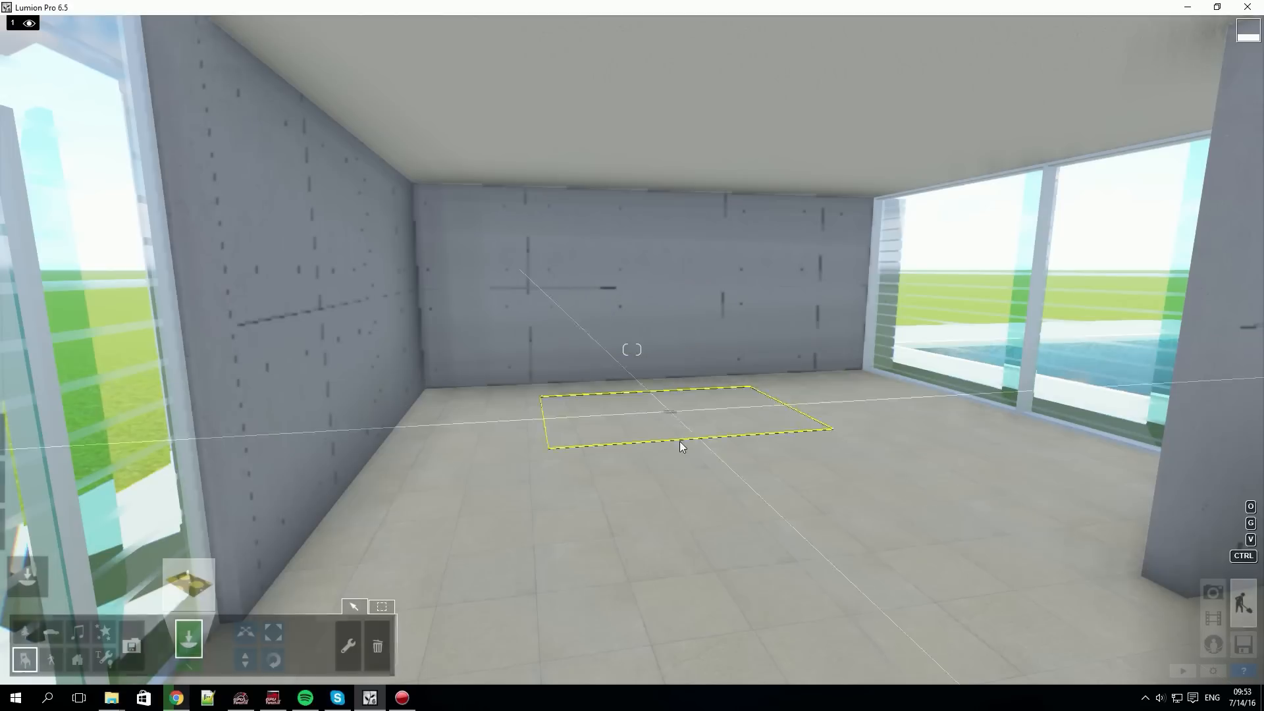
{"action": "left_click", "coordinate": [761, 449]}
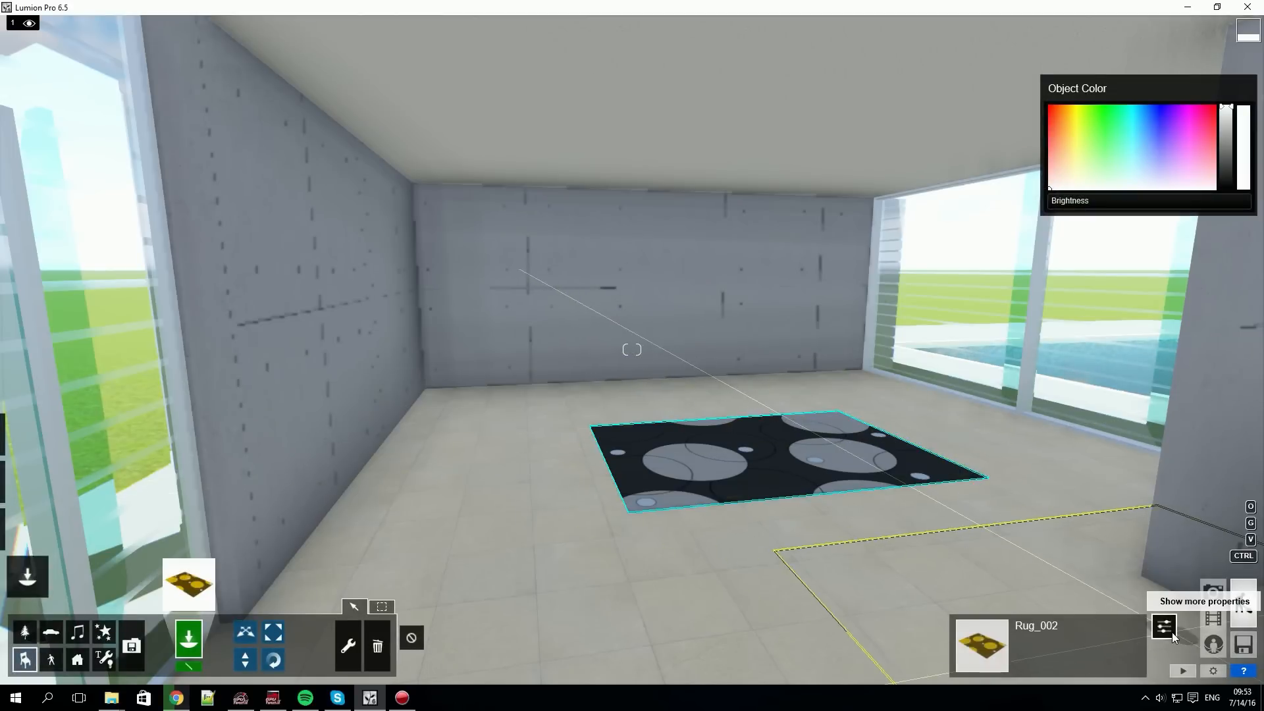
Step: Try several object colors on the rug and settle on a blue-purple tint
{"action": "left_click", "coordinate": [1062, 119]}
{"action": "left_click", "coordinate": [1135, 181]}
{"action": "left_click", "coordinate": [1166, 157]}
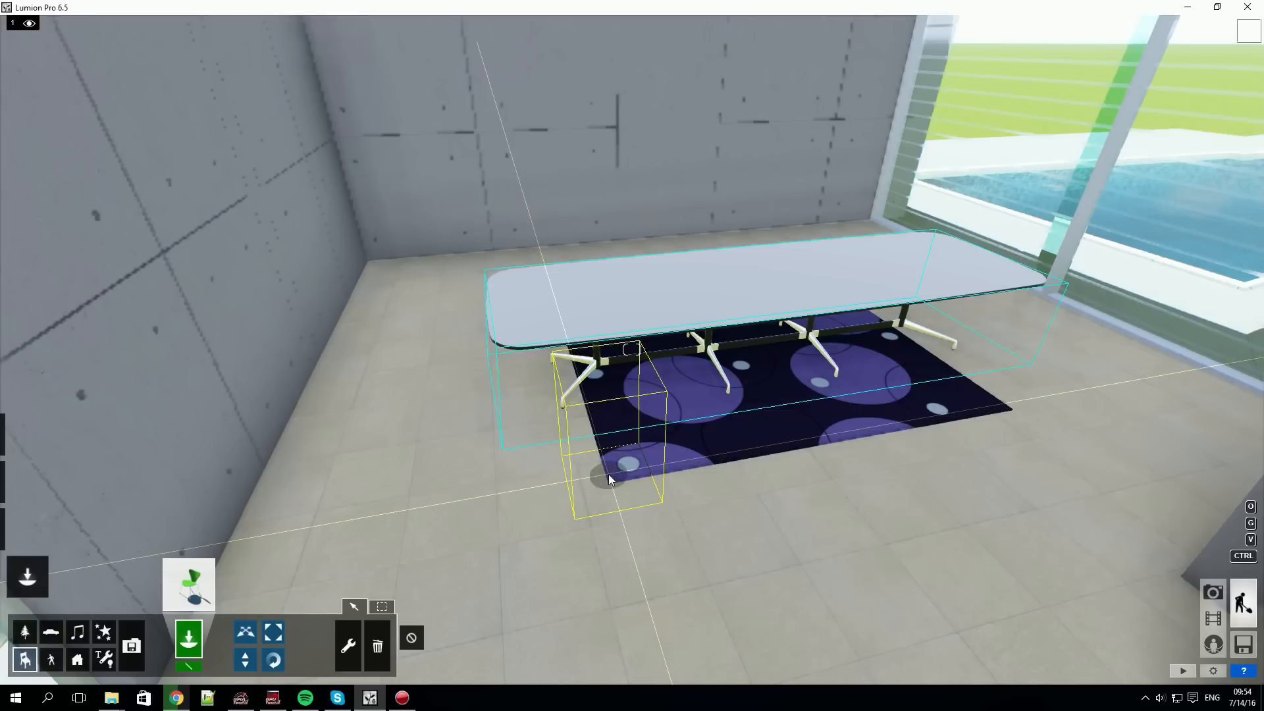
Step: Place a Chair_020 at one end of the table's long side and color it green
{"action": "left_click", "coordinate": [608, 474]}
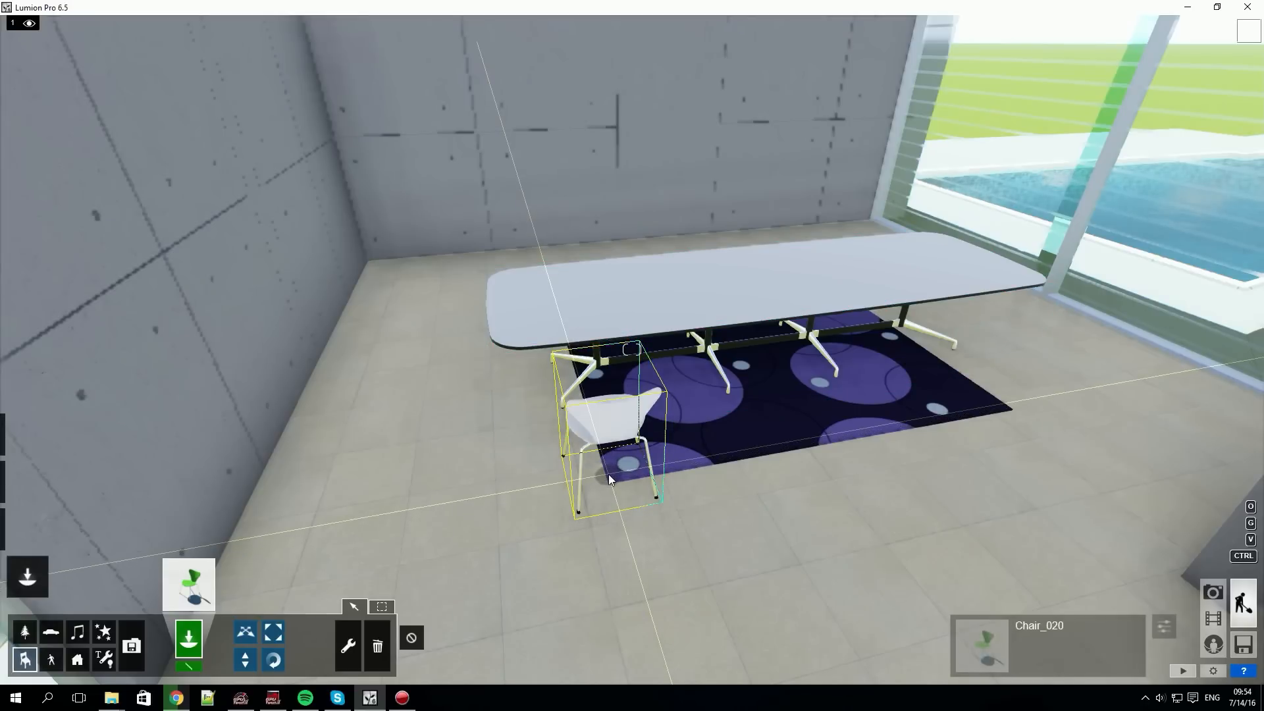
{"action": "left_click", "coordinate": [1164, 626]}
{"action": "left_click", "coordinate": [1108, 120]}
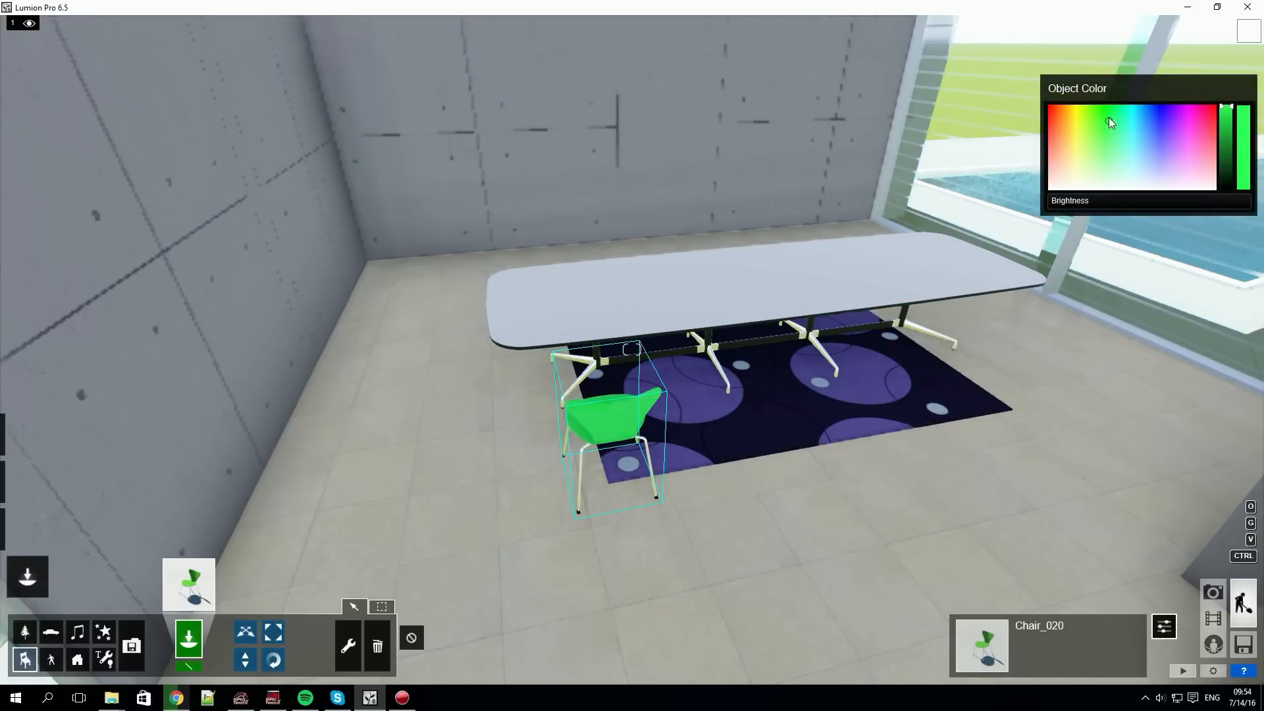
Step: Add three more Chair_020 chairs along the same side of the table, colored yellow, dark red and violet
{"action": "left_click", "coordinate": [751, 452]}
{"action": "left_click", "coordinate": [1085, 151]}
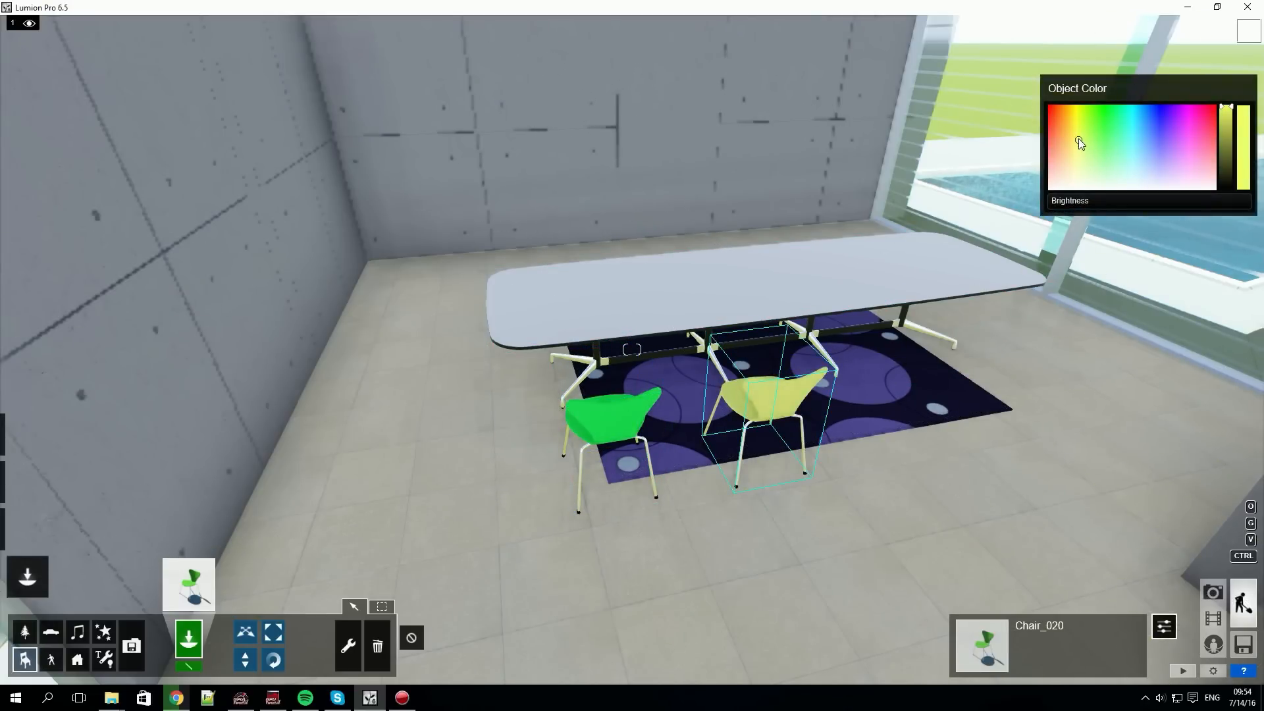
{"action": "left_click", "coordinate": [902, 415]}
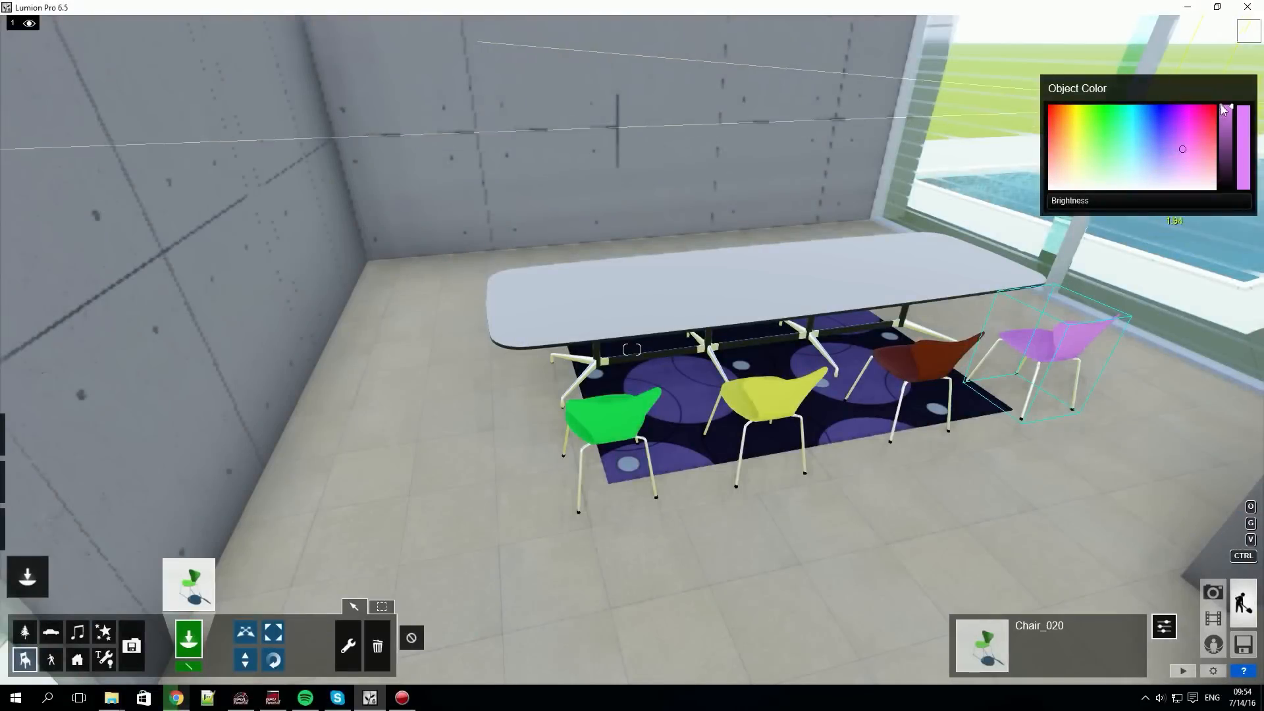
{"action": "left_click", "coordinate": [1164, 626]}
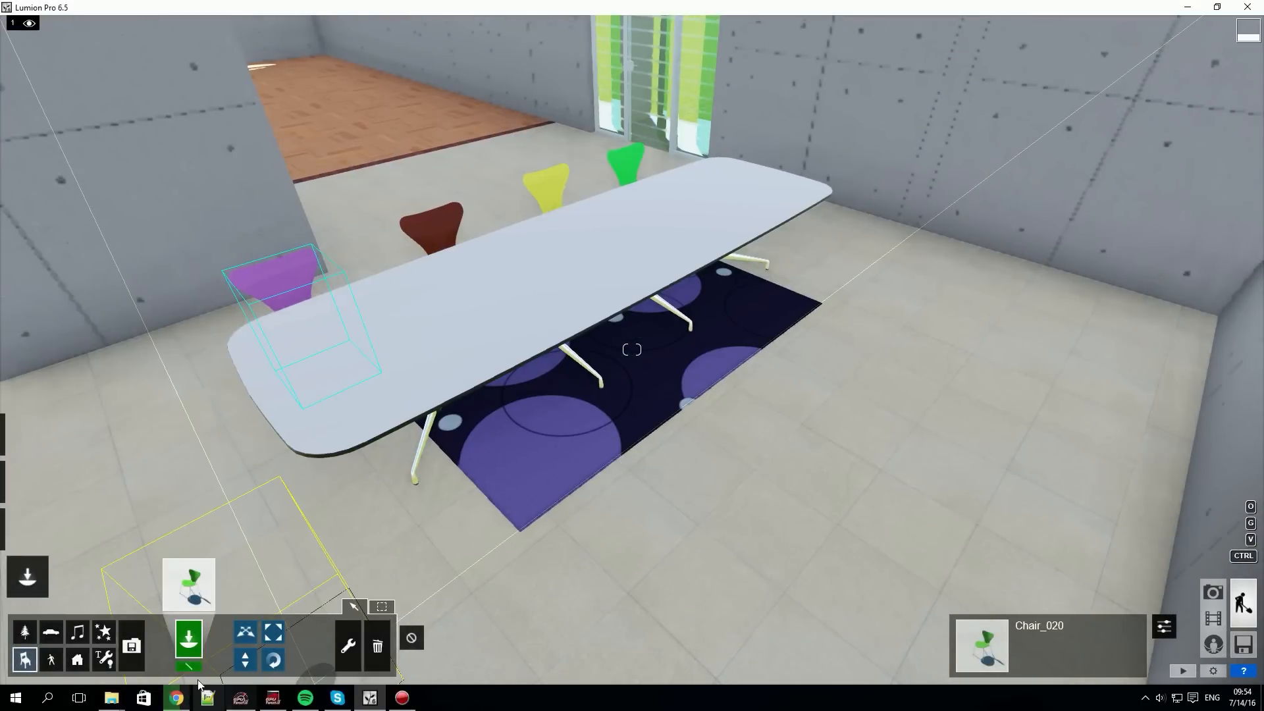
Step: Lay out a line of Chair_020 chairs along the table's empty side, turning them and adjusting their spacing, offset and item count
{"action": "right_click_drag", "start_coordinate": [438, 556], "coordinate": [408, 557]}
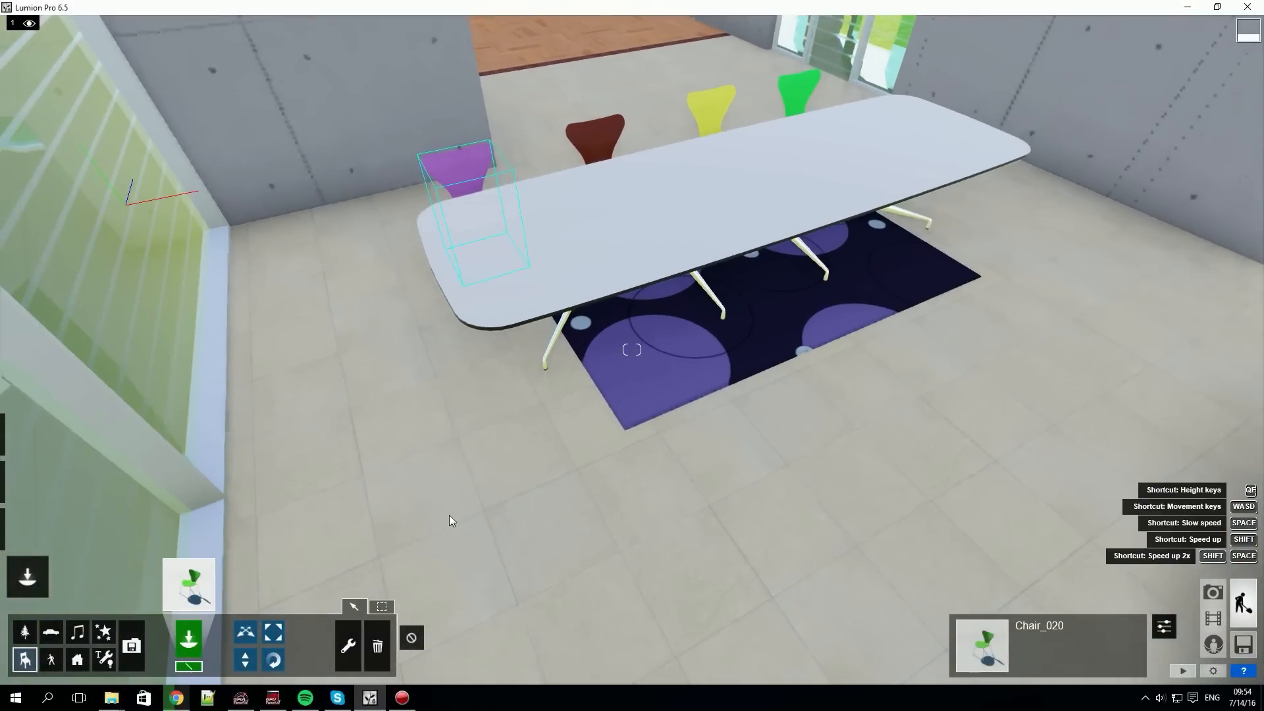
{"action": "left_click", "coordinate": [415, 517]}
{"action": "left_click", "coordinate": [1091, 248]}
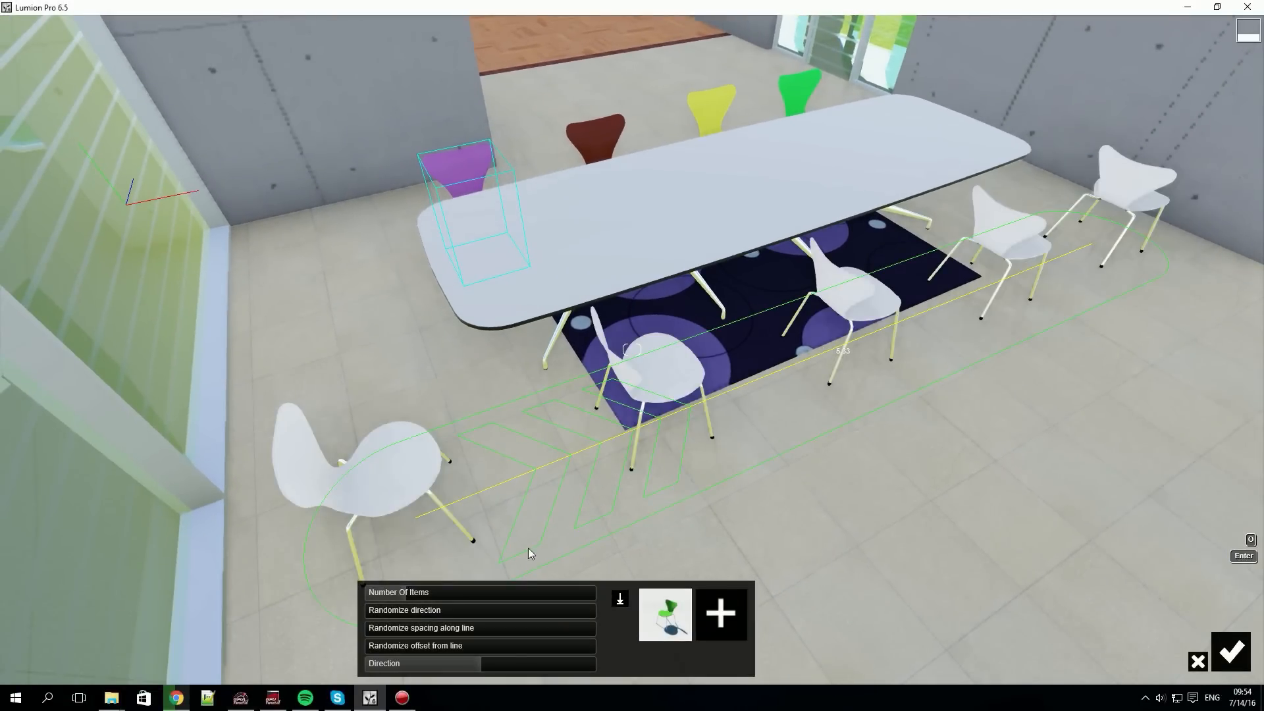
{"action": "left_click_drag", "start_coordinate": [454, 662], "coordinate": [539, 617]}
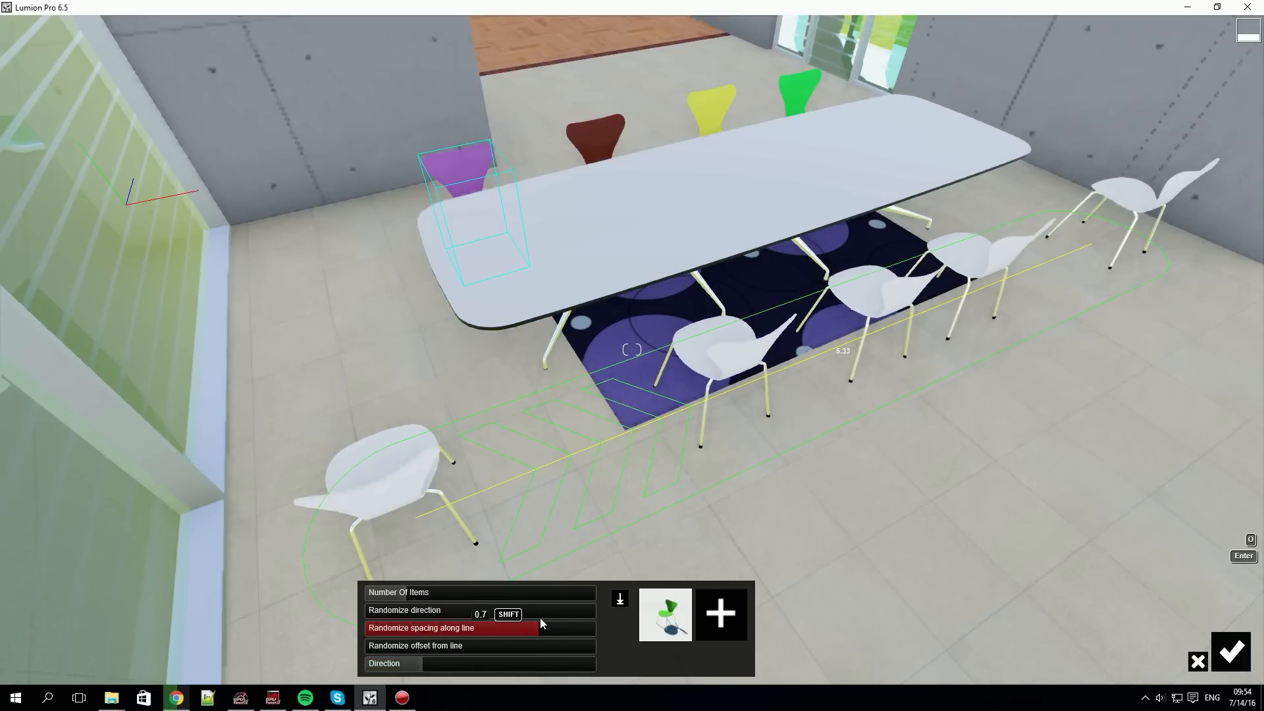
{"action": "mouse_move", "coordinate": [386, 646]}
{"action": "left_mouse_down"}
{"action": "mouse_move", "coordinate": [507, 644]}
{"action": "mouse_move", "coordinate": [372, 649]}
{"action": "left_mouse_up"}
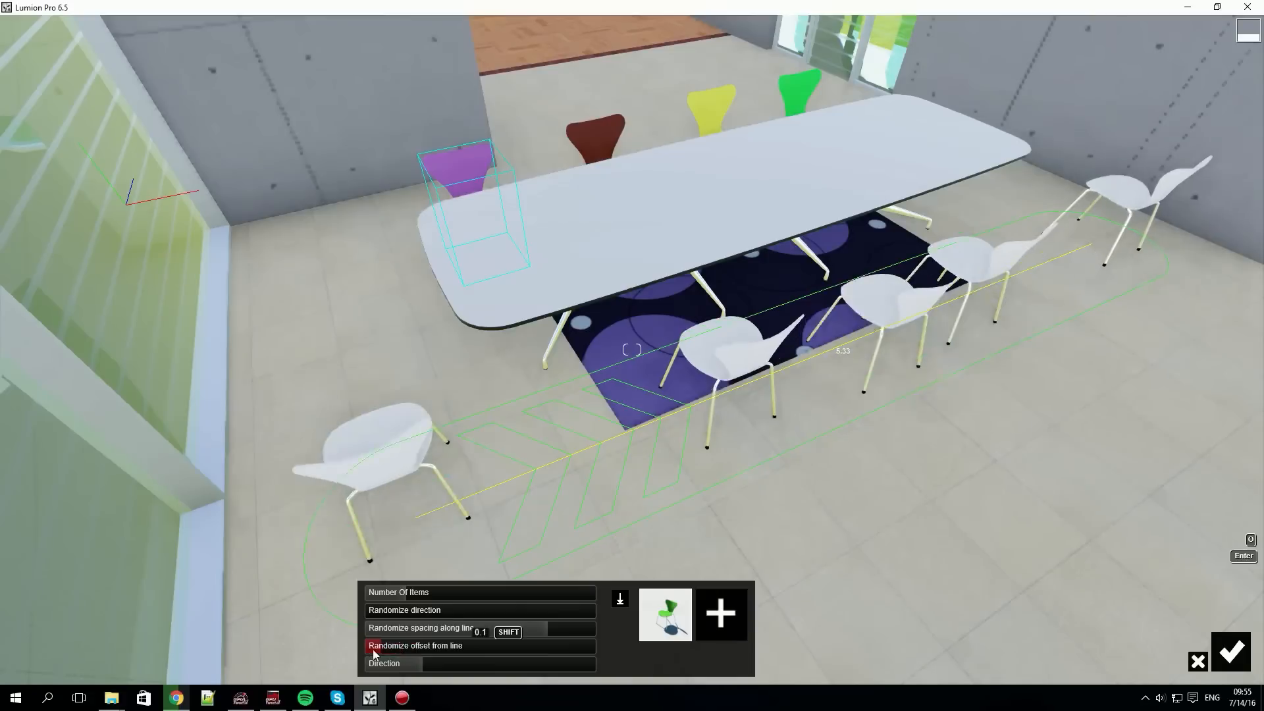
{"action": "mouse_move", "coordinate": [408, 593]}
{"action": "left_mouse_down"}
{"action": "mouse_move", "coordinate": [426, 592]}
{"action": "mouse_move", "coordinate": [403, 592]}
{"action": "left_mouse_up"}
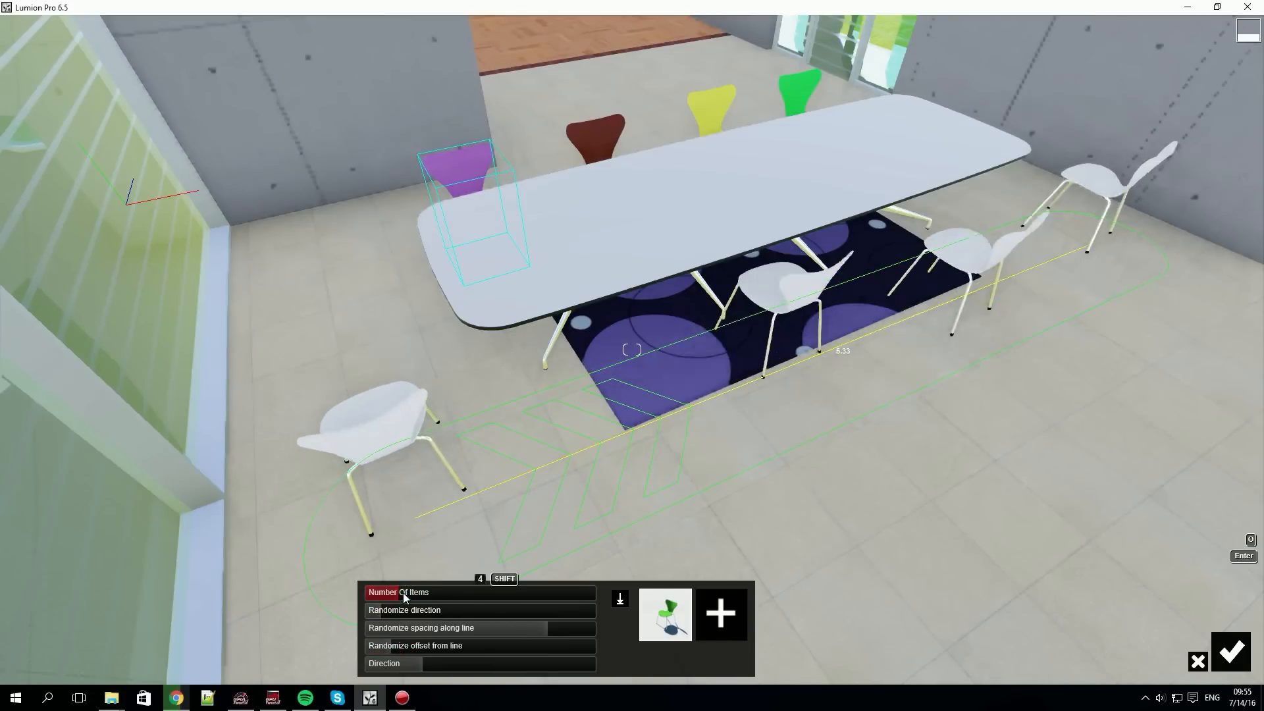
Step: Mix the black armchair and the red-and-white Chair_005 into the line of chairs and accept the placement
{"action": "left_click", "coordinate": [721, 613]}
{"action": "left_click", "coordinate": [714, 460]}
{"action": "left_click", "coordinate": [640, 623]}
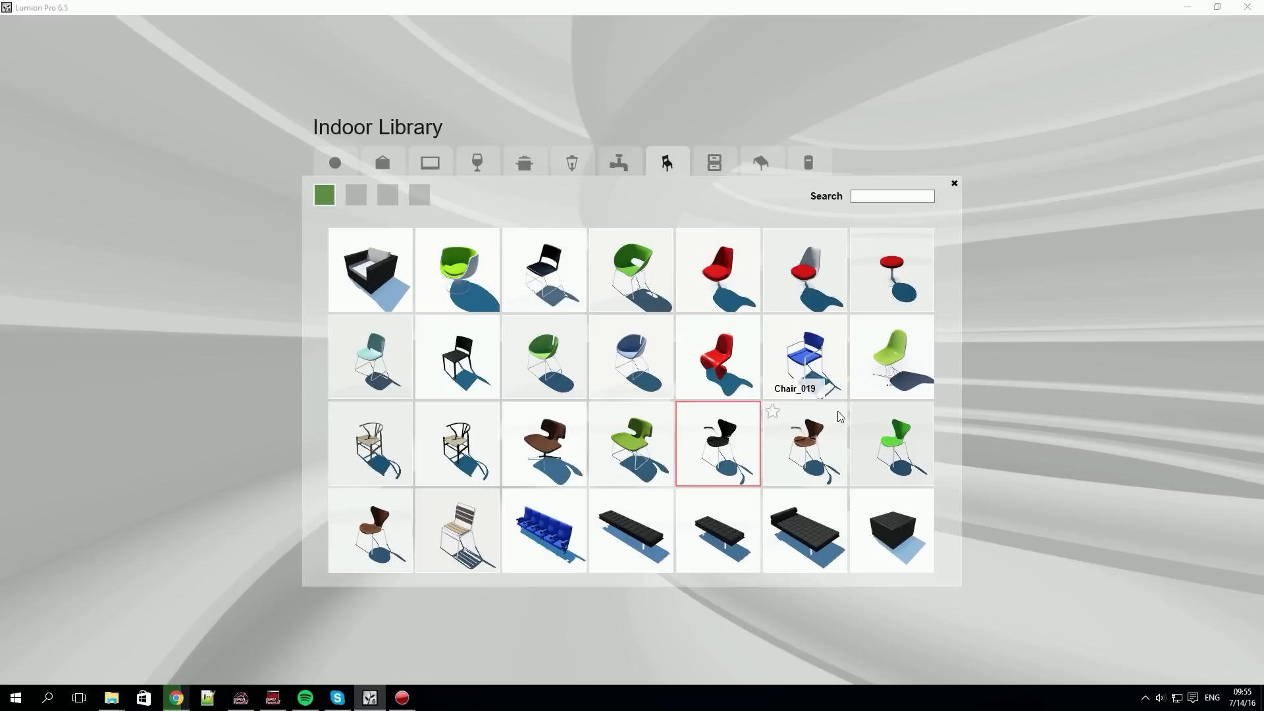
{"action": "left_click", "coordinate": [834, 272]}
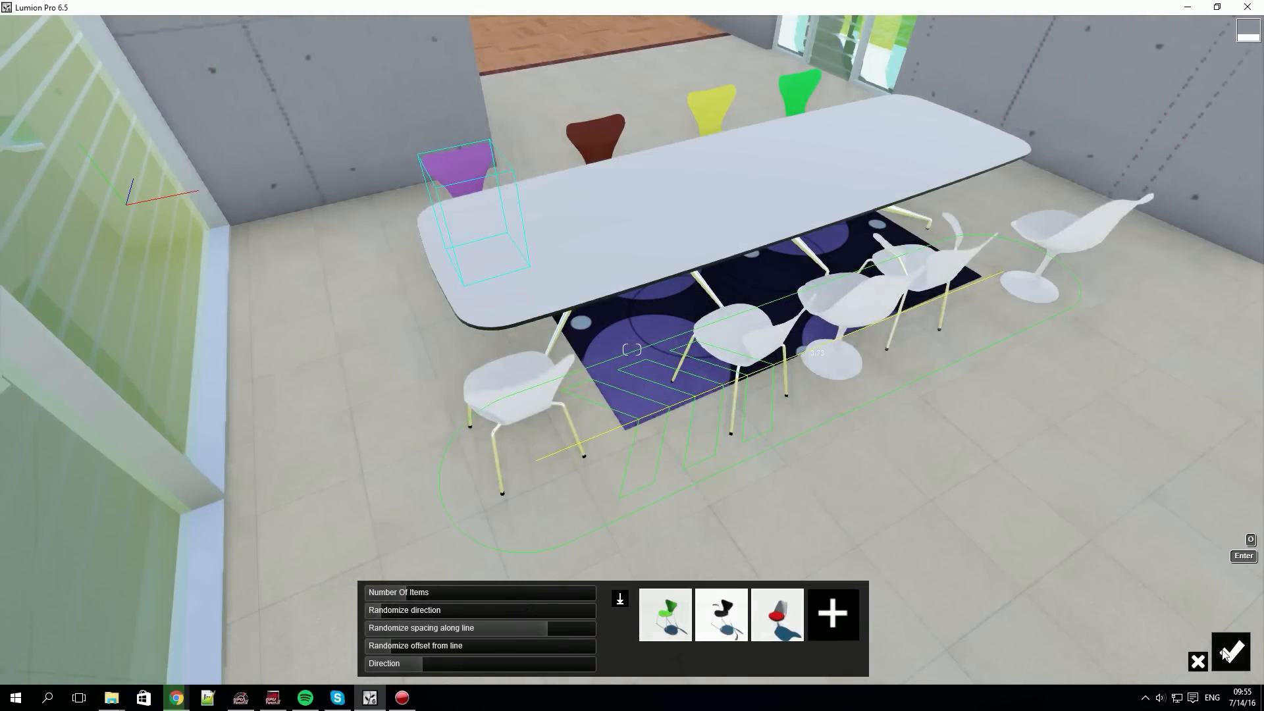
{"action": "left_click", "coordinate": [1225, 654]}
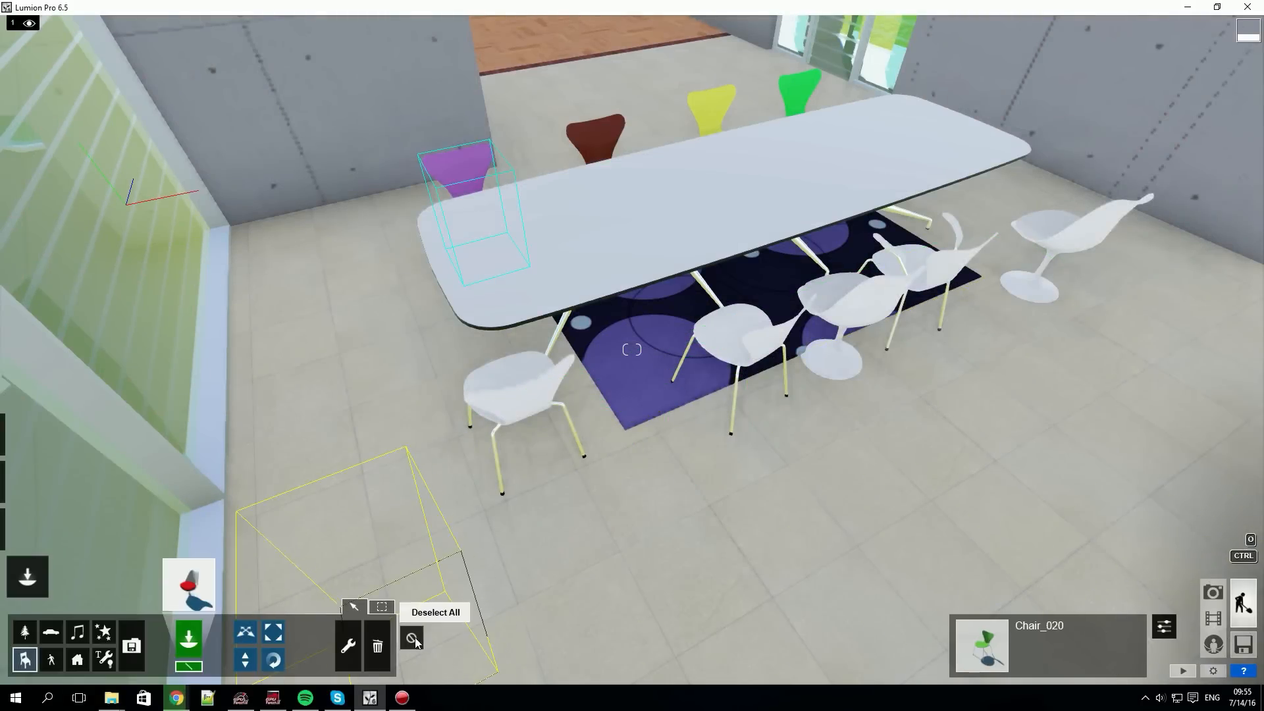
Step: Clear the selection, limit selecting to indoor objects and set the object color of the front-most newly placed chair to yellow
{"action": "left_click", "coordinate": [377, 642]}
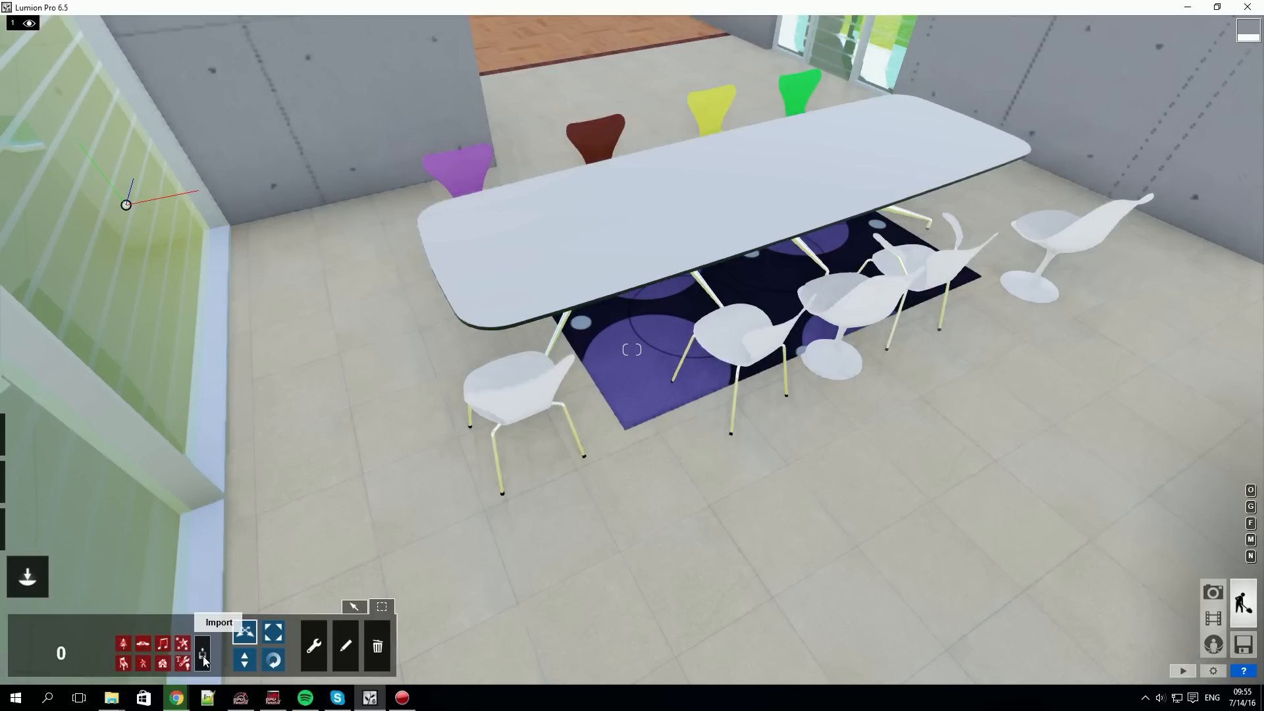
{"action": "left_click", "coordinate": [126, 667]}
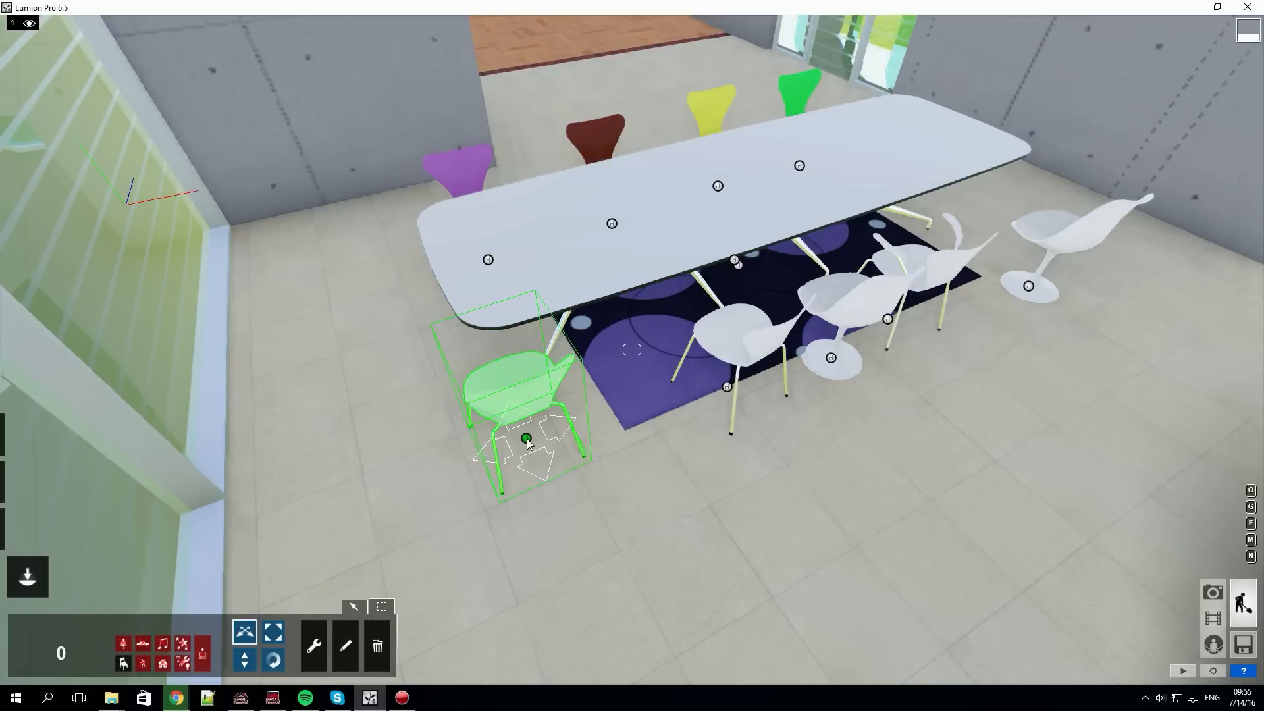
{"action": "left_click", "coordinate": [526, 439]}
{"action": "left_click", "coordinate": [347, 646]}
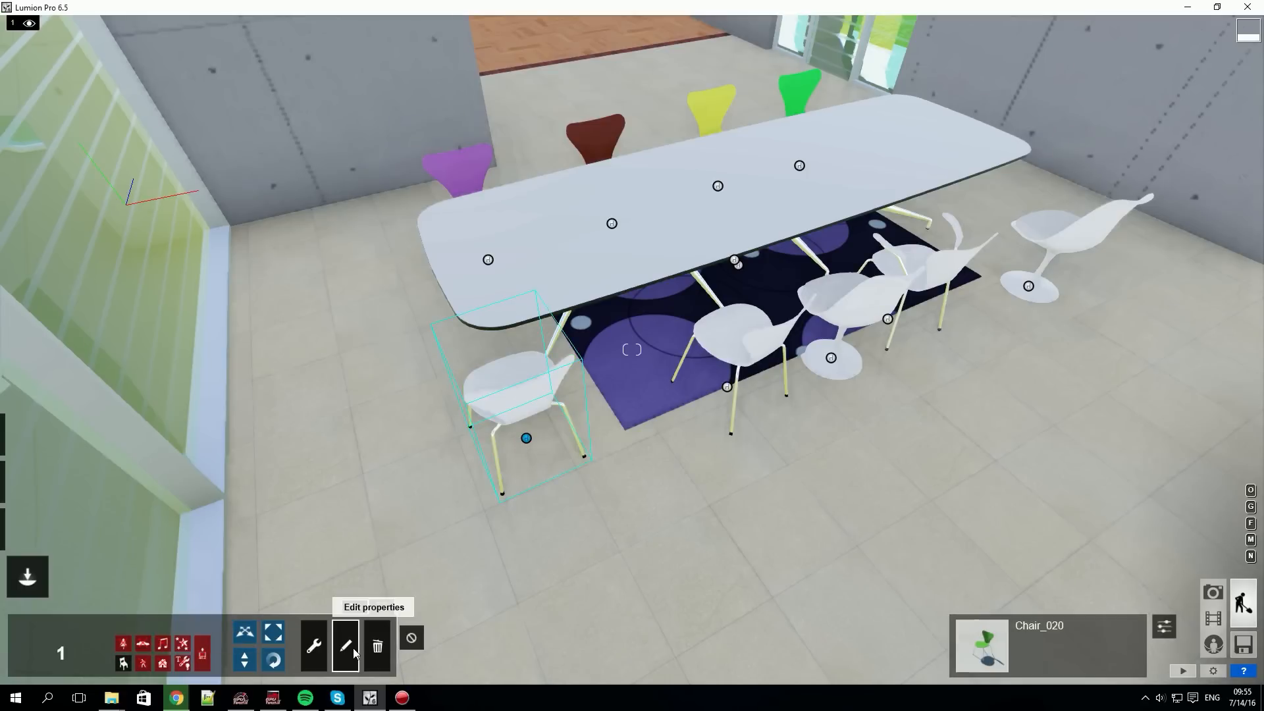
{"action": "left_click", "coordinate": [1164, 626]}
{"action": "left_click", "coordinate": [1078, 122]}
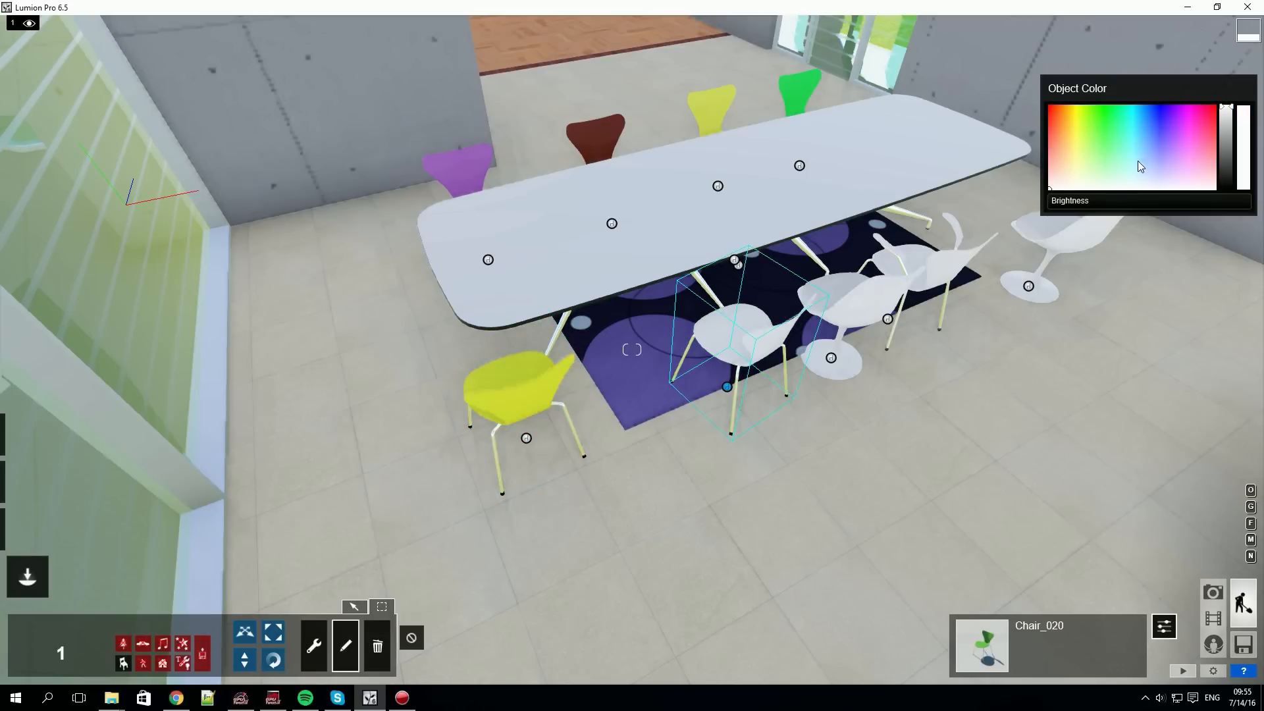
Step: Color the remaining new chairs magenta, red and dark green, and deselect everything
{"action": "left_click", "coordinate": [1153, 124]}
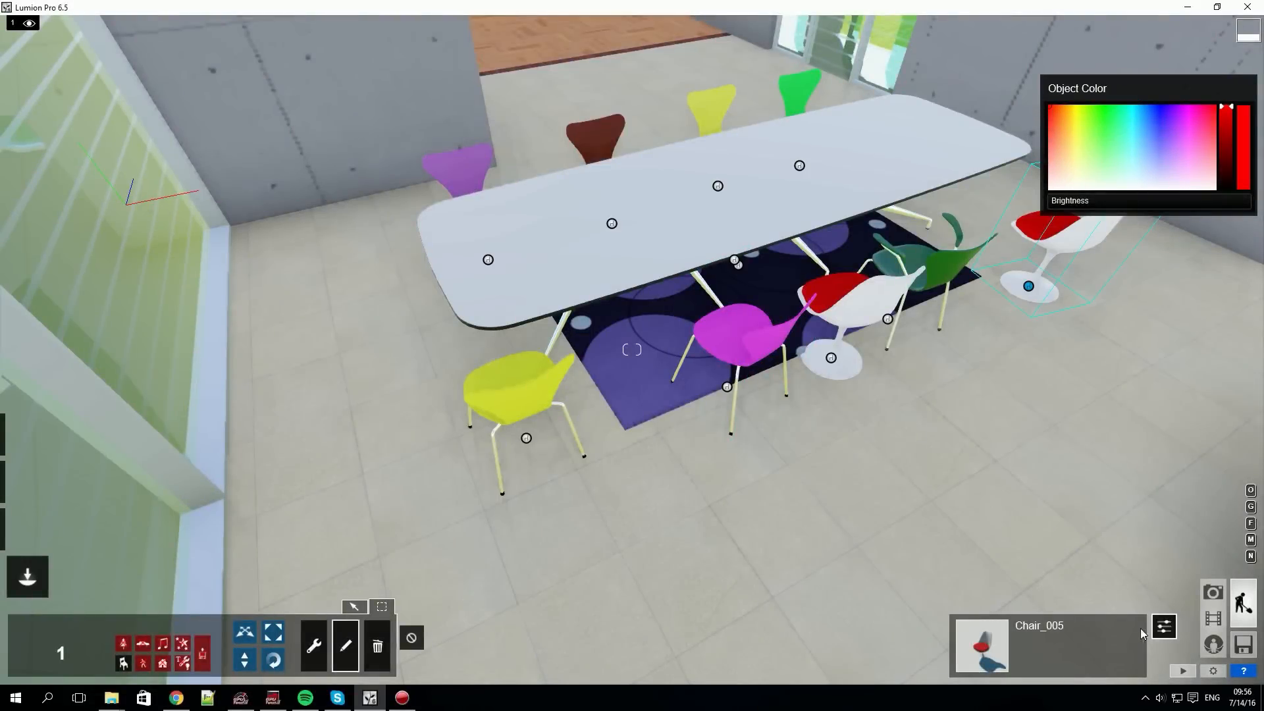
{"action": "left_click", "coordinate": [1154, 632]}
{"action": "left_click", "coordinate": [415, 640]}
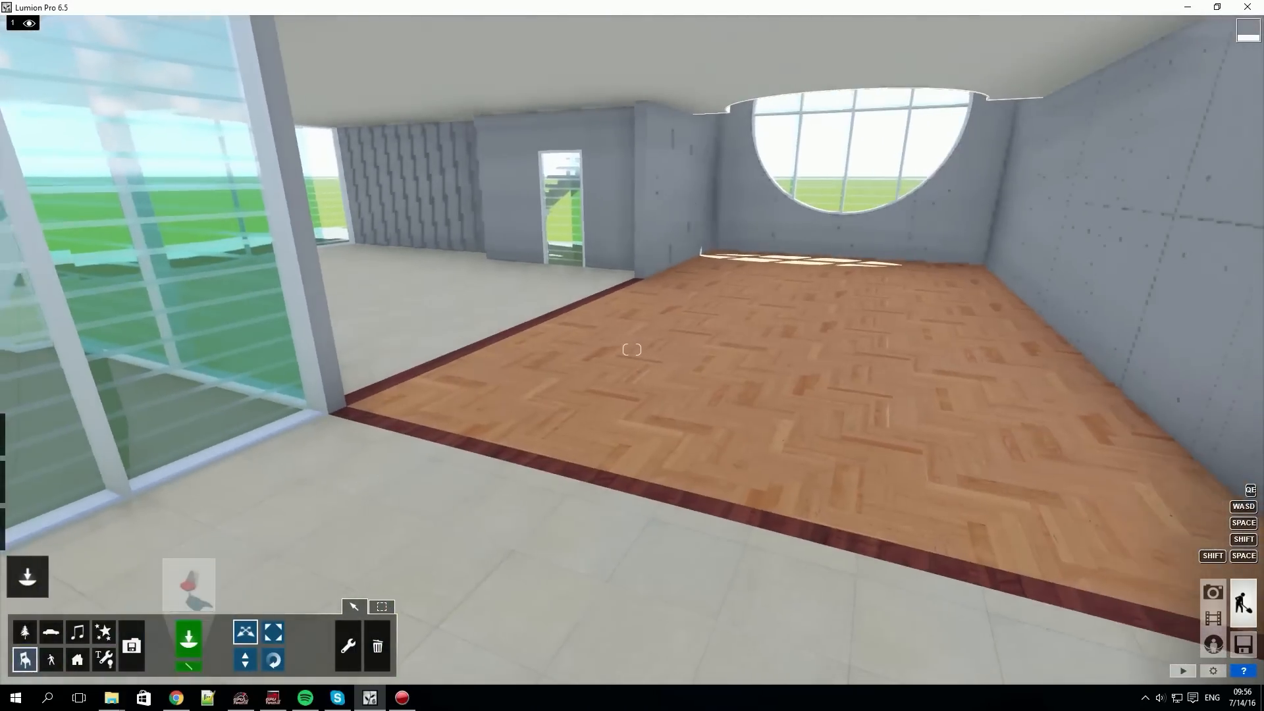
Step: Show layers 2, 3, 4, 5 and 7 one after another to view the fully furnished and landscaped scene
{"action": "mouse_move", "coordinate": [57, 36]}
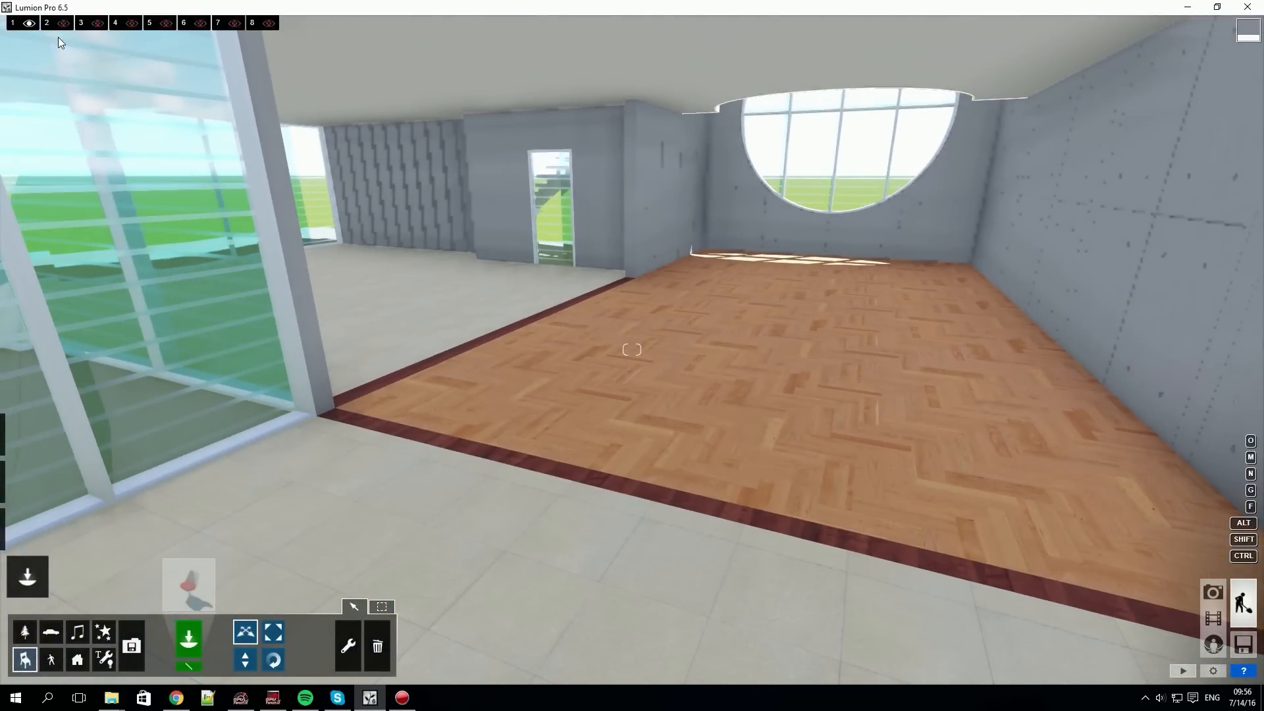
{"action": "left_click", "coordinate": [64, 23]}
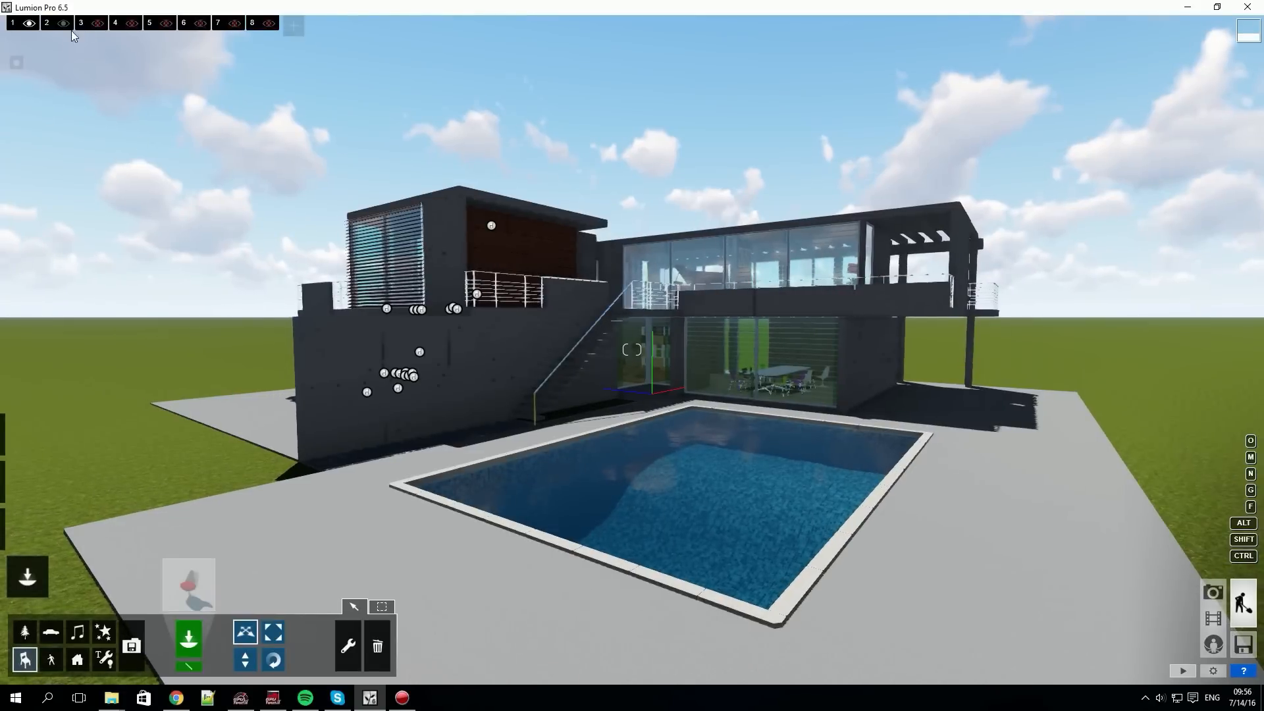
{"action": "left_click", "coordinate": [99, 25]}
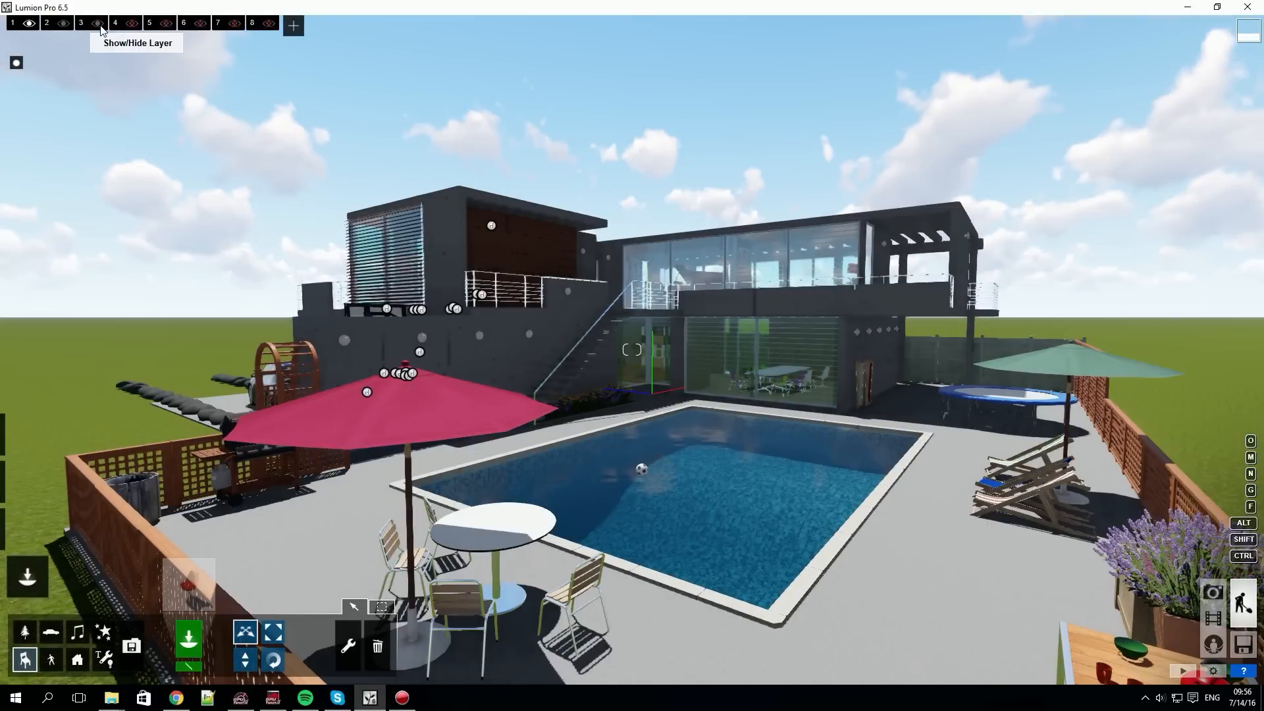
{"action": "left_click", "coordinate": [131, 25]}
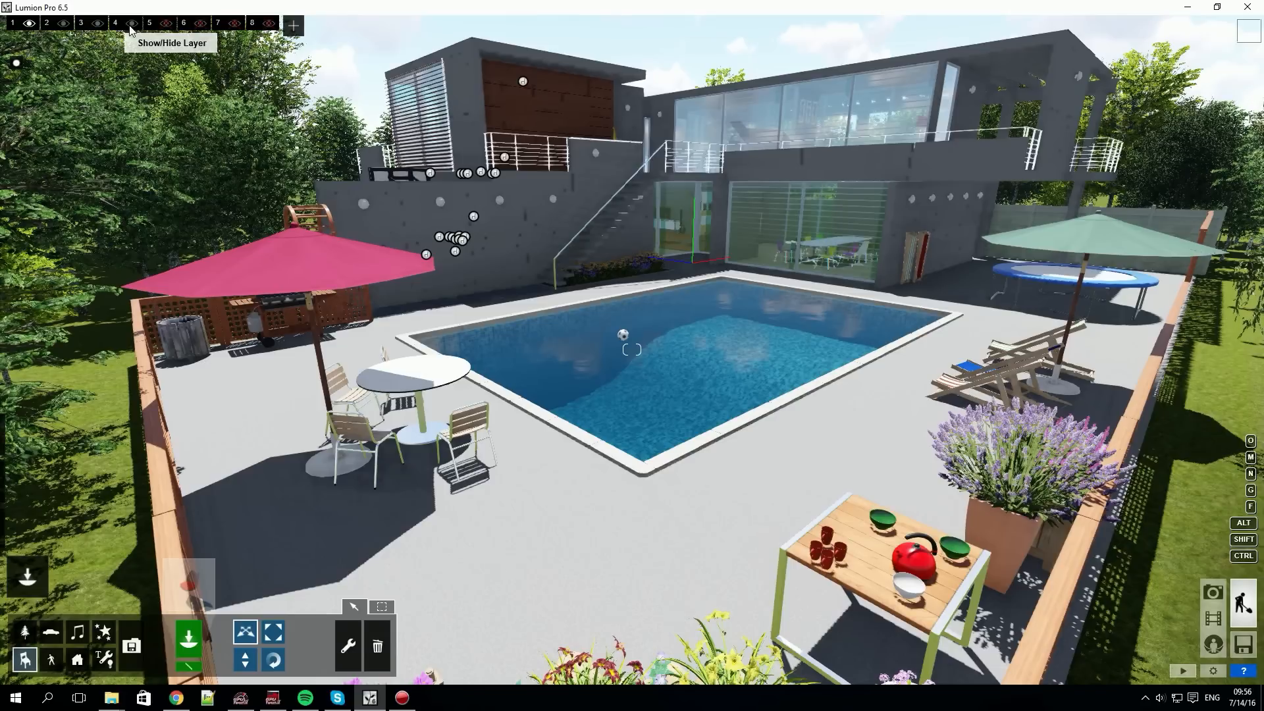
{"action": "left_click", "coordinate": [151, 24]}
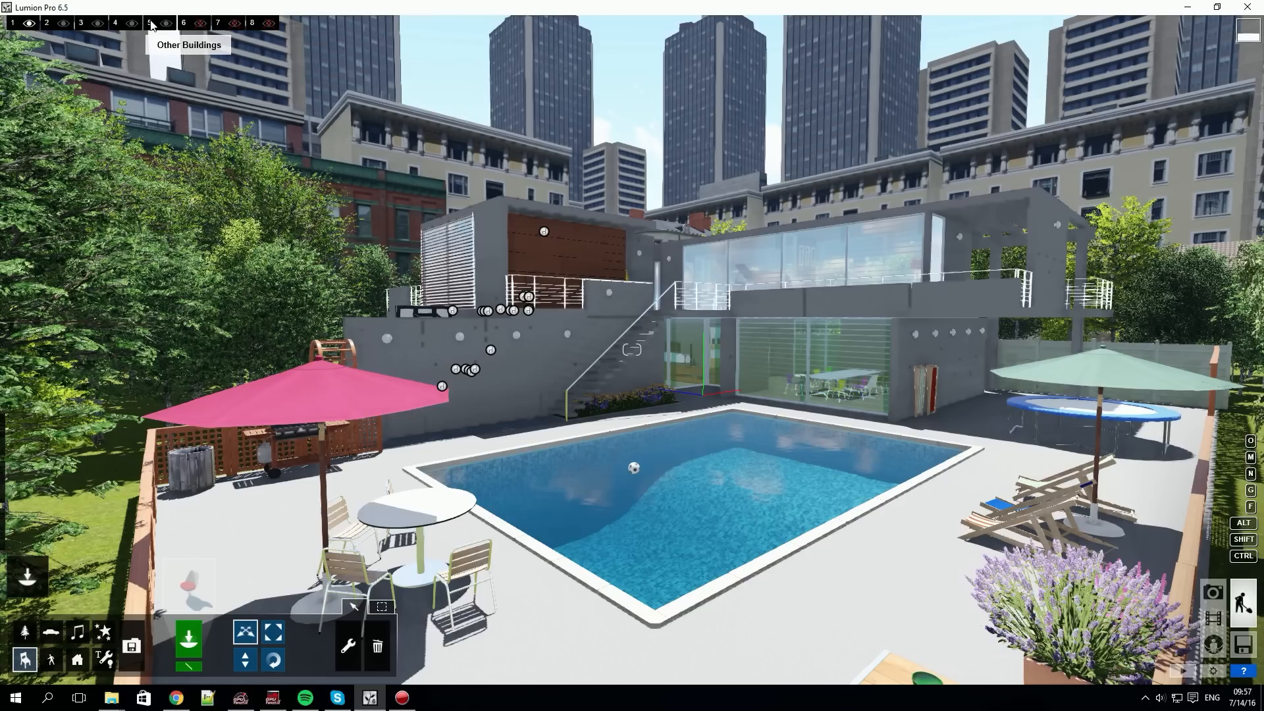
{"action": "left_click", "coordinate": [235, 24]}
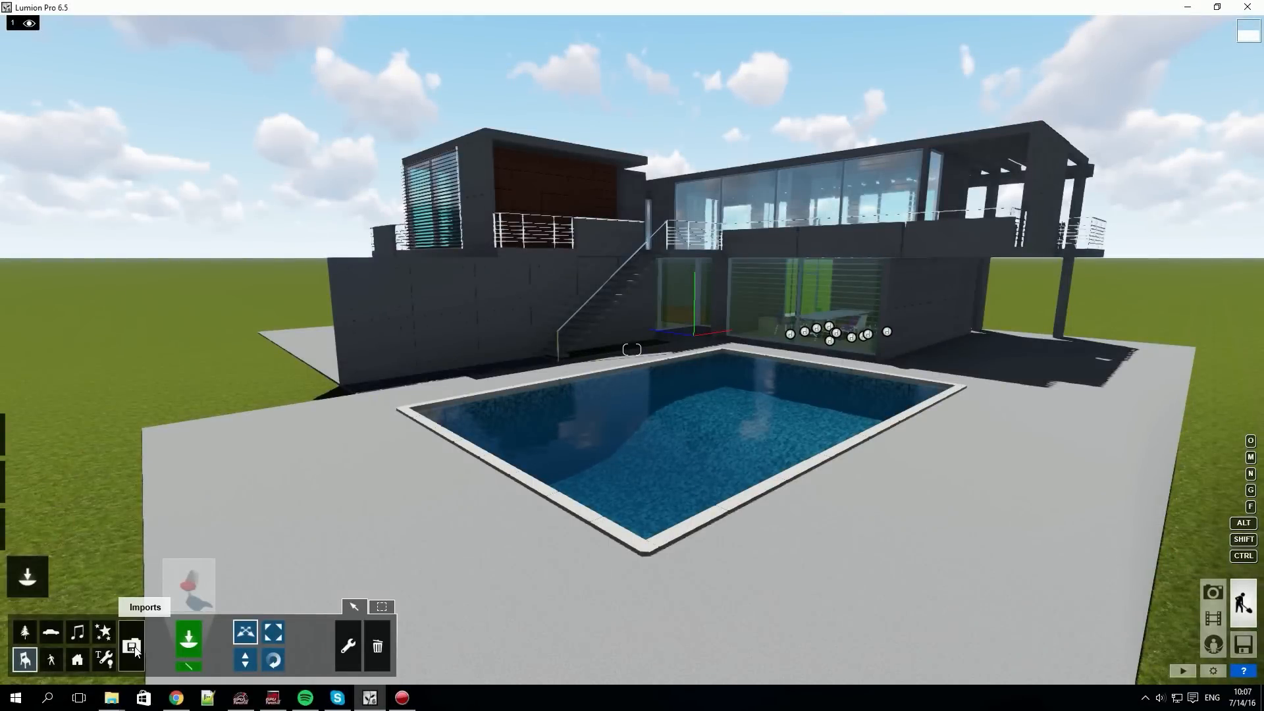
Step: Re-import the selected house model from the new file ModernHouse_Japan_v7_OverviewTutorial2016_Terrain.fbx
{"action": "left_click", "coordinate": [134, 647]}
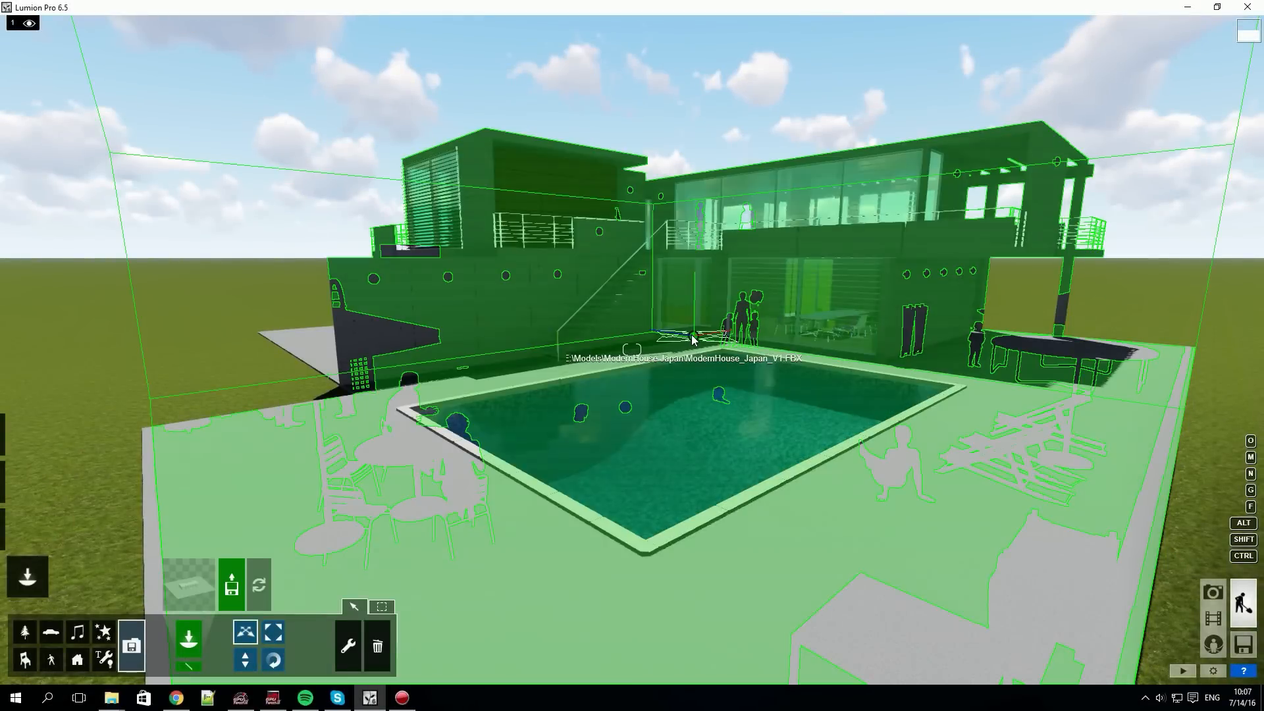
{"action": "left_click", "coordinate": [692, 337]}
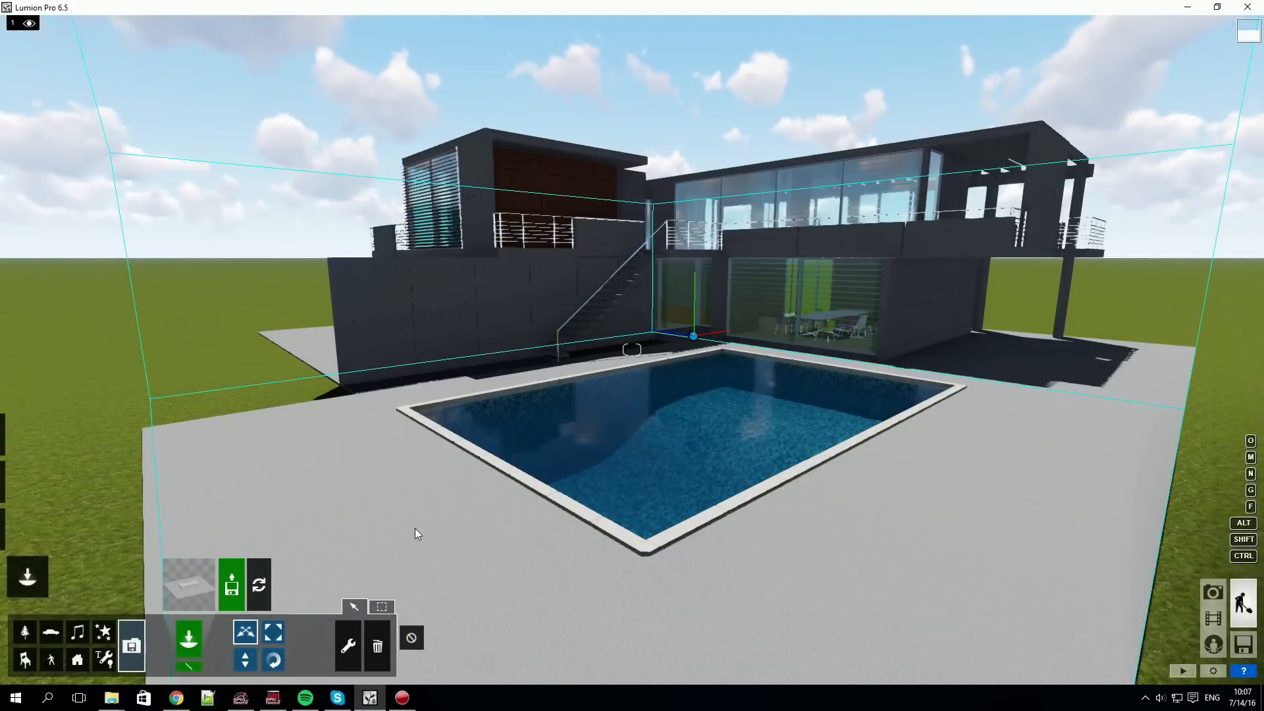
{"action": "key", "text": "alt"}
{"action": "left_click", "coordinate": [264, 586], "text": "alt"}
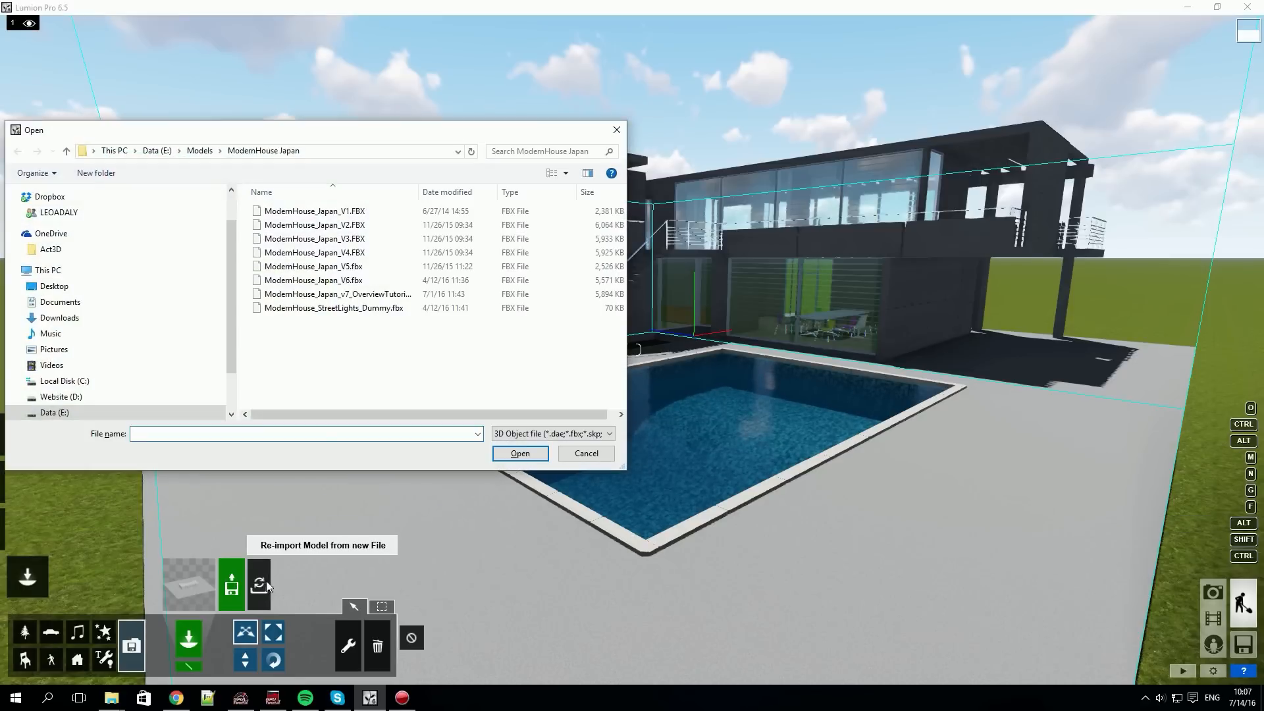
{"action": "left_click", "coordinate": [373, 297]}
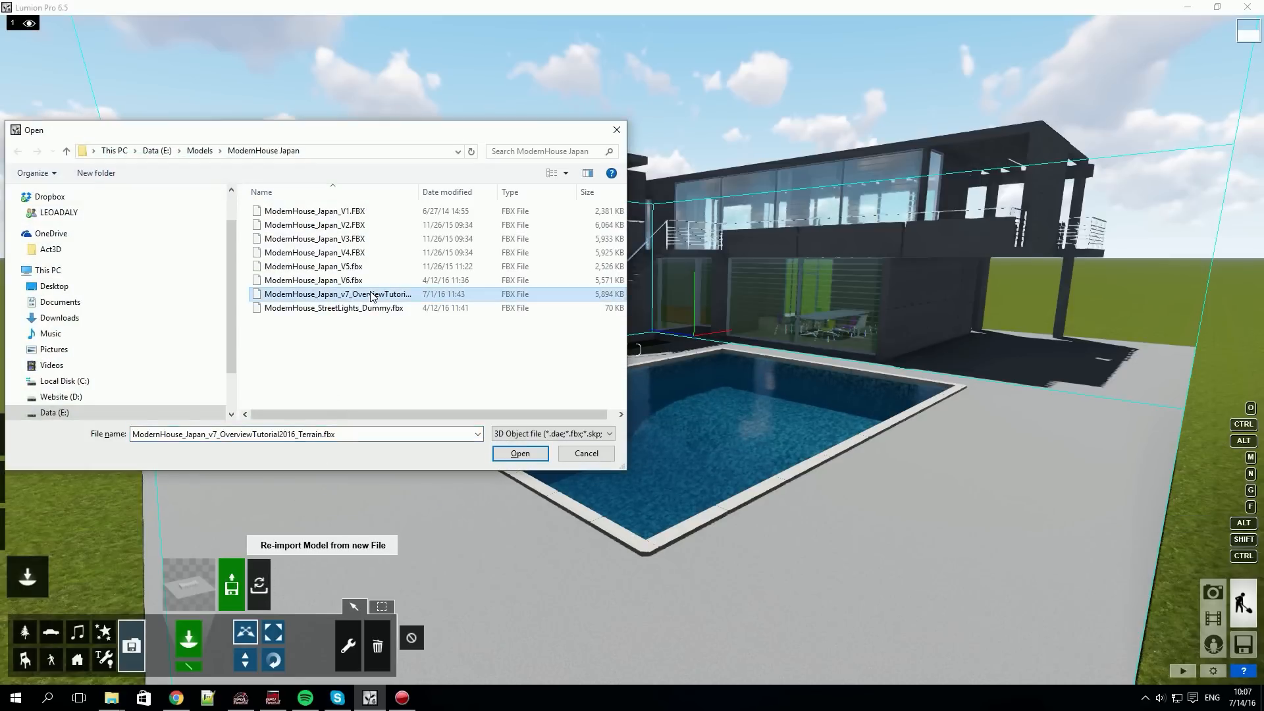
{"action": "left_click", "coordinate": [519, 456]}
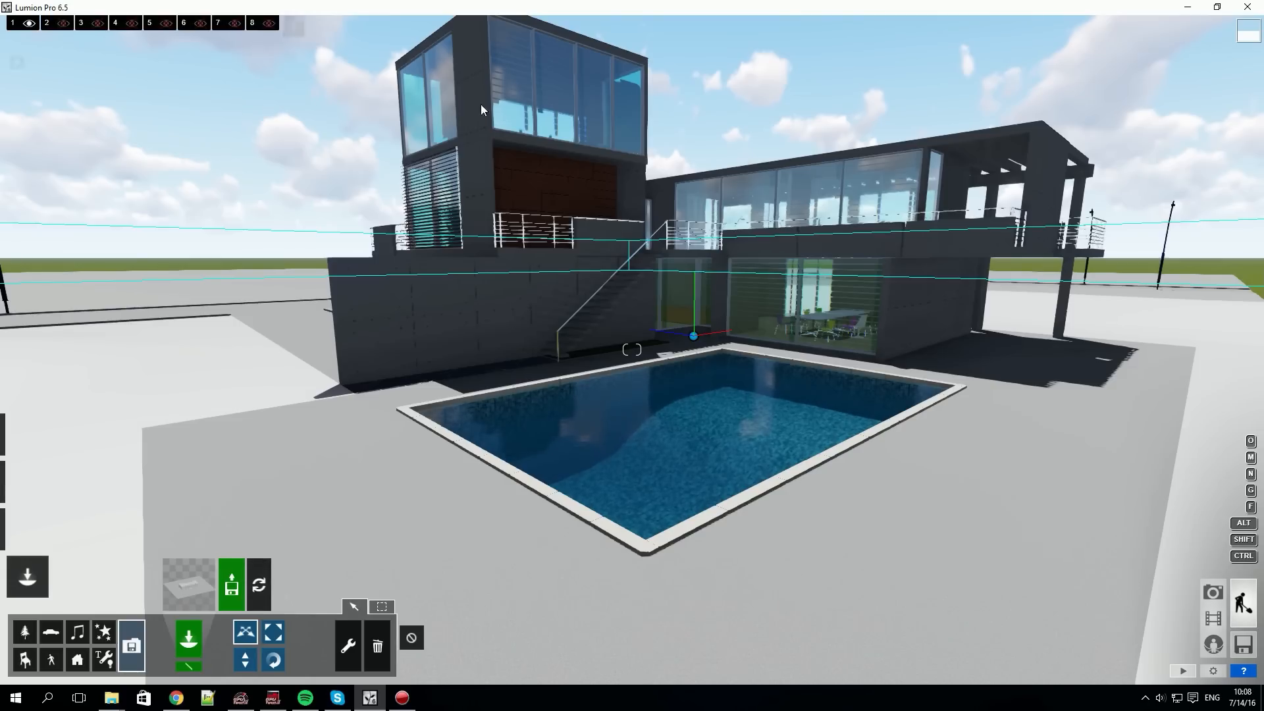
Step: Assign the Landscape material to the imported white terrain surface around the pool and save the material change
{"action": "right_click_drag", "start_coordinate": [853, 236], "coordinate": [968, 231]}
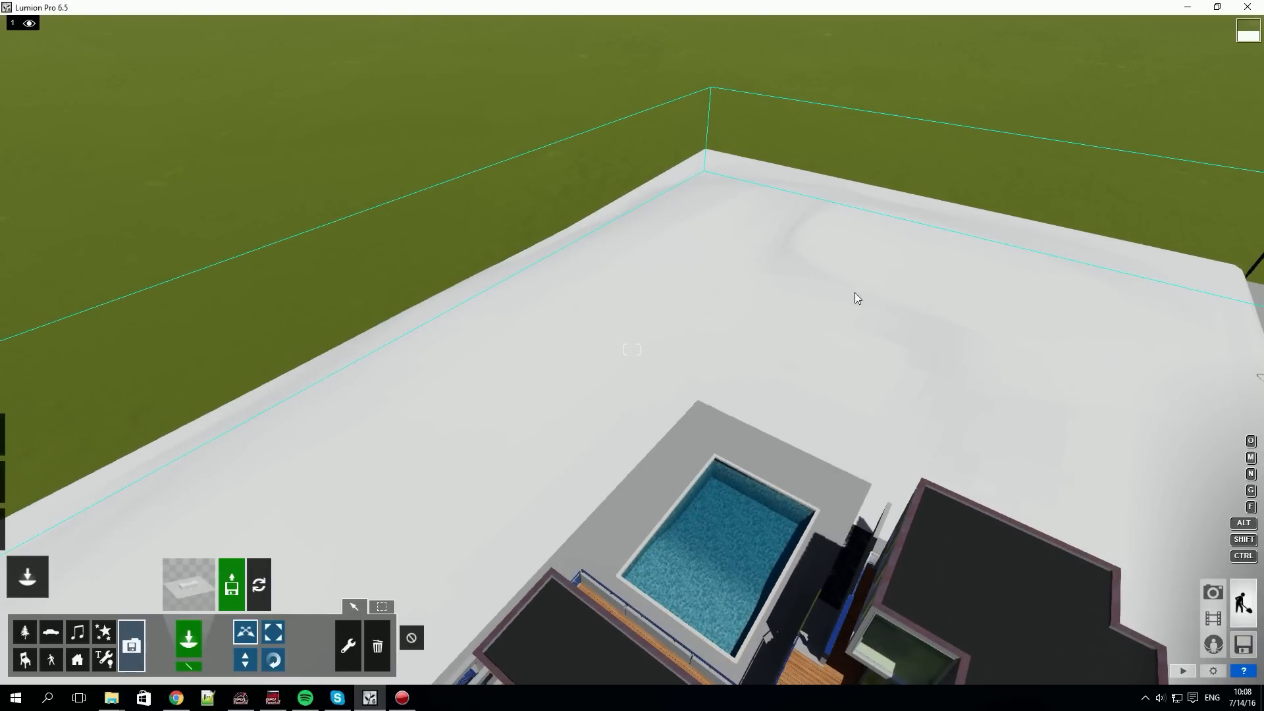
{"action": "right_click_drag", "start_coordinate": [857, 299], "coordinate": [828, 149]}
{"action": "left_click", "coordinate": [27, 529]}
{"action": "left_click", "coordinate": [565, 368]}
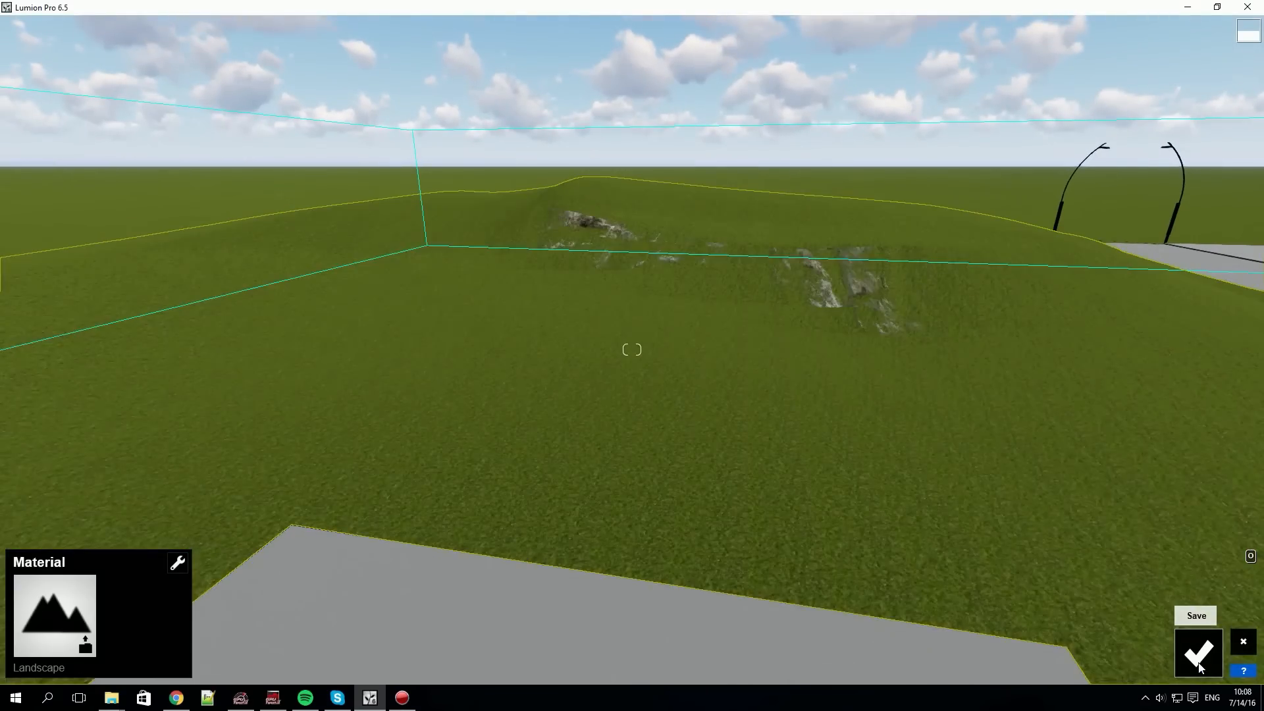
{"action": "left_click", "coordinate": [1197, 652]}
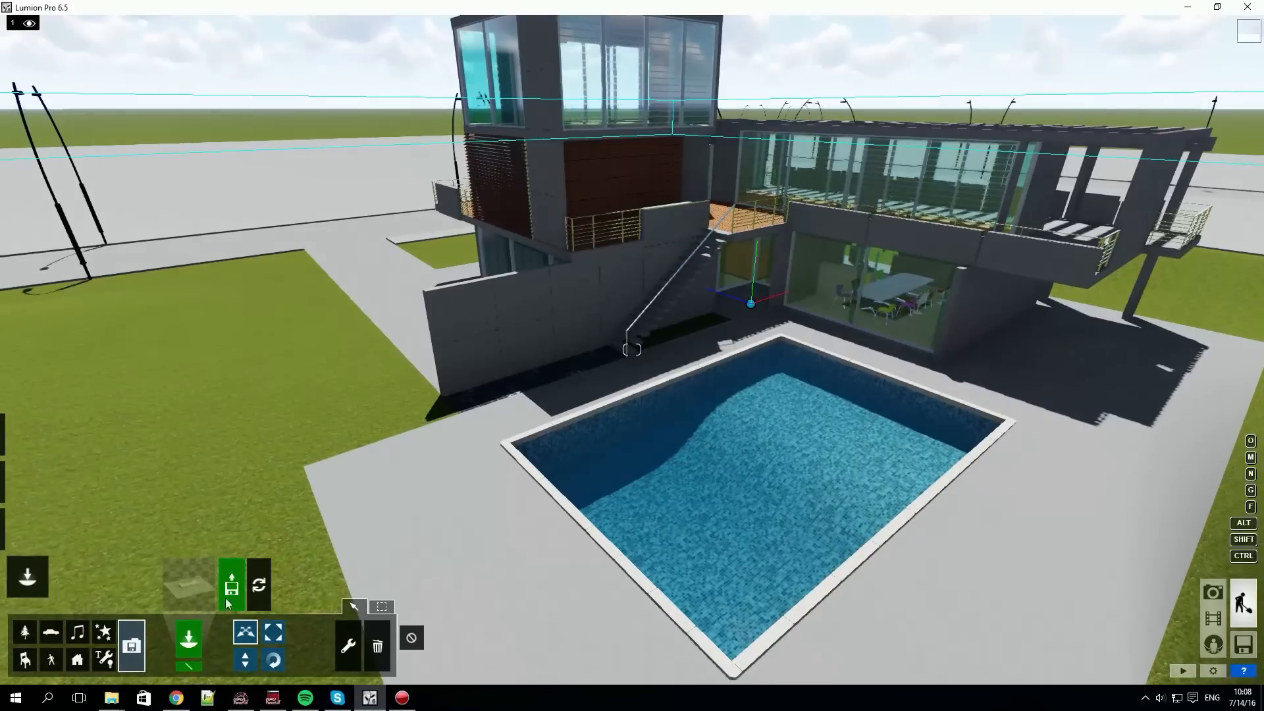
Step: Review the house model's context options and turn Mark as terrain on, which locks the model
{"action": "left_click", "coordinate": [352, 647]}
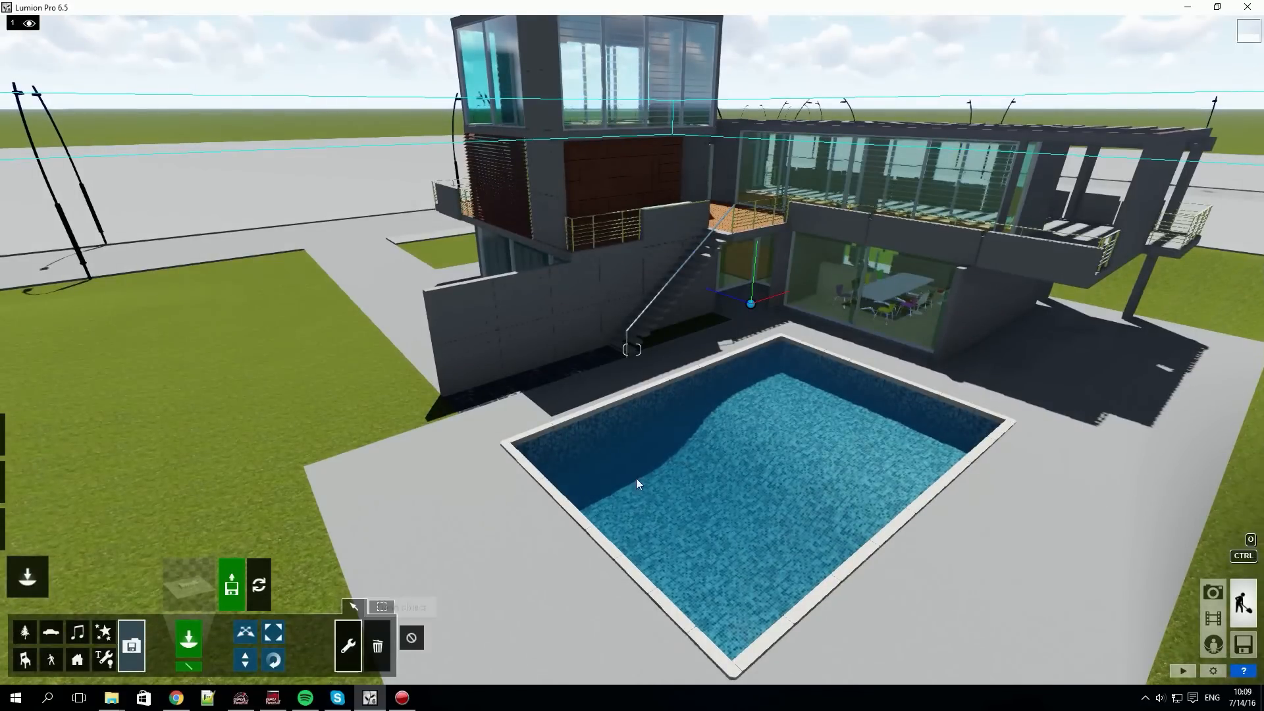
{"action": "left_click", "coordinate": [751, 305]}
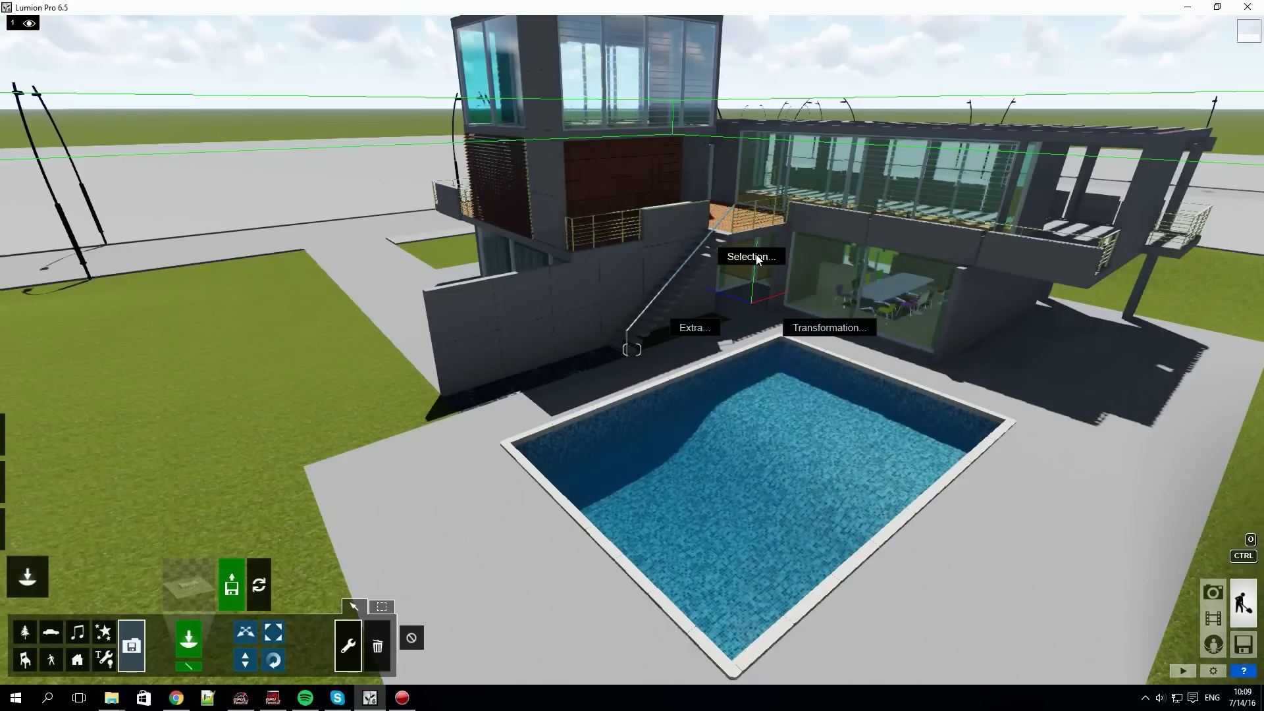
{"action": "left_click", "coordinate": [756, 257]}
{"action": "left_click", "coordinate": [755, 257]}
{"action": "left_click", "coordinate": [823, 334]}
{"action": "left_click", "coordinate": [826, 332]}
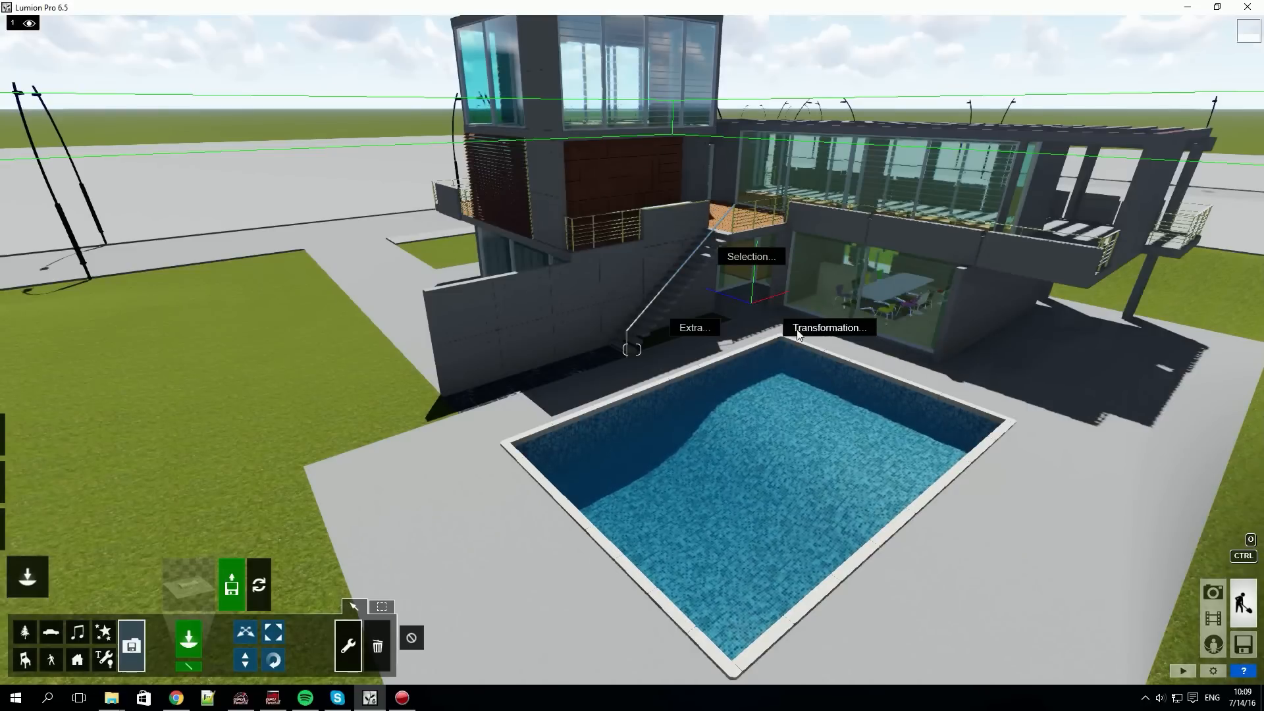
{"action": "left_click", "coordinate": [695, 331]}
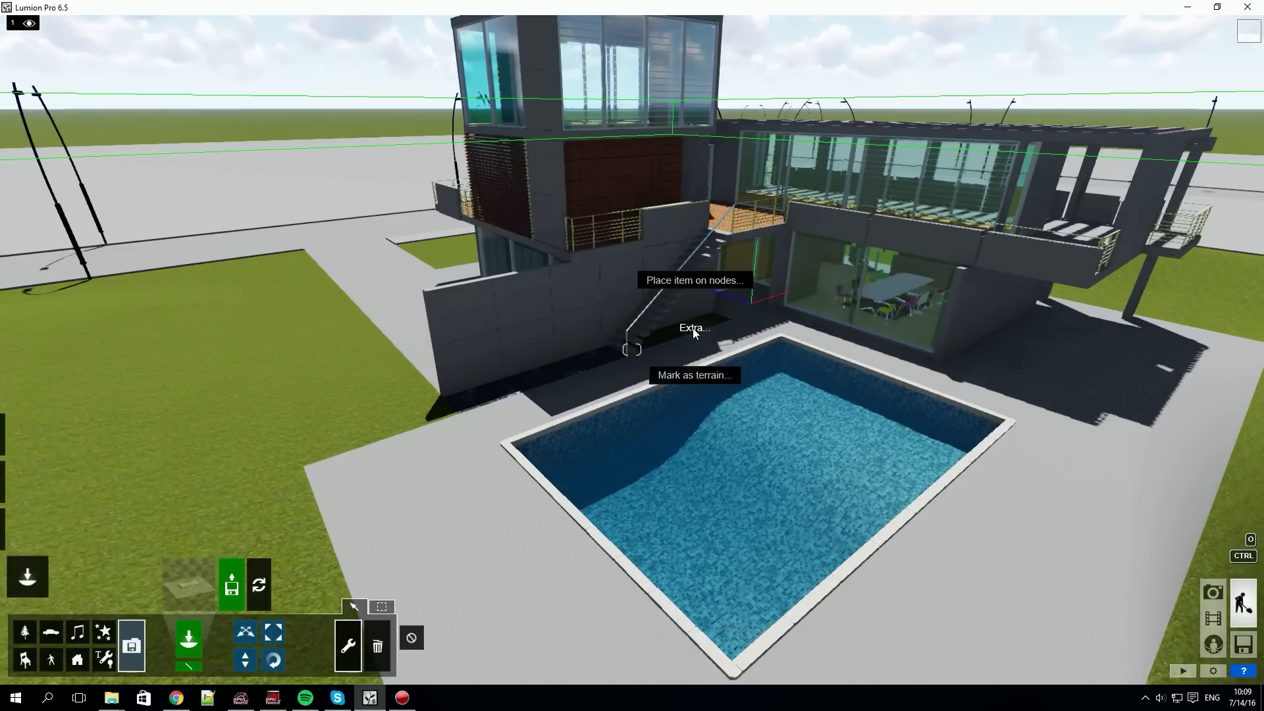
{"action": "left_click", "coordinate": [688, 377]}
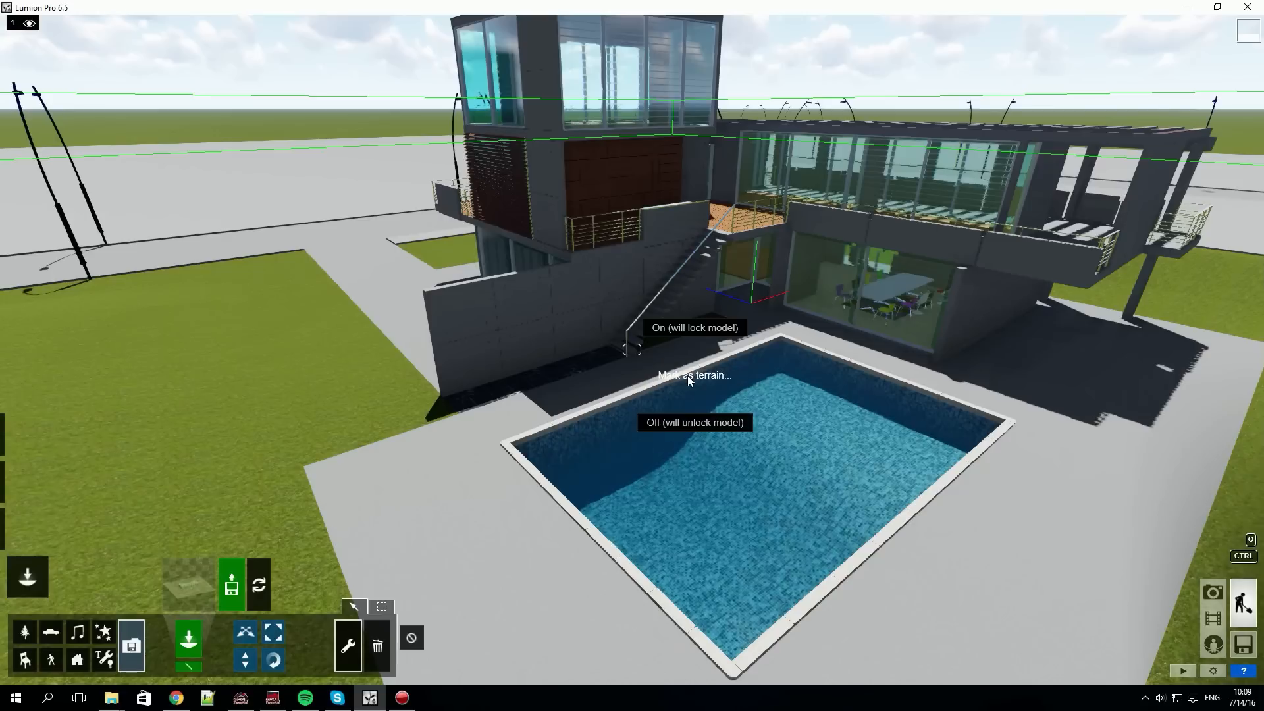
{"action": "left_click", "coordinate": [689, 328]}
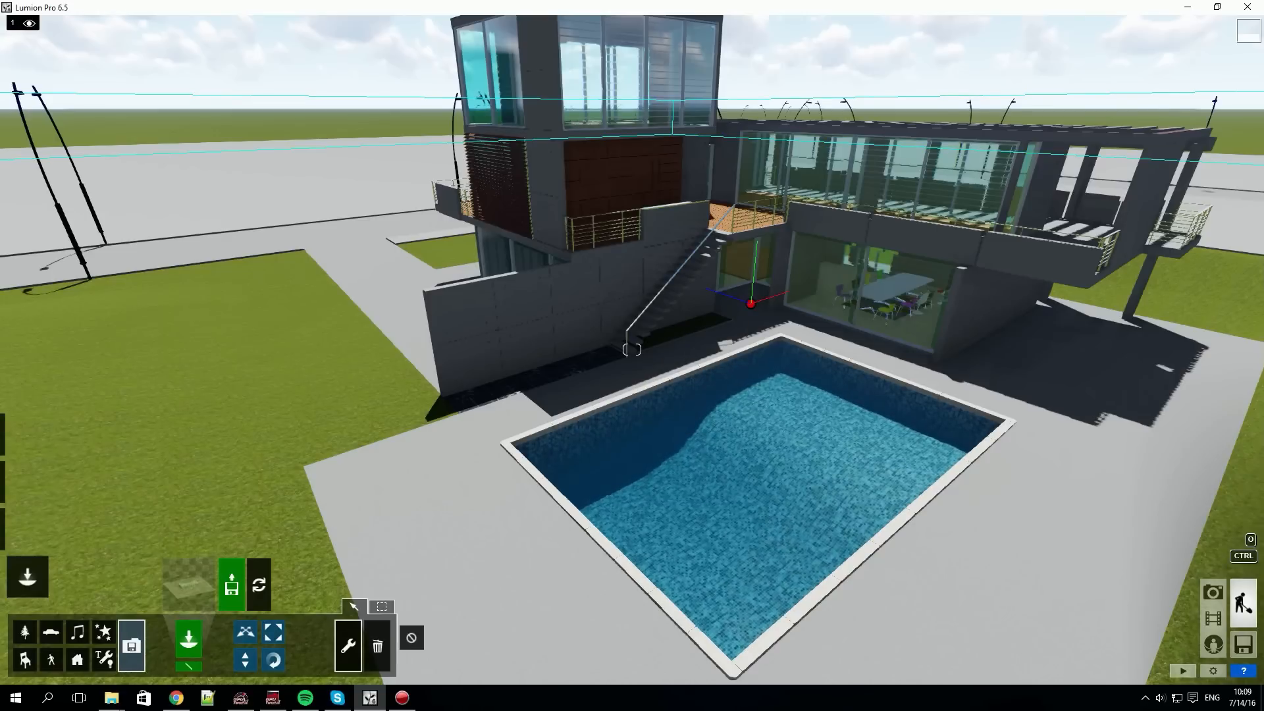
{"action": "right_click_drag", "start_coordinate": [687, 326], "coordinate": [342, 319]}
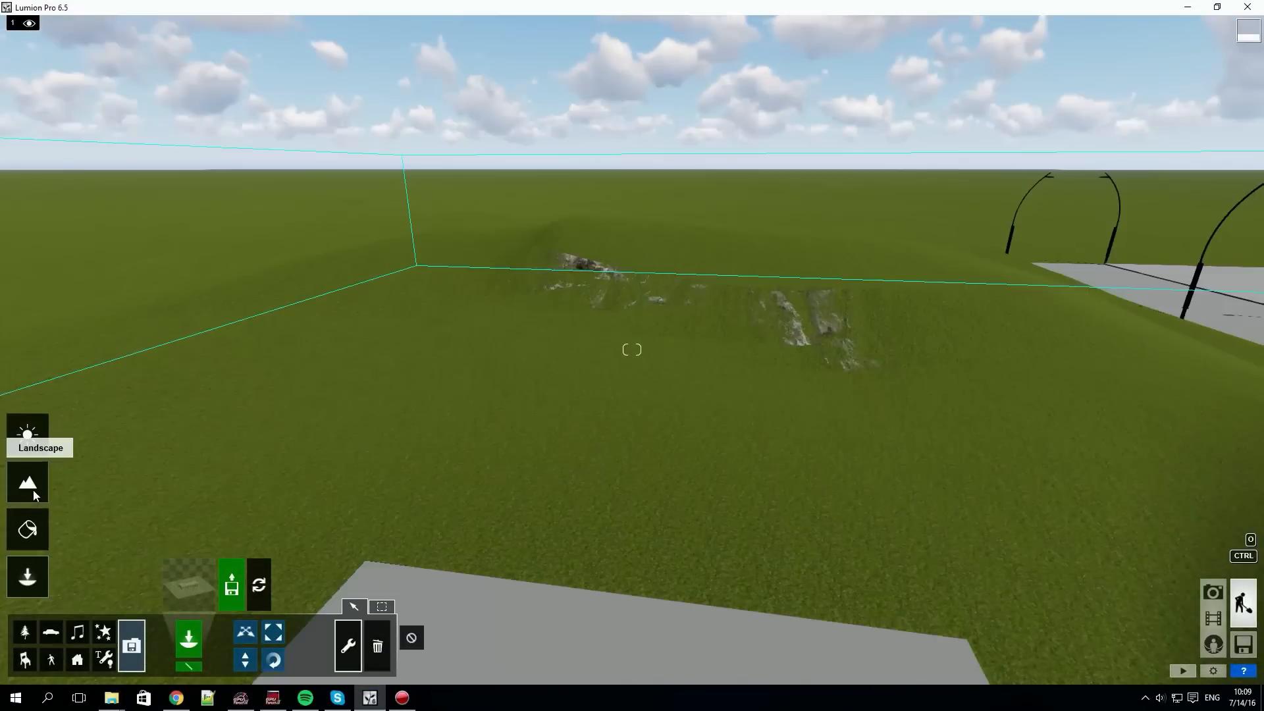
Step: Paint a sand path across the grassy imported terrain beyond the pool deck, and add a further stroke with the grey stone texture
{"action": "left_click", "coordinate": [35, 492]}
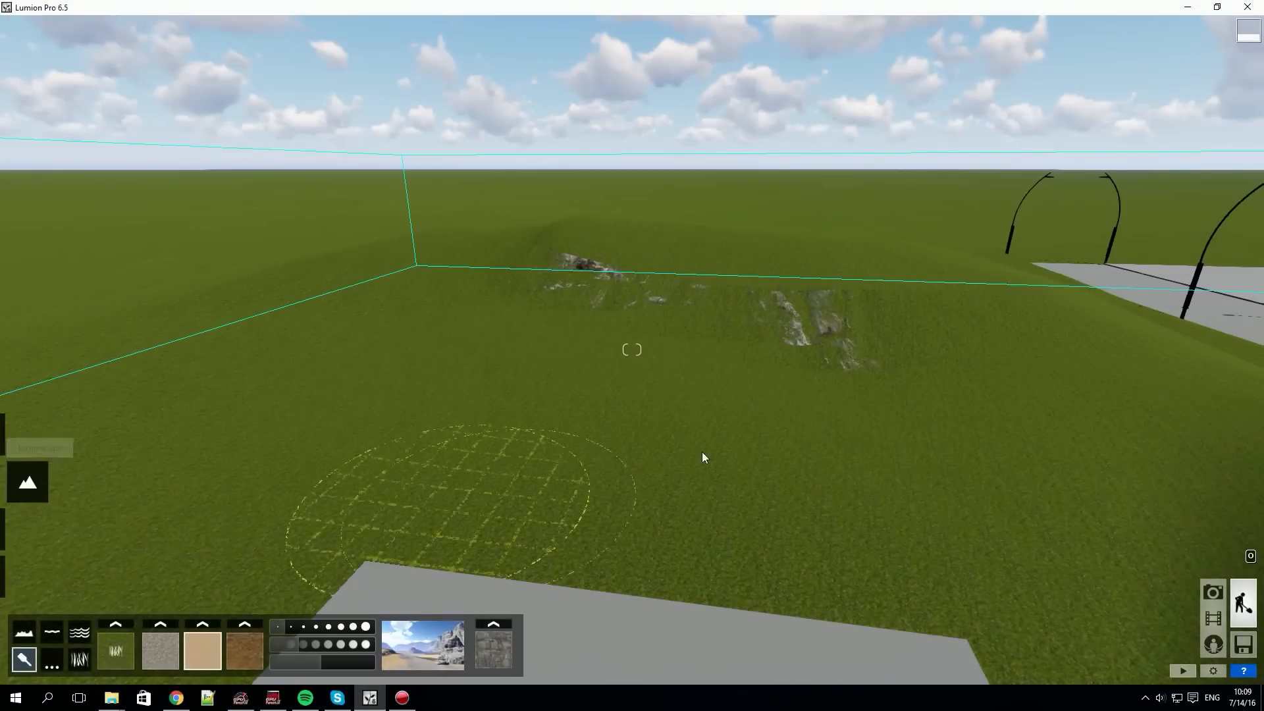
{"action": "mouse_move", "coordinate": [466, 289]}
{"action": "left_mouse_down"}
{"action": "mouse_move", "coordinate": [471, 350]}
{"action": "mouse_move", "coordinate": [503, 256]}
{"action": "mouse_move", "coordinate": [570, 409]}
{"action": "mouse_move", "coordinate": [658, 404]}
{"action": "mouse_move", "coordinate": [919, 544]}
{"action": "left_mouse_up"}
{"action": "mouse_move", "coordinate": [920, 545]}
{"action": "right_mouse_down"}
{"action": "mouse_move", "coordinate": [490, 395]}
{"action": "mouse_move", "coordinate": [237, 559]}
{"action": "right_mouse_up"}
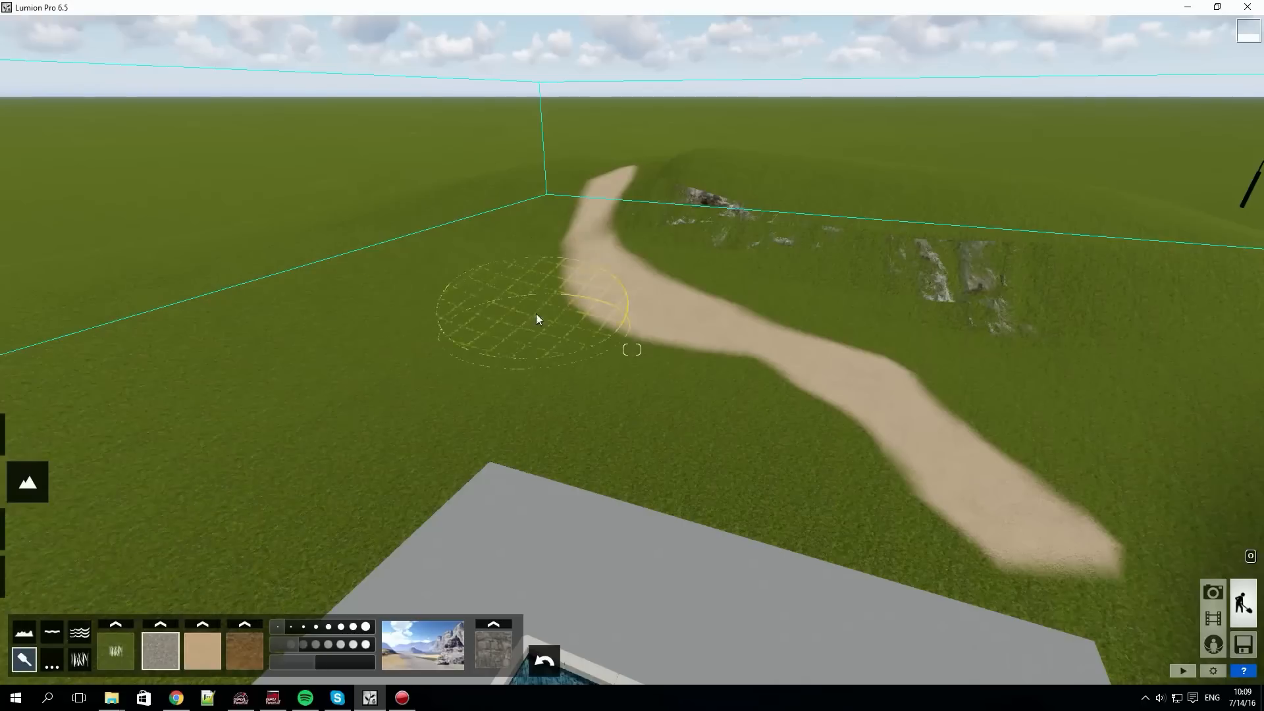
{"action": "mouse_move", "coordinate": [548, 318]}
{"action": "left_mouse_down"}
{"action": "mouse_move", "coordinate": [536, 269]}
{"action": "mouse_move", "coordinate": [828, 448]}
{"action": "left_mouse_up"}
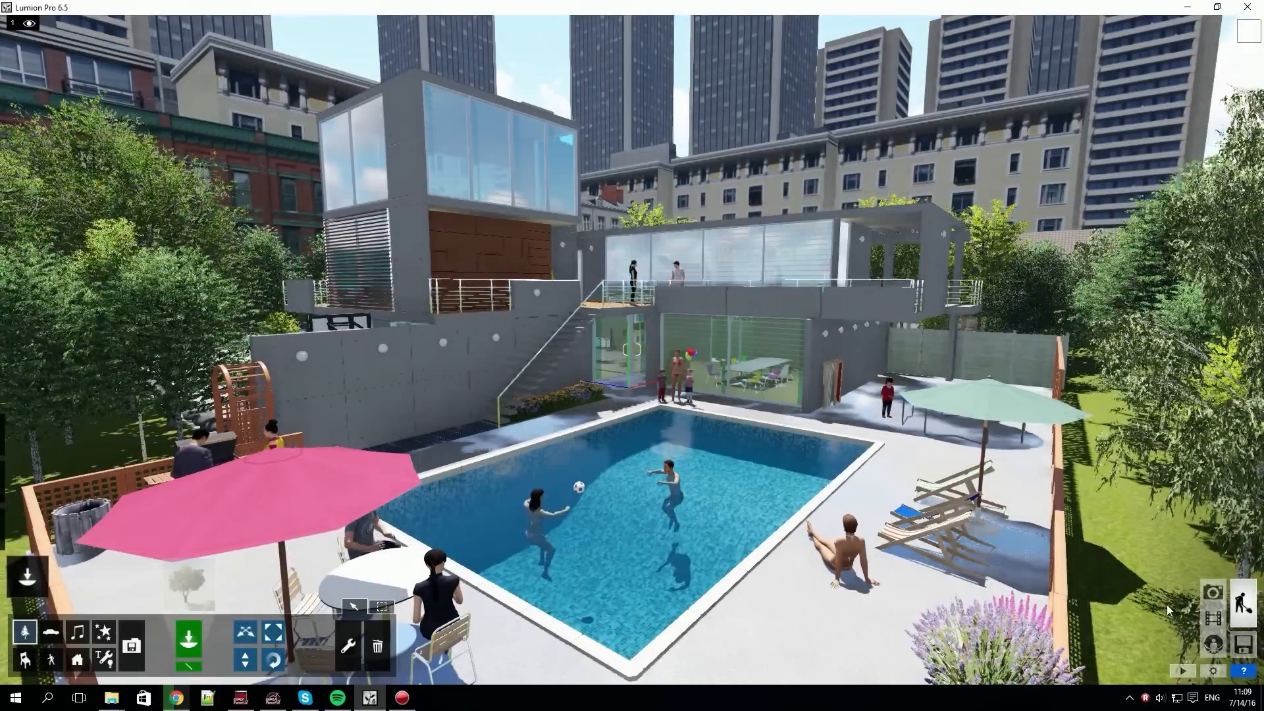
Step: Switch to Photo mode and store a camera view over the wooden table with the red kettle and pool as photo 1
{"action": "left_click", "coordinate": [1213, 592]}
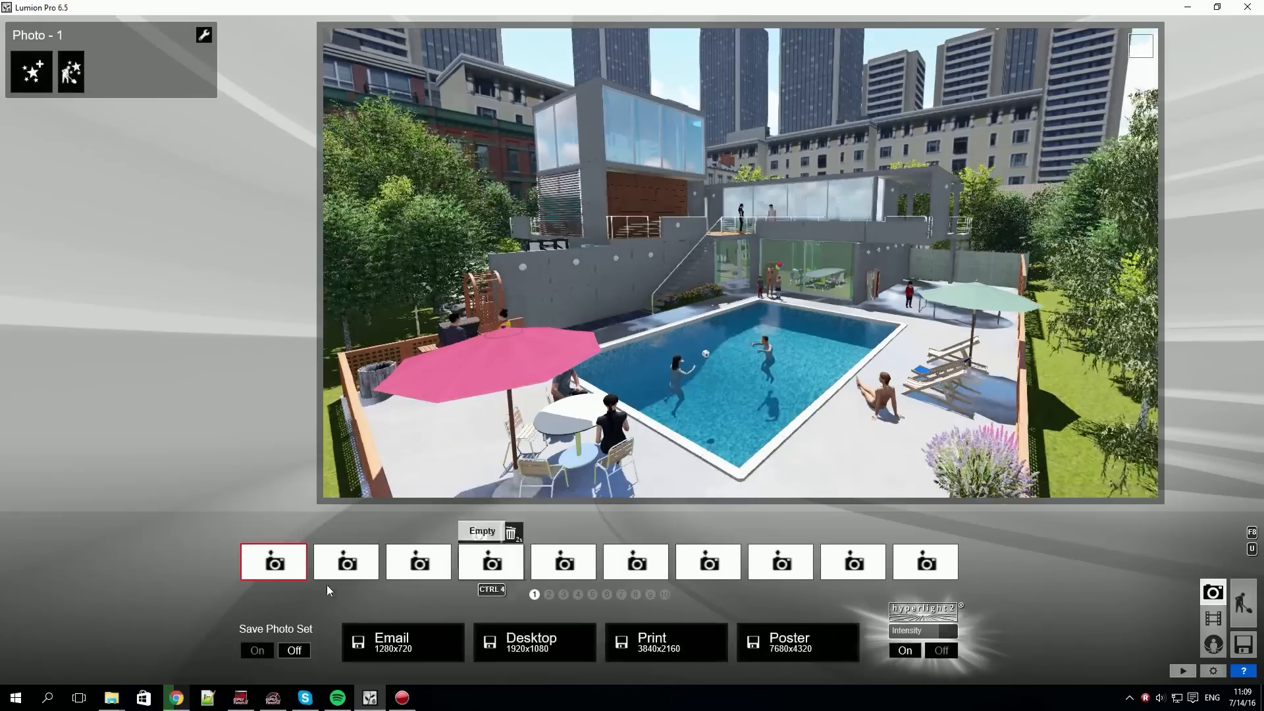
{"action": "key", "text": "e"}
{"action": "right_click_drag", "start_coordinate": [418, 435], "coordinate": [387, 397]}
{"action": "key", "text": "w"}
{"action": "key", "text": "s"}
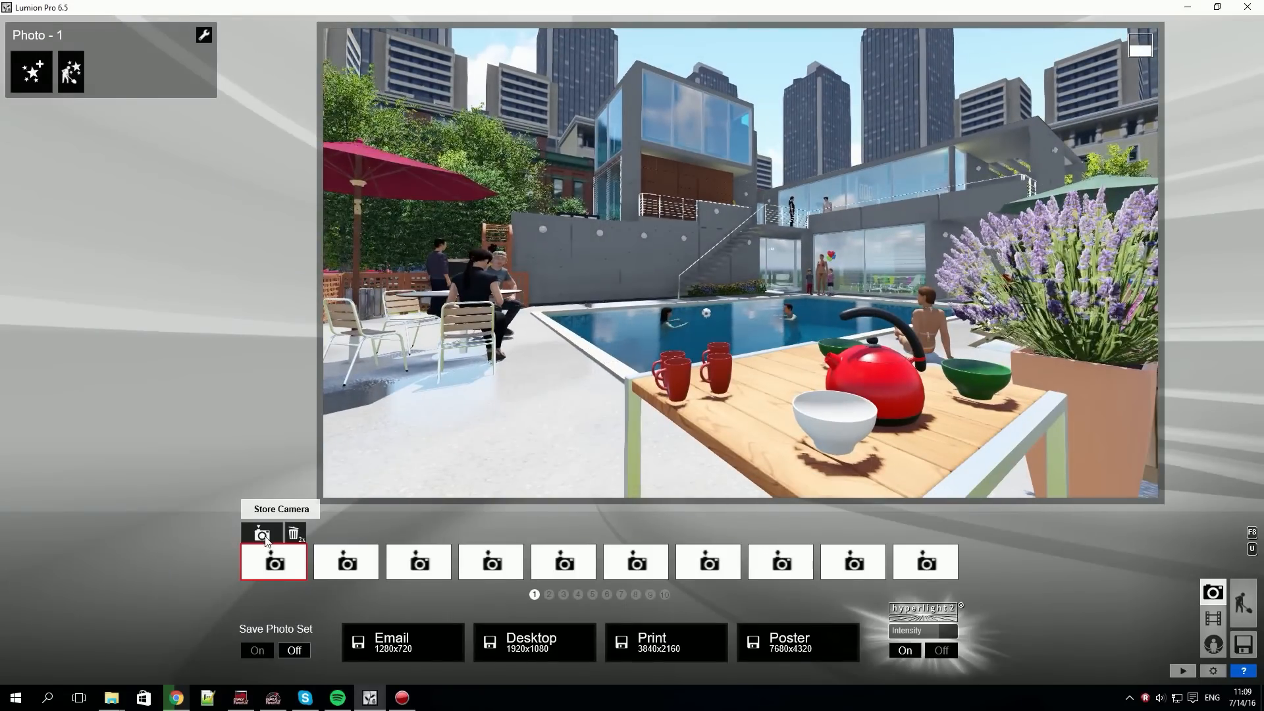
{"action": "left_click", "coordinate": [263, 537]}
Step: Frame the pool and house from behind the red umbrella and round table, and store the view as photo 2
{"action": "key", "text": "w"}
{"action": "right_click_drag", "start_coordinate": [562, 443], "coordinate": [625, 440]}
{"action": "key", "text": "s"}
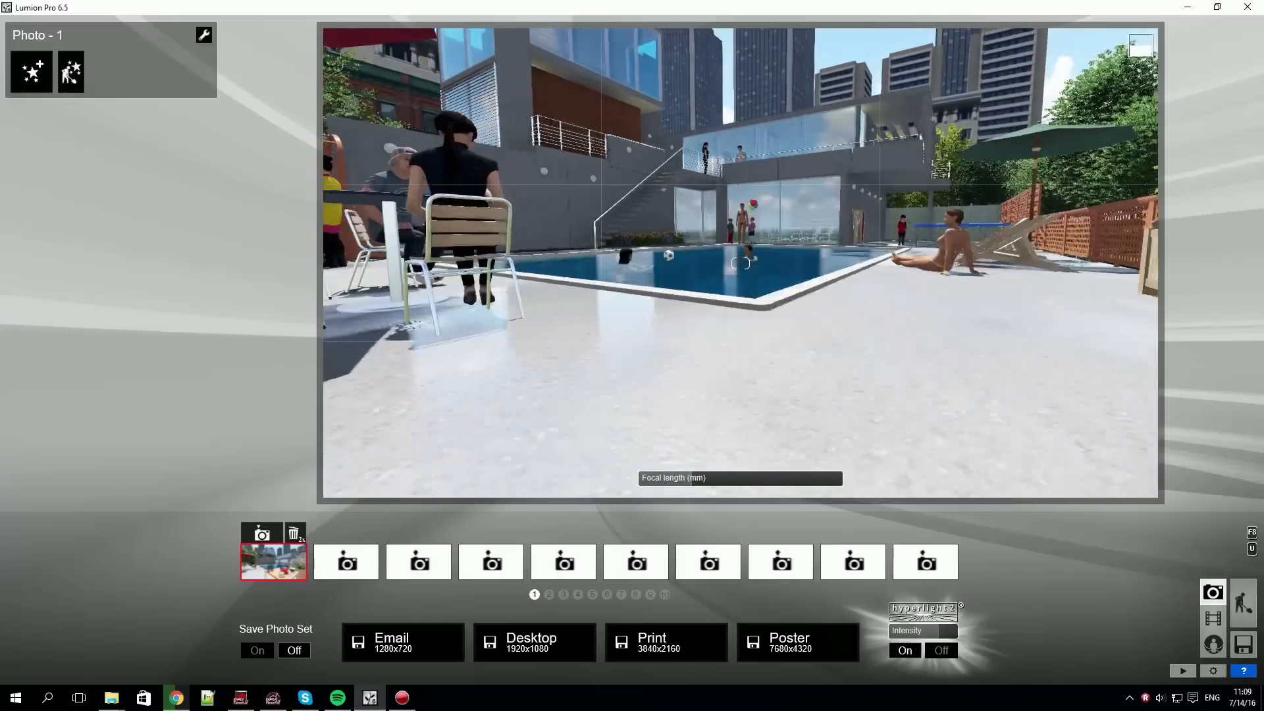
{"action": "key", "text": "s"}
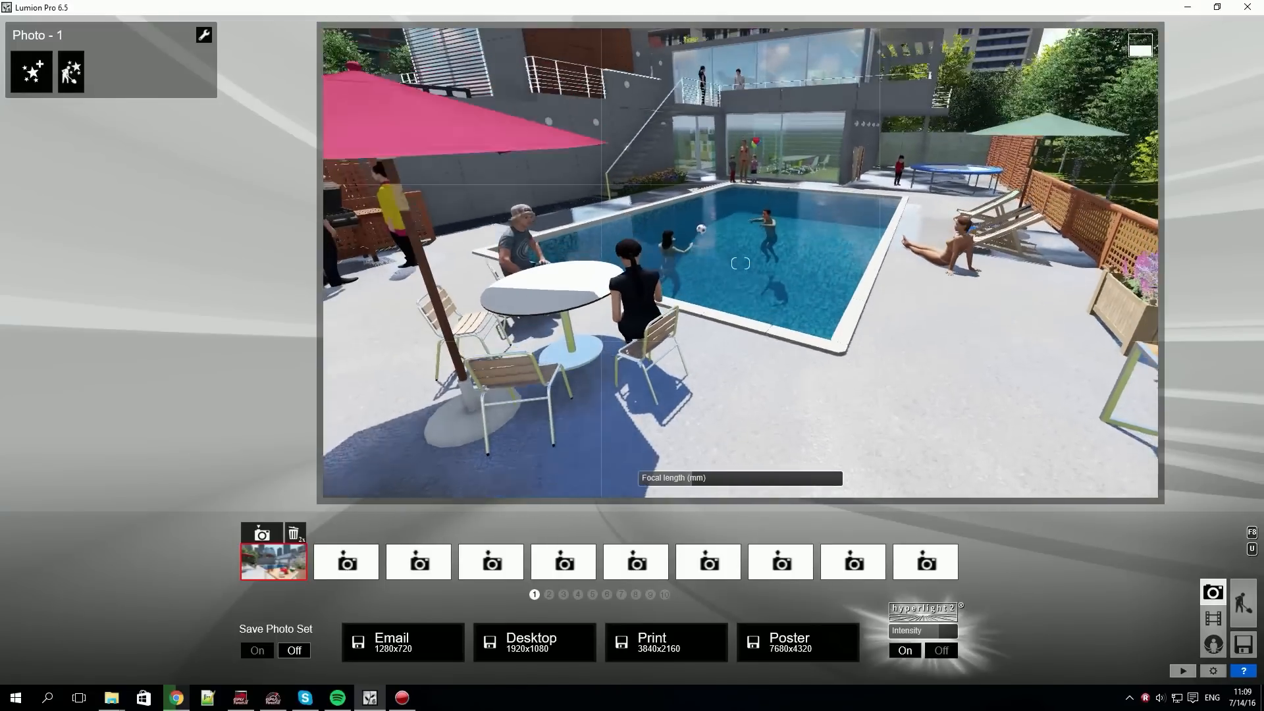
{"action": "key", "text": "e"}
{"action": "right_click_drag", "start_coordinate": [625, 439], "coordinate": [625, 369]}
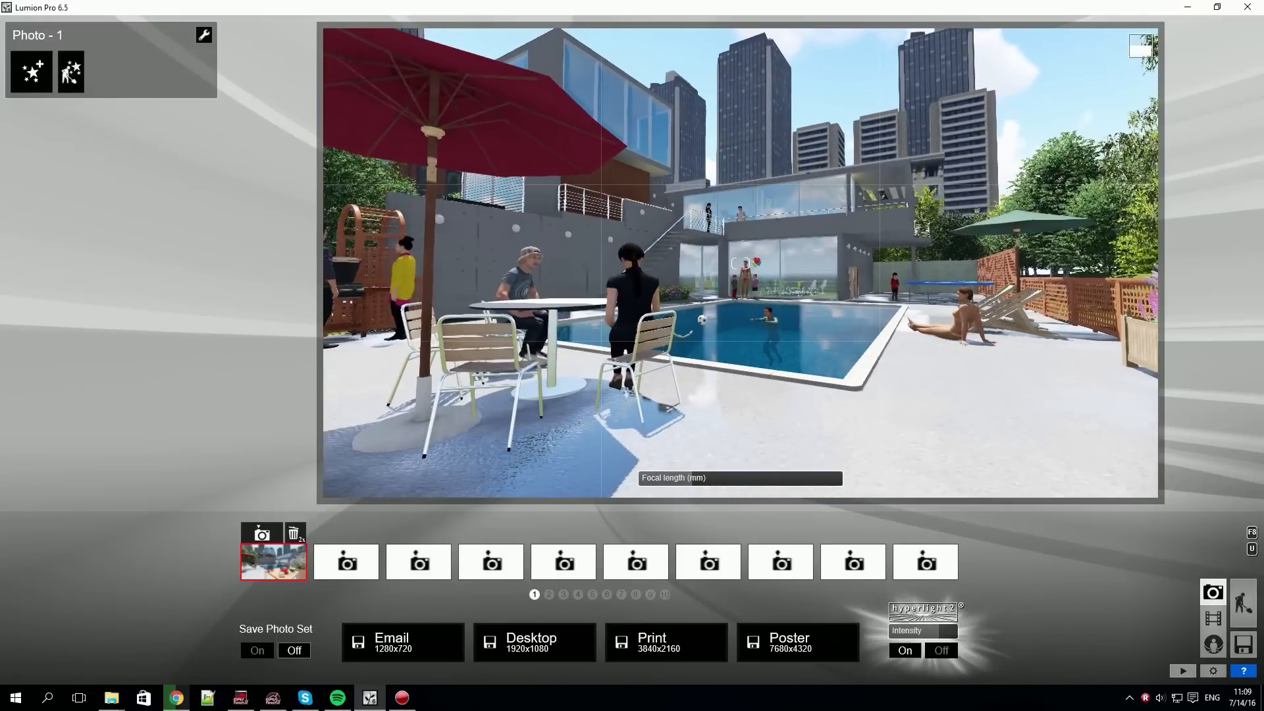
{"action": "mouse_move", "coordinate": [355, 561]}
{"action": "left_click", "coordinate": [336, 531]}
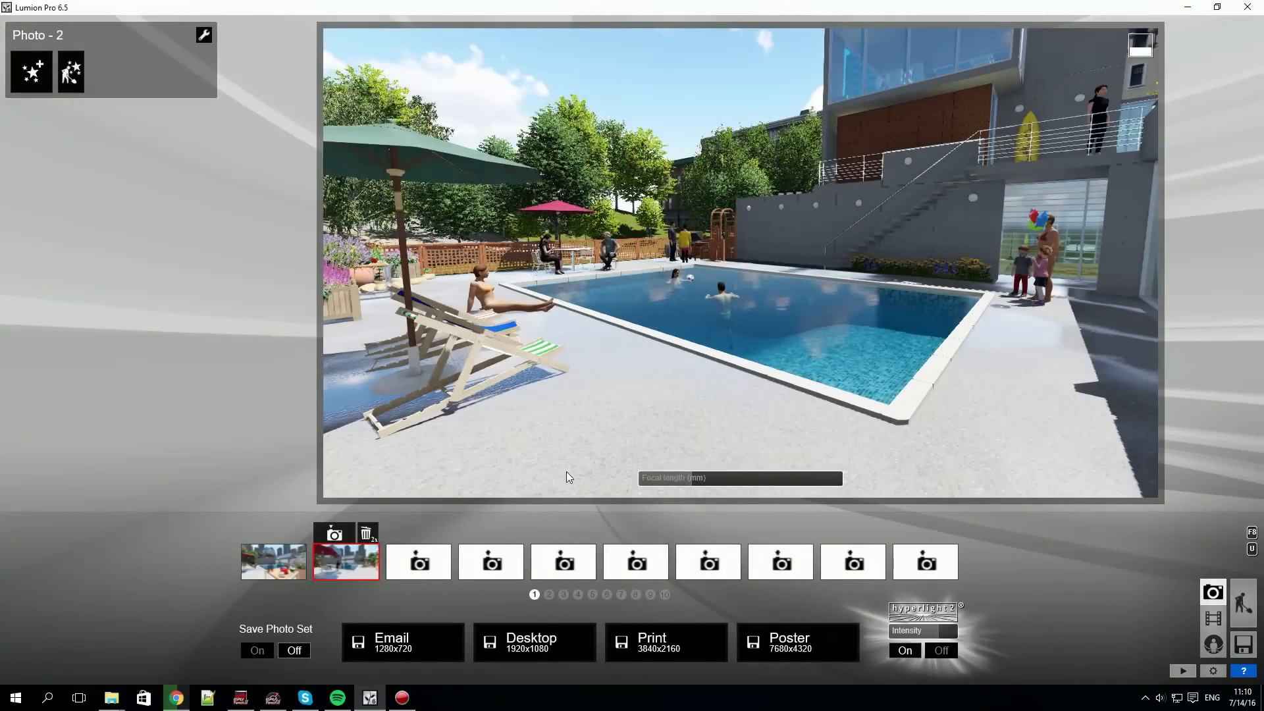
Step: Store the poolside deck-chair view as photo 3 and the furnished living room view as photo 4
{"action": "mouse_move", "coordinate": [419, 561]}
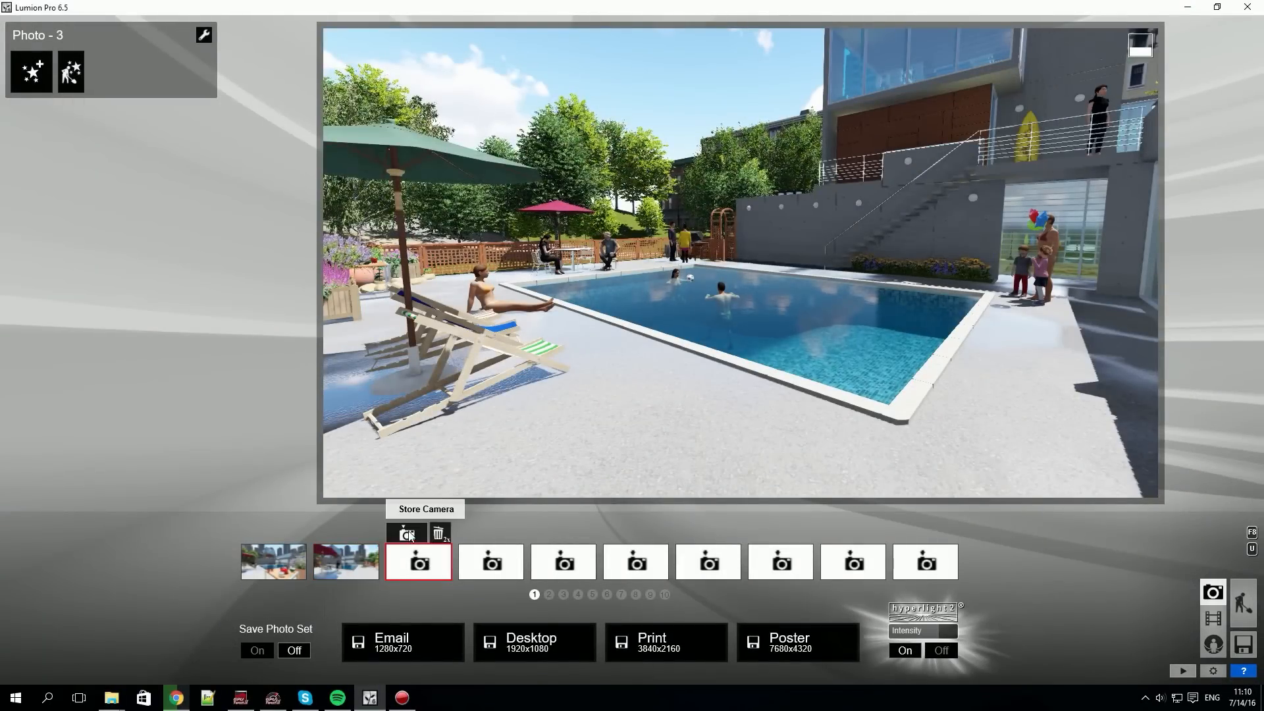
{"action": "left_click", "coordinate": [406, 533]}
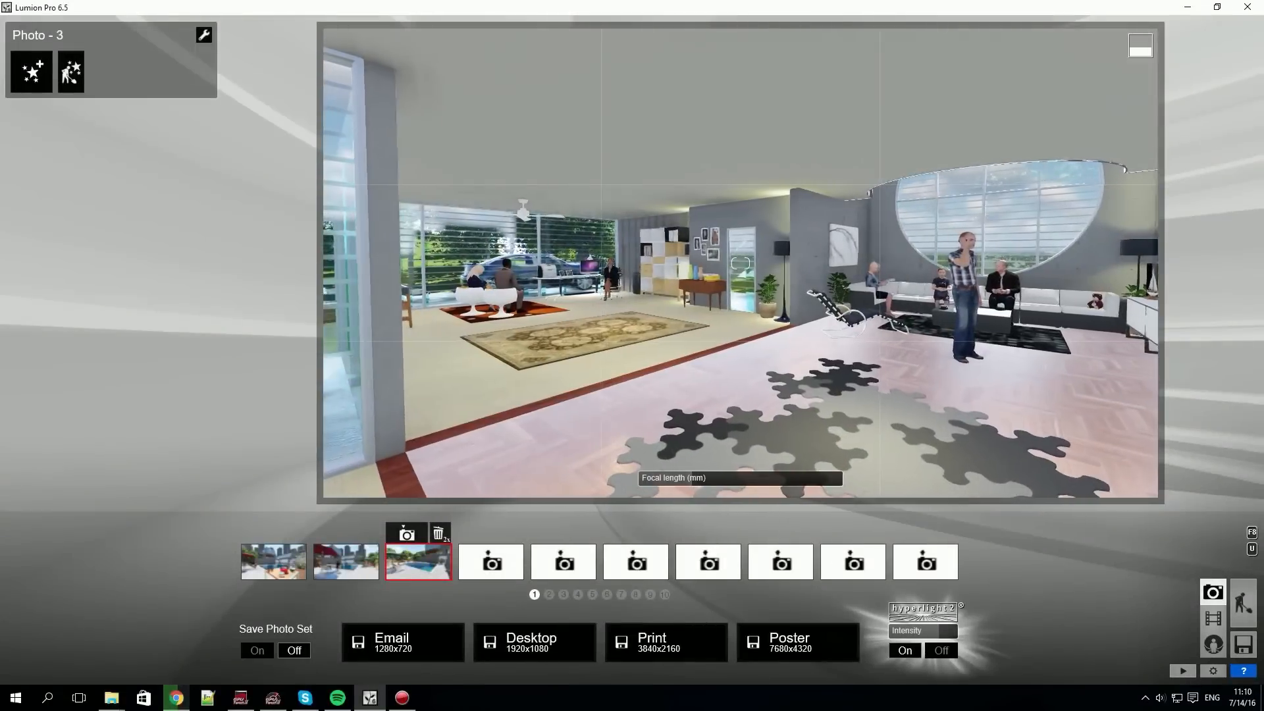
{"action": "mouse_move", "coordinate": [488, 570]}
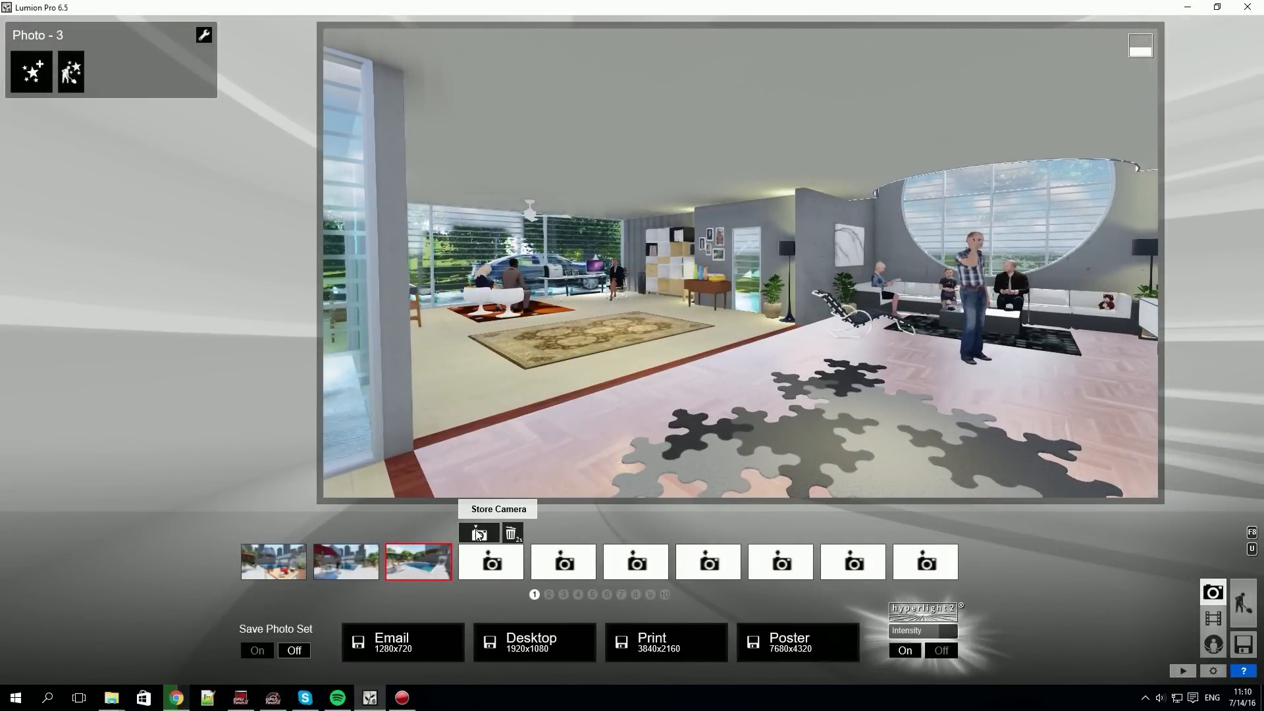
{"action": "left_click", "coordinate": [428, 557]}
Step: Recall the cameras of photos 2 and 1, check photo sets 2 and 3, and return to photo set 1
{"action": "left_click", "coordinate": [348, 561]}
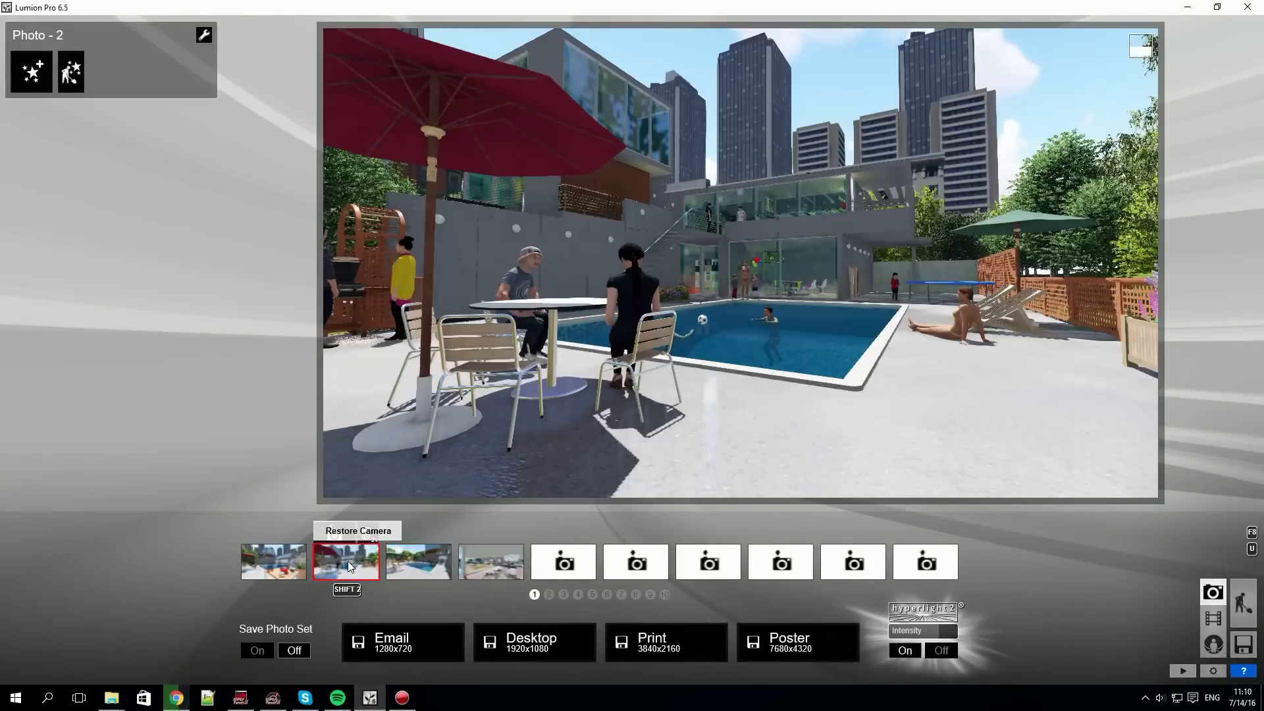
{"action": "left_click", "coordinate": [292, 562]}
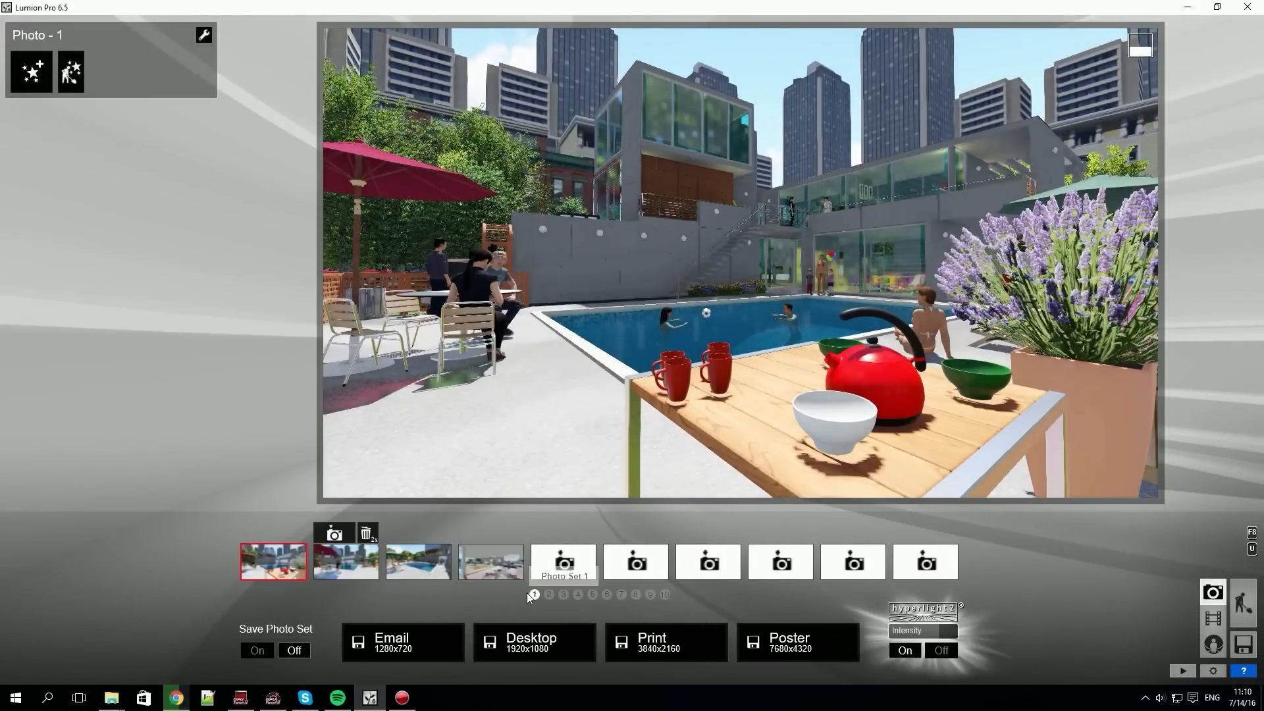
{"action": "left_click", "coordinate": [549, 594]}
{"action": "left_click", "coordinate": [564, 594]}
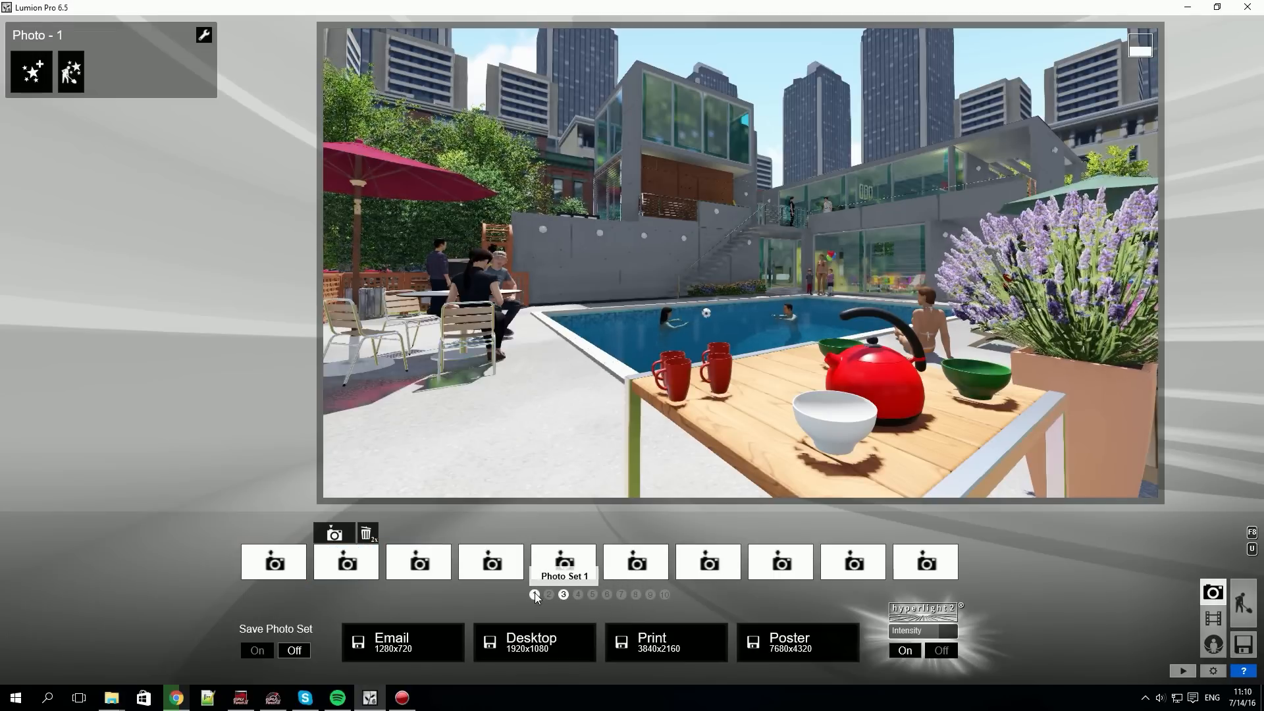
{"action": "left_click", "coordinate": [535, 594]}
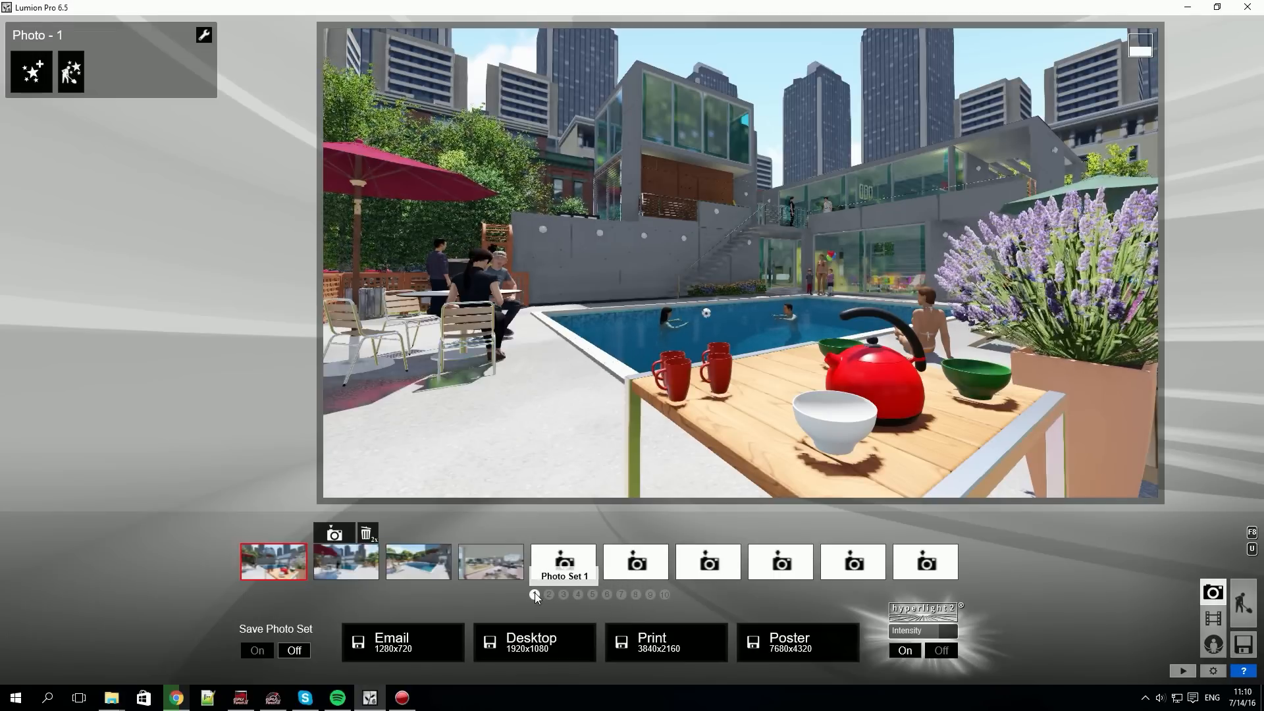
Step: Review the photo effect categories from Weather through Artistic and add the Sketch effect to photo 1
{"action": "left_click", "coordinate": [33, 69]}
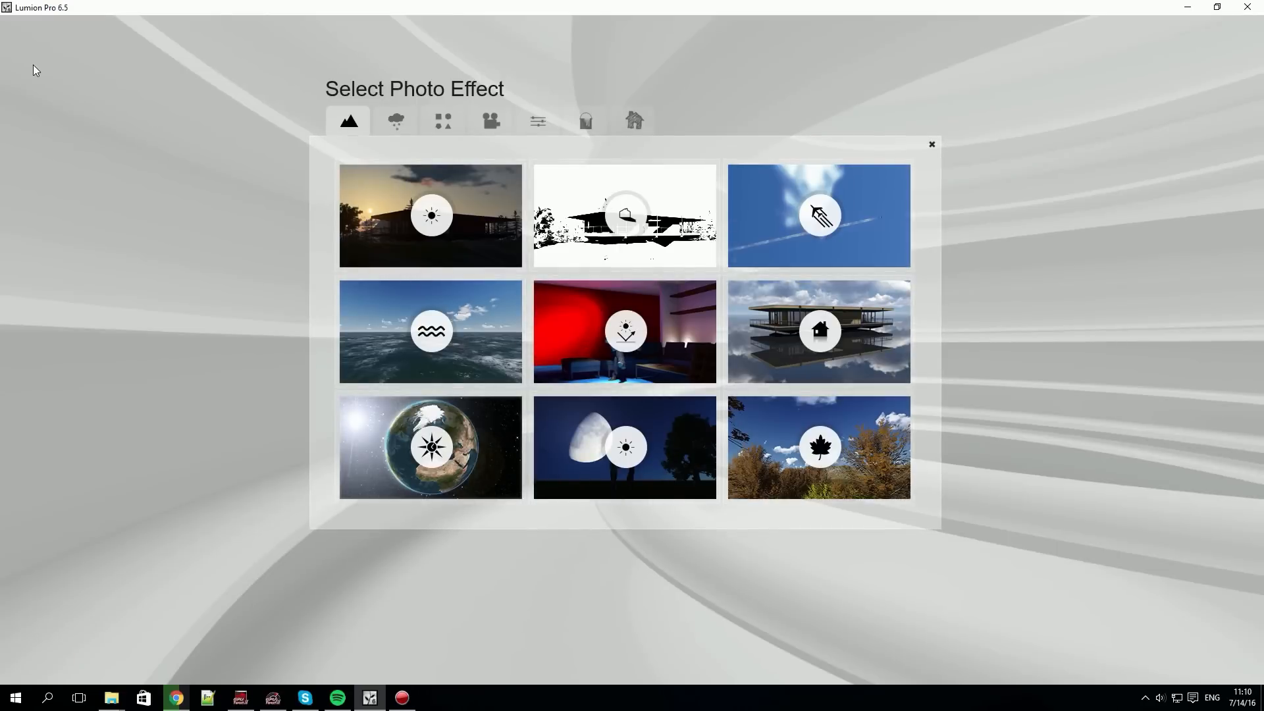
{"action": "left_click", "coordinate": [395, 121]}
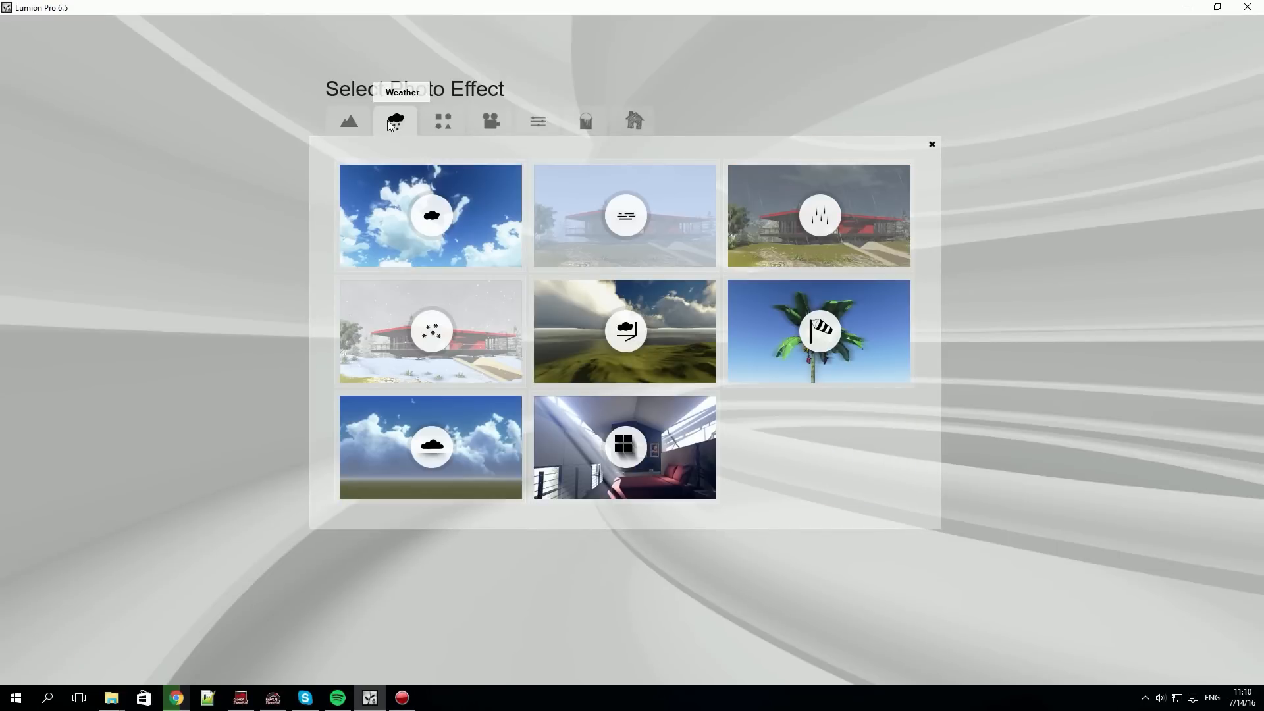
{"action": "left_click", "coordinate": [446, 124]}
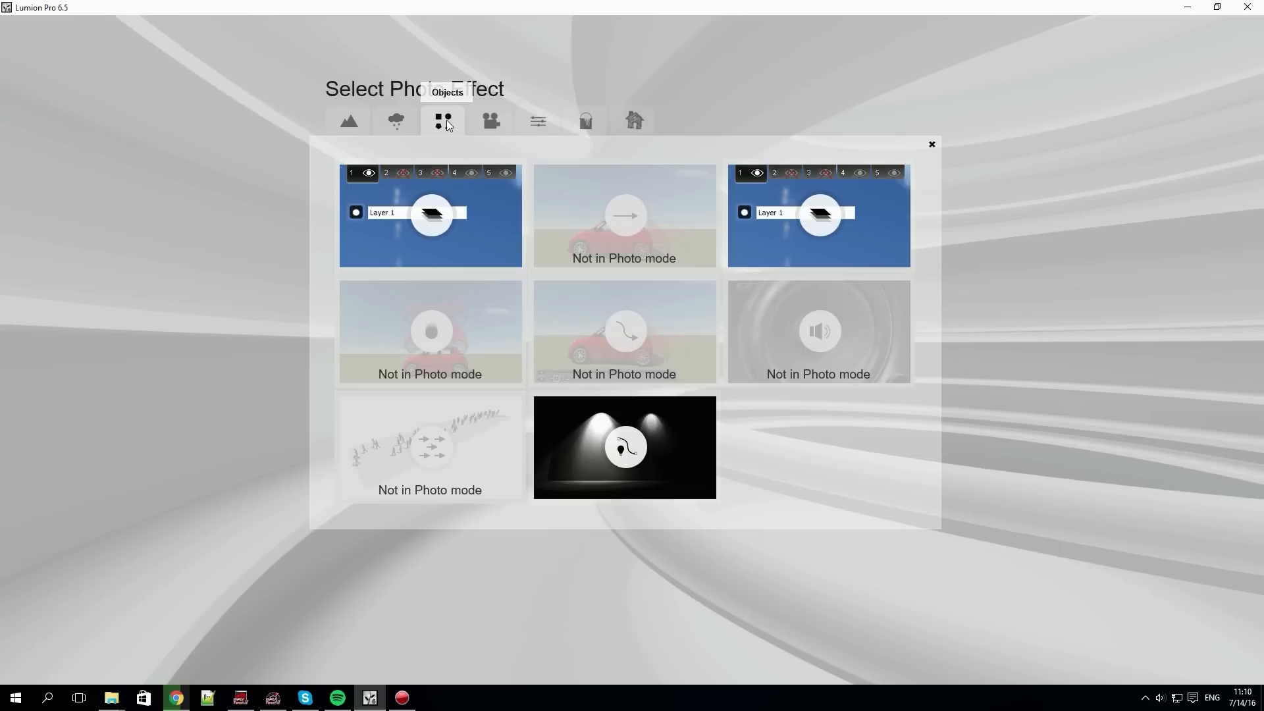
{"action": "left_click", "coordinate": [491, 124]}
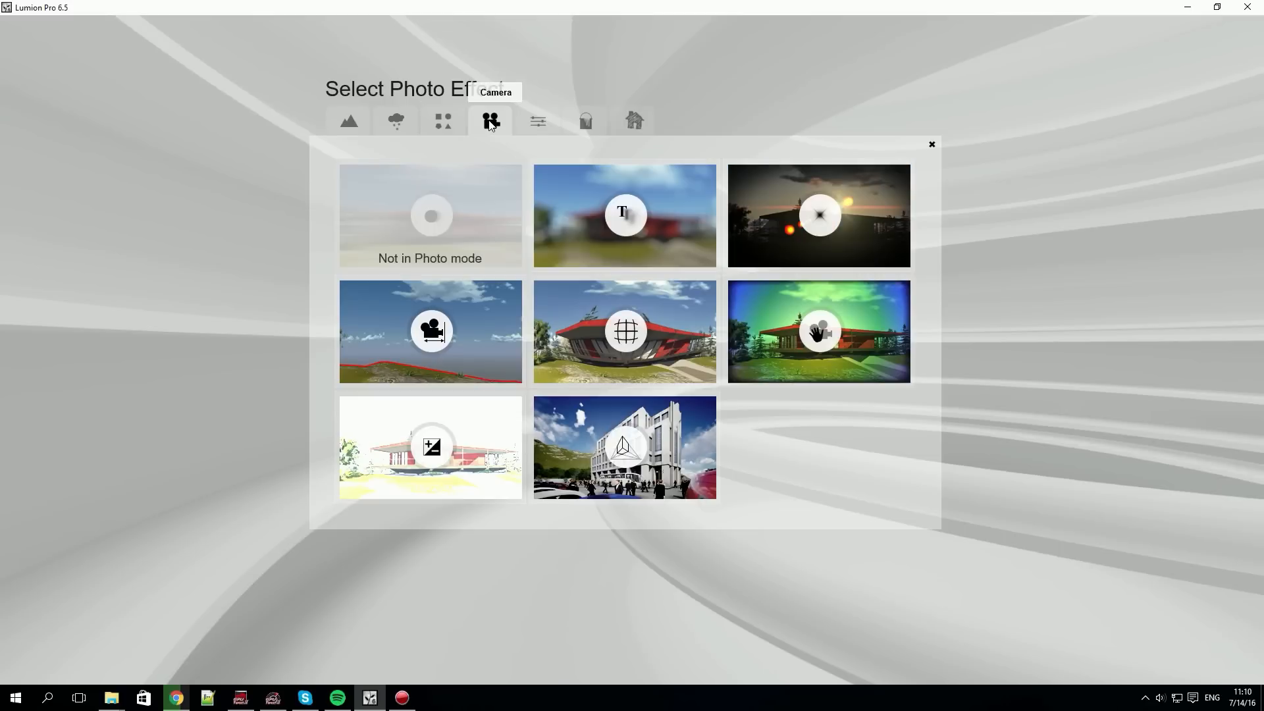
{"action": "left_click", "coordinate": [549, 120]}
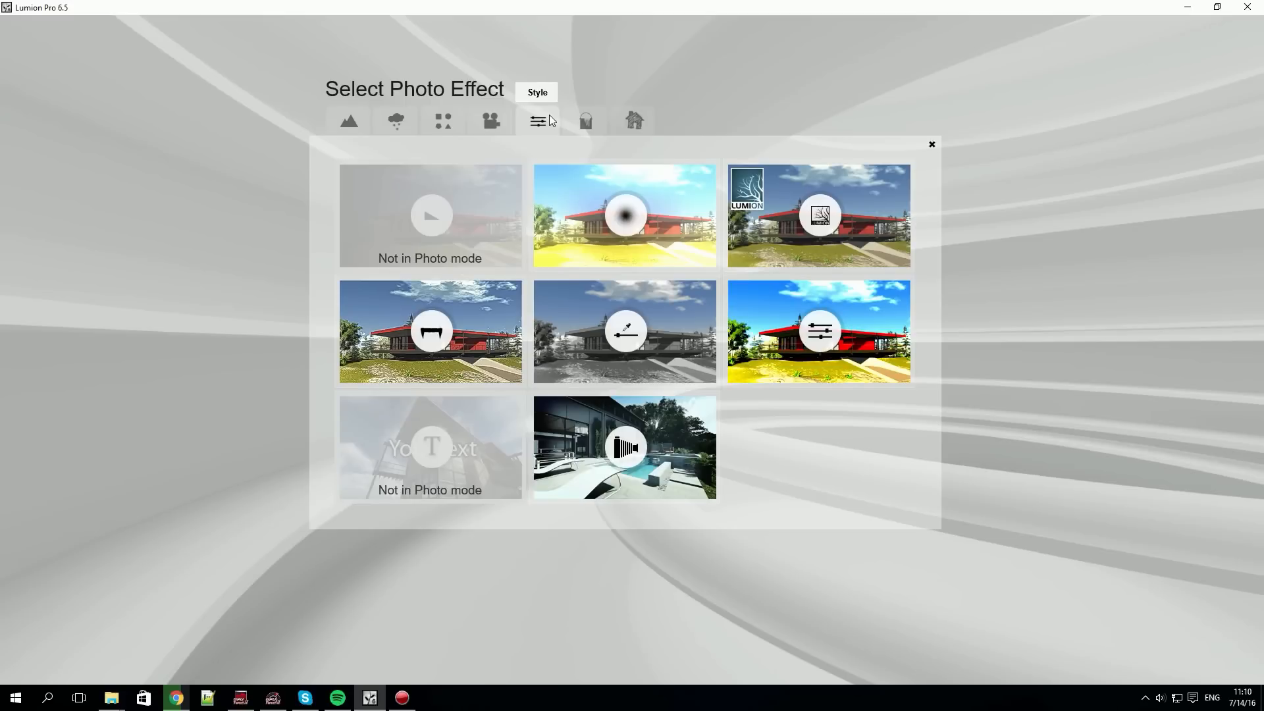
{"action": "left_click", "coordinate": [587, 122]}
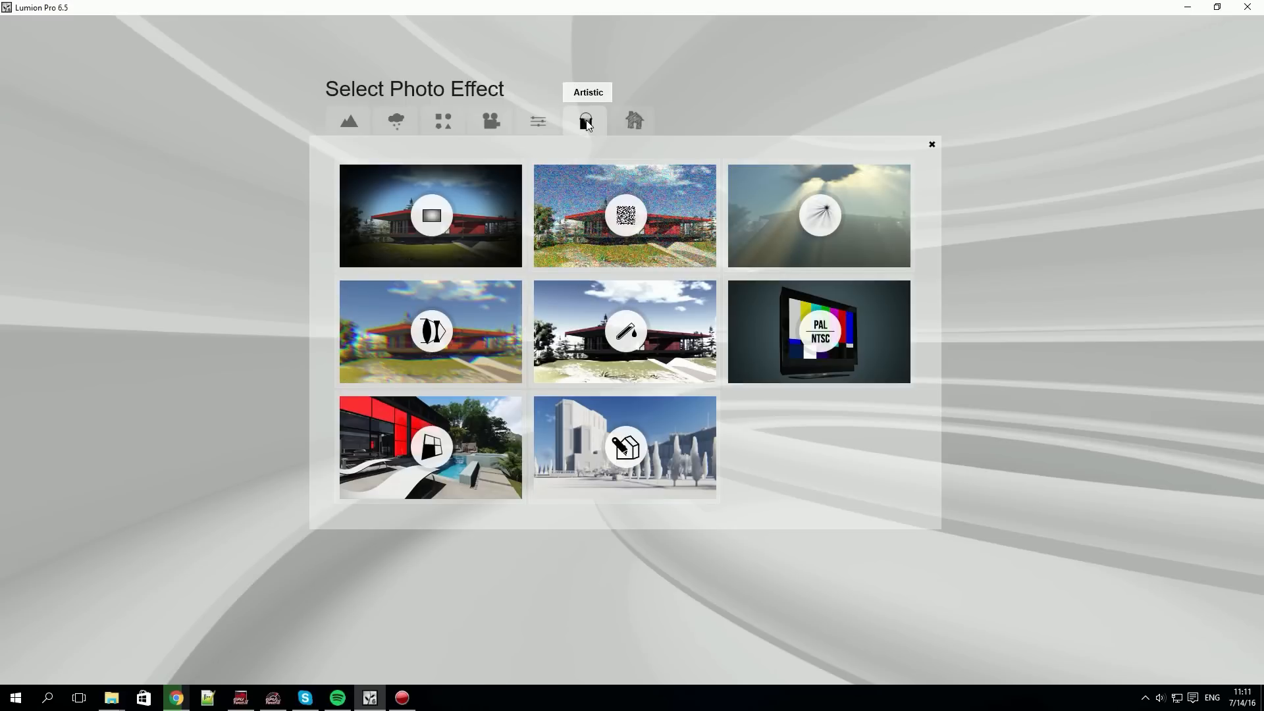
{"action": "left_click", "coordinate": [634, 125]}
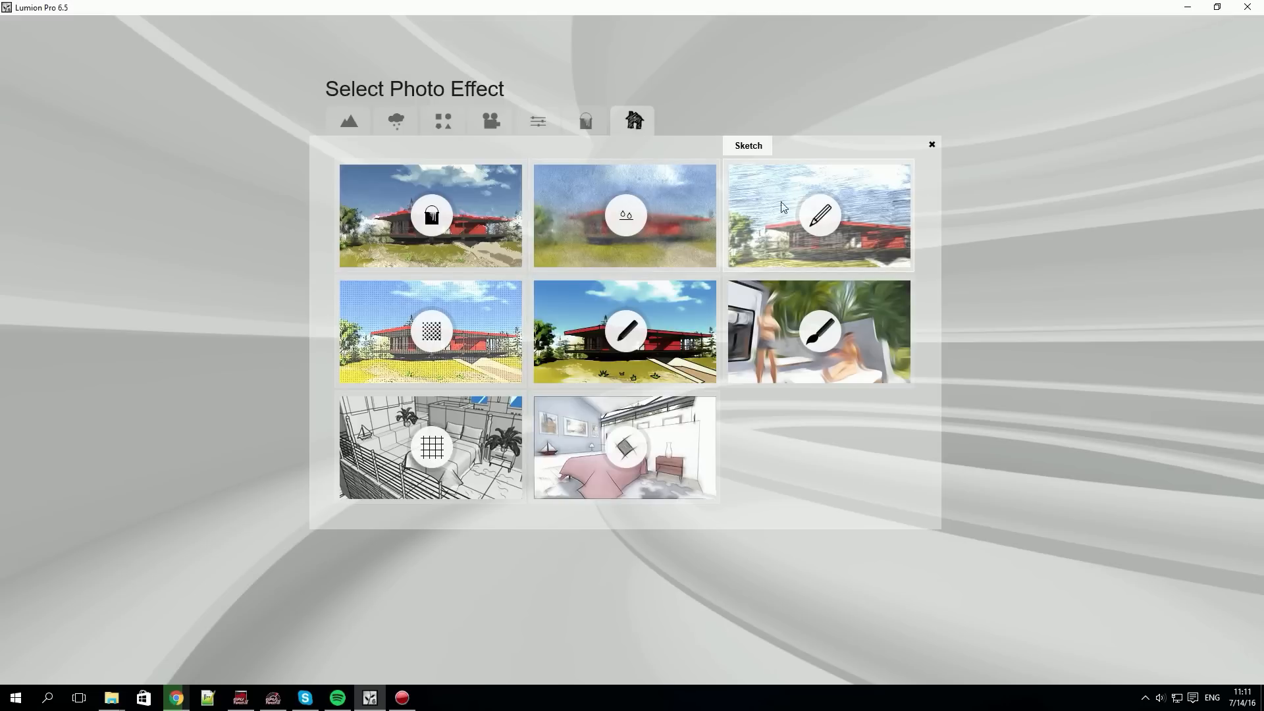
{"action": "left_click", "coordinate": [841, 221]}
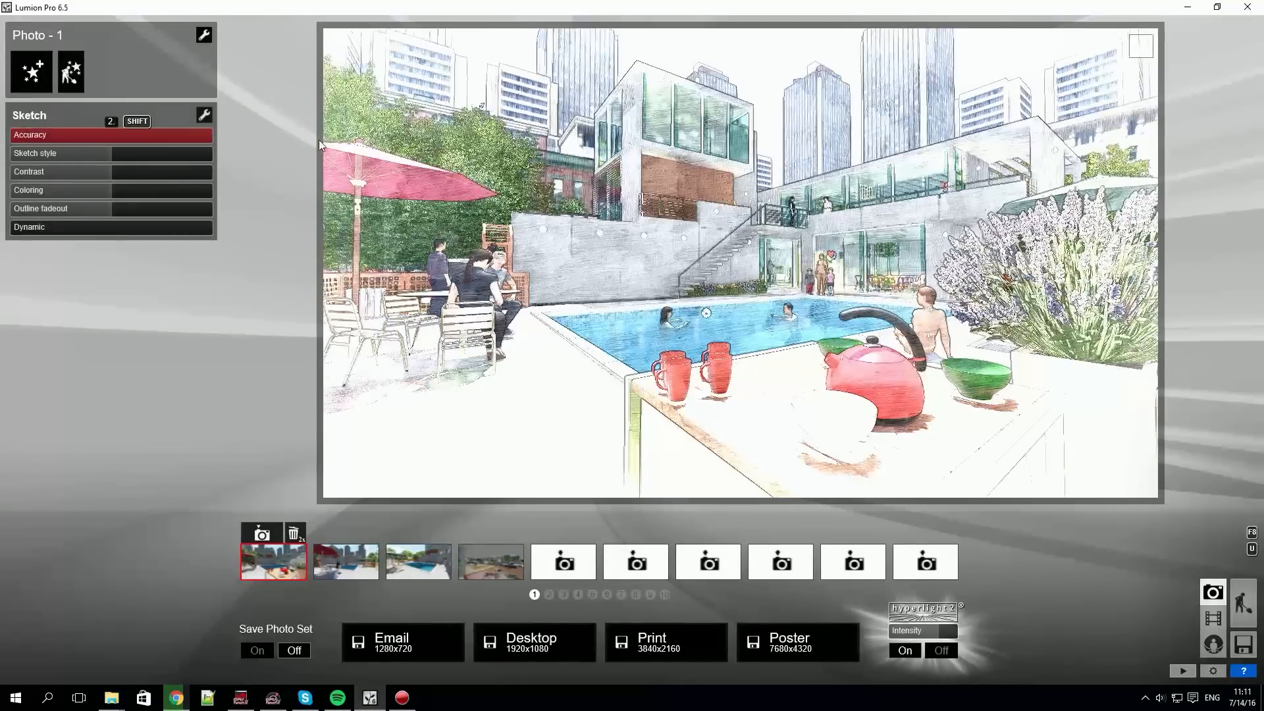
Step: Set the Sketch effect's accuracy to 0.9, lower its sketch style slightly, and raise contrast, coloring, outline fadeout and dynamic
{"action": "mouse_move", "coordinate": [112, 138]}
{"action": "left_mouse_down"}
{"action": "mouse_move", "coordinate": [66, 135]}
{"action": "mouse_move", "coordinate": [161, 154]}
{"action": "mouse_move", "coordinate": [79, 149]}
{"action": "mouse_move", "coordinate": [188, 190]}
{"action": "mouse_move", "coordinate": [51, 210]}
{"action": "left_mouse_up"}
{"action": "left_click_drag", "start_coordinate": [126, 211], "coordinate": [187, 201]}
{"action": "mouse_move", "coordinate": [31, 221]}
{"action": "left_mouse_down"}
{"action": "mouse_move", "coordinate": [216, 230]}
{"action": "mouse_move", "coordinate": [66, 225]}
{"action": "mouse_move", "coordinate": [90, 226]}
{"action": "left_mouse_up"}
{"action": "left_click", "coordinate": [98, 134]}
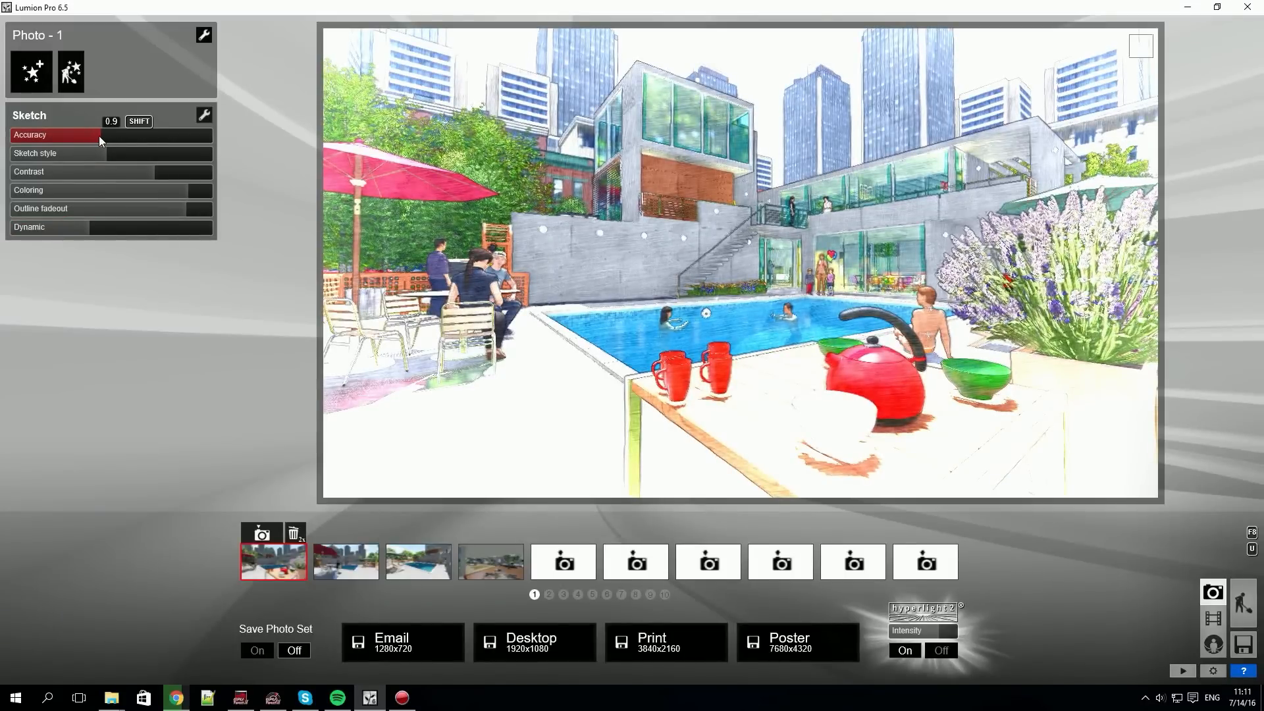
Step: Add the Sun effect to photo 2 and lower the sun height until the pool scene turns to dusk
{"action": "left_click", "coordinate": [366, 567]}
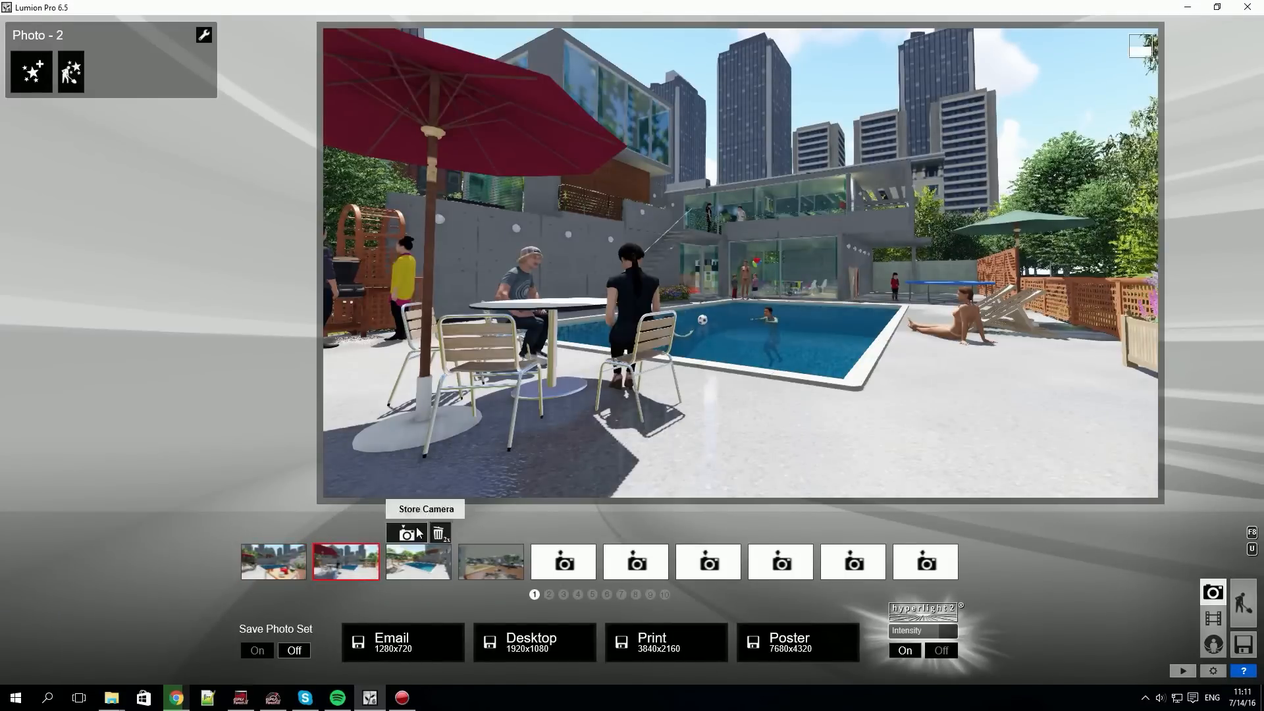
{"action": "left_click", "coordinate": [31, 71]}
{"action": "left_click", "coordinate": [414, 250]}
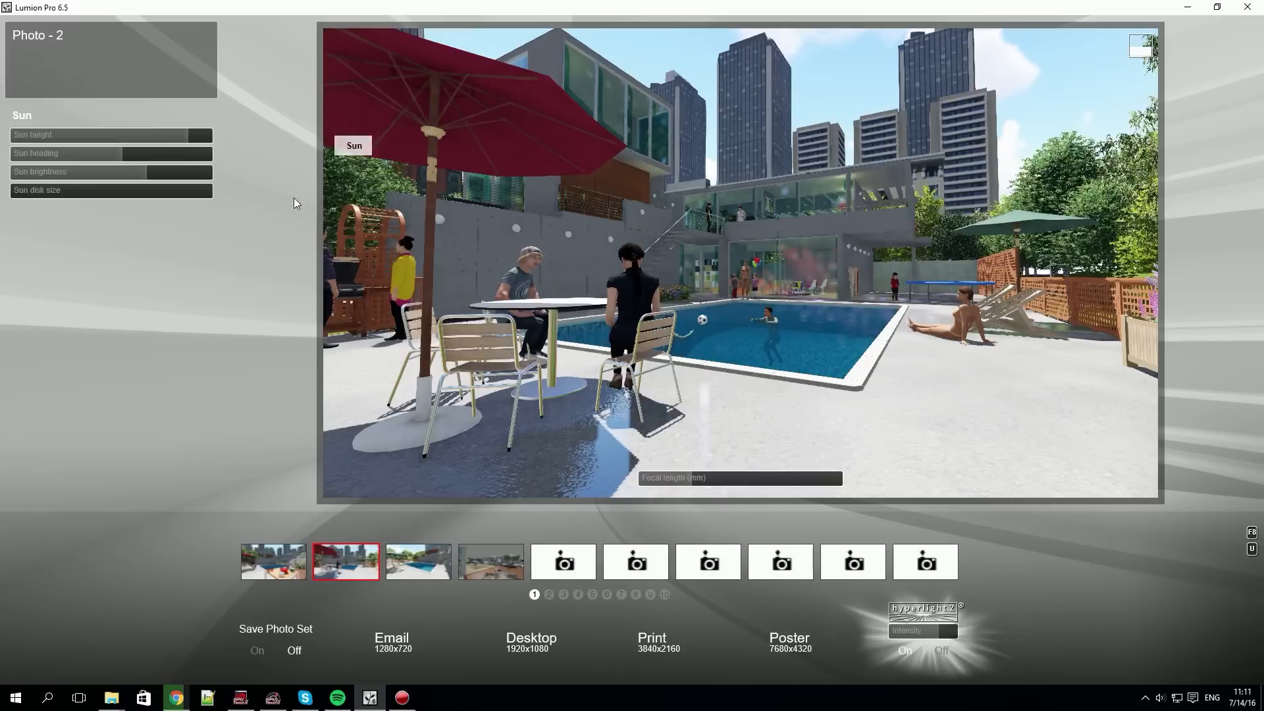
{"action": "left_click_drag", "start_coordinate": [151, 137], "coordinate": [116, 139]}
{"action": "left_click", "coordinate": [141, 135]}
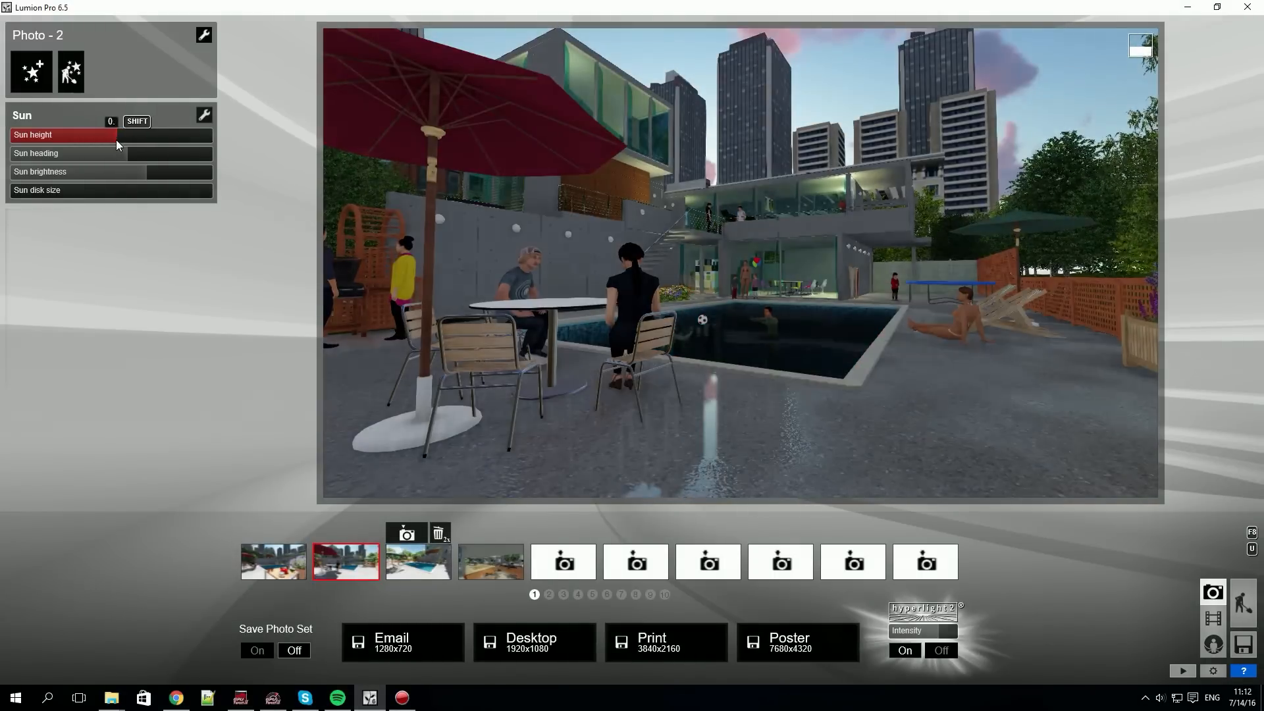
Step: Add the Reflection effect to photo 2 and compare speedray reflections off and on, leaving them on
{"action": "left_click", "coordinate": [45, 65]}
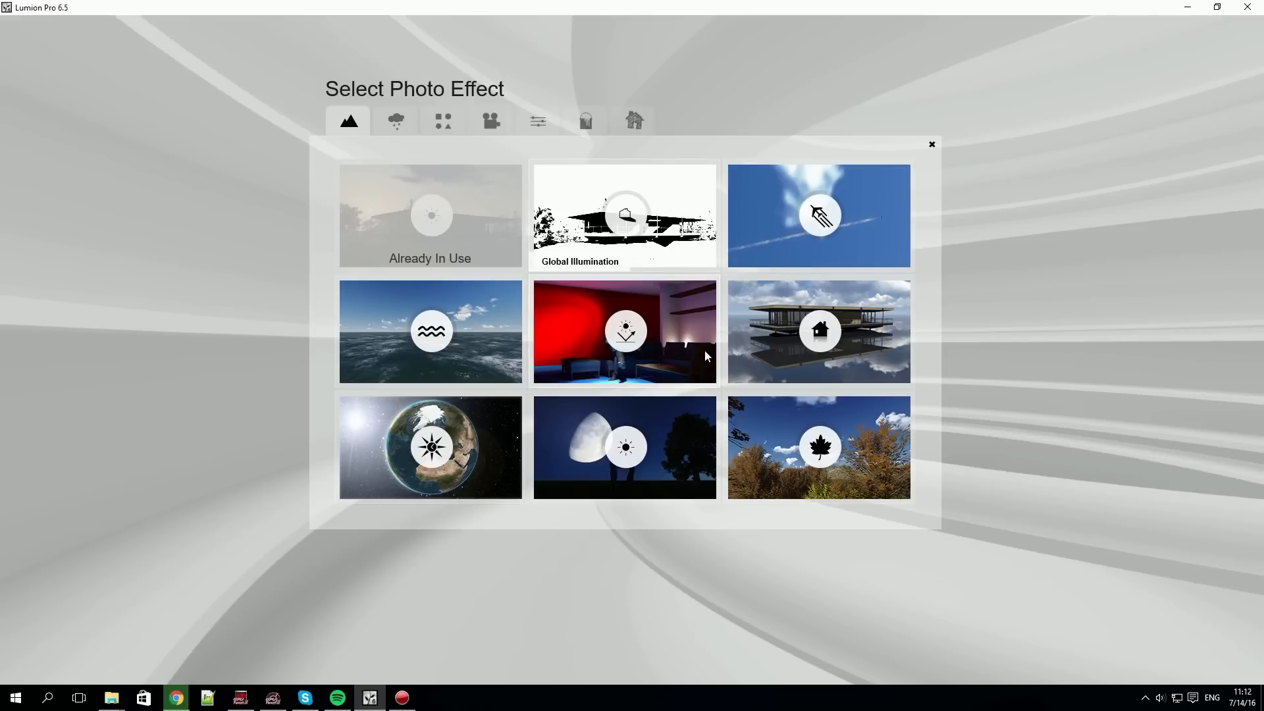
{"action": "left_click", "coordinate": [816, 350]}
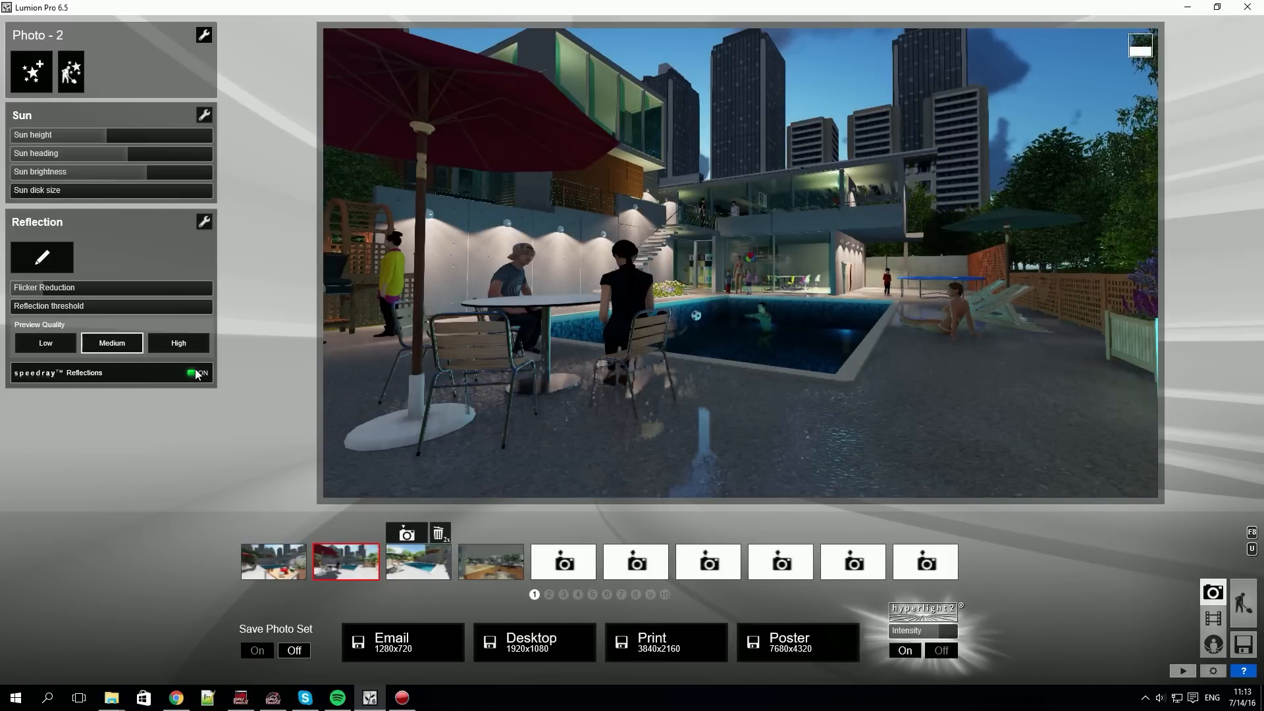
{"action": "left_click", "coordinate": [196, 373]}
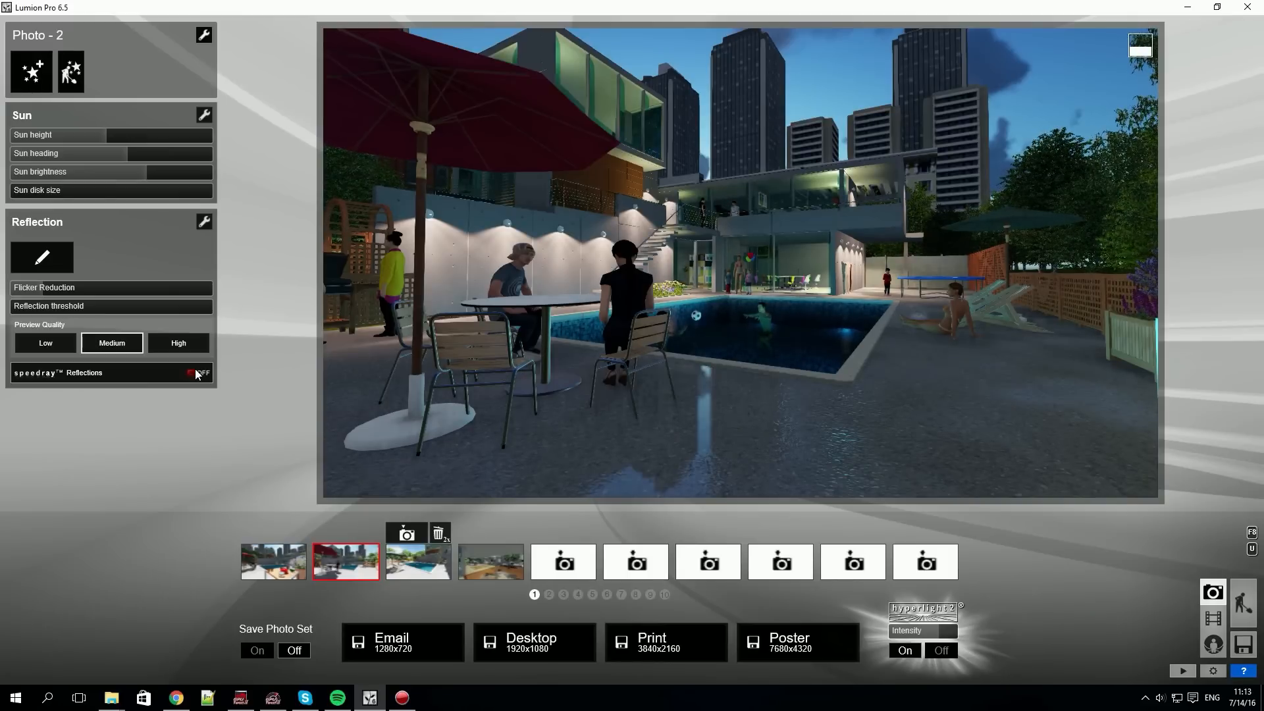
{"action": "left_click", "coordinate": [196, 373]}
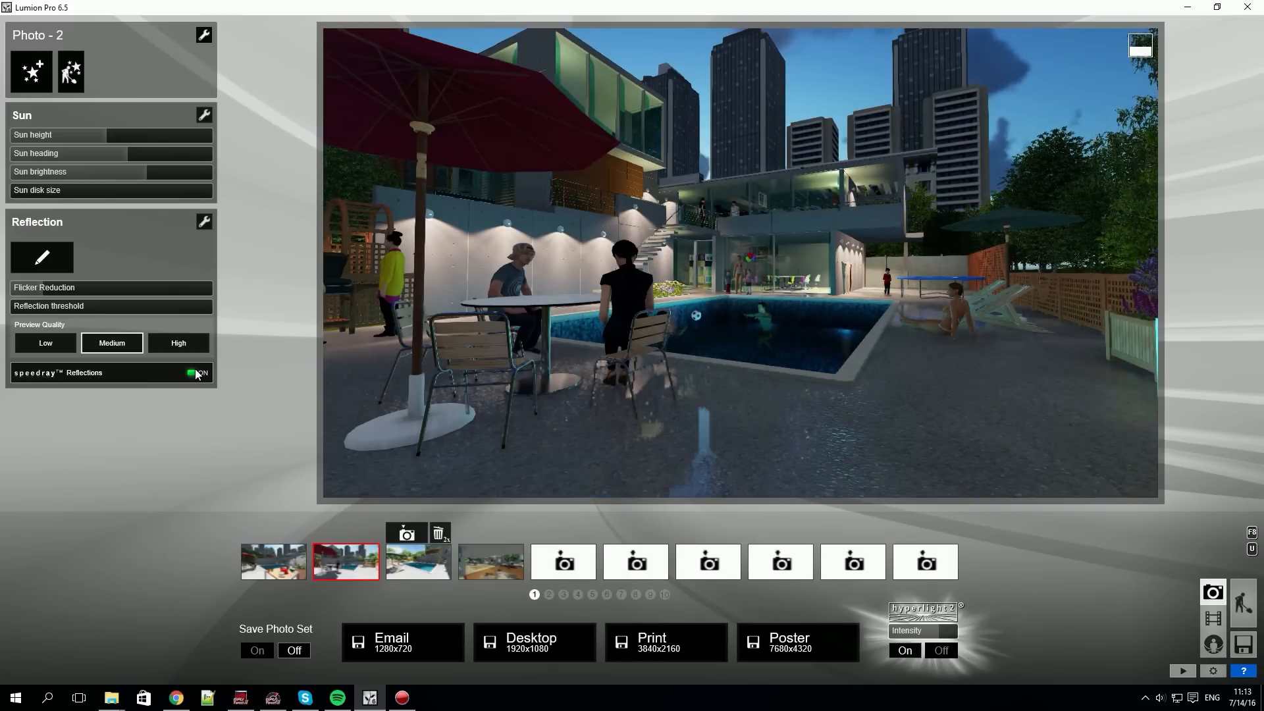
{"action": "left_click", "coordinate": [196, 373]}
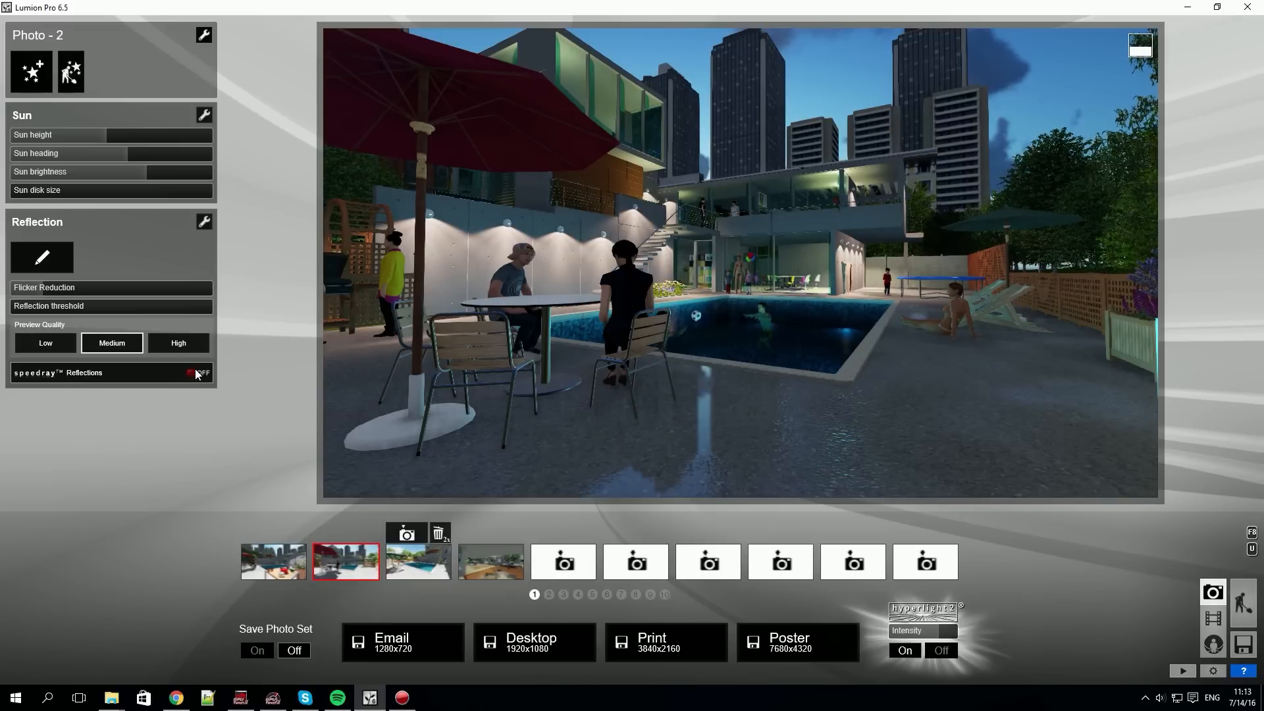
{"action": "left_click", "coordinate": [196, 373]}
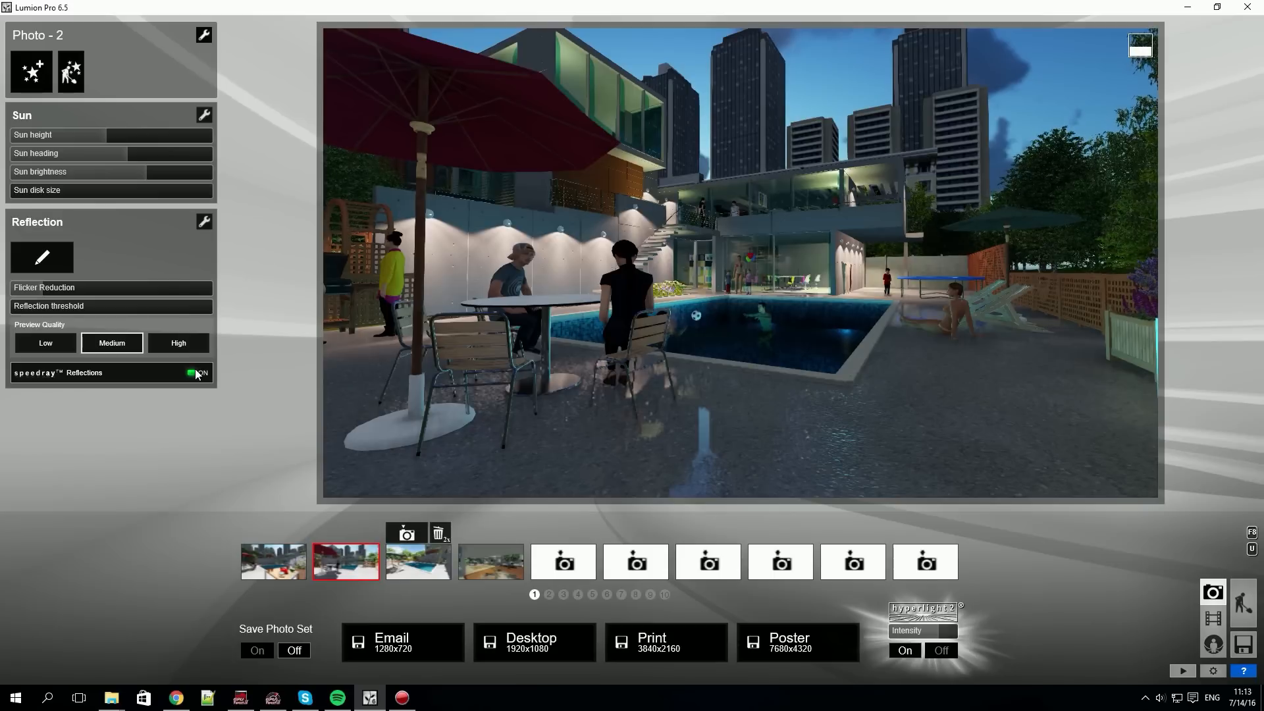
Step: Add two reflection planes to photo 2's Reflection effect, one on the pool water and one on the upper-floor glass facade, and accept them
{"action": "left_click", "coordinate": [43, 263]}
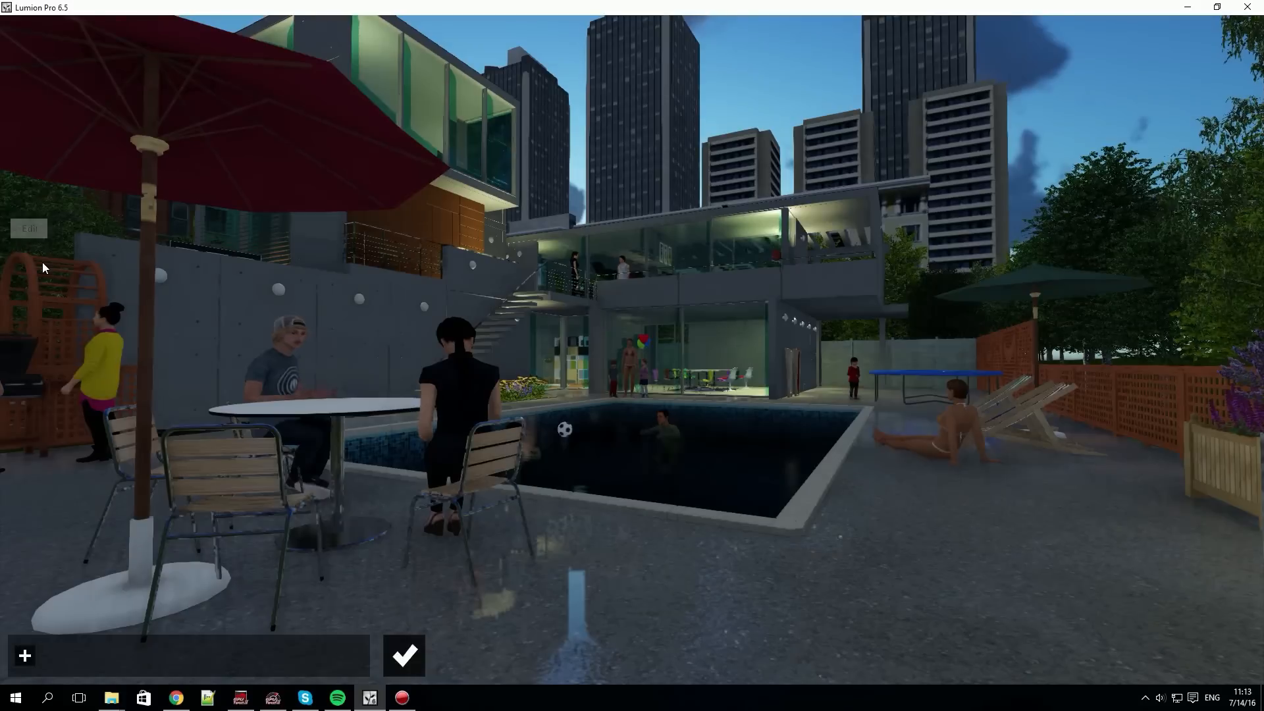
{"action": "left_click", "coordinate": [26, 656]}
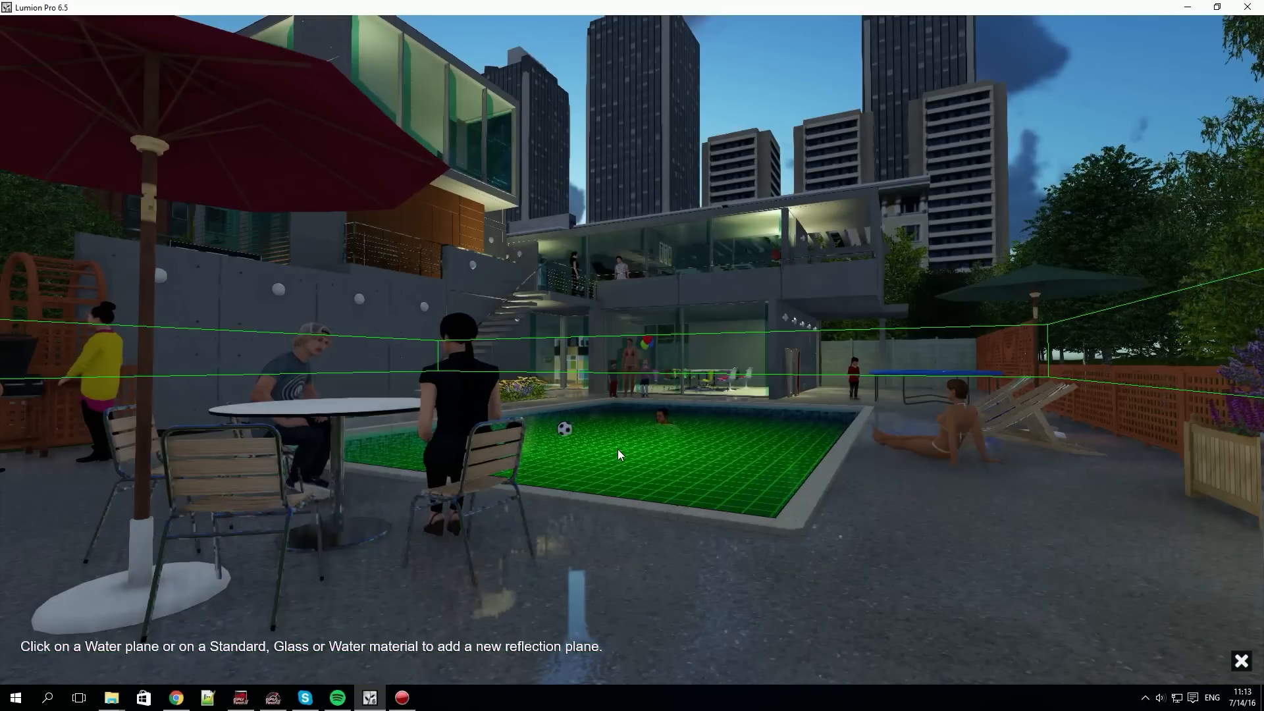
{"action": "left_click", "coordinate": [617, 449]}
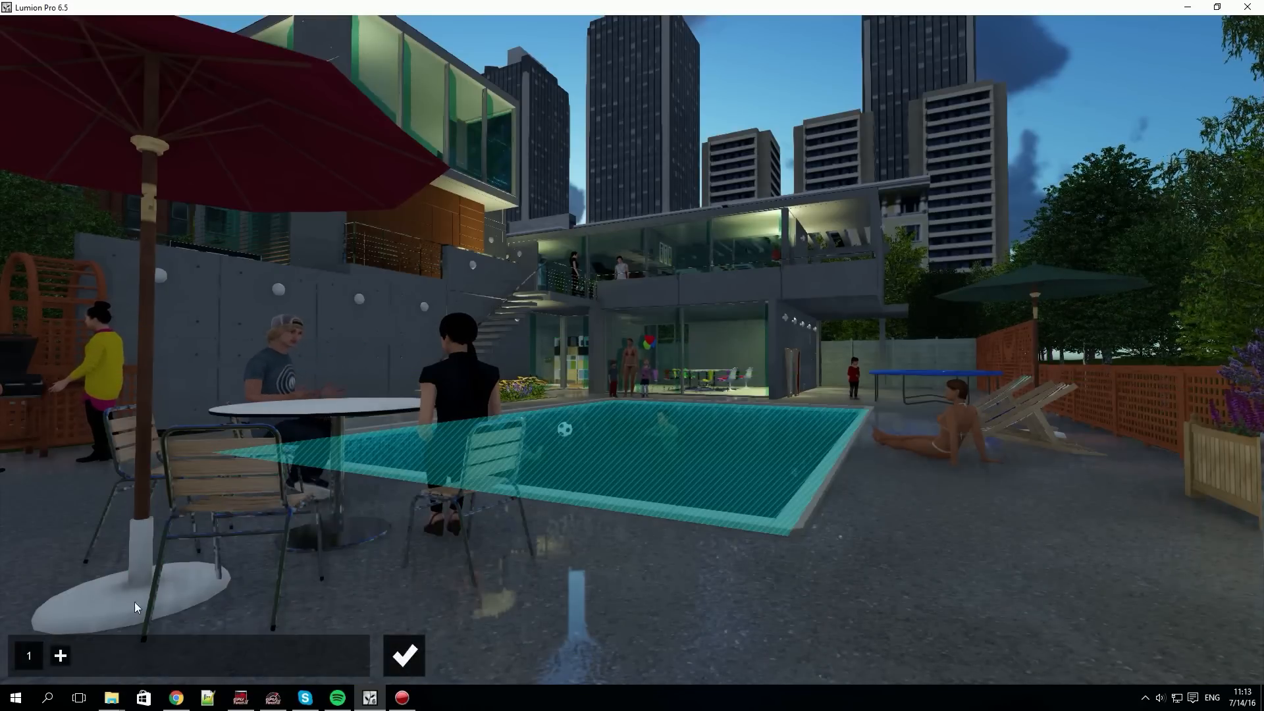
{"action": "left_click", "coordinate": [60, 656]}
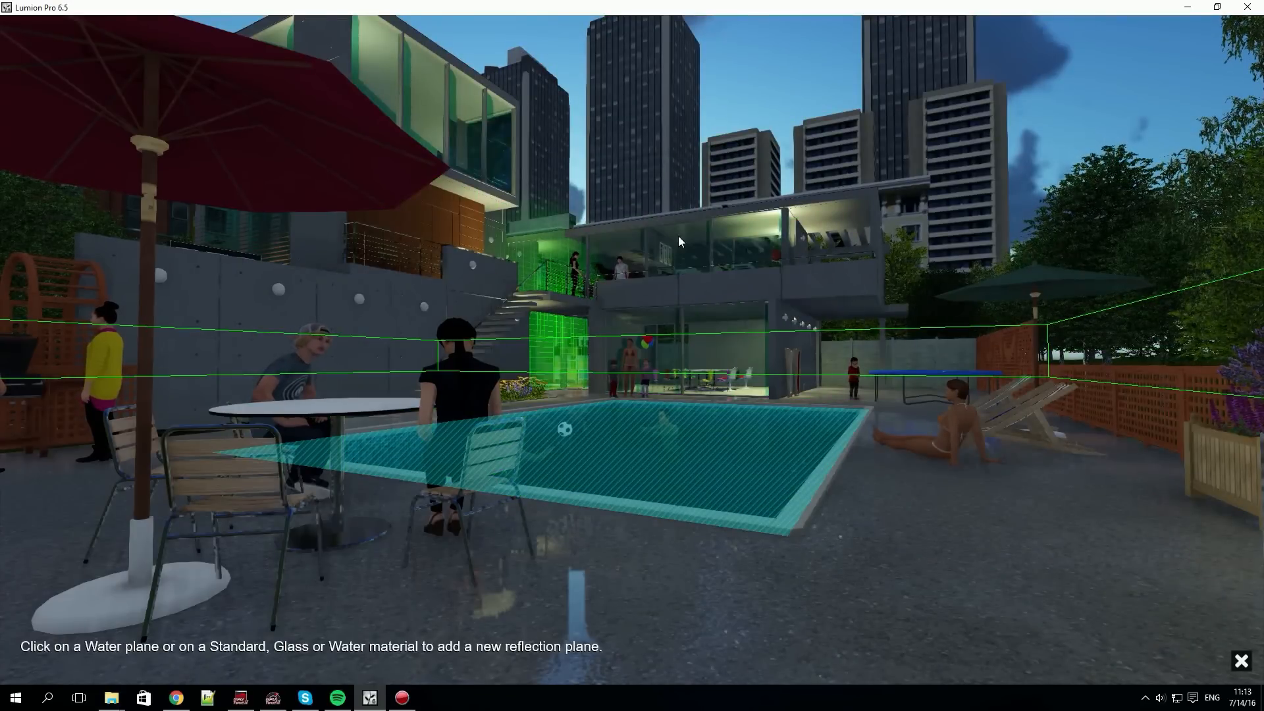
{"action": "left_click", "coordinate": [688, 247]}
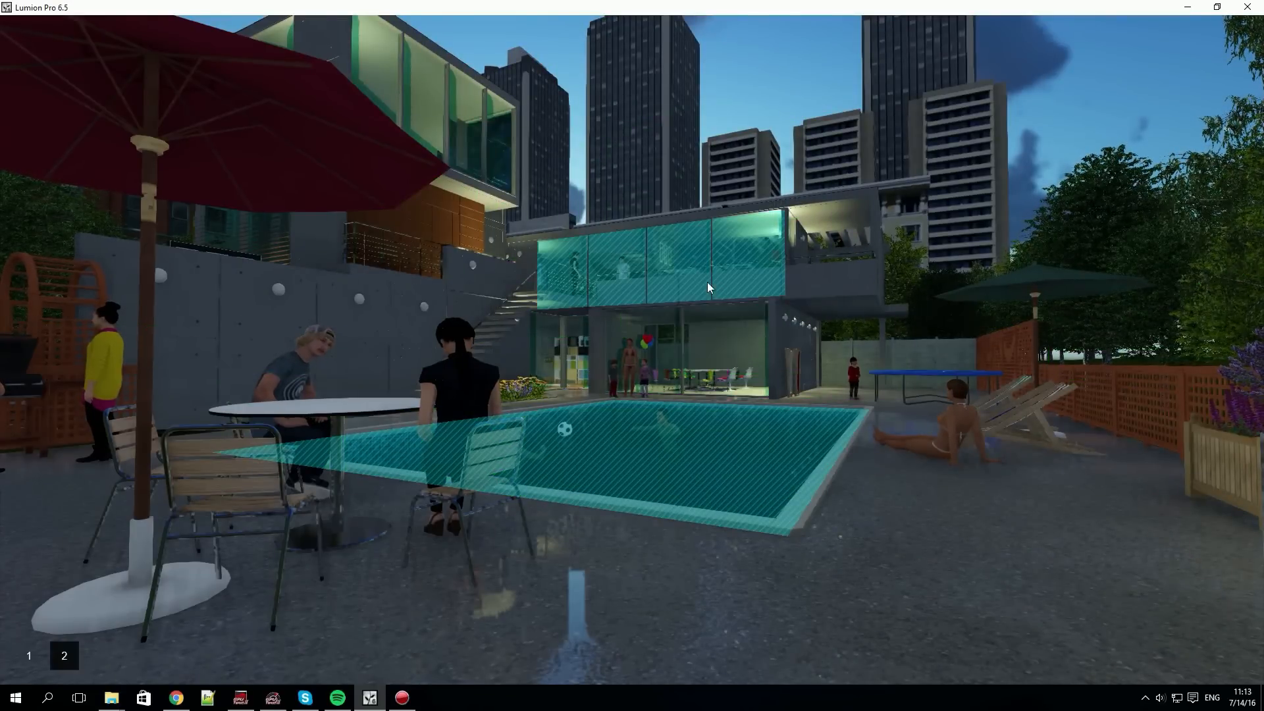
{"action": "left_click", "coordinate": [416, 660]}
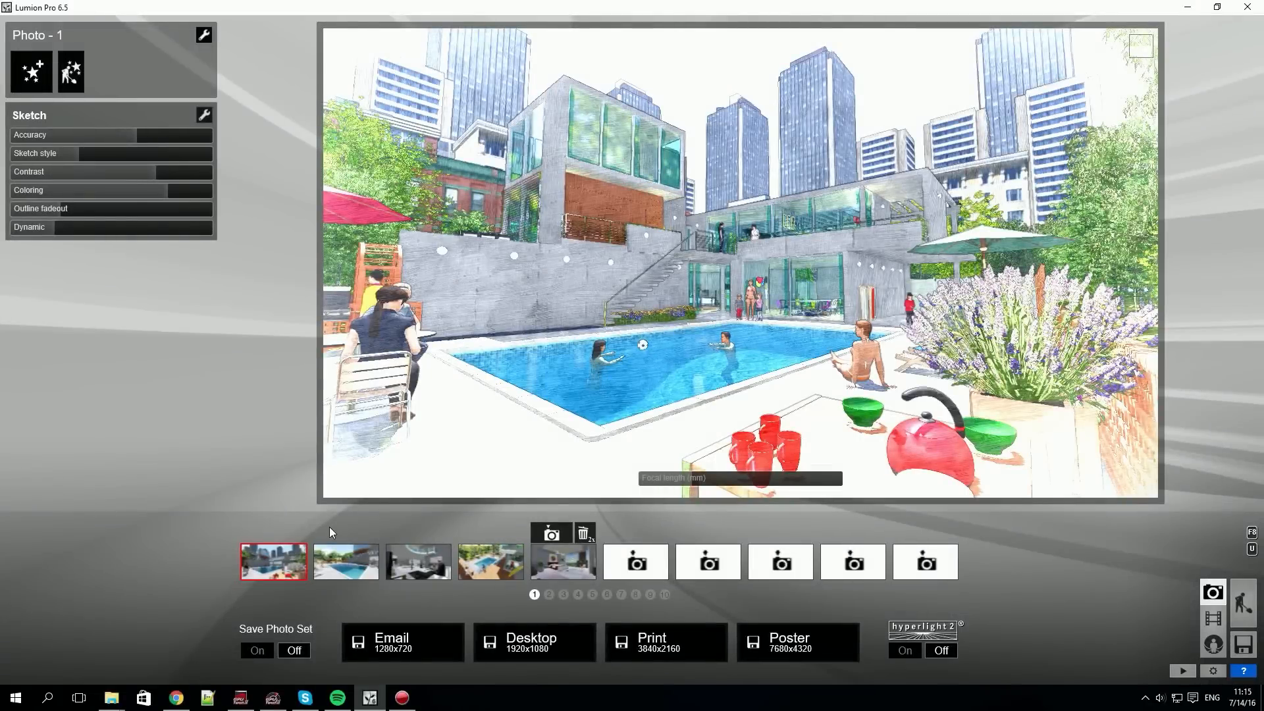
Step: Review photos 2 to 5 and the effects applied to each
{"action": "left_click", "coordinate": [329, 527]}
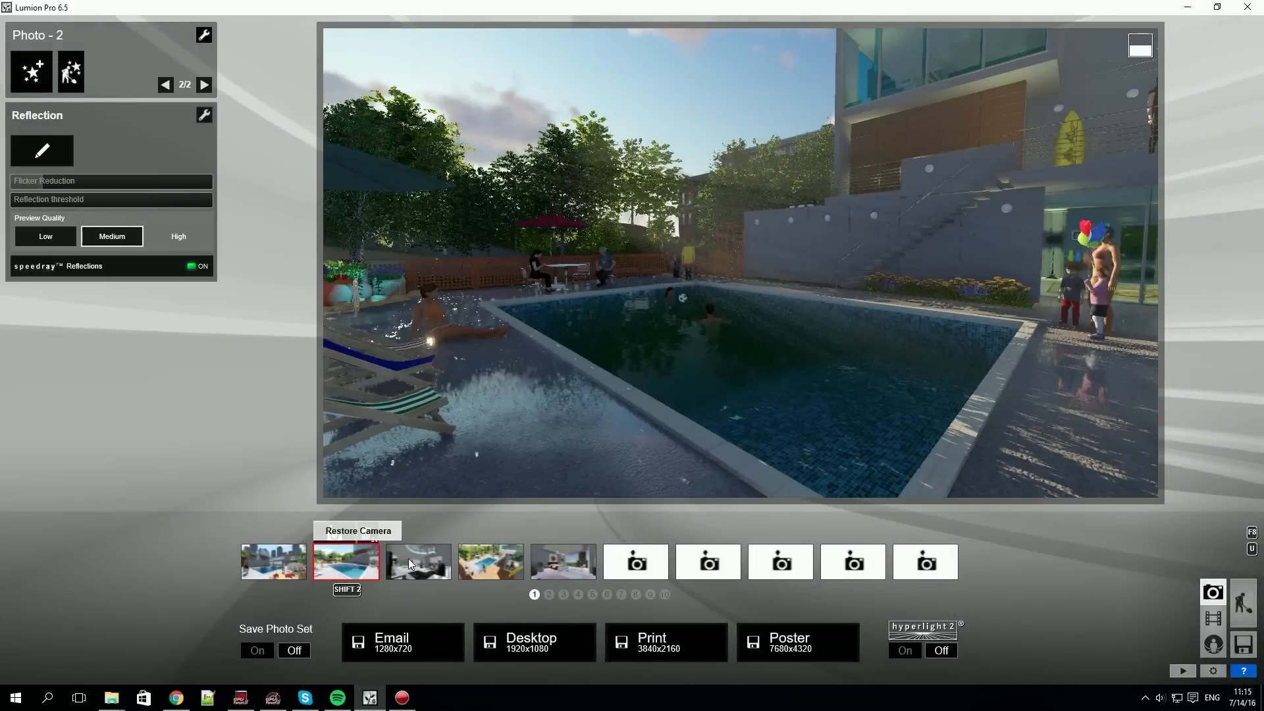
{"action": "left_click", "coordinate": [408, 558]}
{"action": "left_click", "coordinate": [495, 564]}
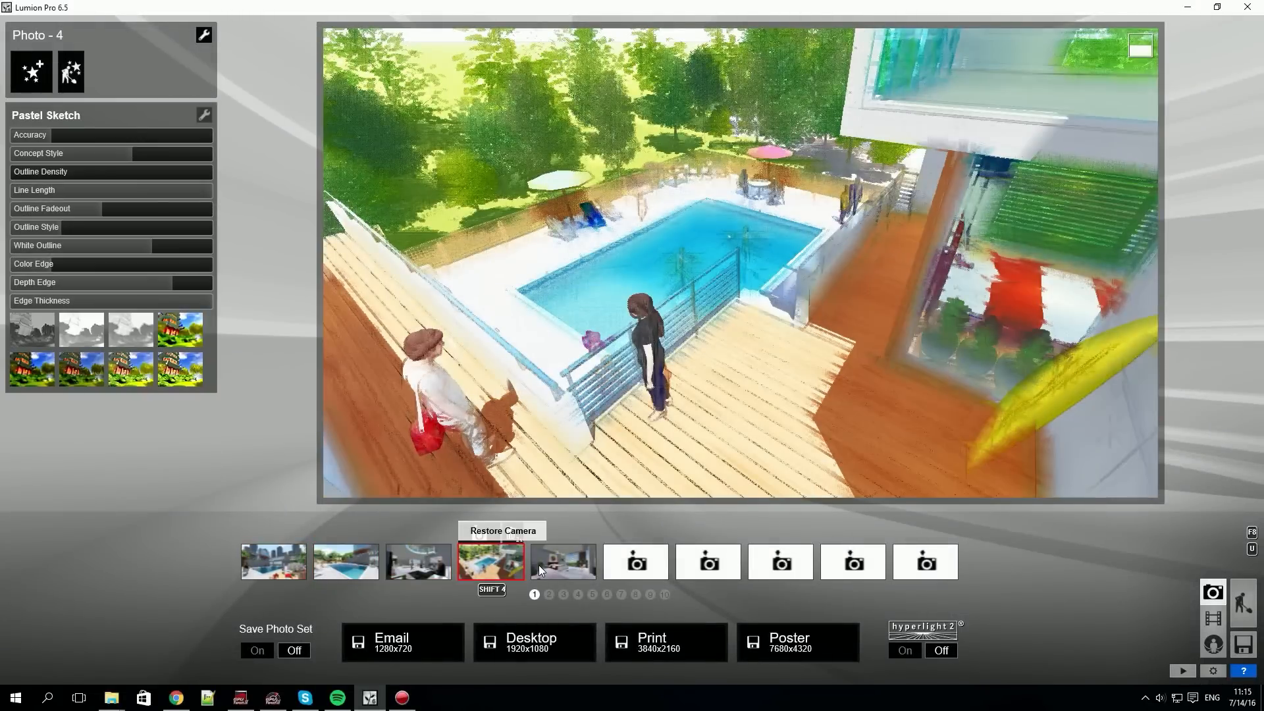
{"action": "left_click", "coordinate": [538, 565]}
Step: Turn on Hyperlight and render photo 5 at Desktop size (1920x1080), overwriting the existing image file
{"action": "left_click", "coordinate": [904, 650]}
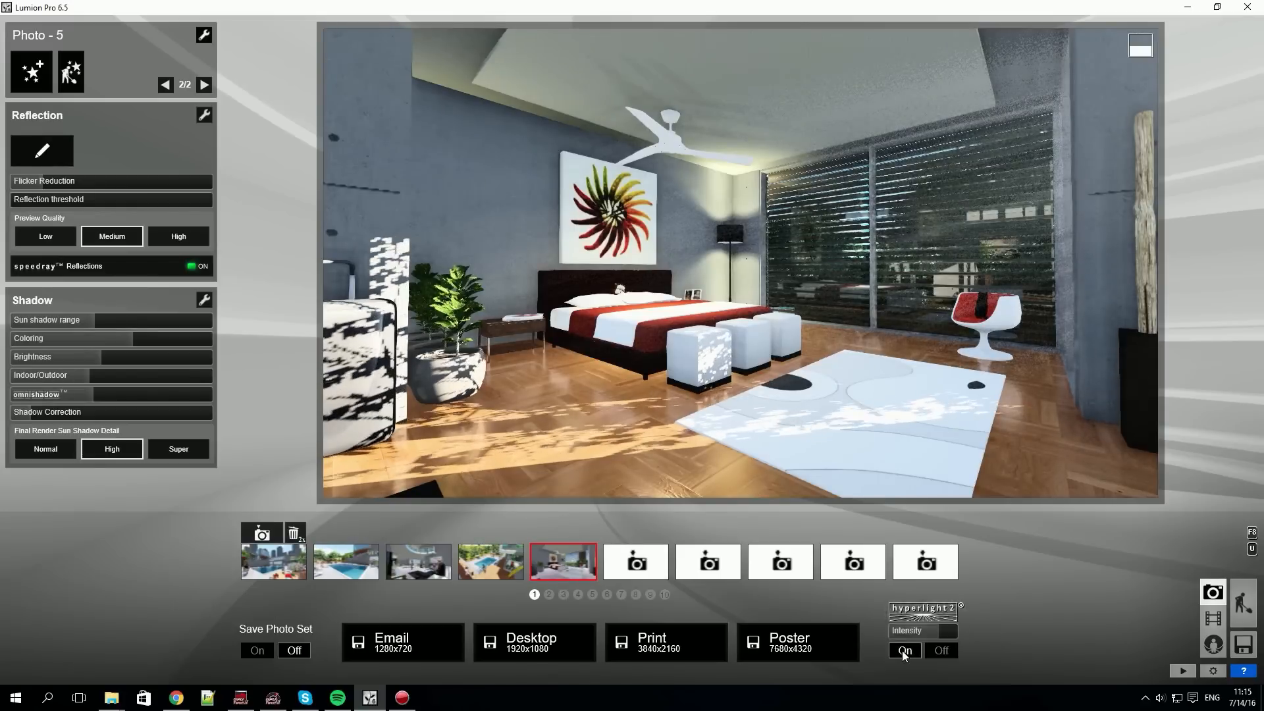
{"action": "left_click", "coordinate": [941, 651]}
{"action": "left_click", "coordinate": [533, 641]}
{"action": "left_click", "coordinate": [443, 237]}
{"action": "left_click", "coordinate": [520, 453]}
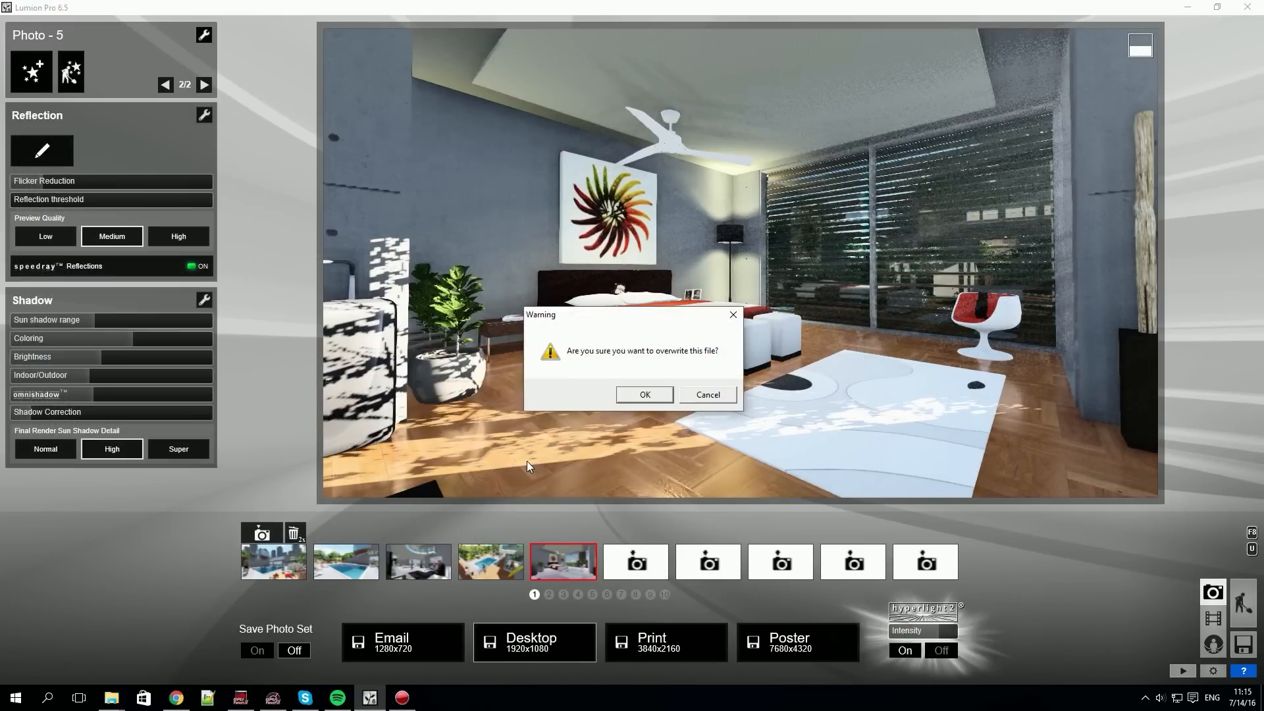
{"action": "left_click", "coordinate": [650, 395]}
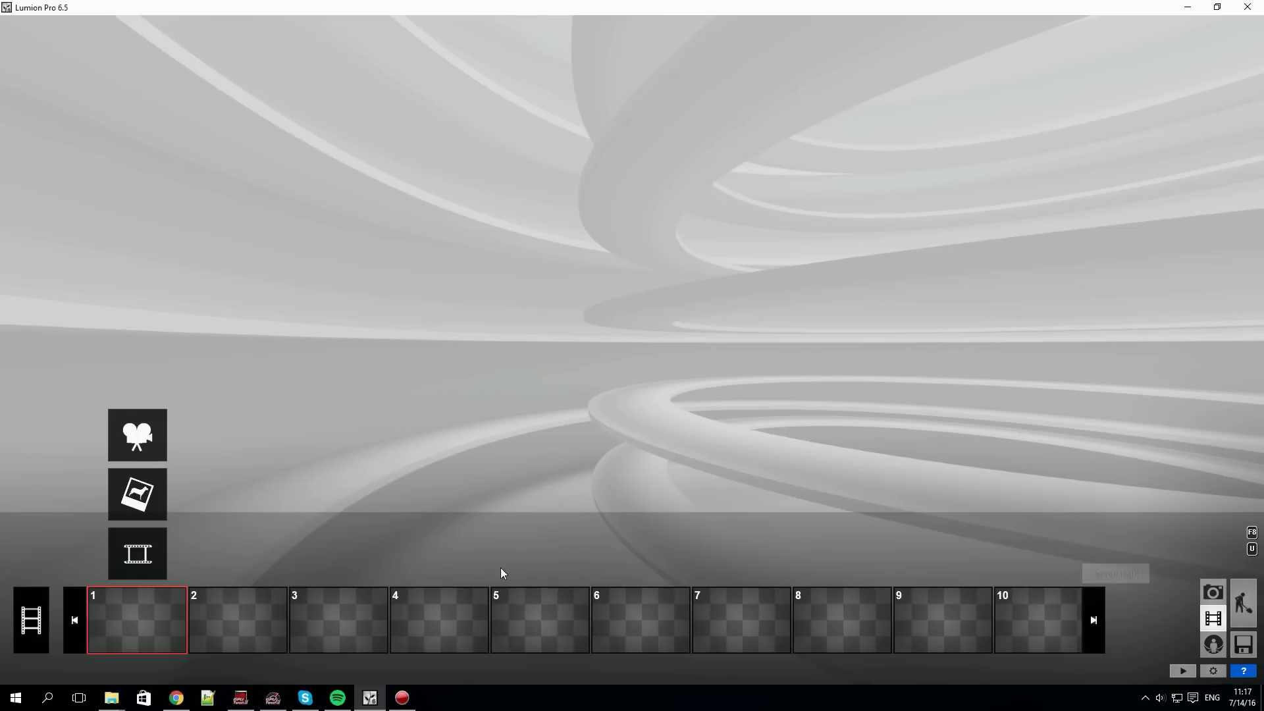
Step: Start recording a flythrough in movie slot 1 and capture its first view from 0.5 m height, showing the red parasol and pool
{"action": "left_click", "coordinate": [145, 440]}
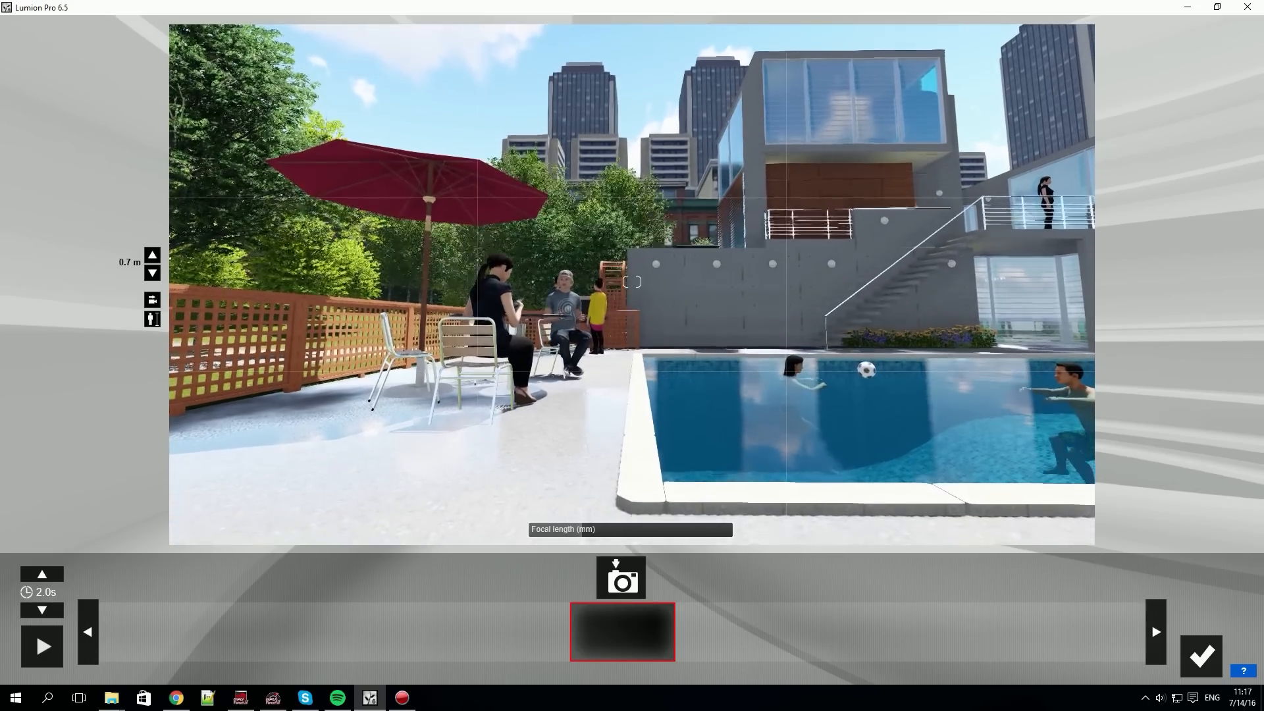
{"action": "key", "text": "e"}
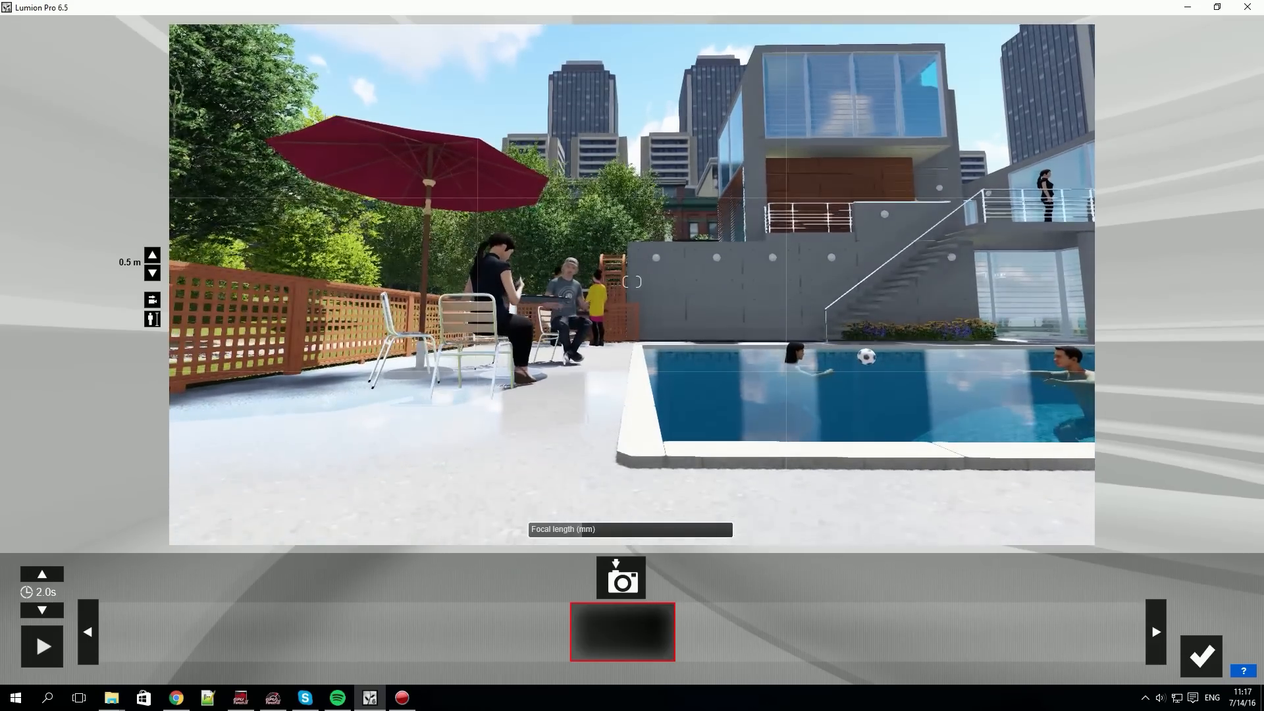
{"action": "left_click", "coordinate": [598, 579]}
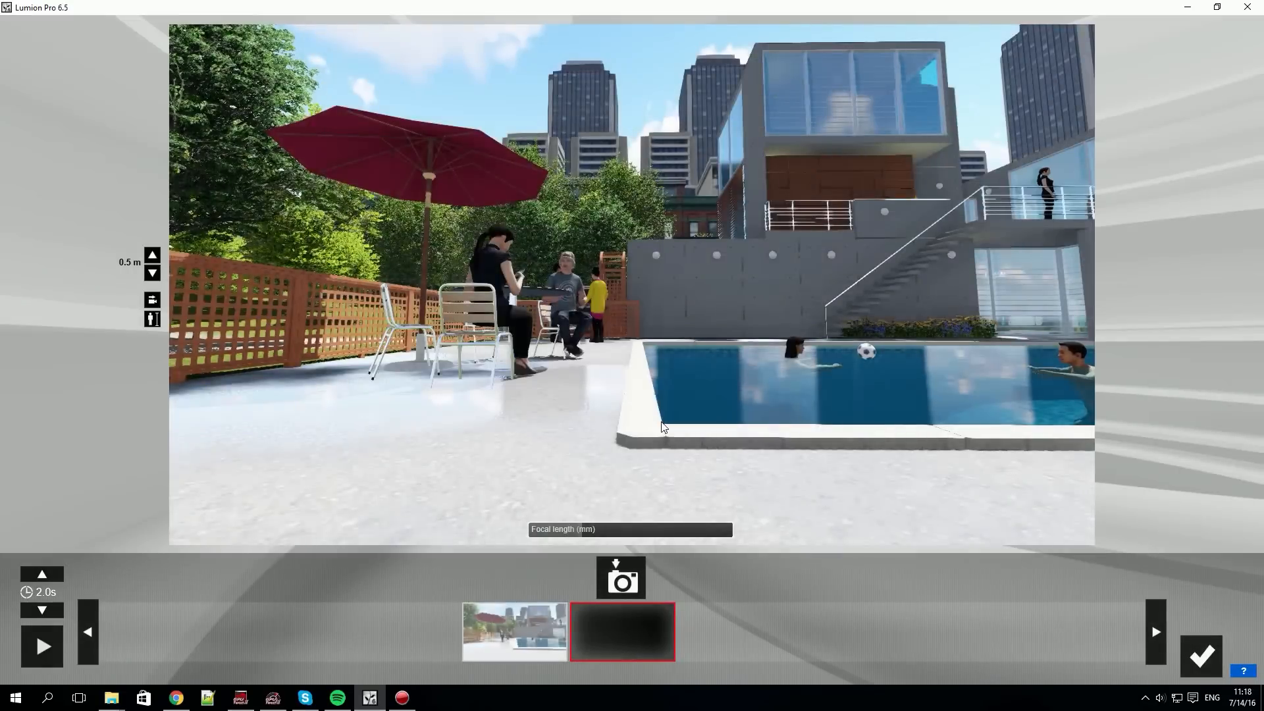
Step: Capture two more flythrough views while travelling sideways along the pool, one across the water and one near the deckchairs
{"action": "right_click_drag", "start_coordinate": [661, 428], "coordinate": [661, 426]}
{"action": "key", "text": "d"}
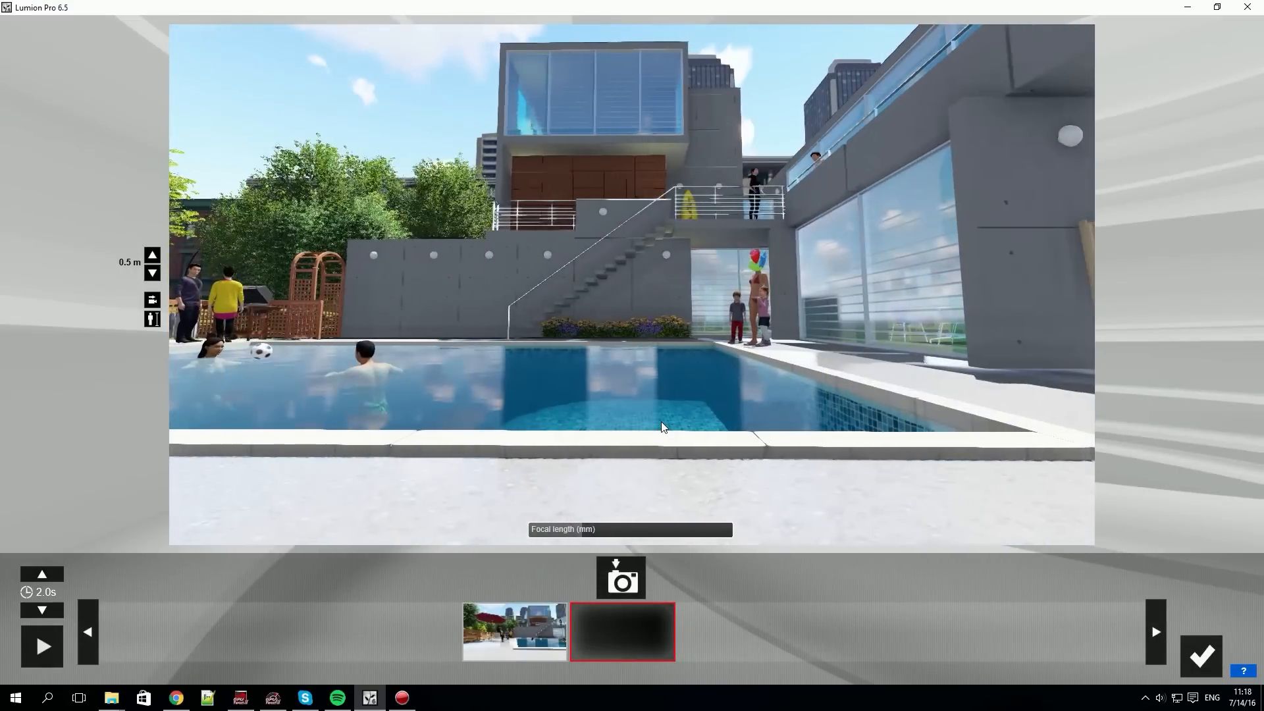
{"action": "key", "text": "a"}
{"action": "key", "text": "a"}
{"action": "key", "text": "d"}
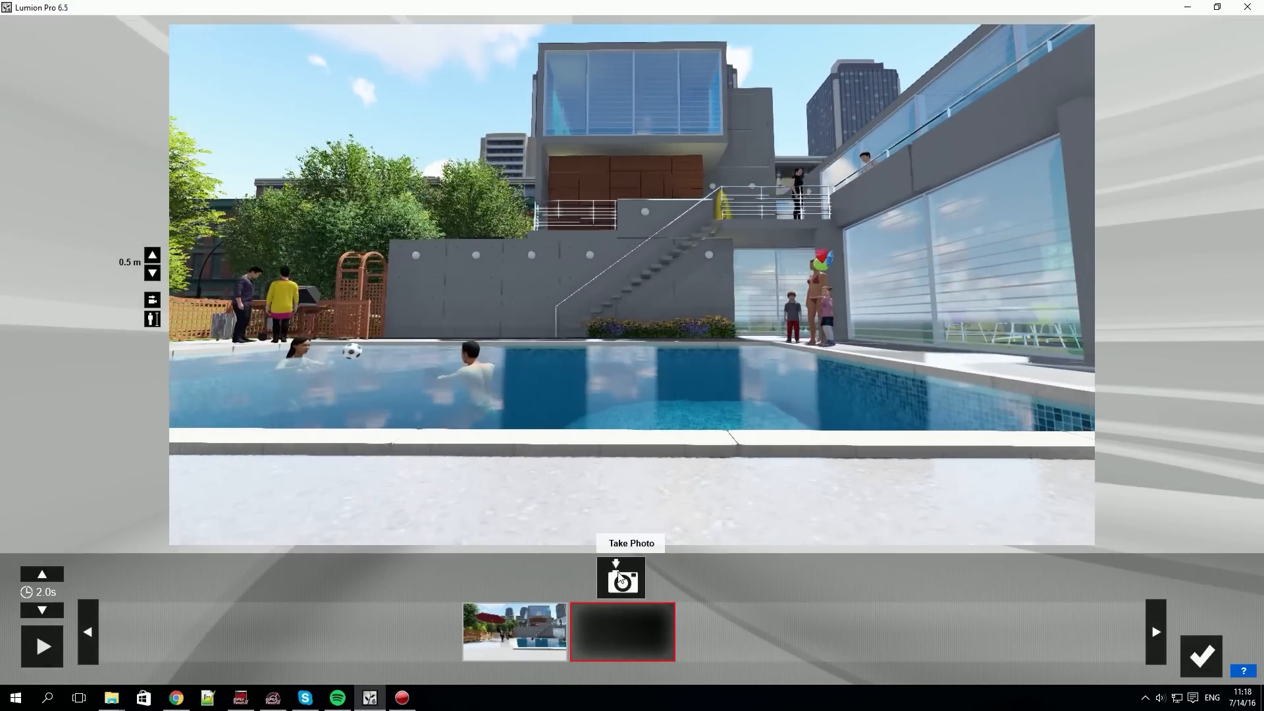
{"action": "key", "text": "a"}
{"action": "left_click", "coordinate": [620, 578]}
{"action": "key", "text": "d"}
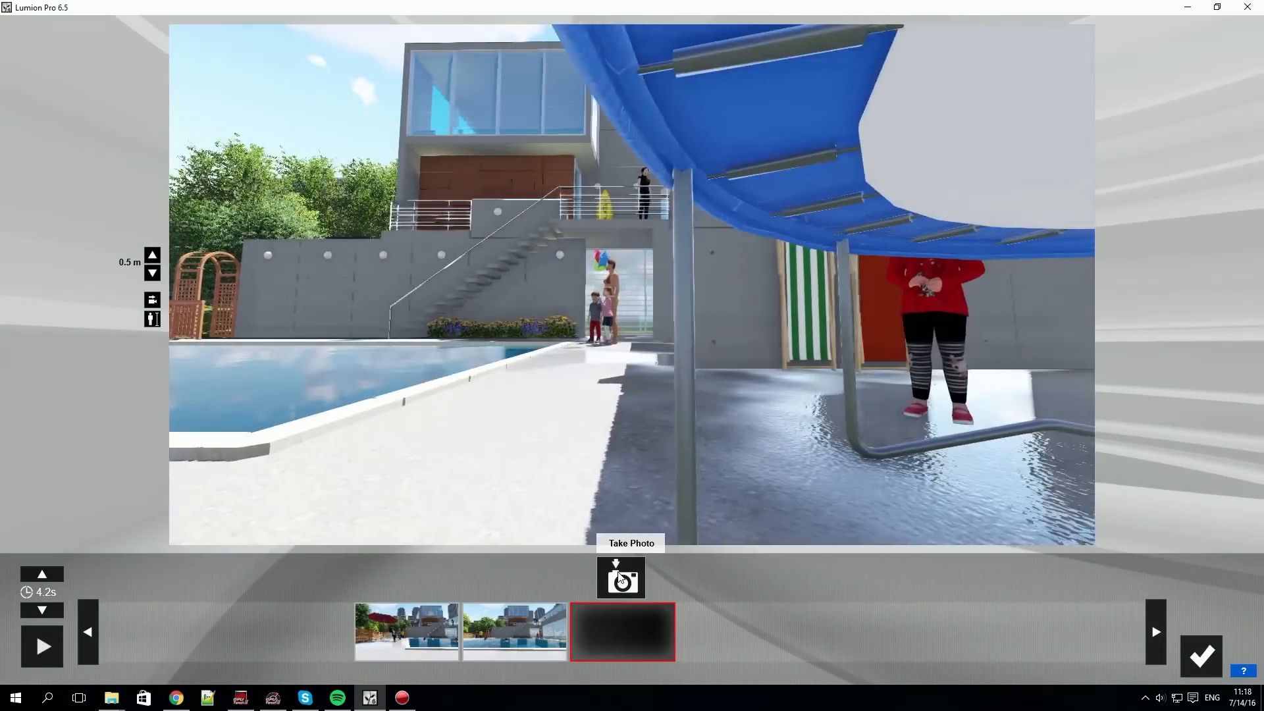
{"action": "key", "text": "a"}
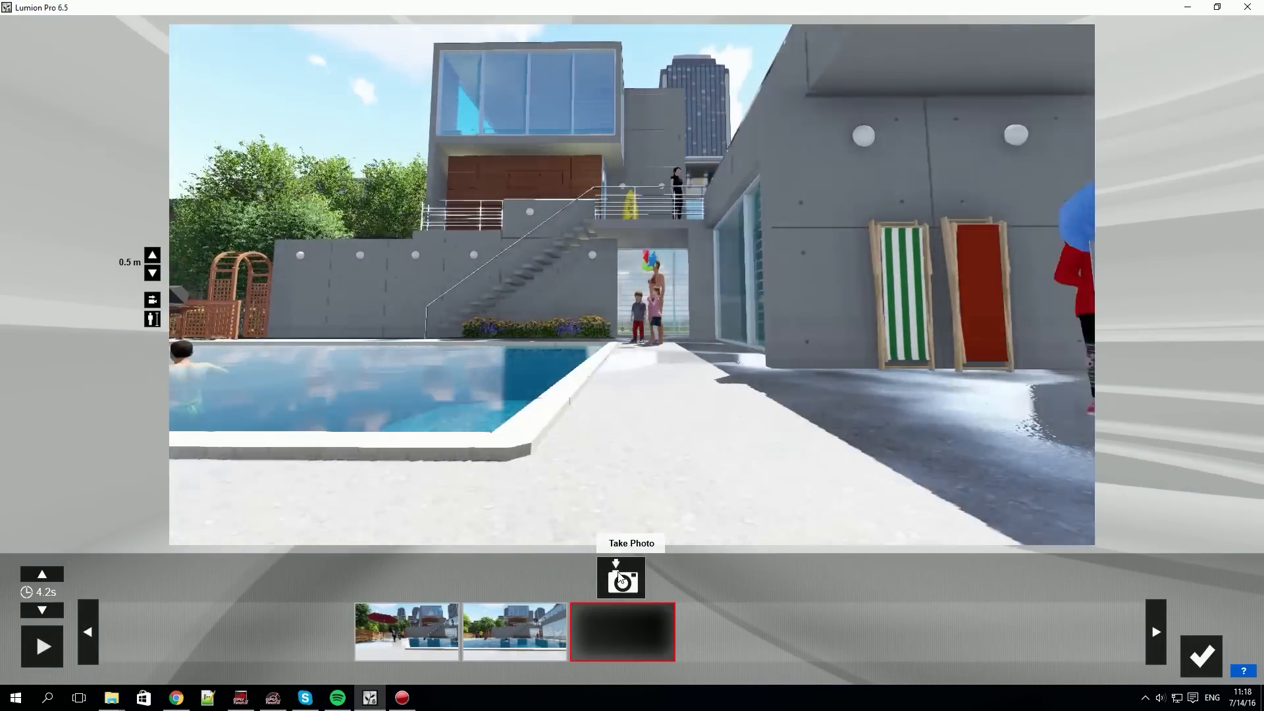
{"action": "left_click", "coordinate": [619, 578]}
Step: Preview the pool flythrough and extend its duration to 12 seconds
{"action": "left_click", "coordinate": [44, 655]}
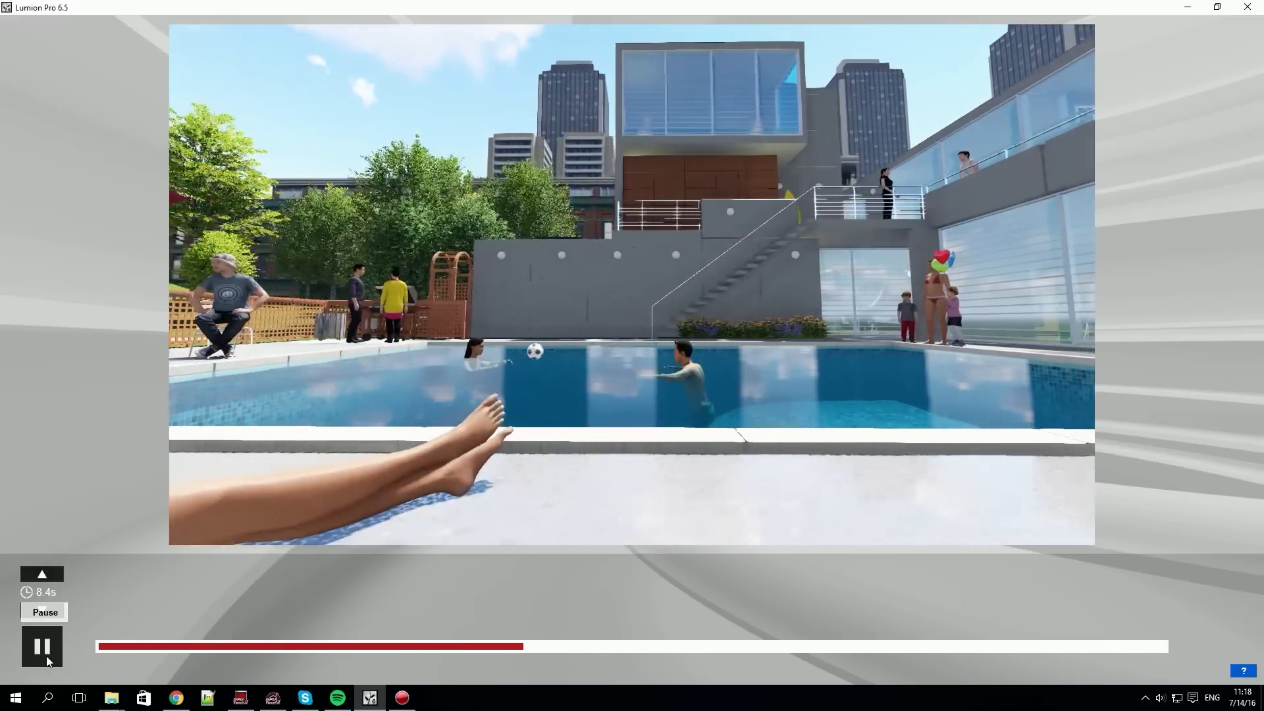
{"action": "left_click", "coordinate": [43, 655]}
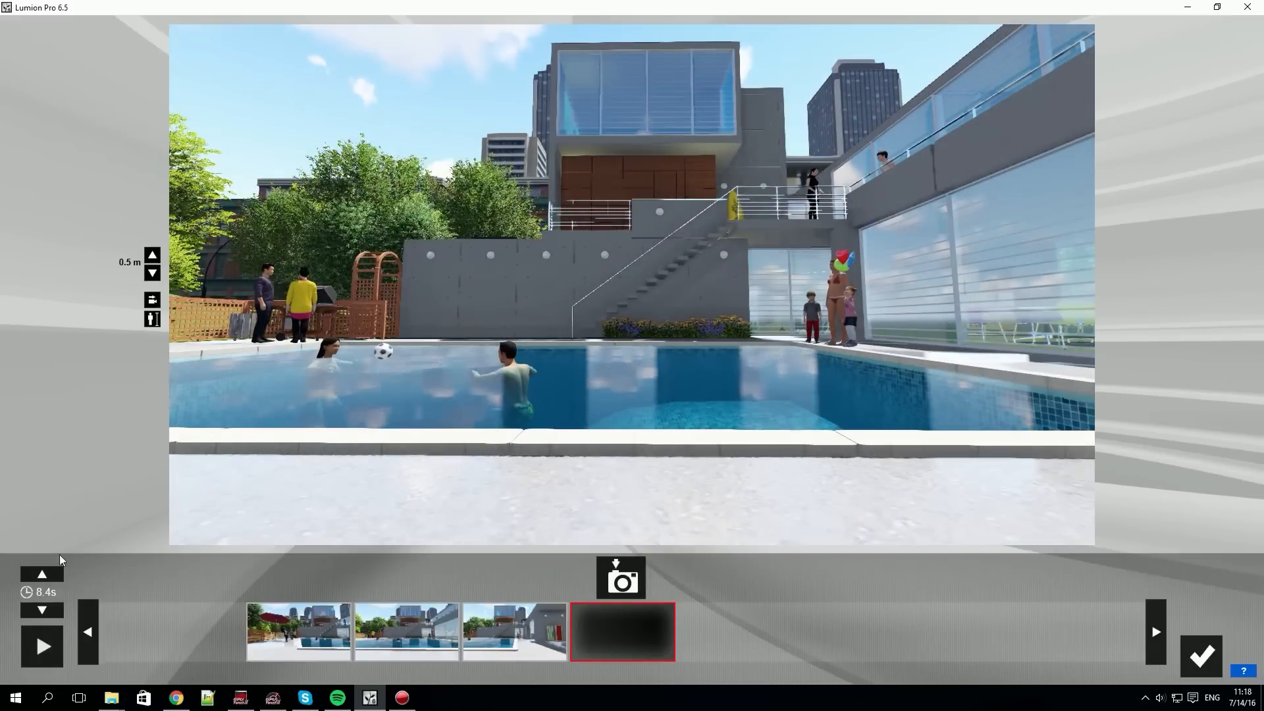
{"action": "left_click", "coordinate": [51, 575]}
{"action": "left_click", "coordinate": [52, 578]}
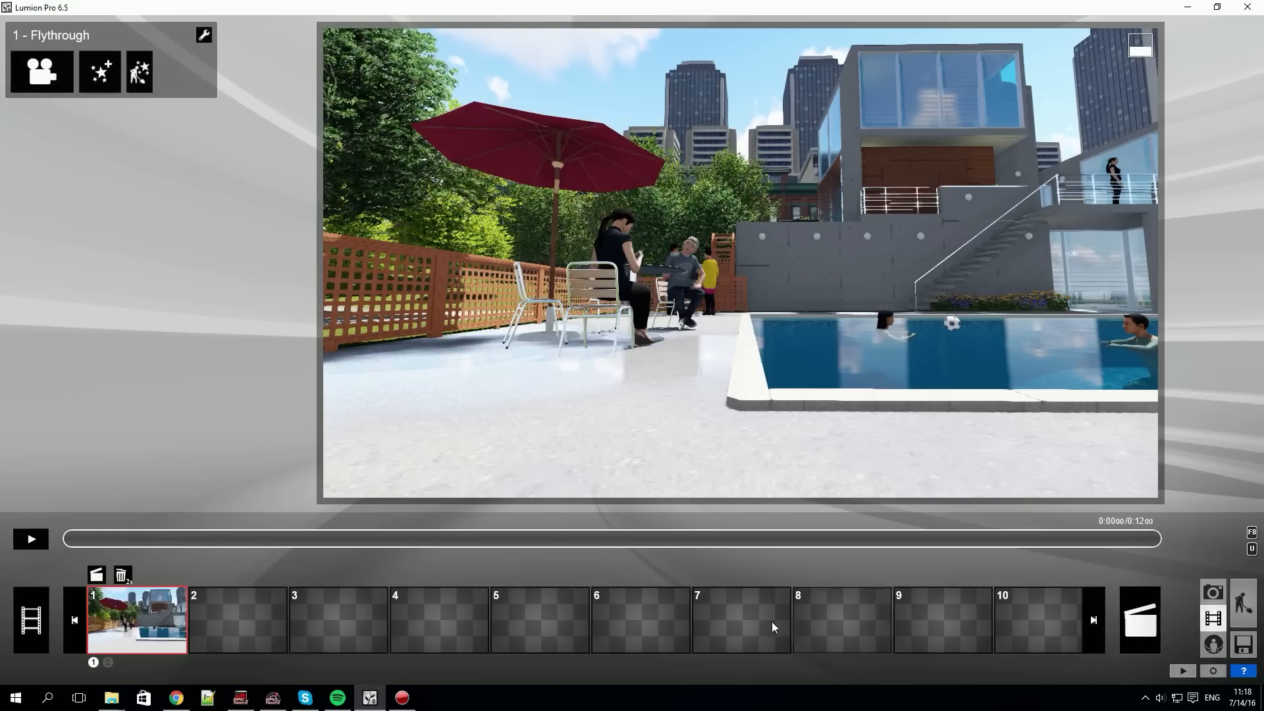
Step: Record a two-view bedroom flythrough in movie slot 2, from the dresser to the bed and wooden poles, and accept it
{"action": "left_click", "coordinate": [260, 609]}
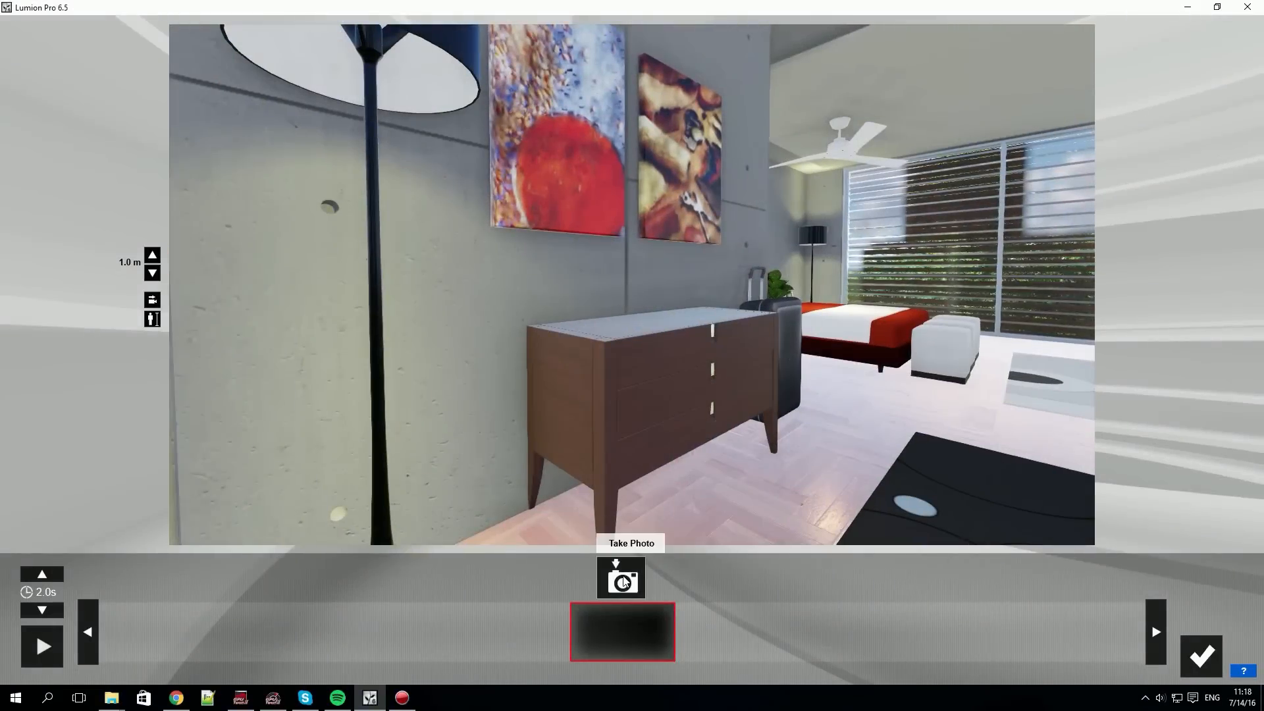
{"action": "right_click_drag", "start_coordinate": [732, 382], "coordinate": [735, 381]}
{"action": "left_click", "coordinate": [630, 578]}
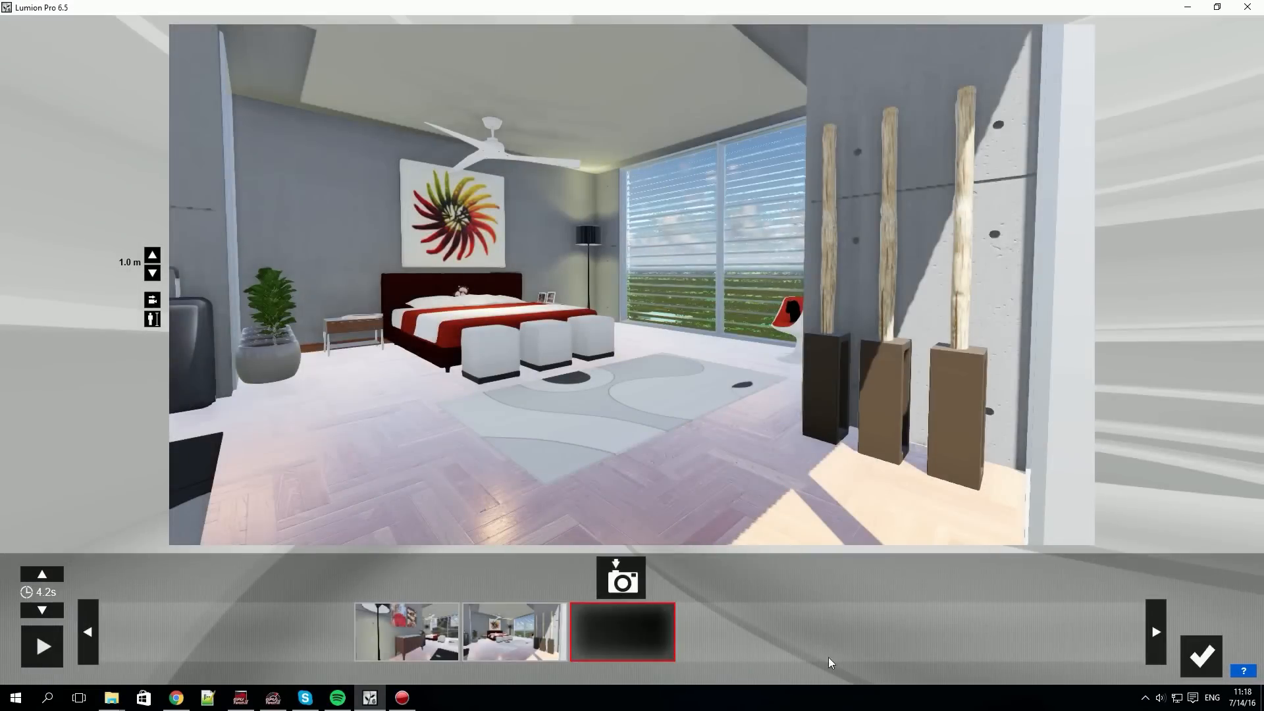
{"action": "left_click", "coordinate": [1202, 657]}
Step: Play the bedroom clip, the pool clip and the whole movie to check the animation
{"action": "left_click", "coordinate": [34, 541]}
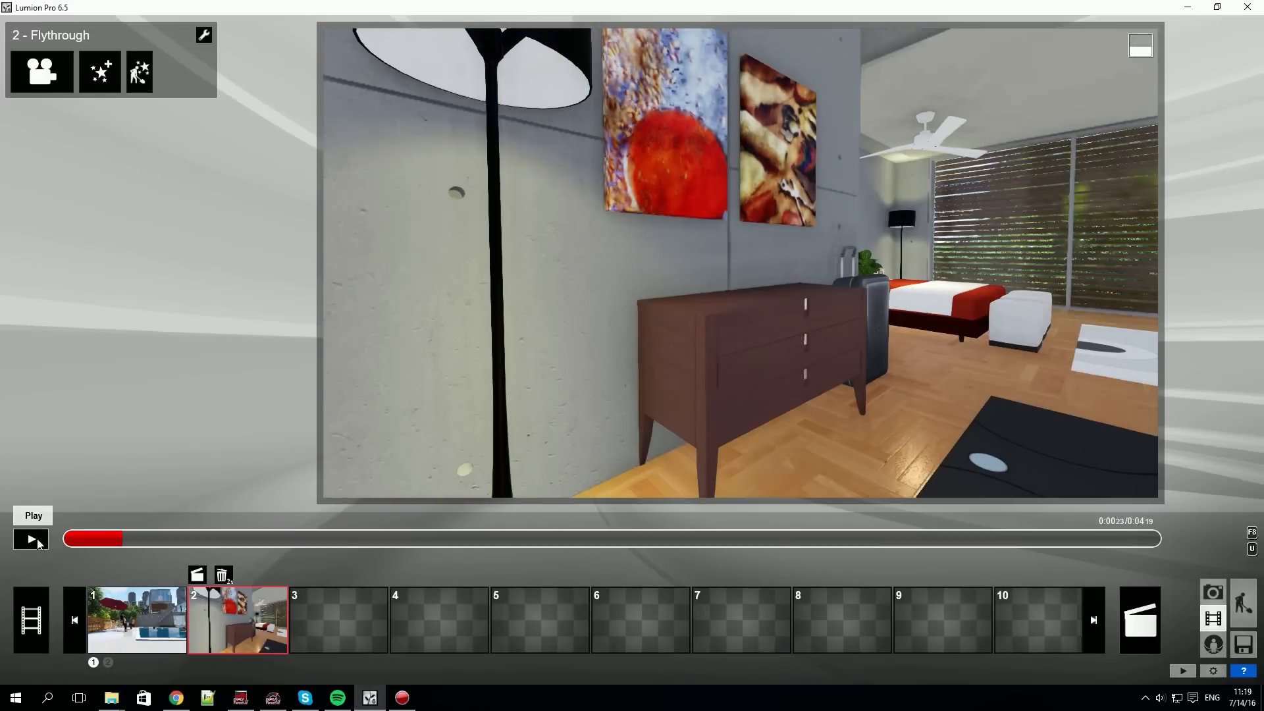
{"action": "left_click", "coordinate": [137, 619]}
{"action": "left_click", "coordinate": [33, 540]}
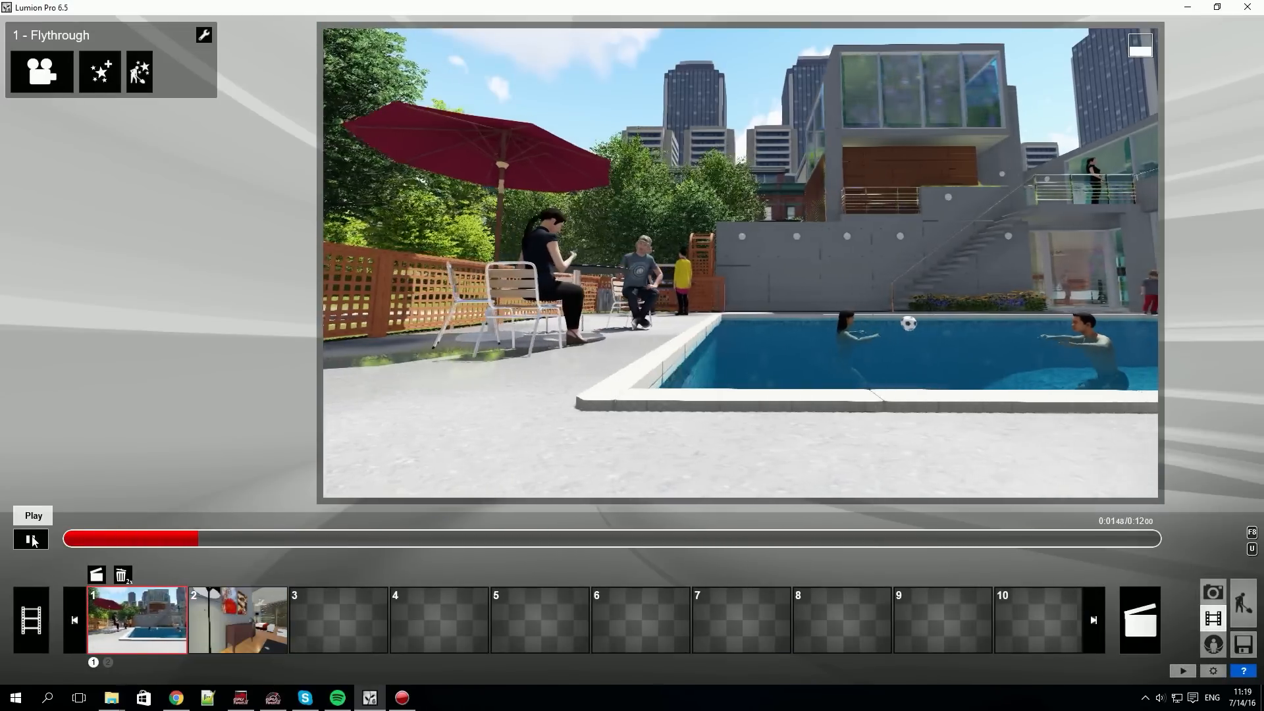
{"action": "left_click", "coordinate": [31, 615]}
{"action": "left_click", "coordinate": [32, 540]}
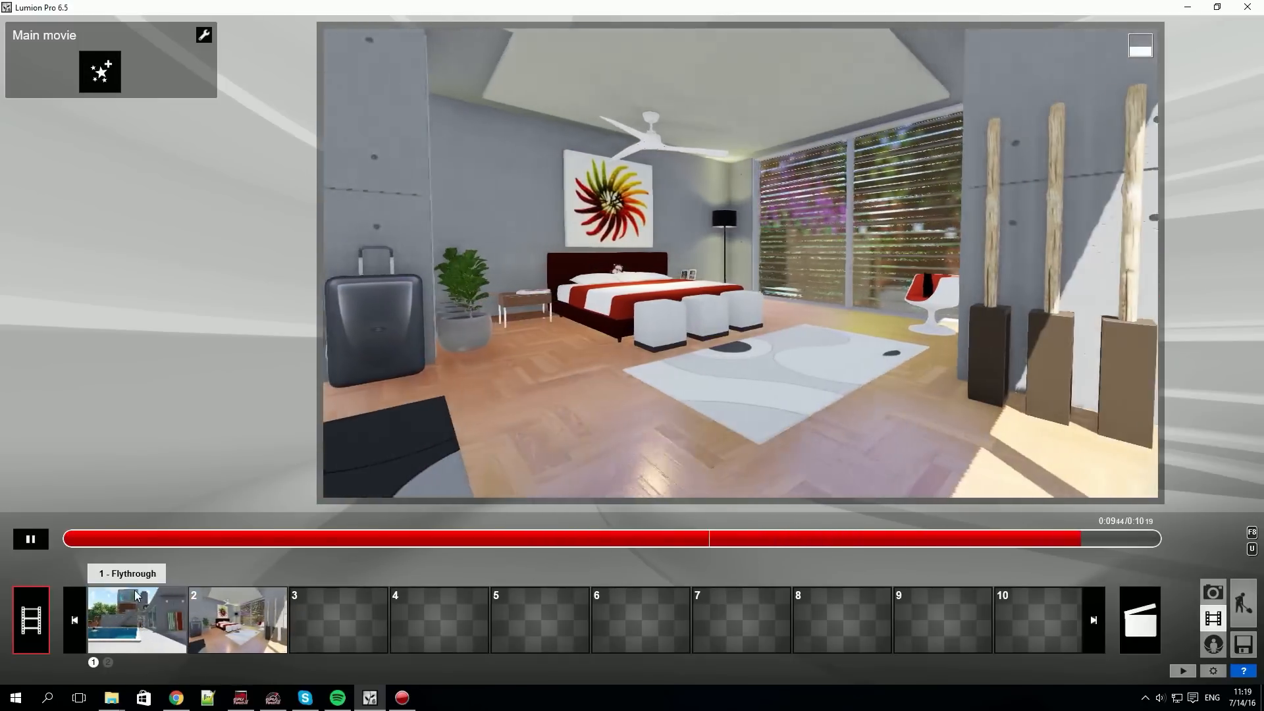
{"action": "left_click", "coordinate": [32, 540]}
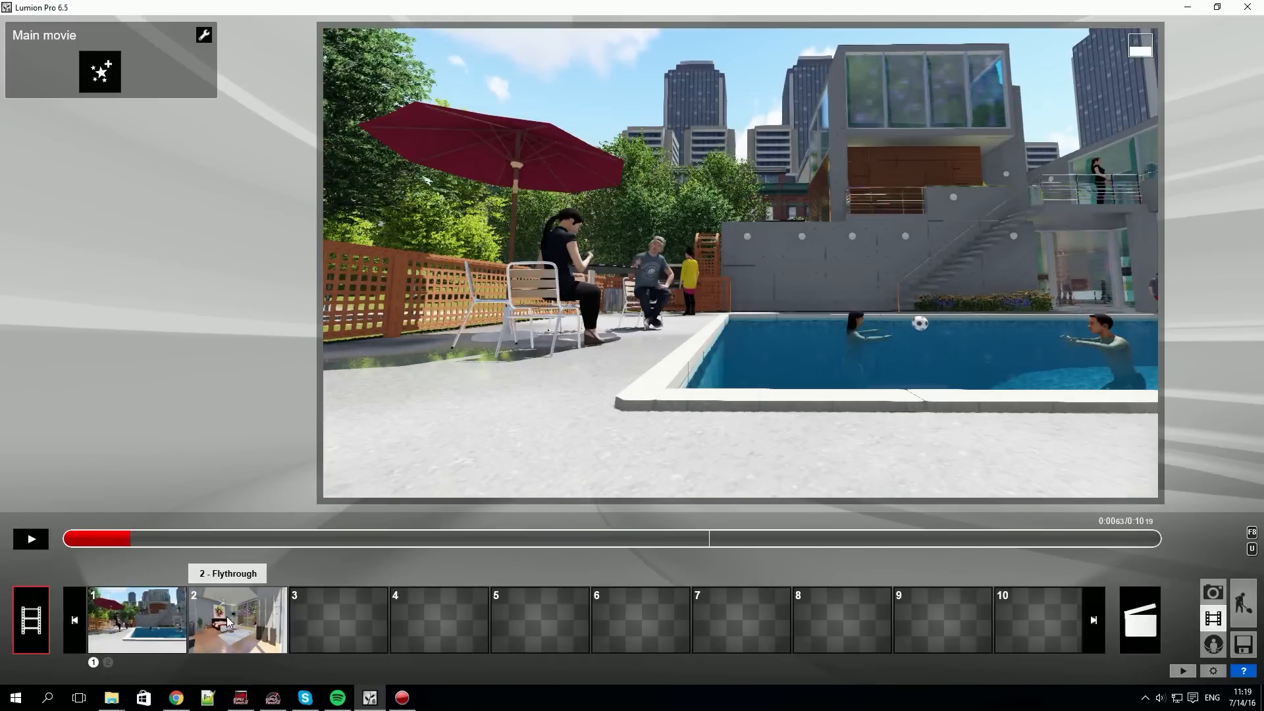
Step: Move the bedroom clip ahead of the pool clip in the movie and play the new order
{"action": "left_click_drag", "start_coordinate": [227, 622], "coordinate": [105, 619]}
{"action": "left_click", "coordinate": [33, 540]}
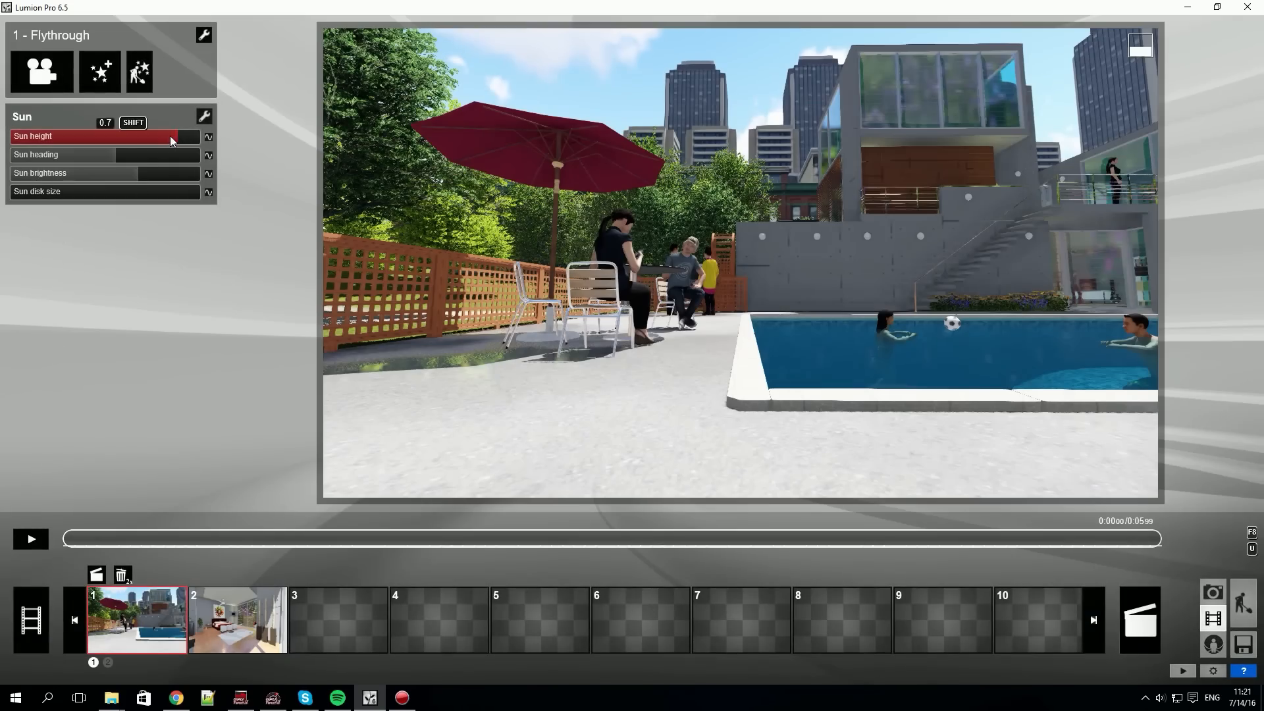
Step: Adjust the sun height of the Sun effect on the pool clip
{"action": "left_click", "coordinate": [140, 140]}
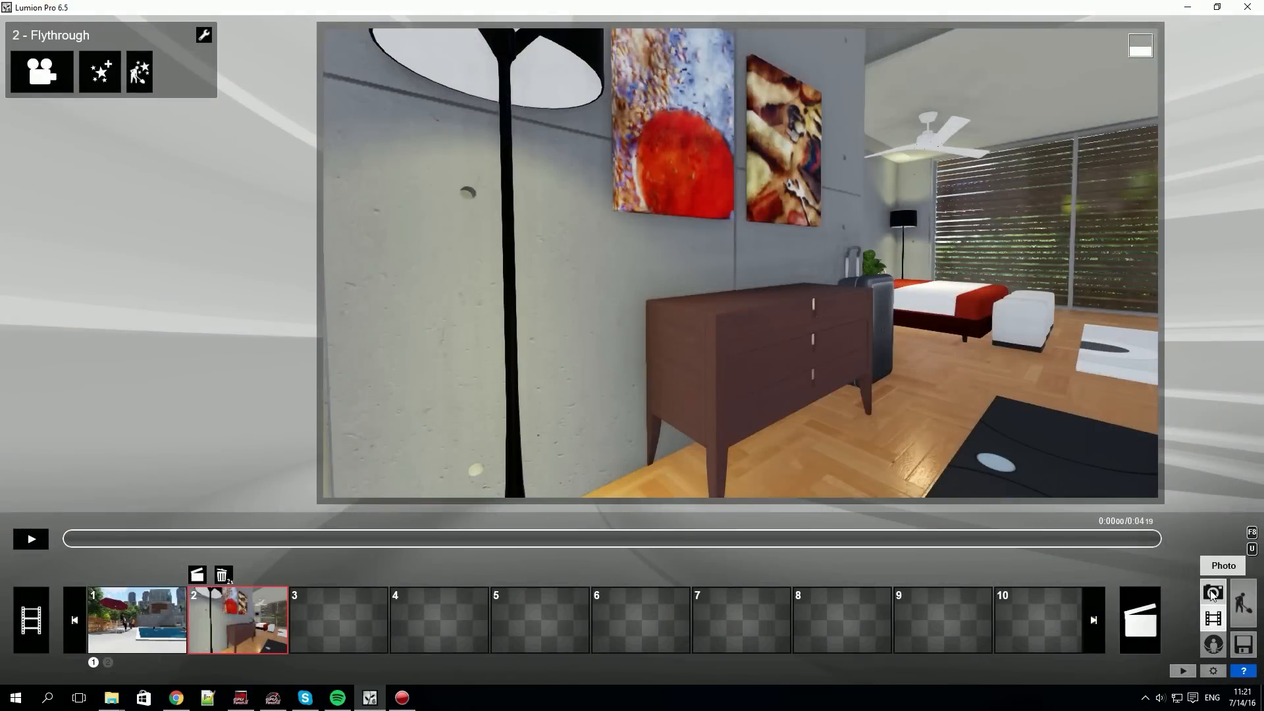
Step: Return to Photo mode, restore the bedroom view of photo 5, review its effects and copy them all
{"action": "left_click", "coordinate": [1213, 592]}
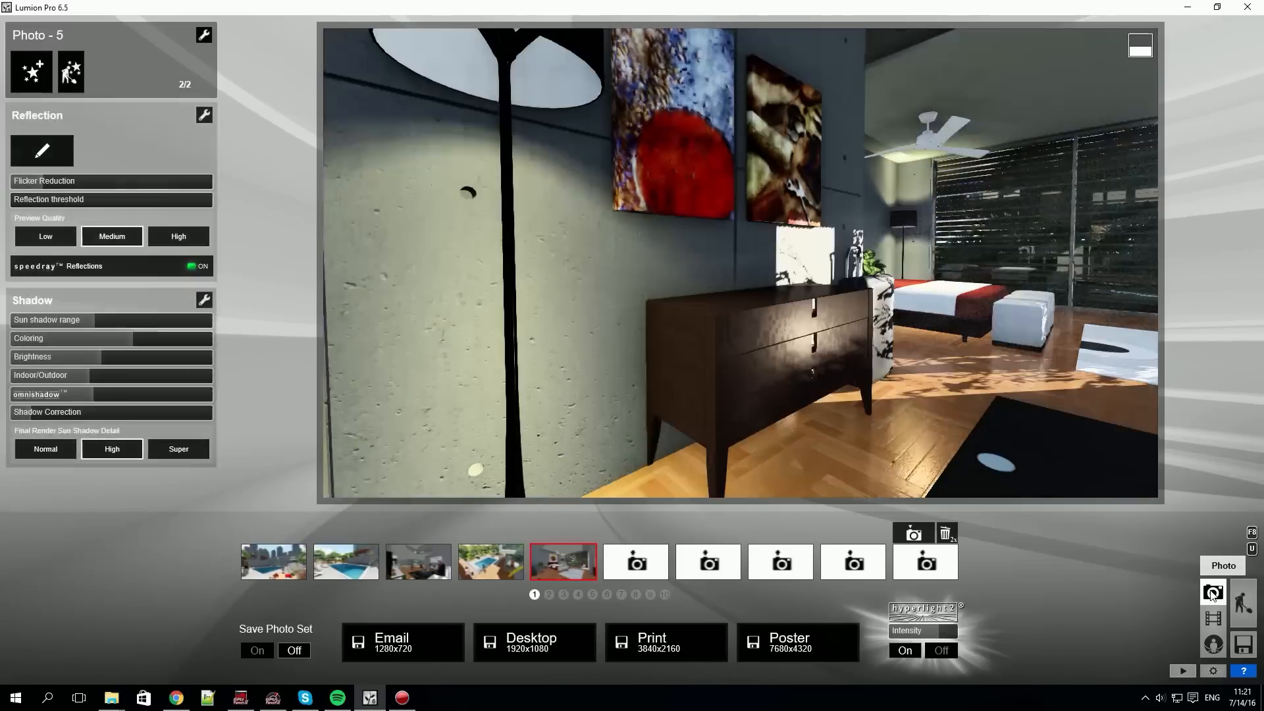
{"action": "left_click", "coordinate": [580, 562]}
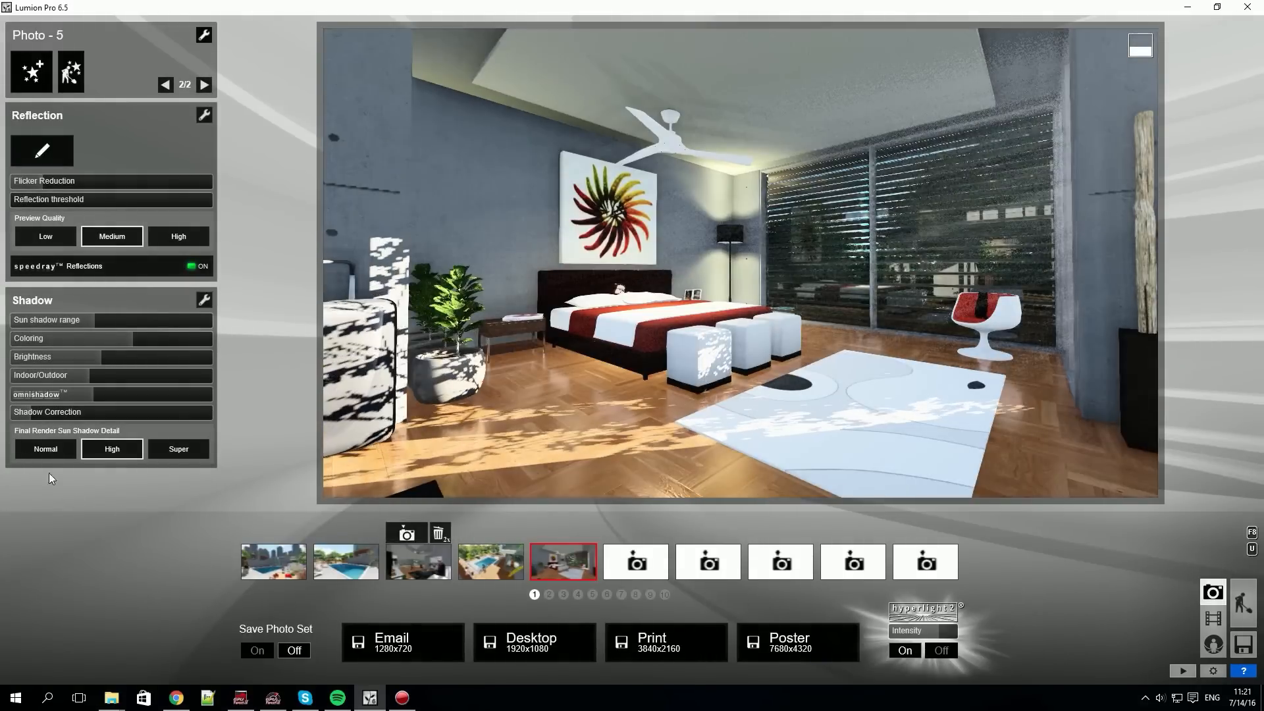
{"action": "left_click", "coordinate": [167, 83]}
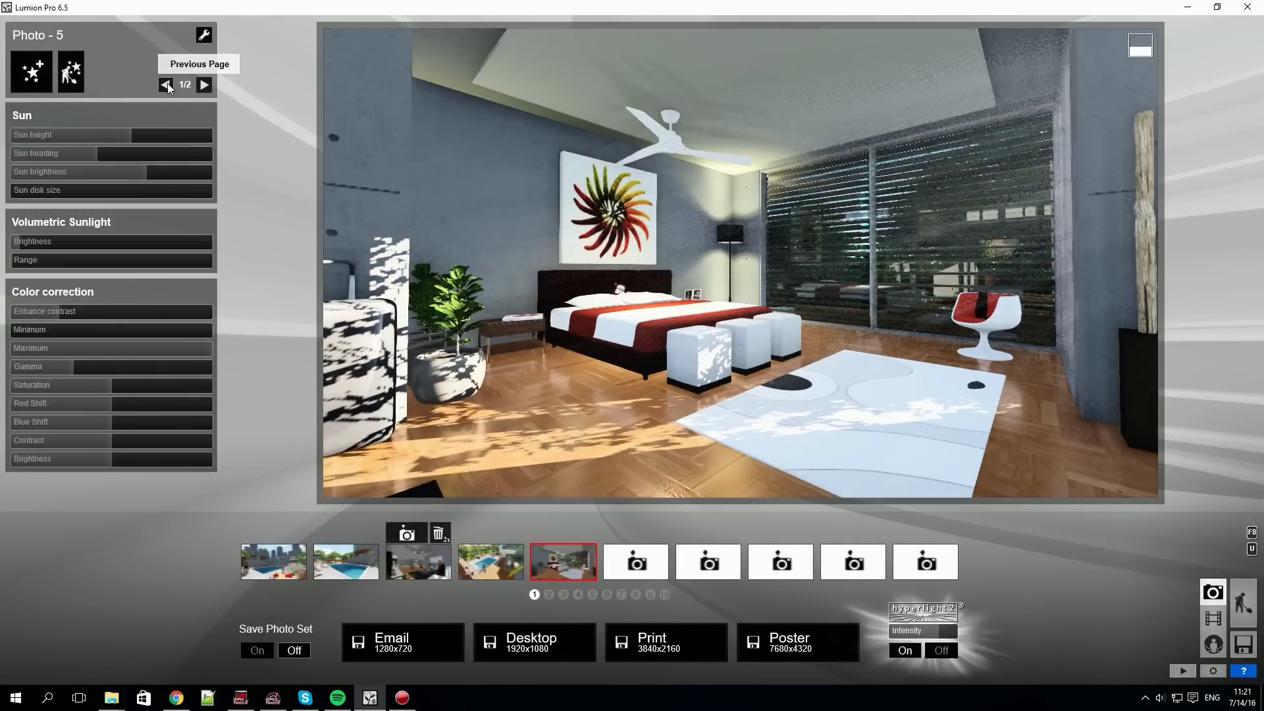
{"action": "left_click", "coordinate": [204, 84]}
{"action": "left_click", "coordinate": [204, 35]}
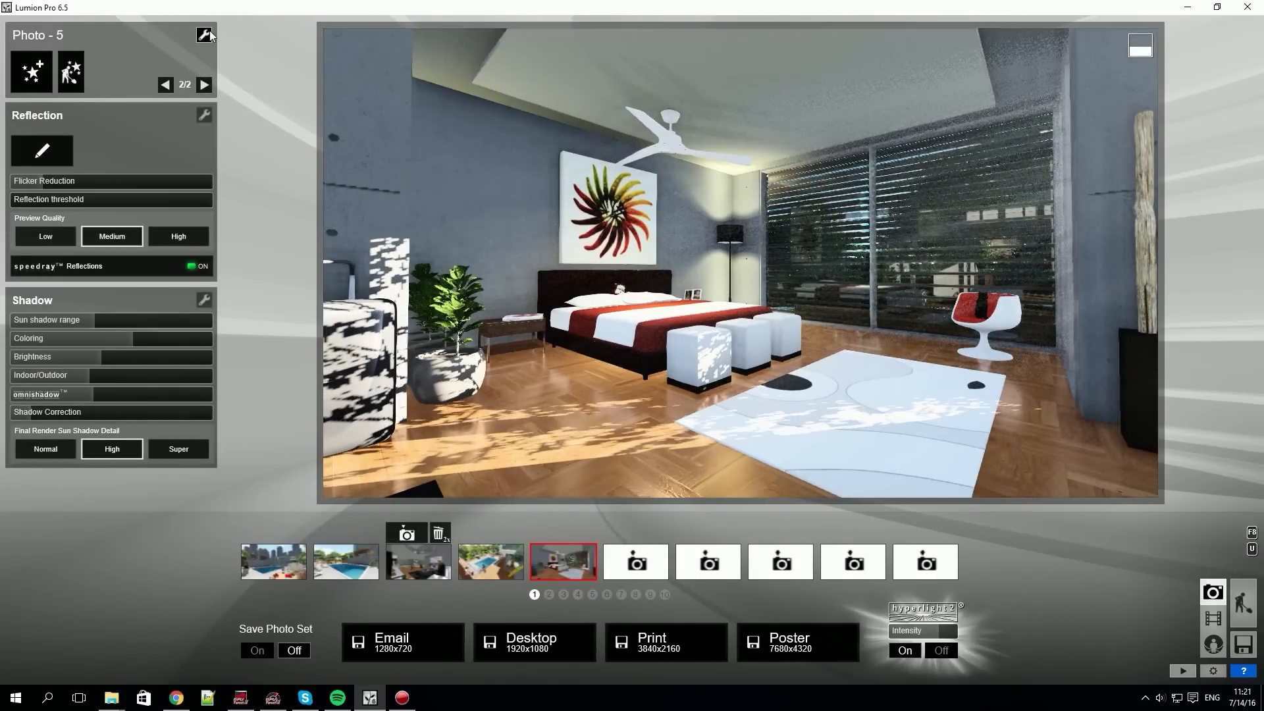
{"action": "left_click", "coordinate": [186, 42]}
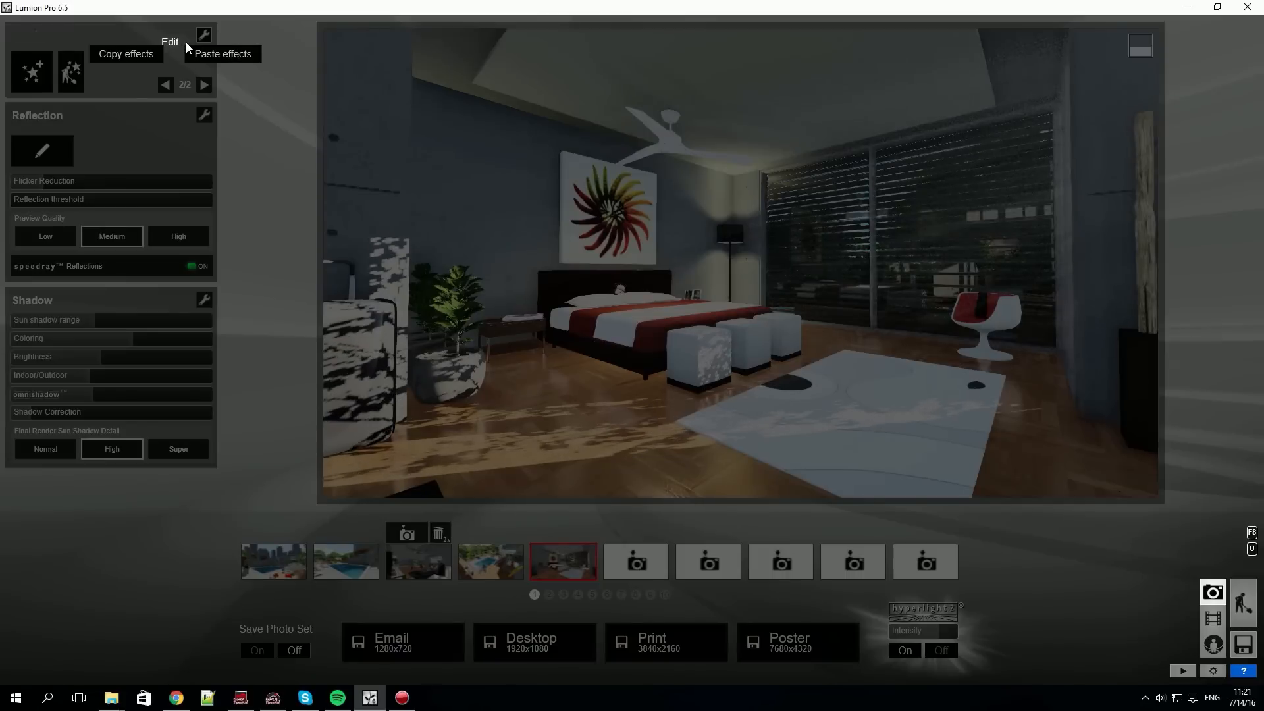
{"action": "left_click", "coordinate": [129, 54]}
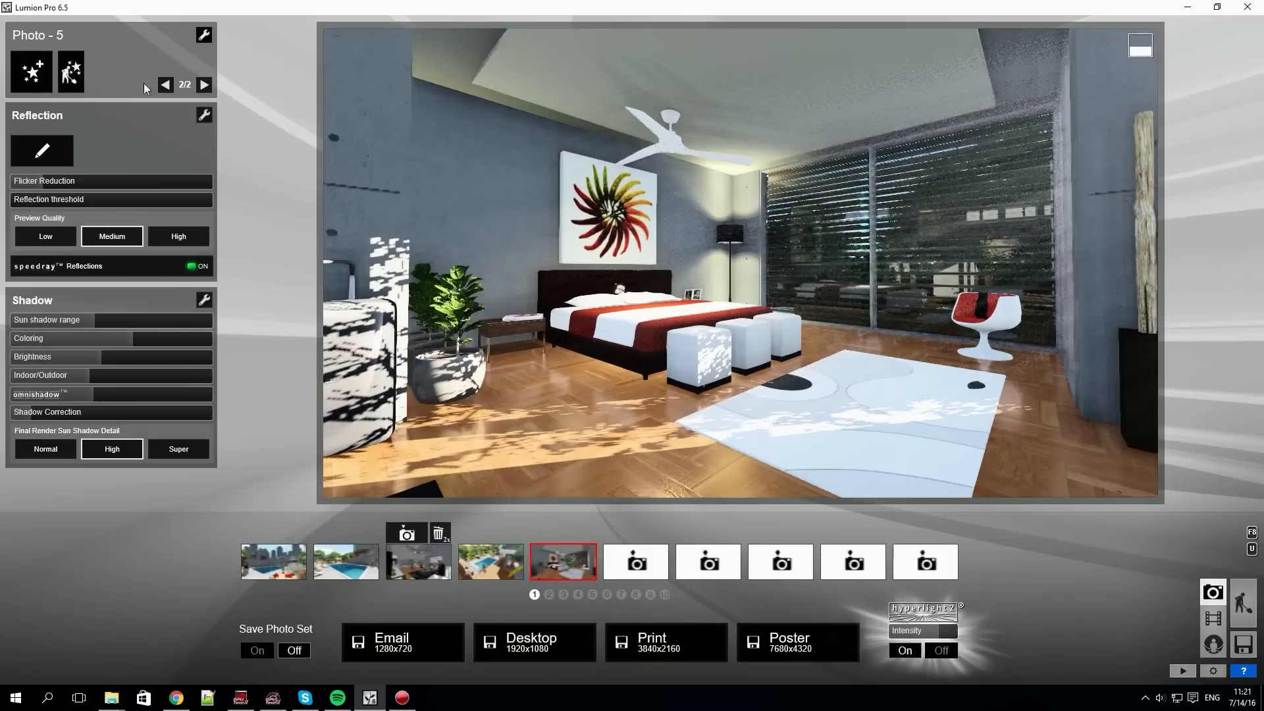
Step: Switch to Movie mode, paste the copied photo effects onto bedroom clip 2 and play the clip
{"action": "left_click", "coordinate": [1219, 620]}
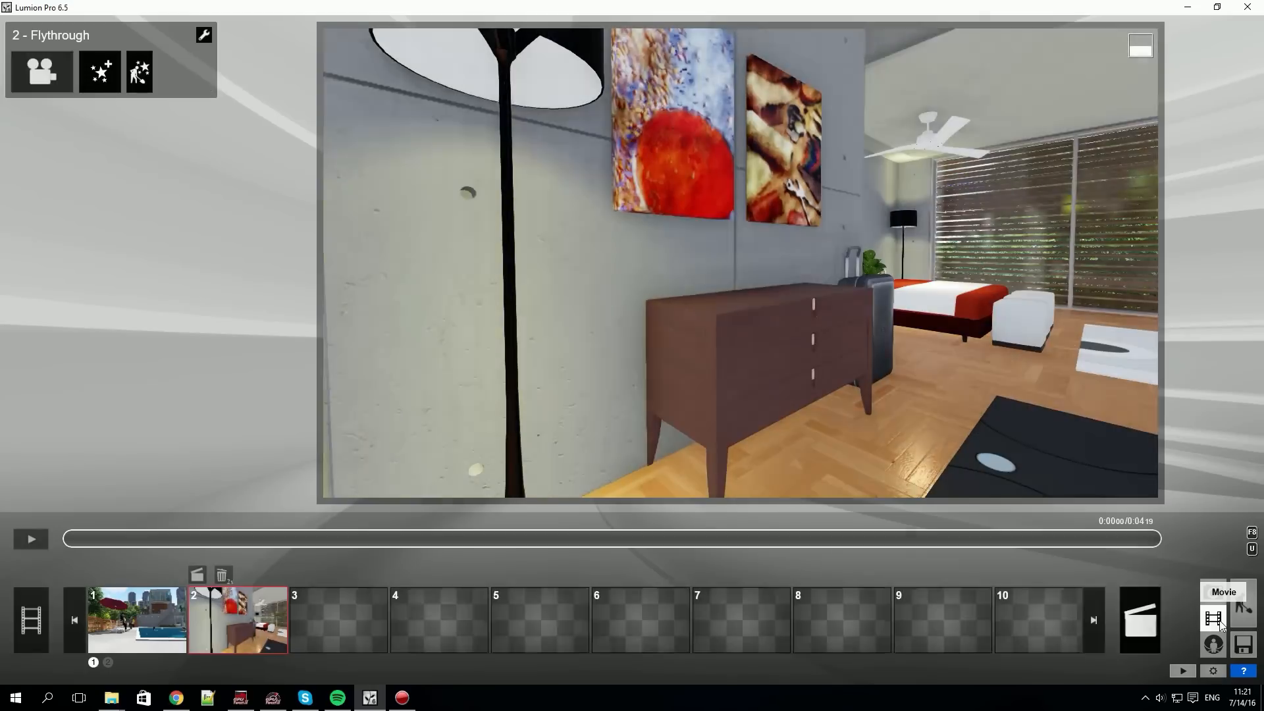
{"action": "left_click", "coordinate": [204, 37]}
{"action": "left_click", "coordinate": [149, 71]}
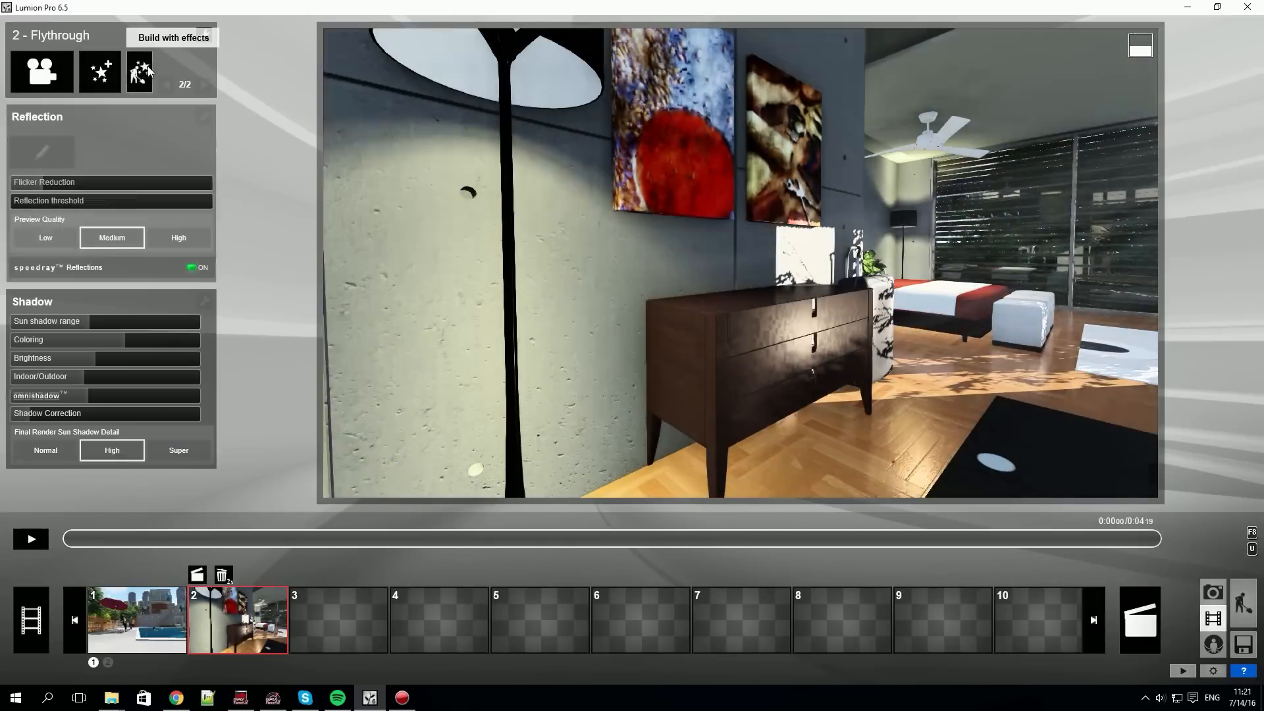
{"action": "left_click", "coordinate": [31, 540]}
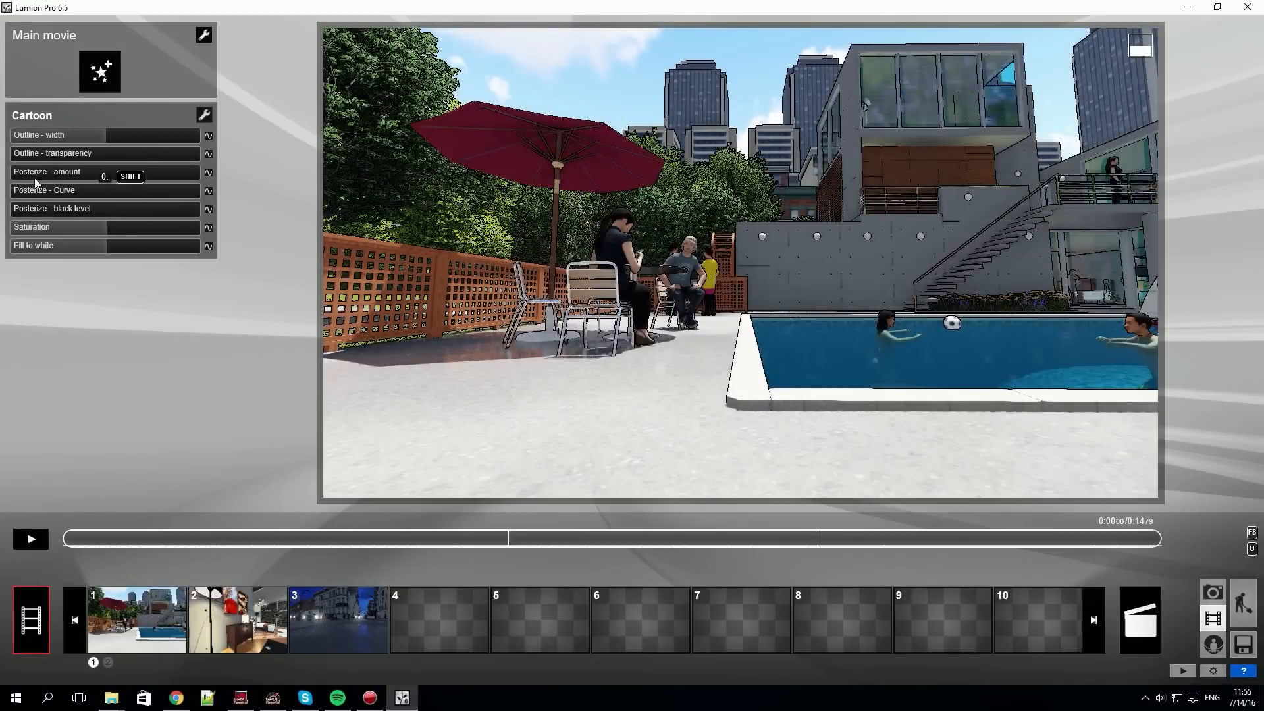
Step: Adjust the posterize and fill-to-white settings of the main movie's Cartoon effect and scrub through all three clips
{"action": "left_click_drag", "start_coordinate": [36, 181], "coordinate": [10, 160]}
{"action": "left_click_drag", "start_coordinate": [109, 246], "coordinate": [46, 242]}
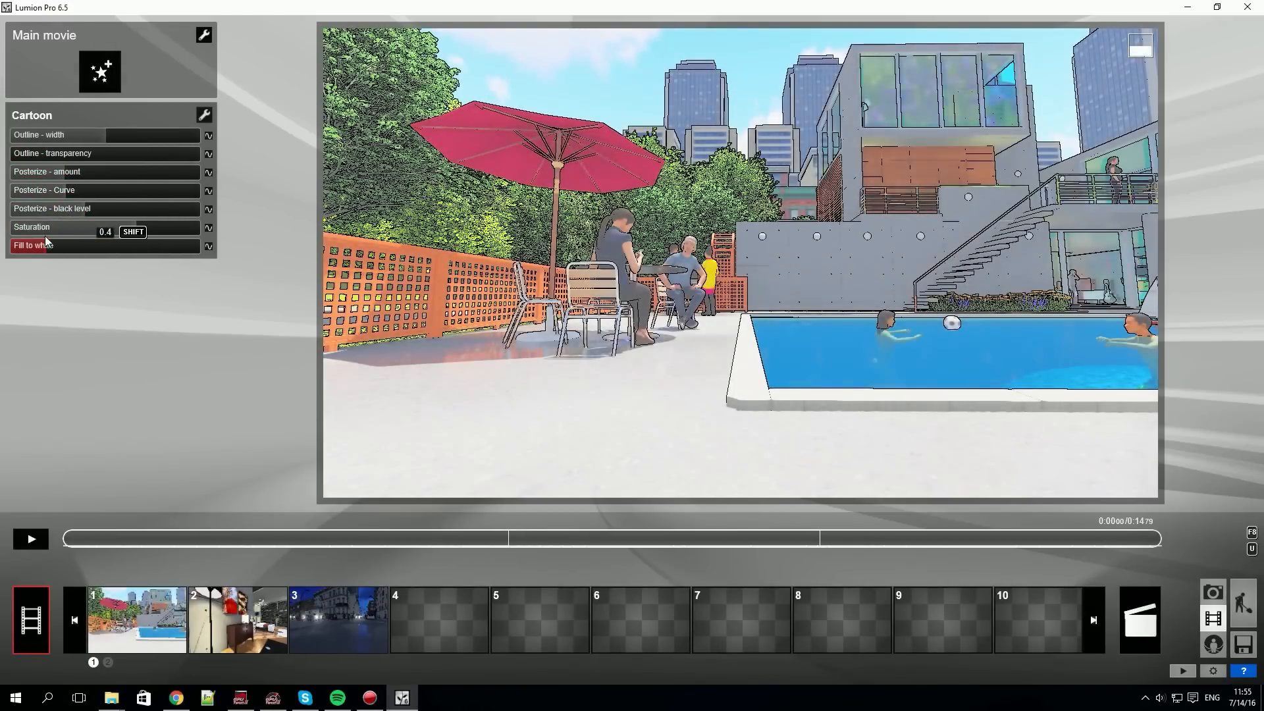
{"action": "left_click_drag", "start_coordinate": [172, 541], "coordinate": [905, 545]}
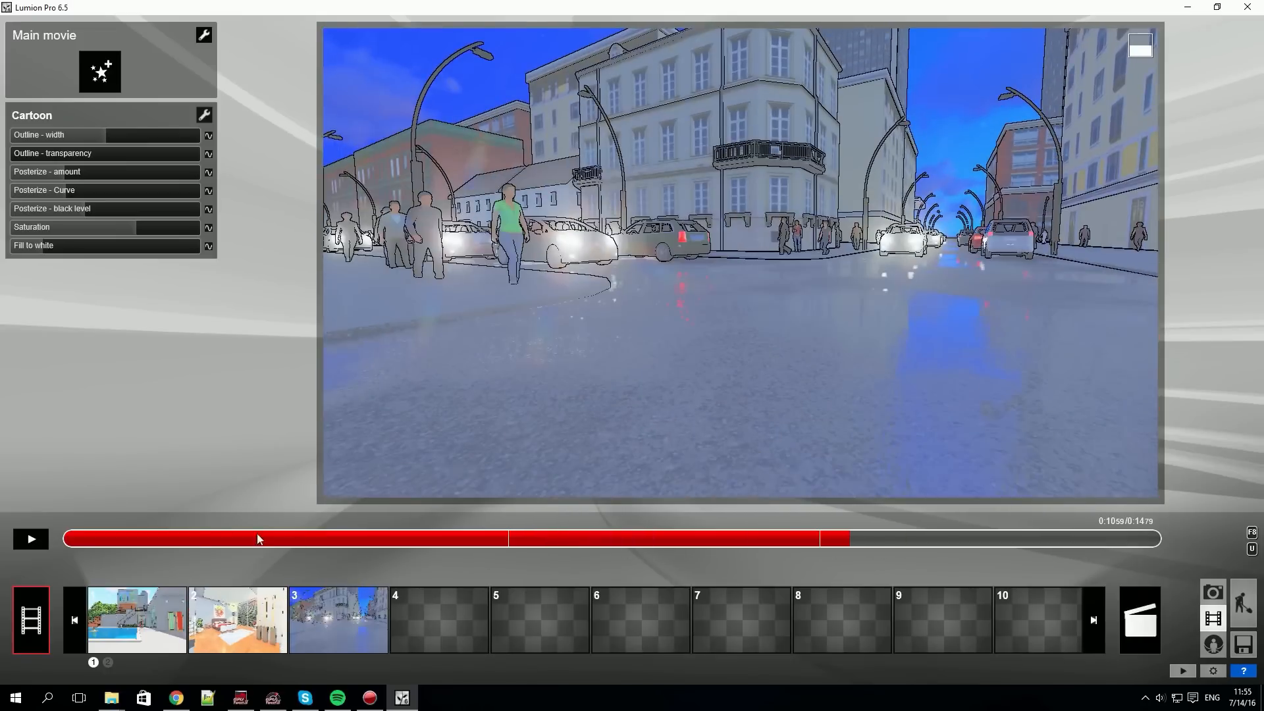
{"action": "left_click_drag", "start_coordinate": [131, 541], "coordinate": [59, 539]}
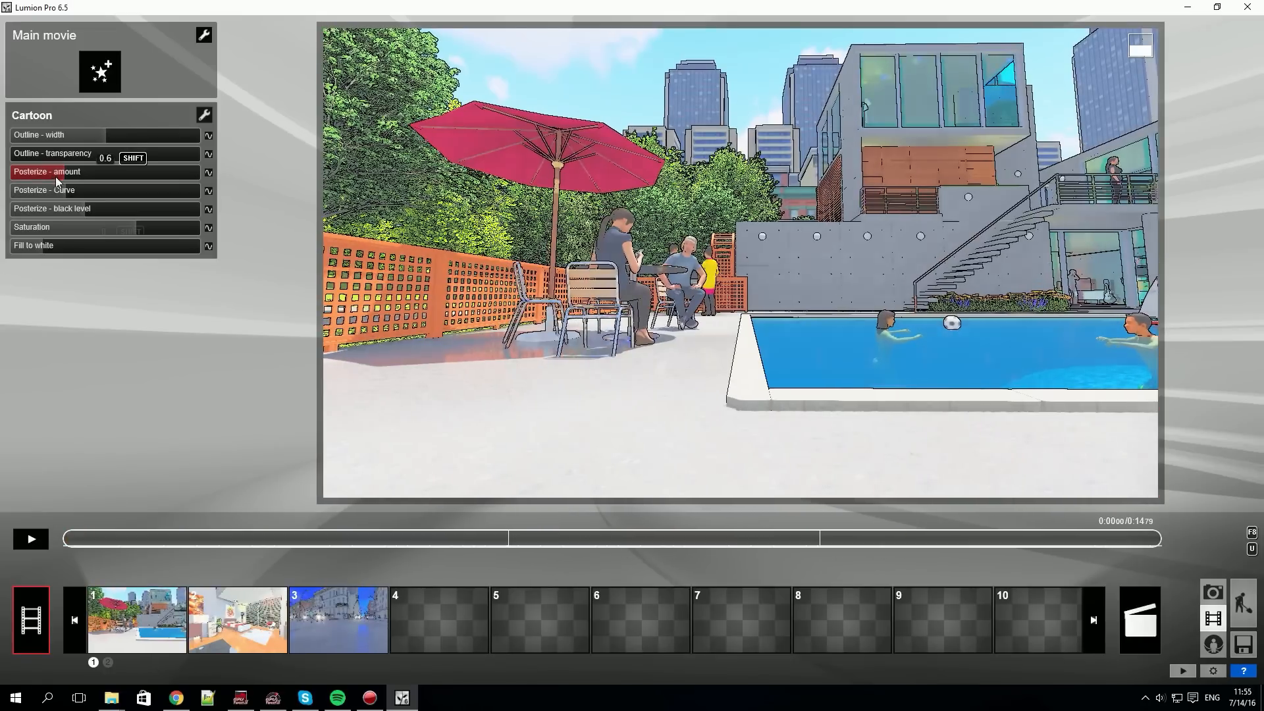
Step: Keyframe the sun height near the start and end of pool clip 1, lower the end value and play the clip
{"action": "left_click", "coordinate": [137, 618]}
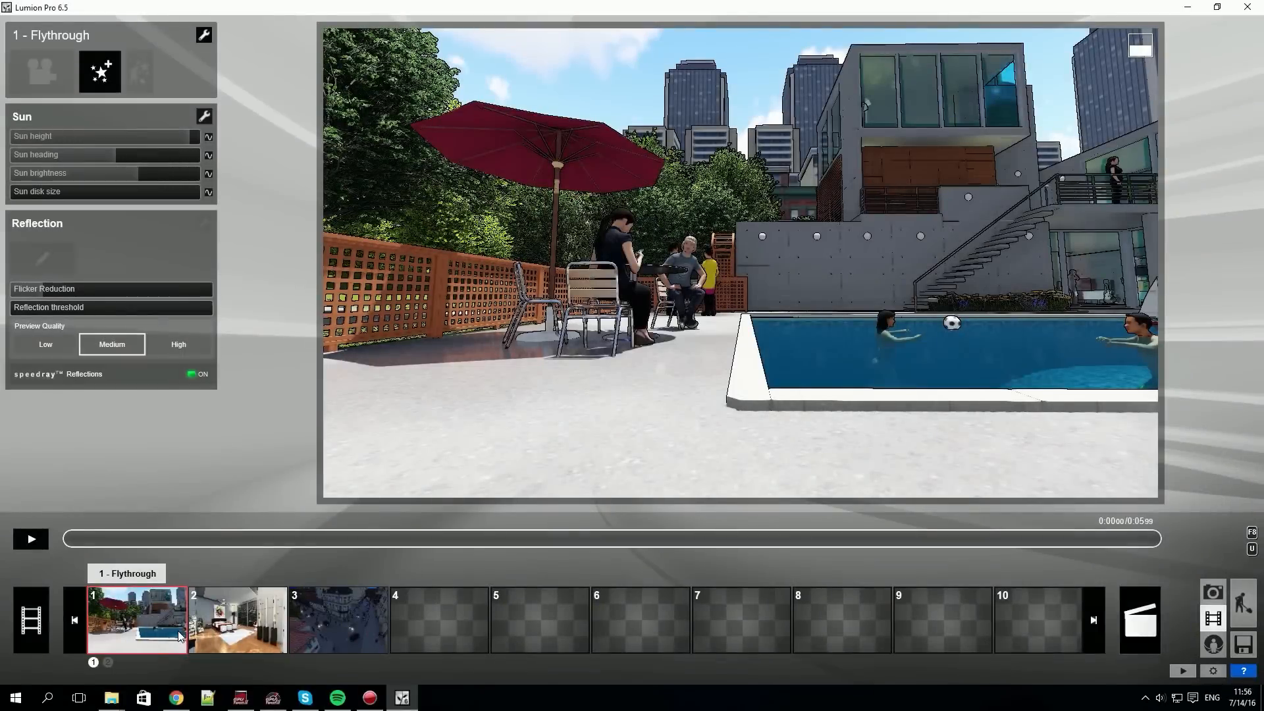
{"action": "mouse_move", "coordinate": [106, 538]}
{"action": "left_mouse_down"}
{"action": "mouse_move", "coordinate": [874, 536]}
{"action": "mouse_move", "coordinate": [78, 539]}
{"action": "mouse_move", "coordinate": [108, 545]}
{"action": "left_mouse_up"}
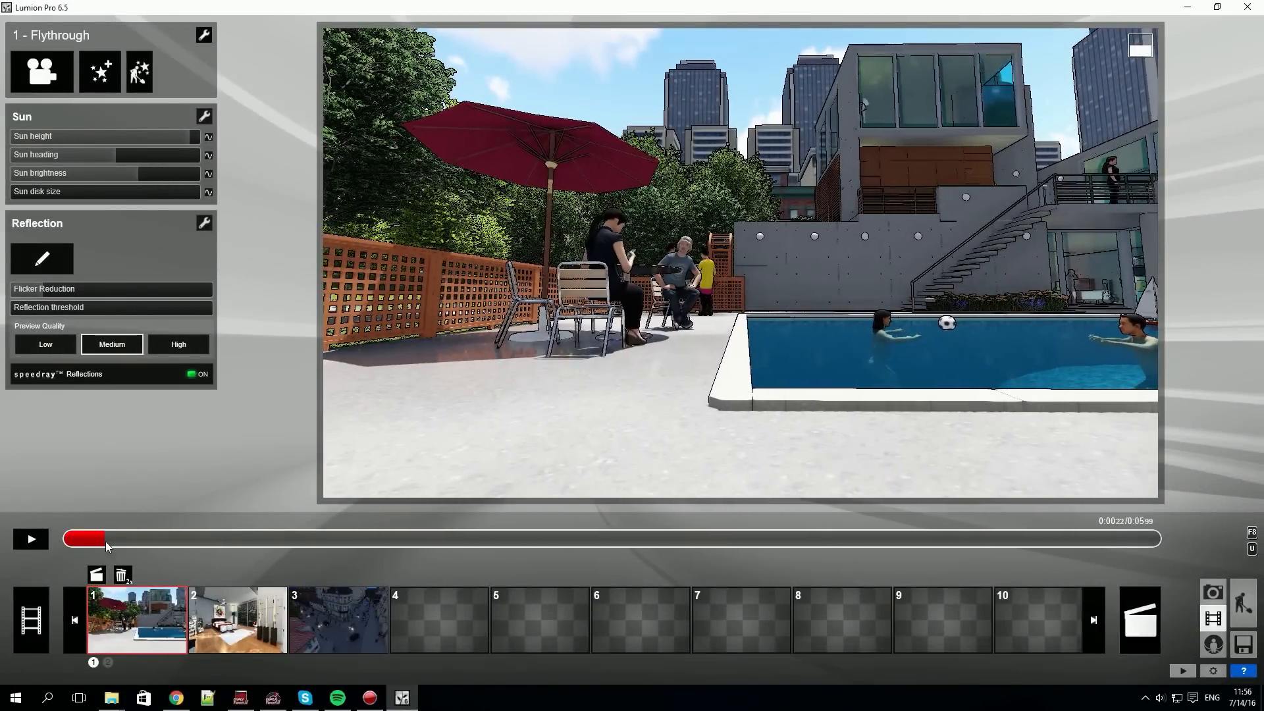
{"action": "left_click", "coordinate": [209, 137]}
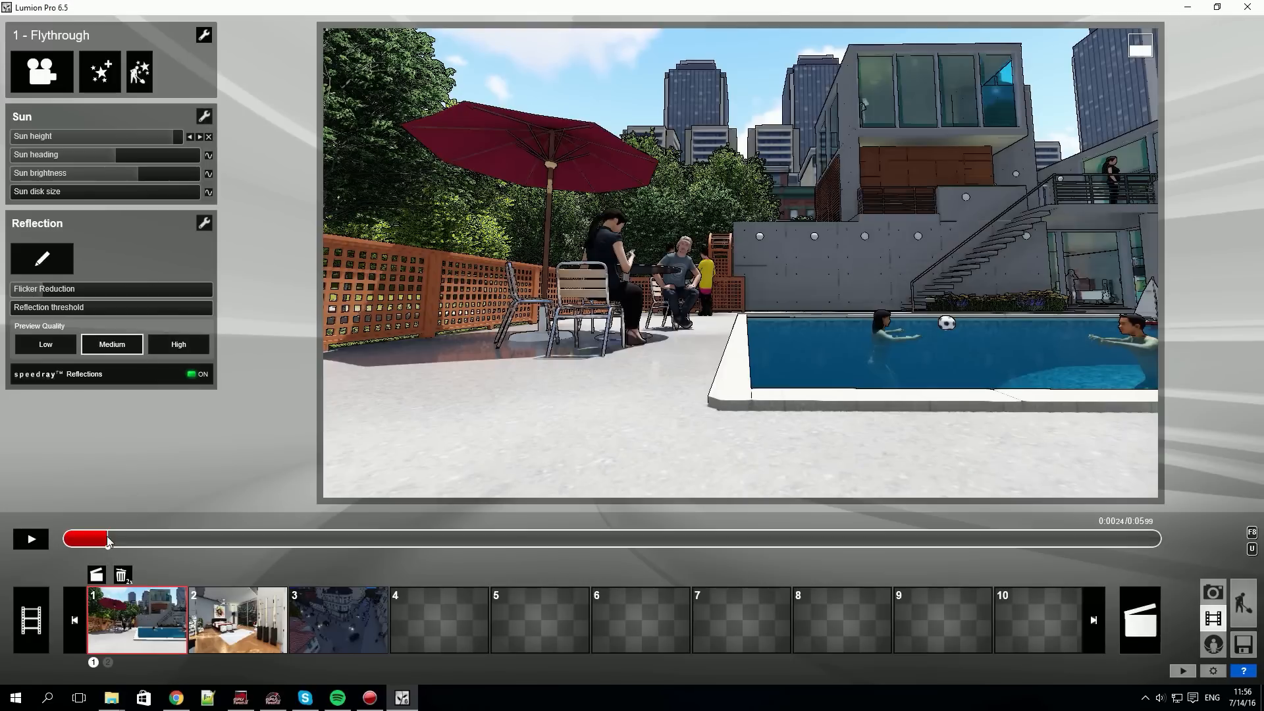
{"action": "left_click_drag", "start_coordinate": [104, 541], "coordinate": [1129, 553]}
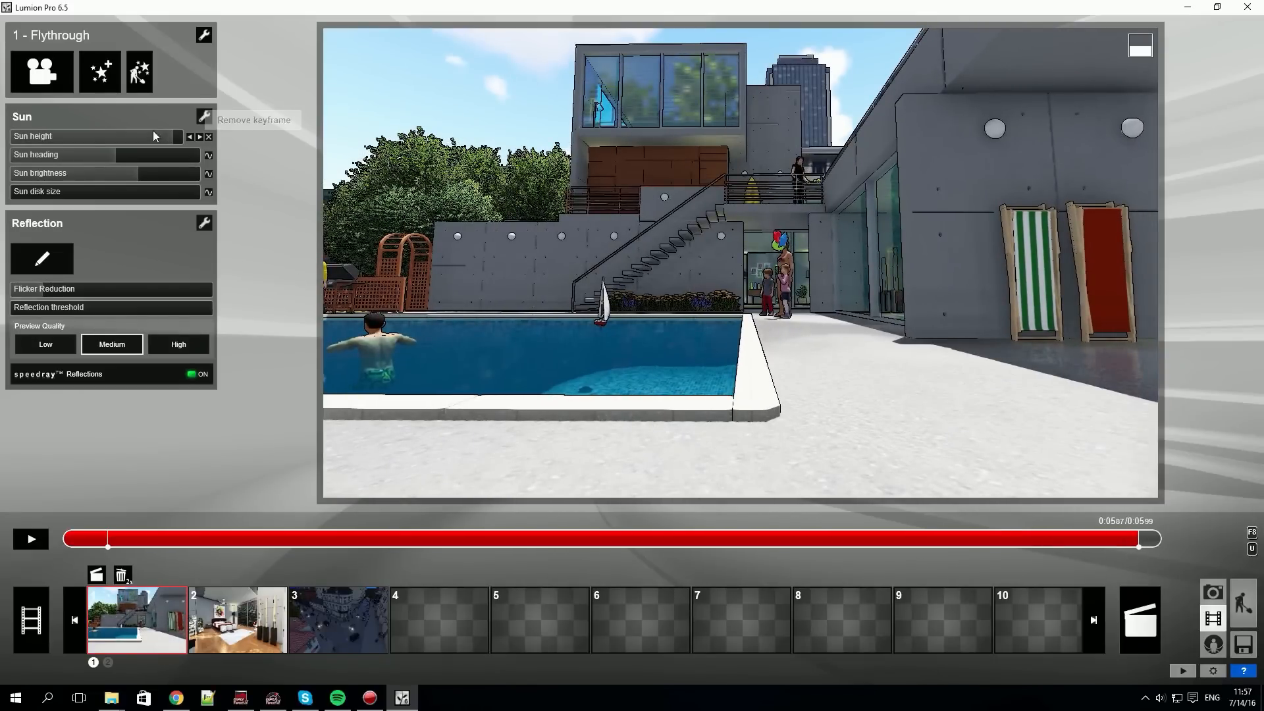
{"action": "left_click_drag", "start_coordinate": [168, 136], "coordinate": [89, 148]}
{"action": "left_click", "coordinate": [31, 539]}
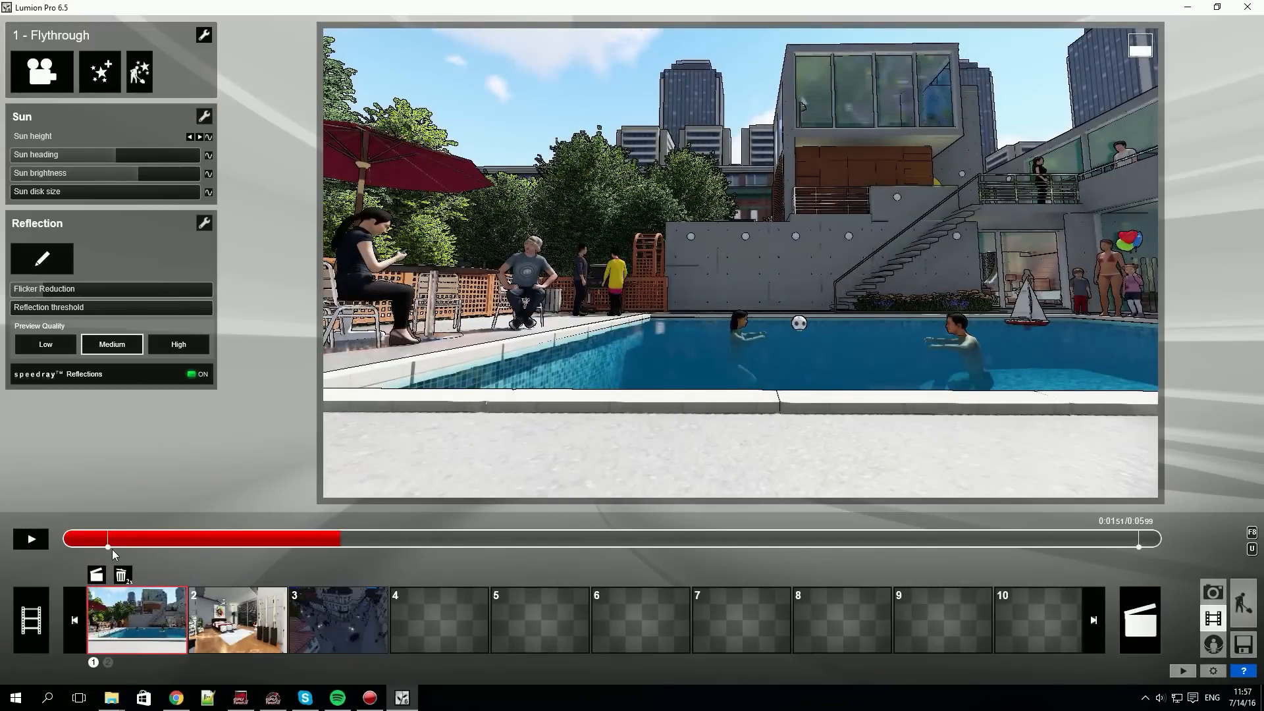
Step: Lower the sun height at the first keyframe of the pool clip and play the clip
{"action": "left_click", "coordinate": [190, 137]}
{"action": "left_click_drag", "start_coordinate": [131, 137], "coordinate": [111, 133]}
{"action": "left_click", "coordinate": [33, 540]}
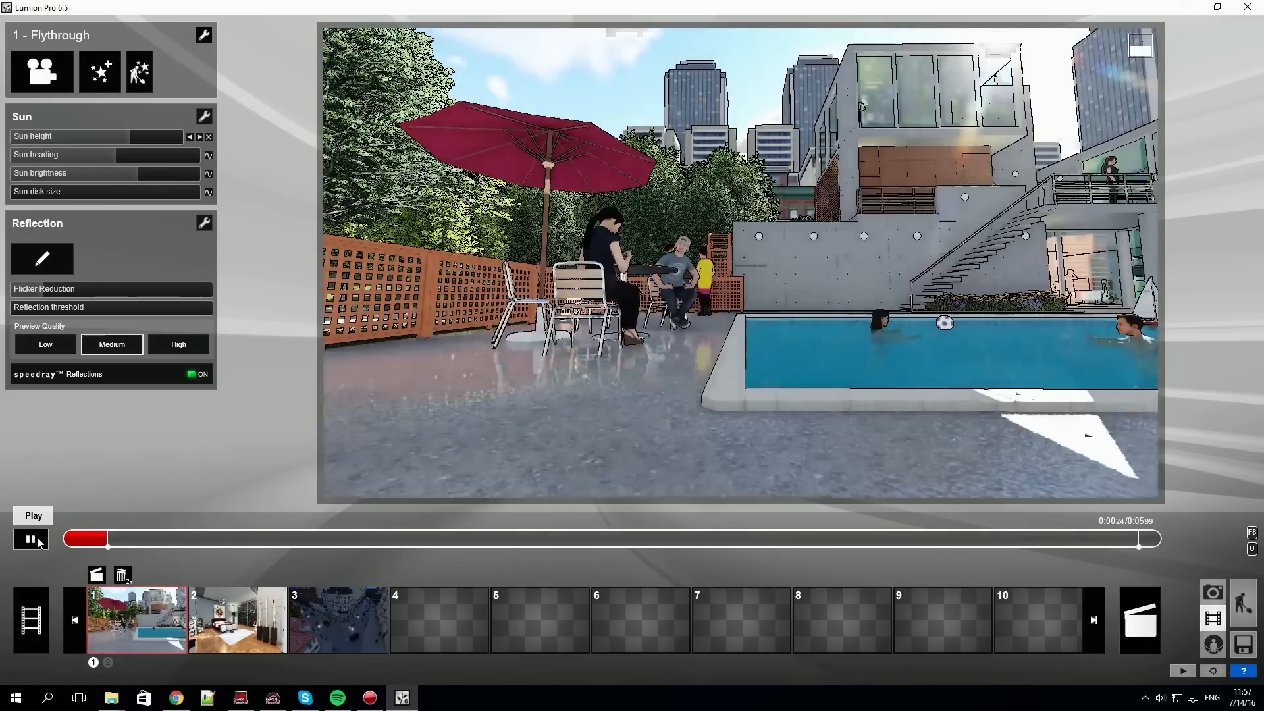
{"action": "left_click", "coordinate": [30, 540]}
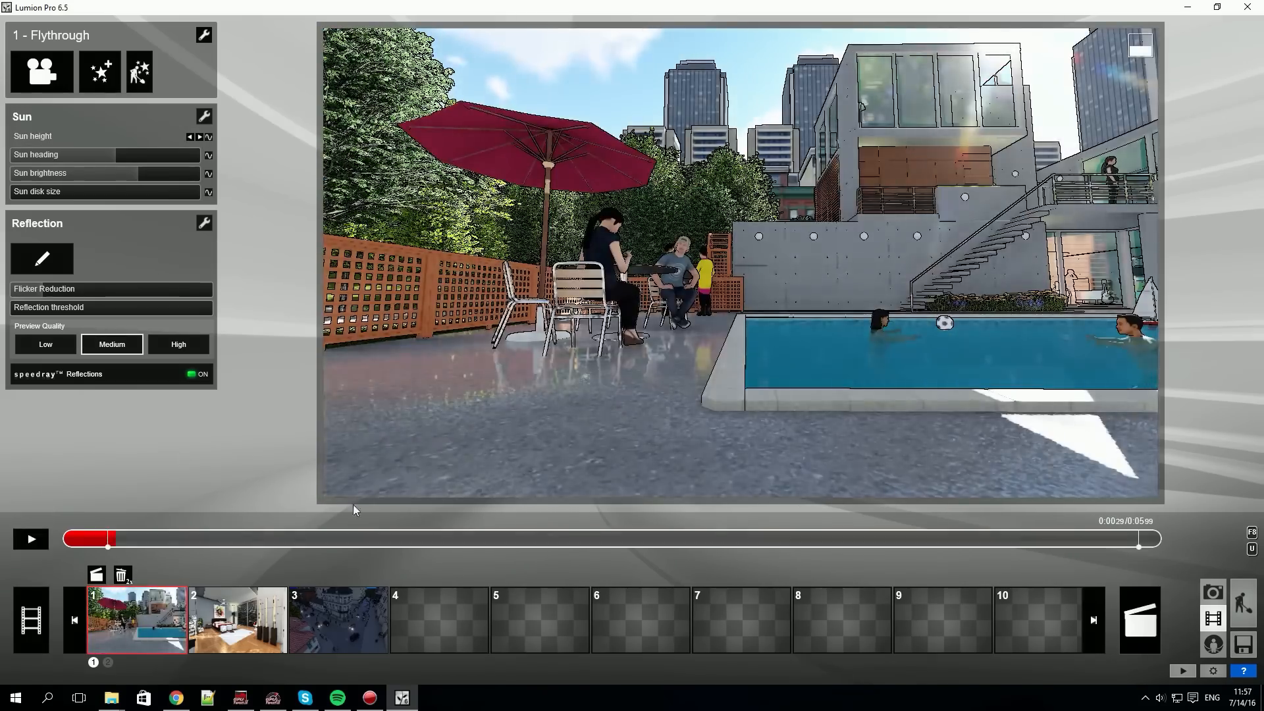
Step: Open the Mass Move effect of street clip 3 for editing and play the moving traffic and people
{"action": "left_click", "coordinate": [338, 619]}
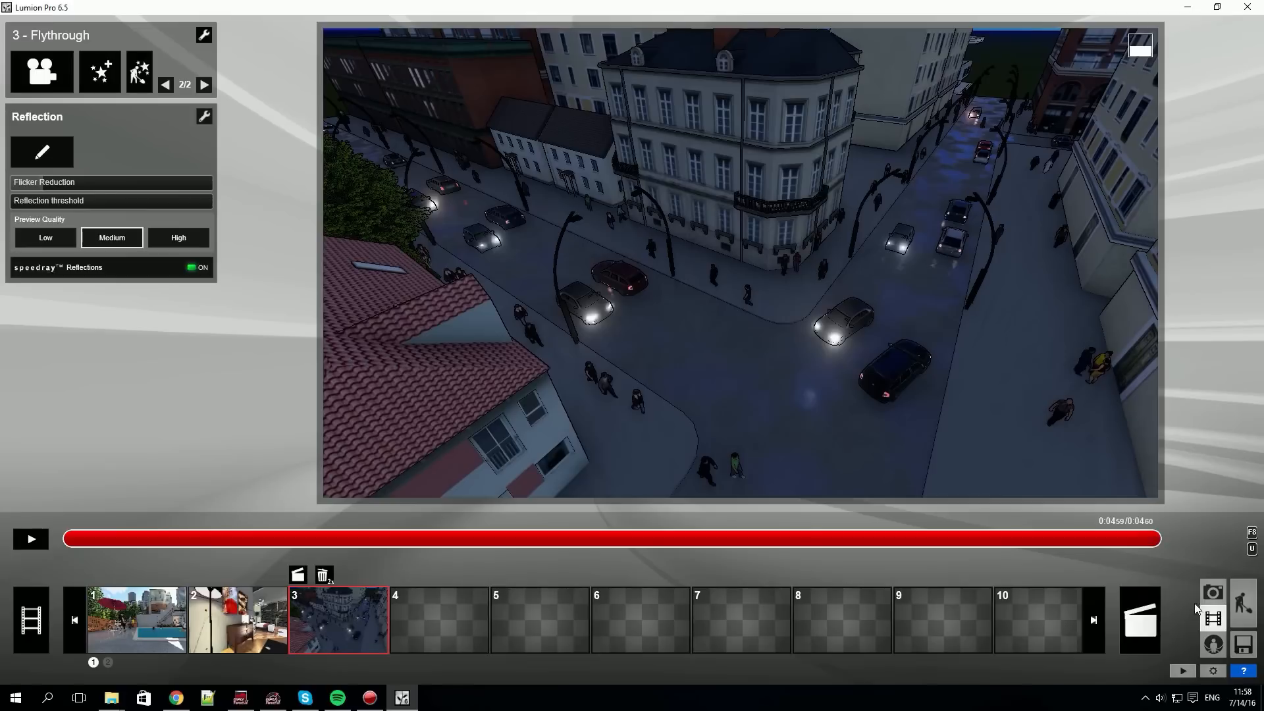
{"action": "left_click", "coordinate": [166, 85]}
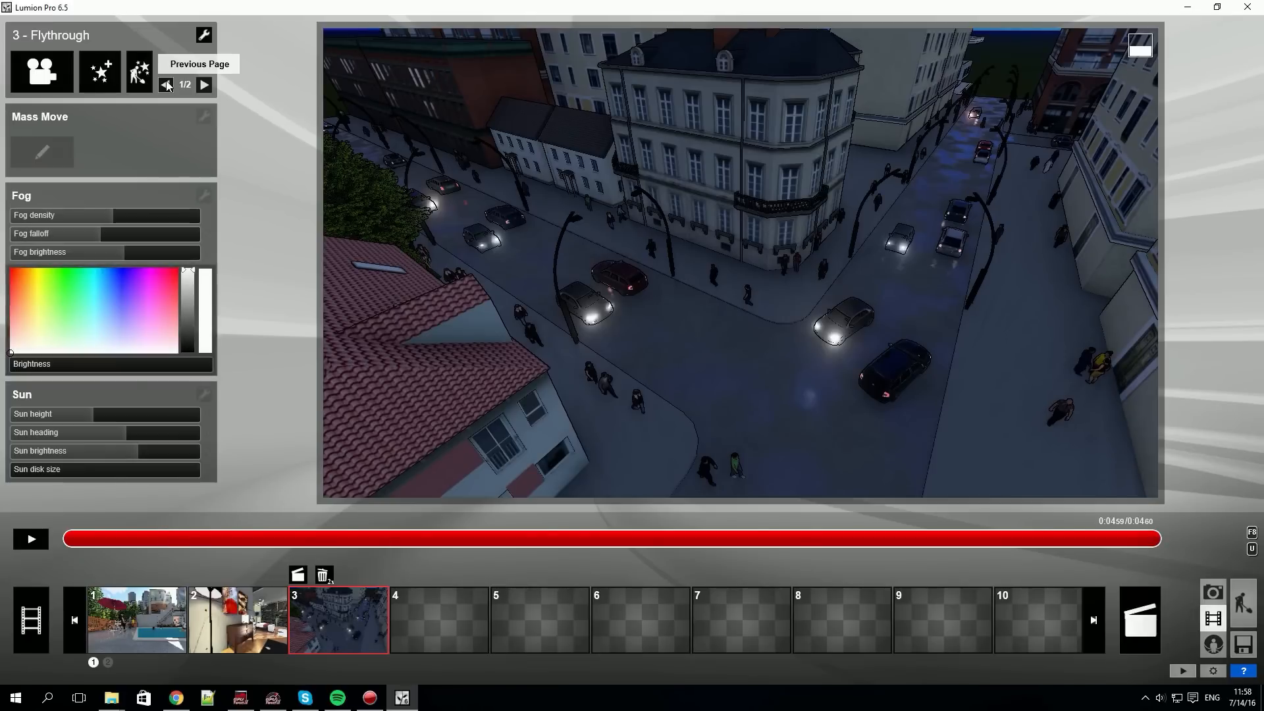
{"action": "left_click", "coordinate": [50, 158]}
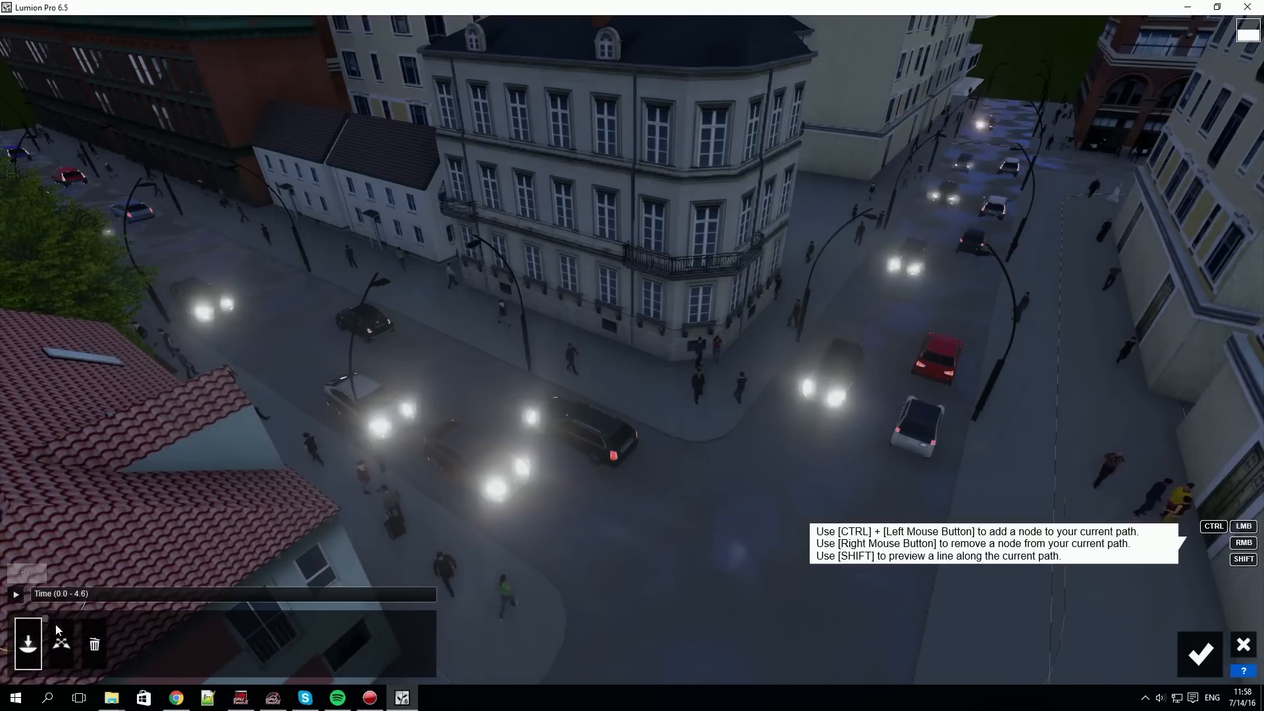
{"action": "left_click", "coordinate": [18, 596]}
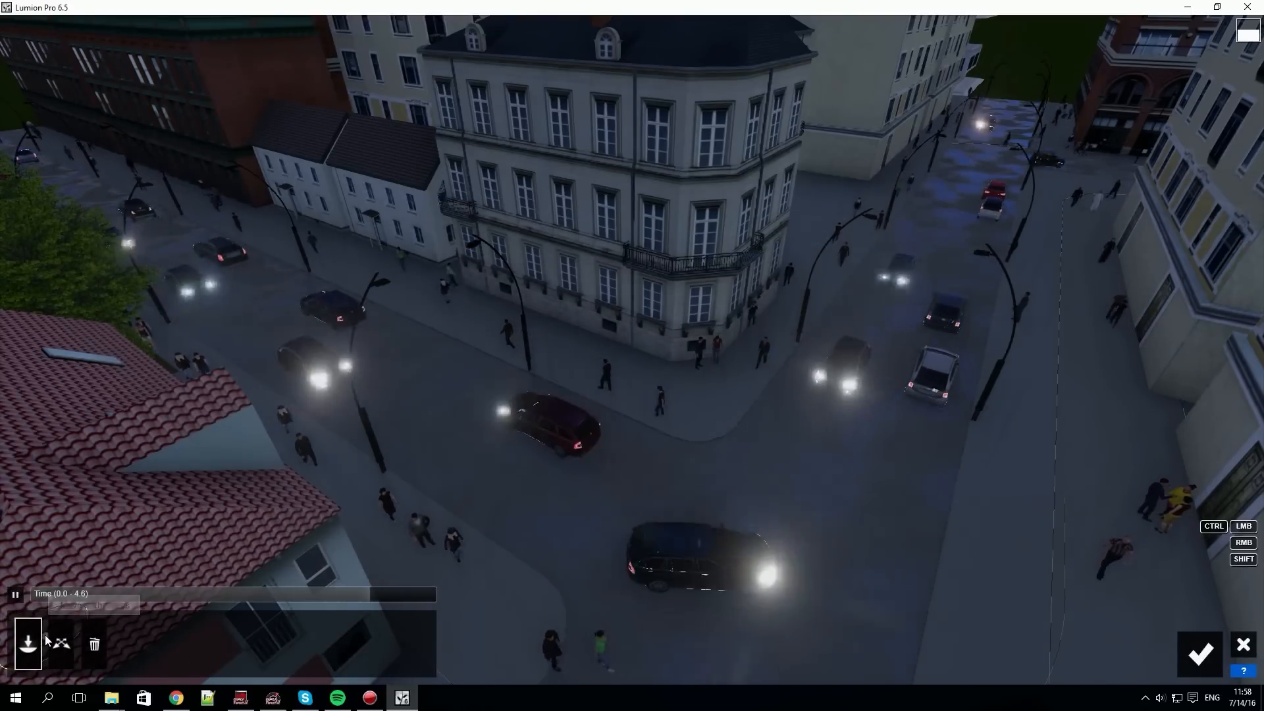
{"action": "left_click", "coordinate": [16, 594]}
Step: Select the street path's corner node, preview the traffic at 62.36 km/h and set the car speed to 32.76 km/h
{"action": "left_click", "coordinate": [61, 643]}
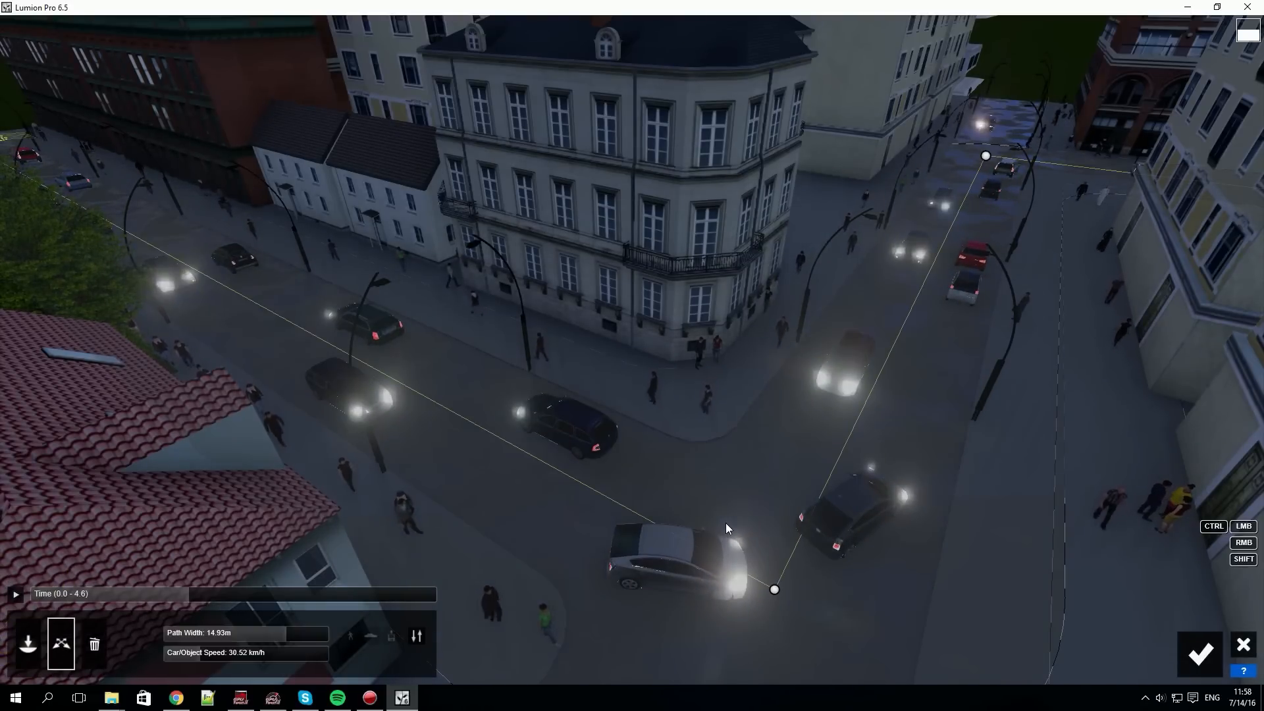
{"action": "left_click", "coordinate": [774, 589]}
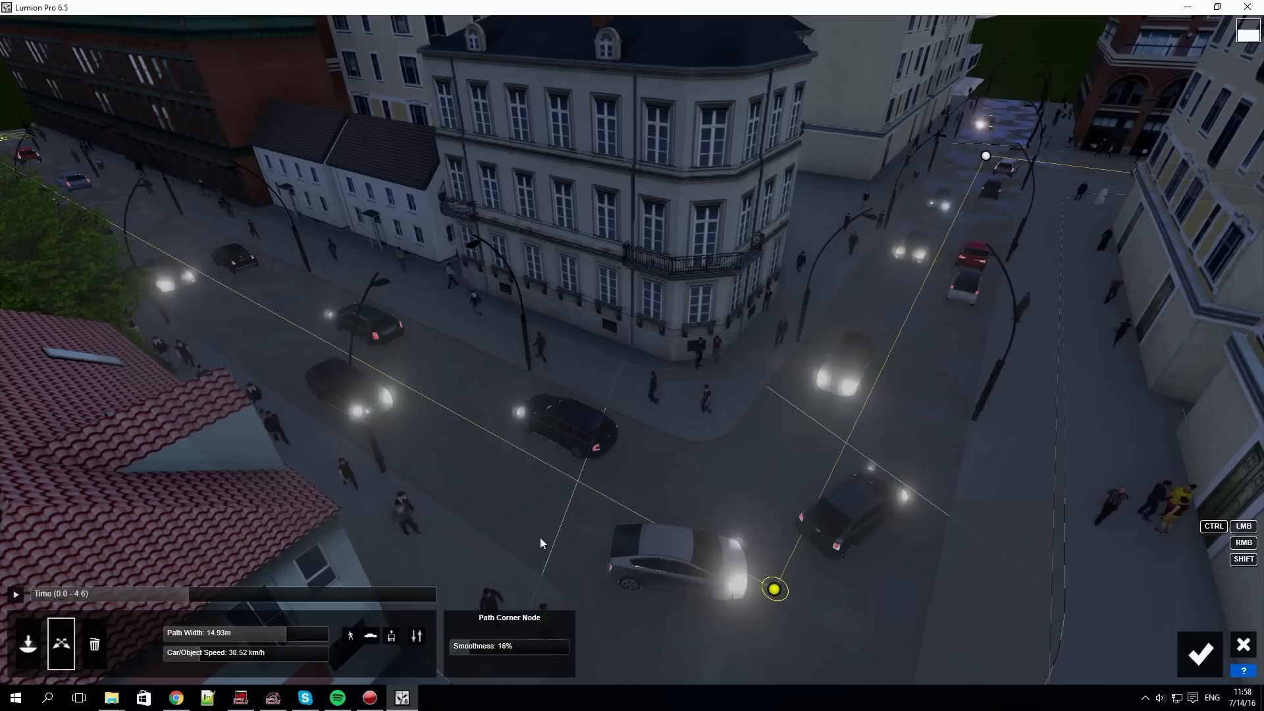
{"action": "left_click", "coordinate": [210, 657]}
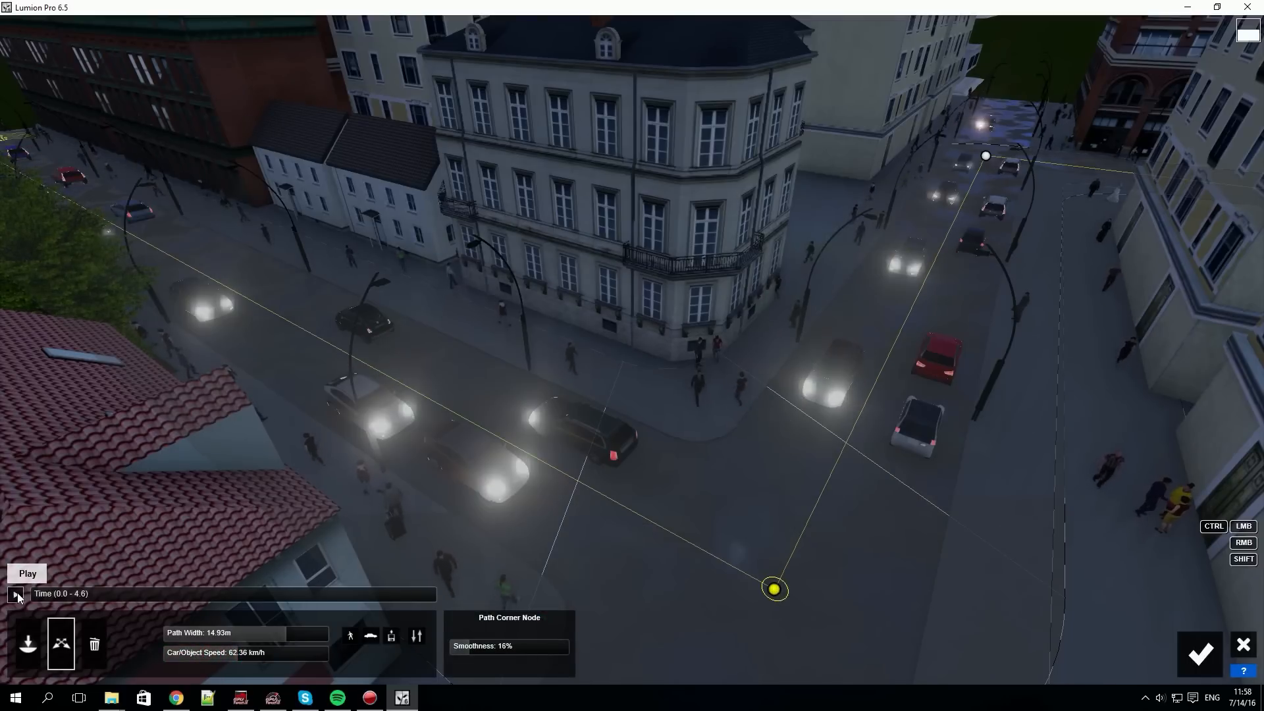
{"action": "left_click", "coordinate": [16, 594]}
{"action": "left_click_drag", "start_coordinate": [258, 654], "coordinate": [198, 655]}
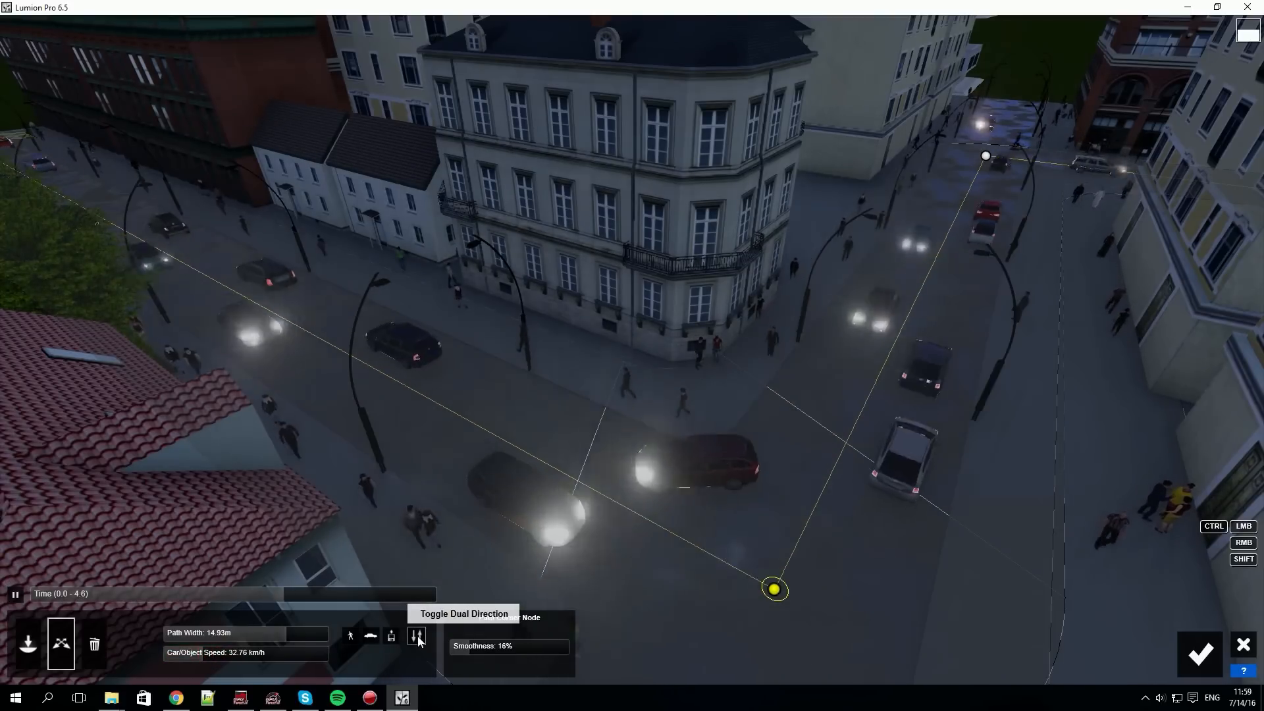
Step: Preview the Mass Move animation with people disabled, then re-enable people and preview it with cars disabled
{"action": "left_click", "coordinate": [351, 636]}
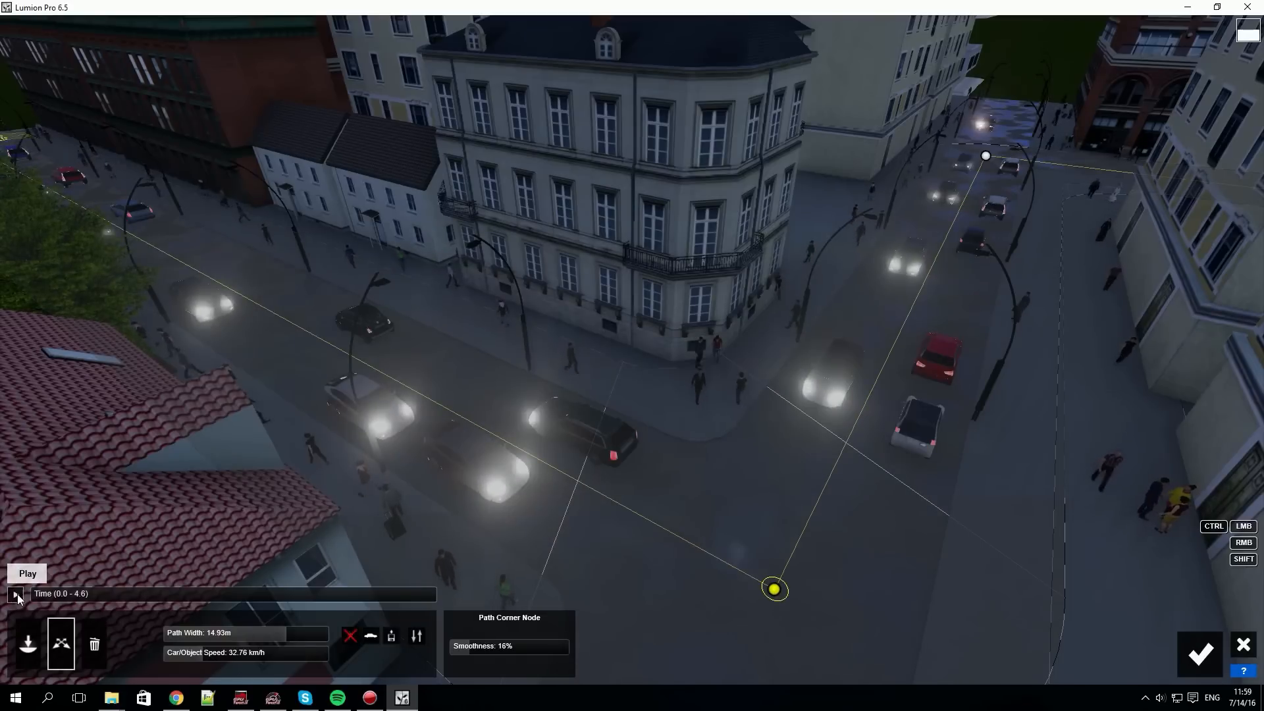
{"action": "left_click", "coordinate": [16, 594]}
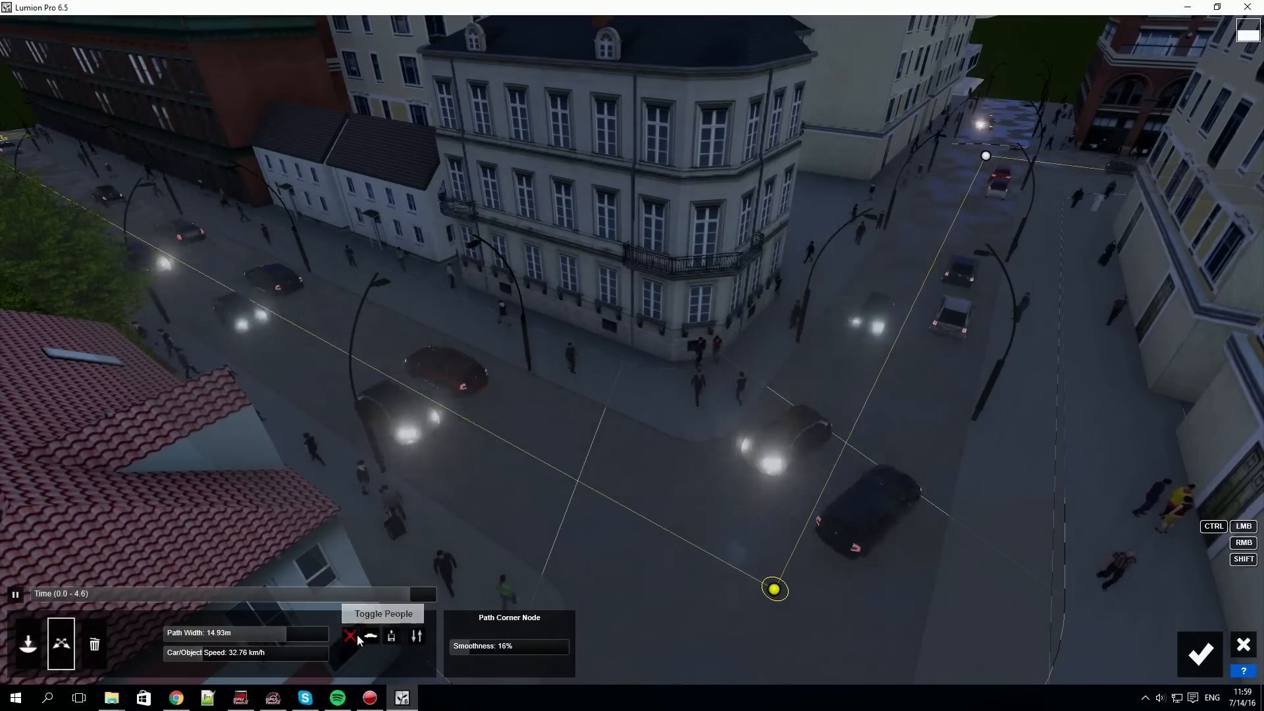
{"action": "left_click", "coordinate": [351, 636]}
{"action": "left_click", "coordinate": [371, 636]}
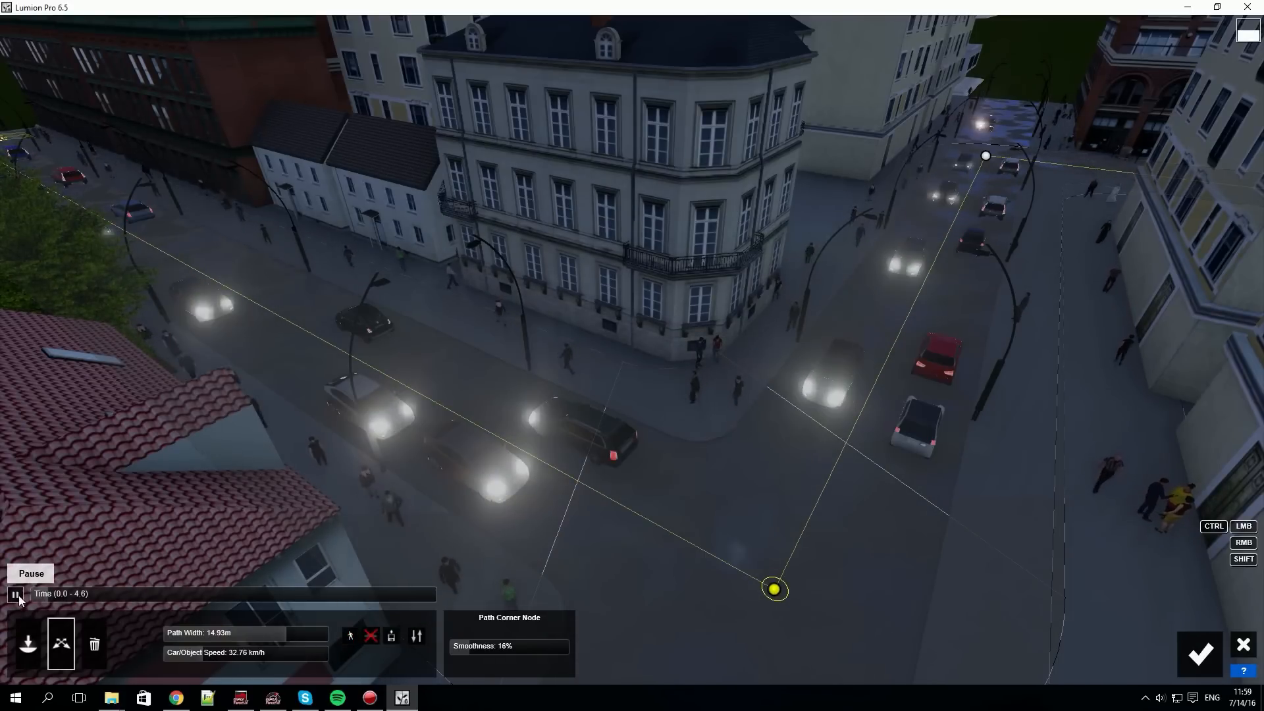
{"action": "left_click", "coordinate": [16, 594]}
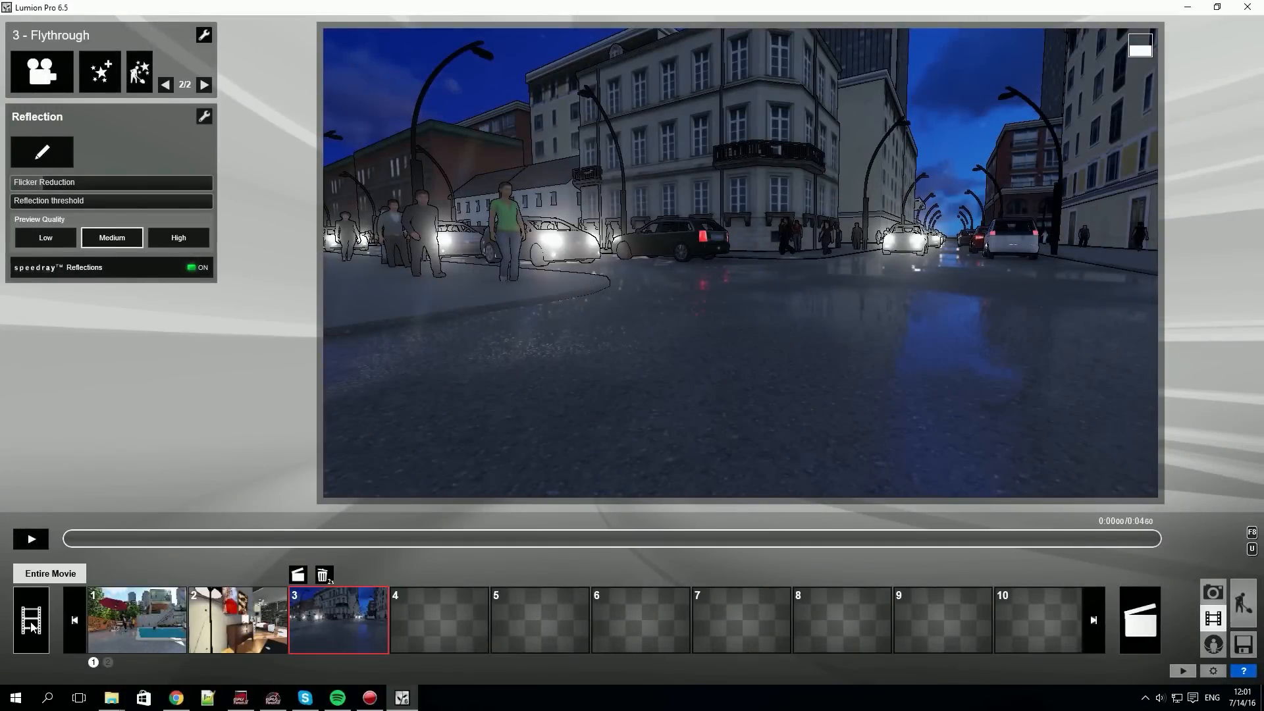
Step: Export the entire movie as an MP4 at 30 frames per second and 1080p, saved as OverviewMovie
{"action": "left_click", "coordinate": [31, 626]}
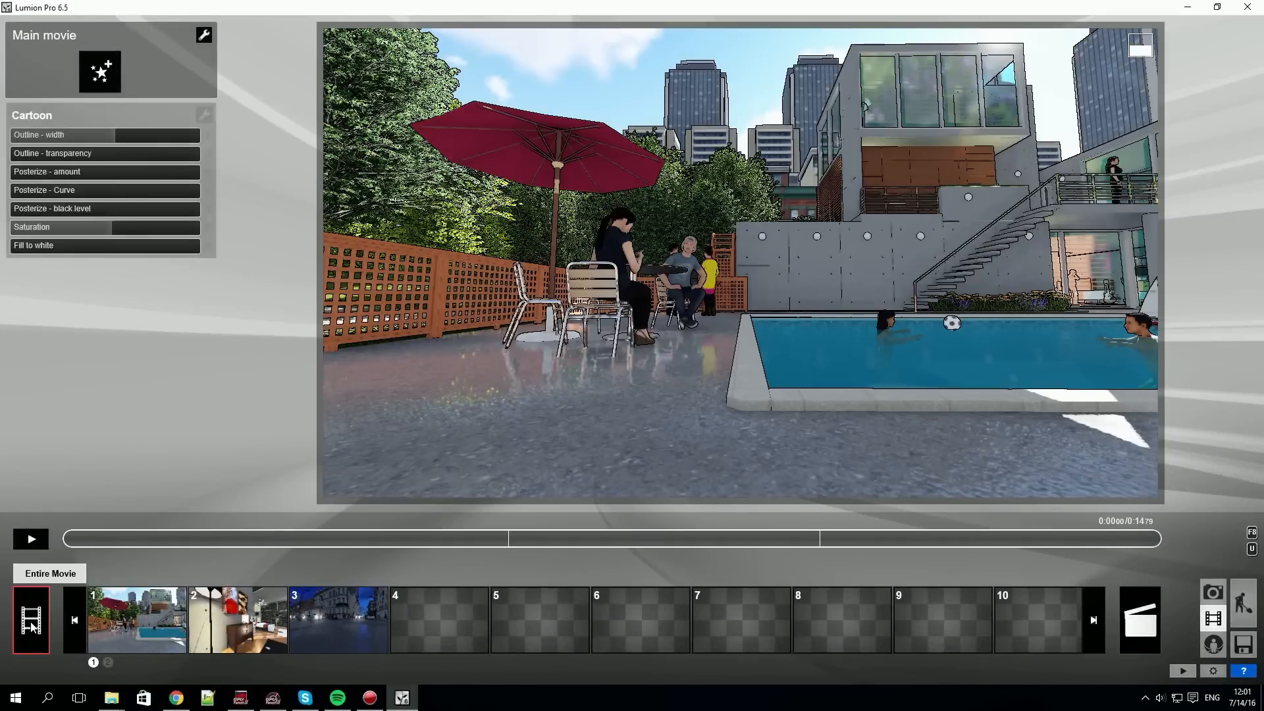
{"action": "left_click", "coordinate": [1148, 628]}
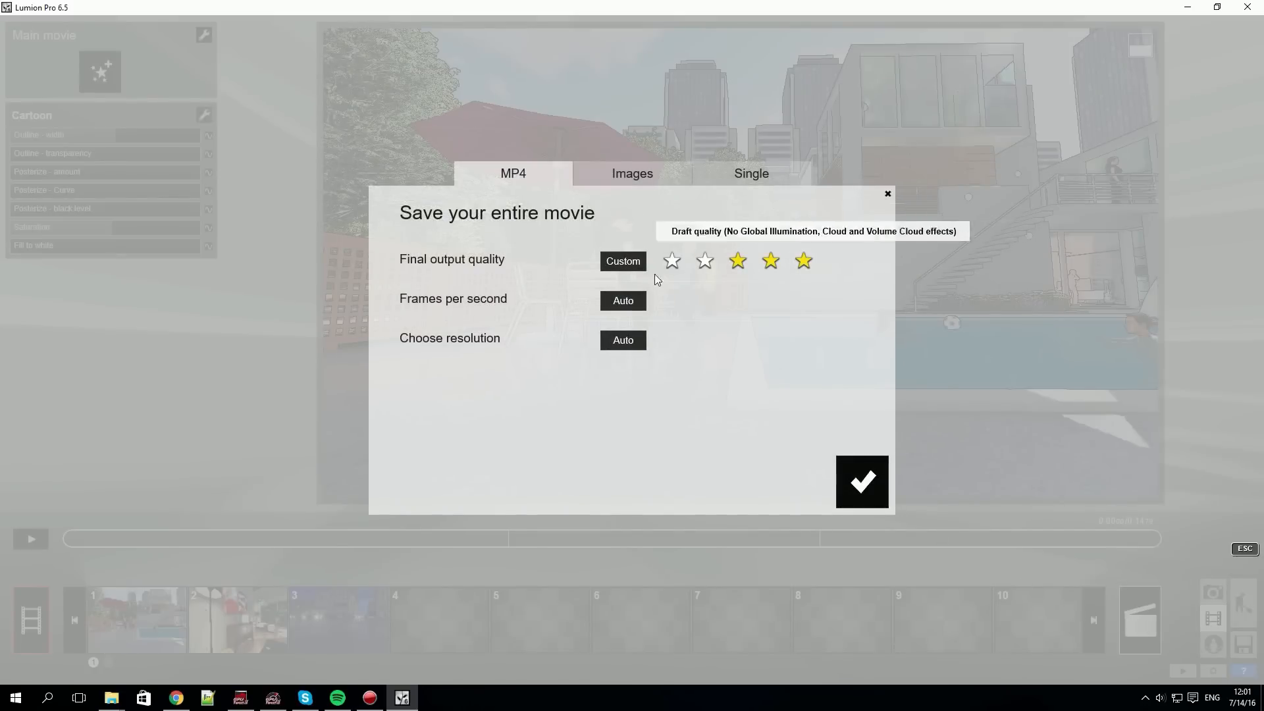
{"action": "left_click", "coordinate": [632, 304]}
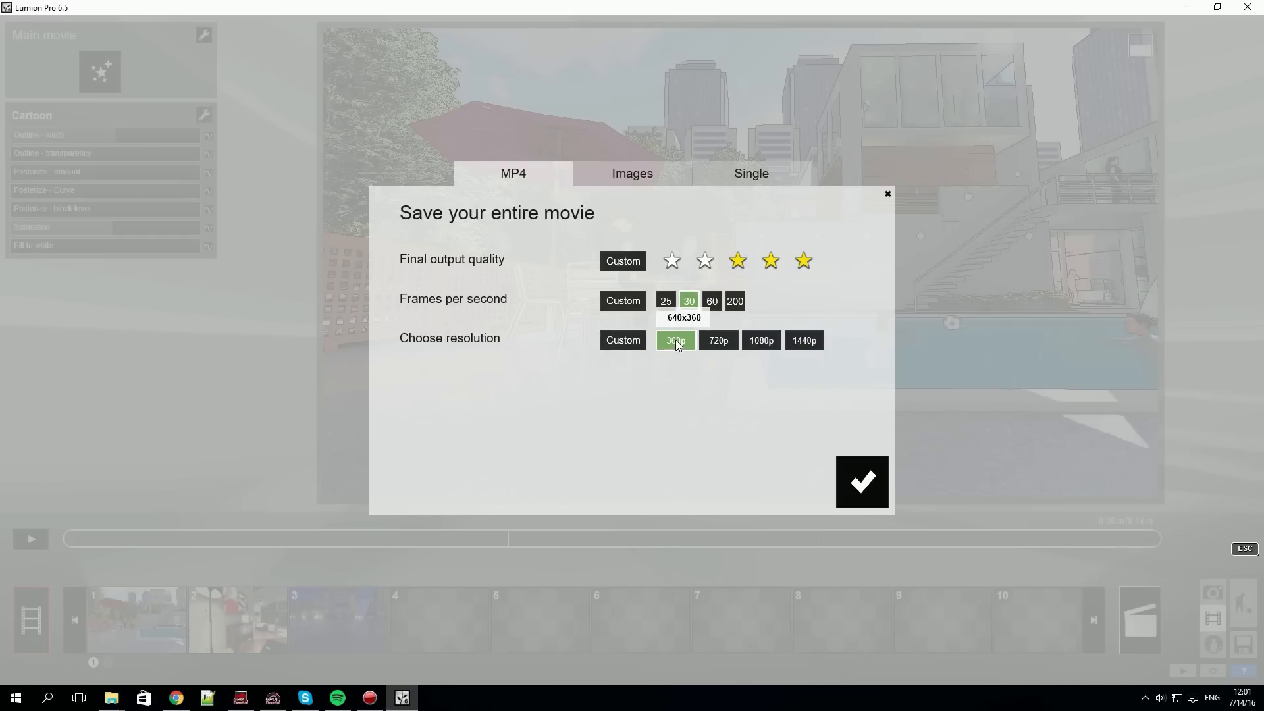
{"action": "left_click", "coordinate": [762, 340]}
{"action": "left_click", "coordinate": [863, 482]}
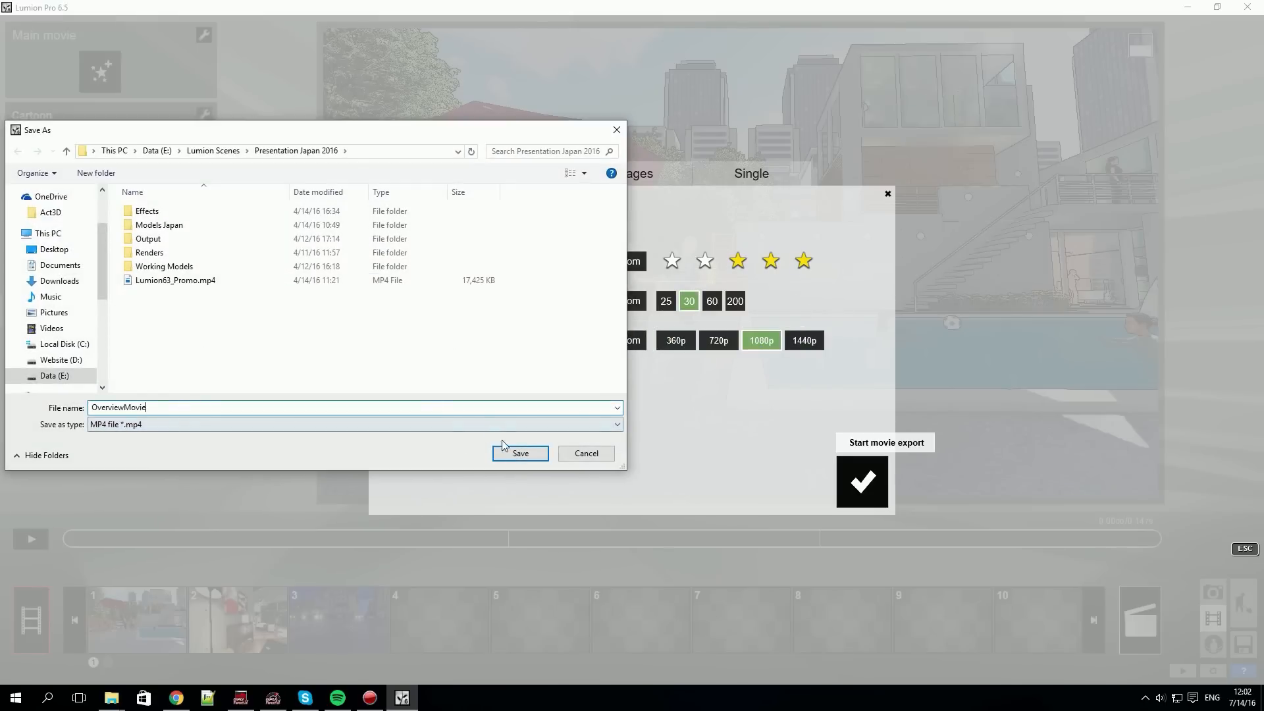
{"action": "left_click", "coordinate": [520, 453]}
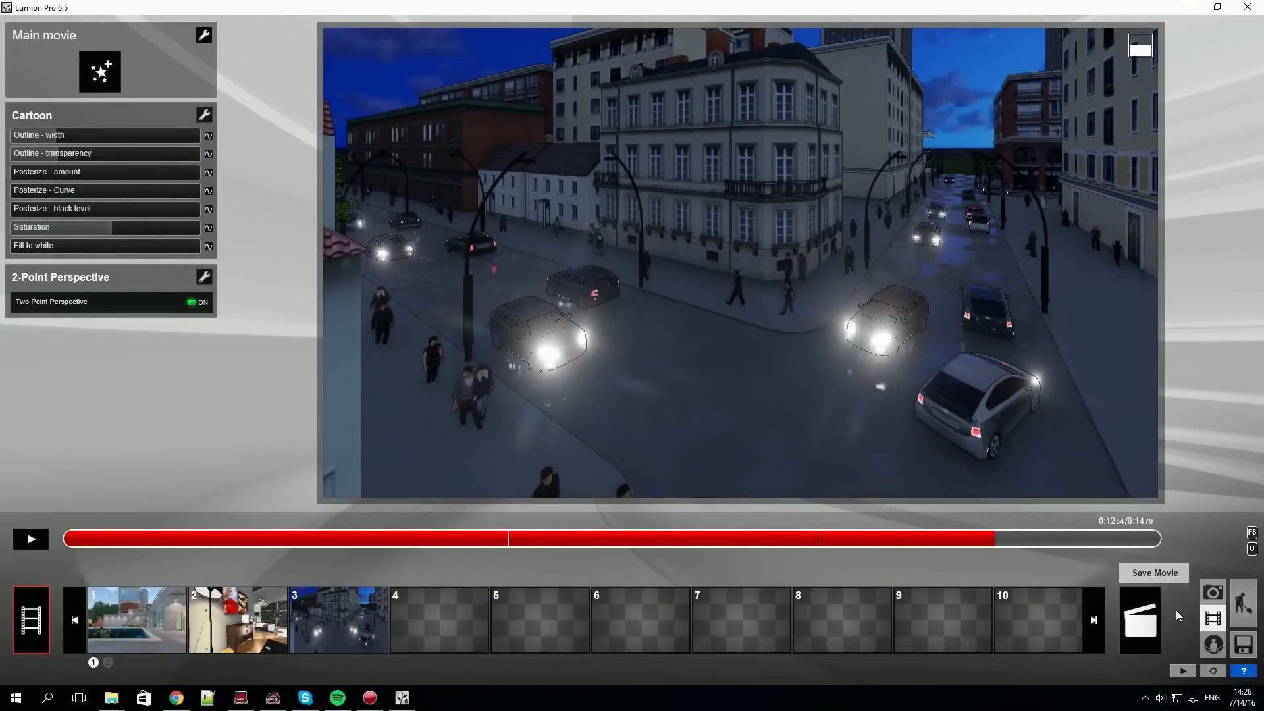
Step: Review the Living Room, Master Bedroom and Guest Room views in 360 panorama mode and add a street panorama named Parking Lot
{"action": "left_click", "coordinate": [1214, 645]}
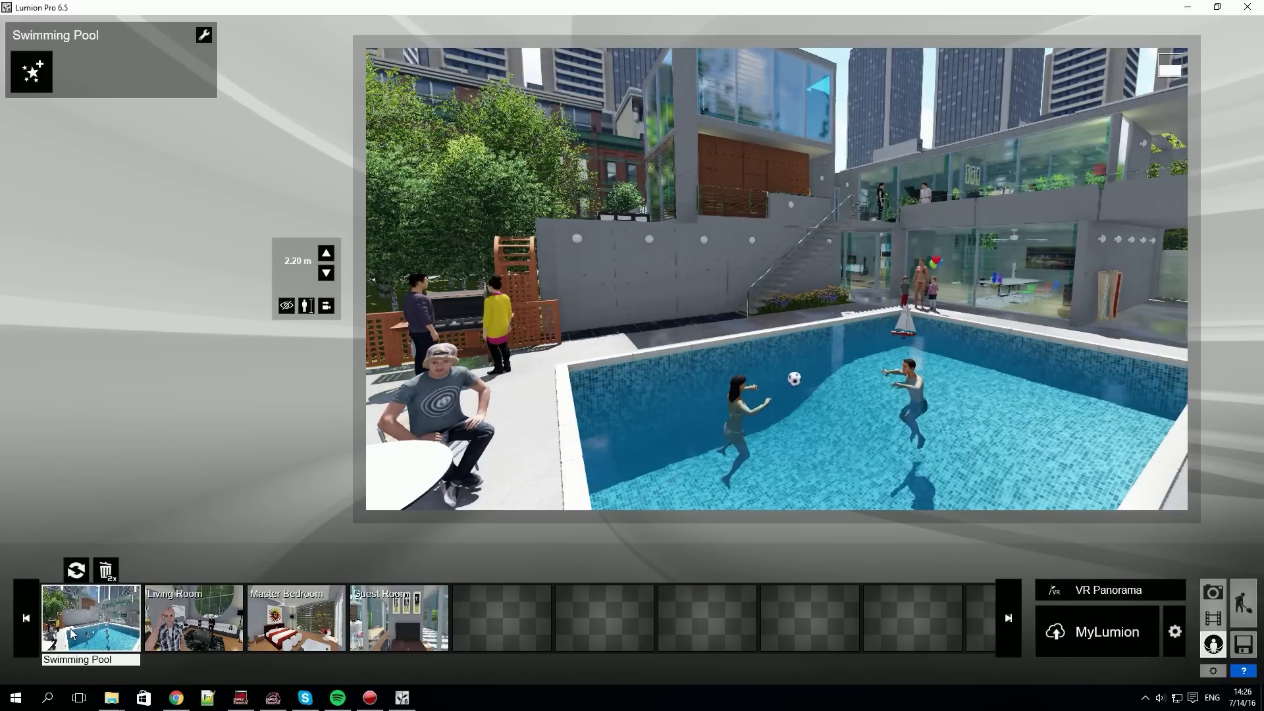
{"action": "left_click", "coordinate": [212, 625]}
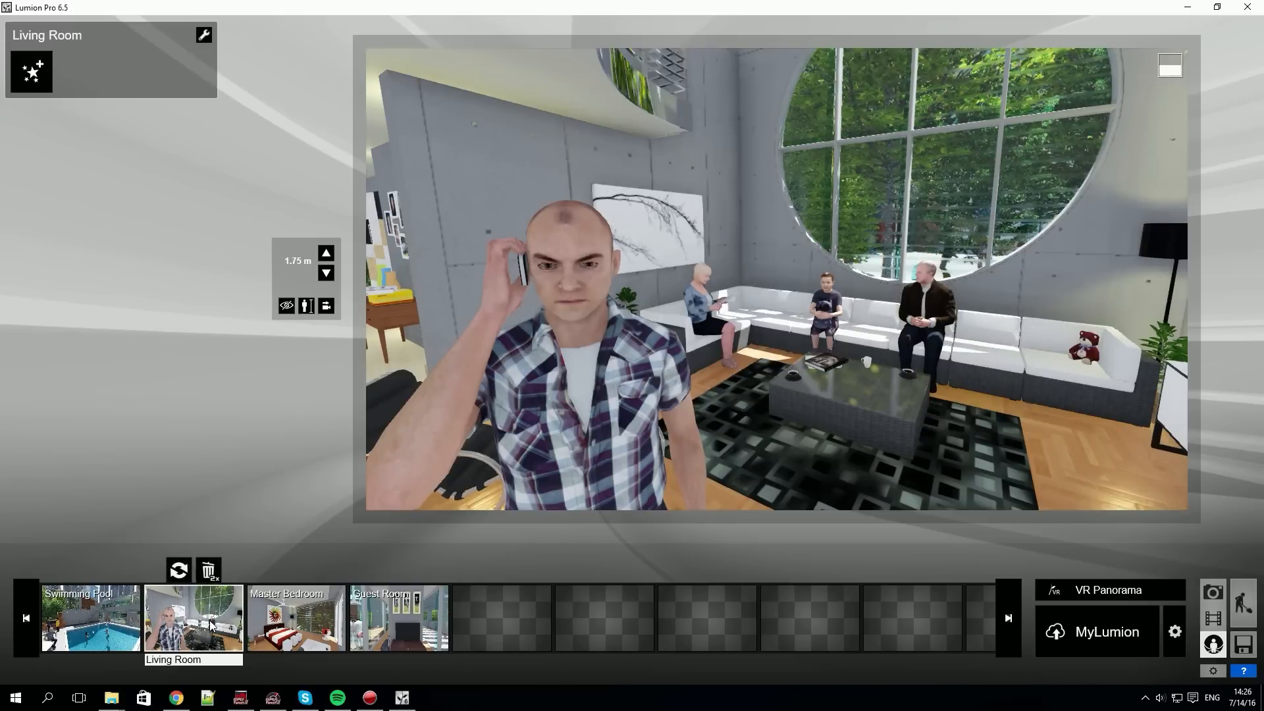
{"action": "left_click", "coordinate": [295, 628]}
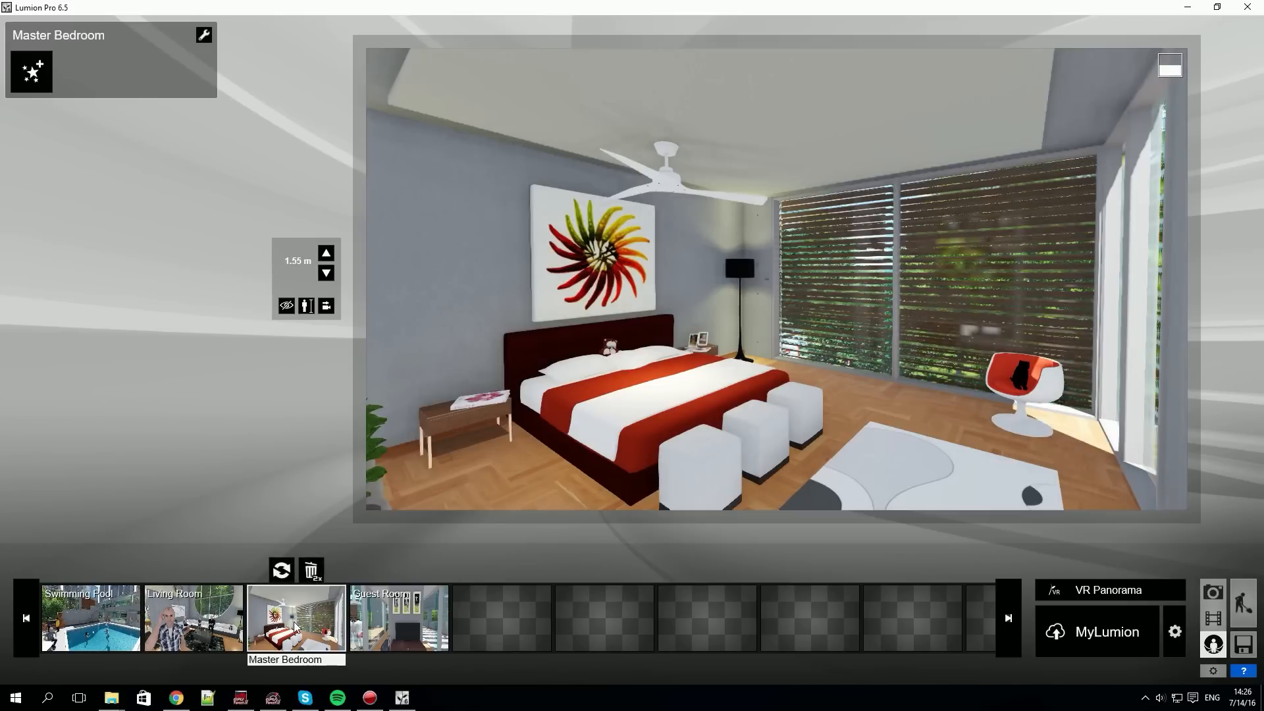
{"action": "left_click", "coordinate": [419, 621]}
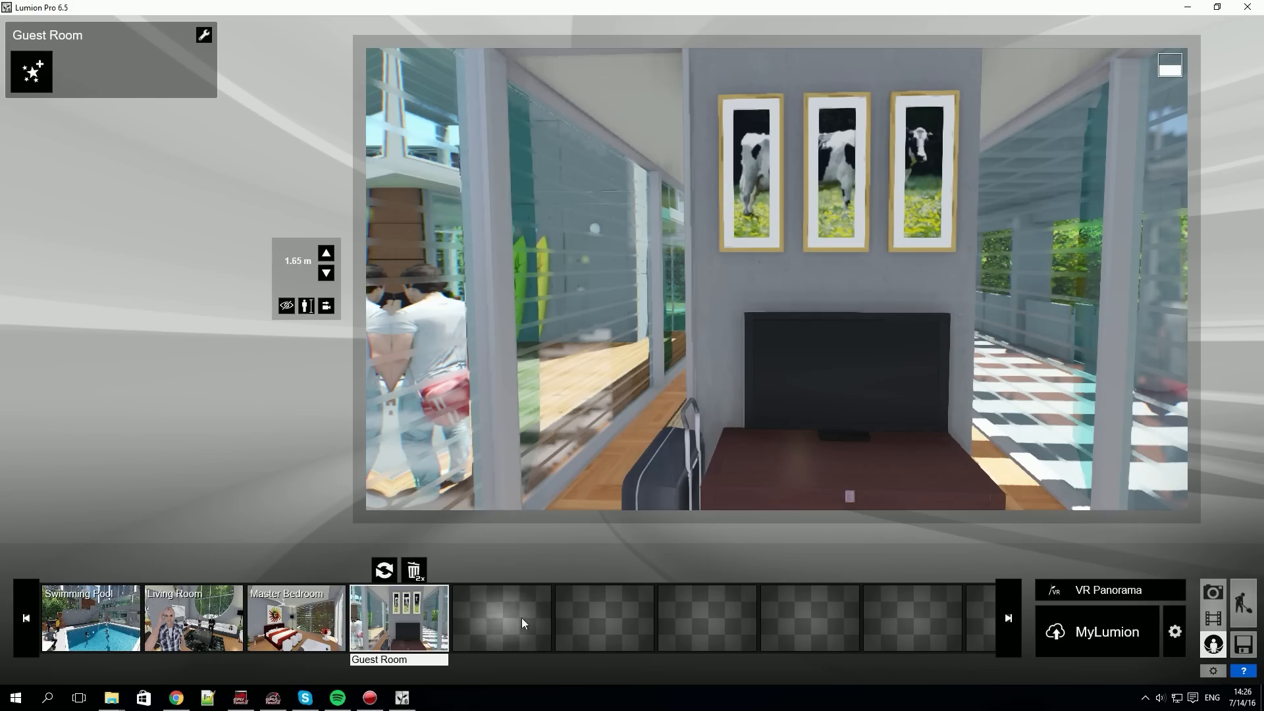
{"action": "left_click", "coordinate": [506, 619]}
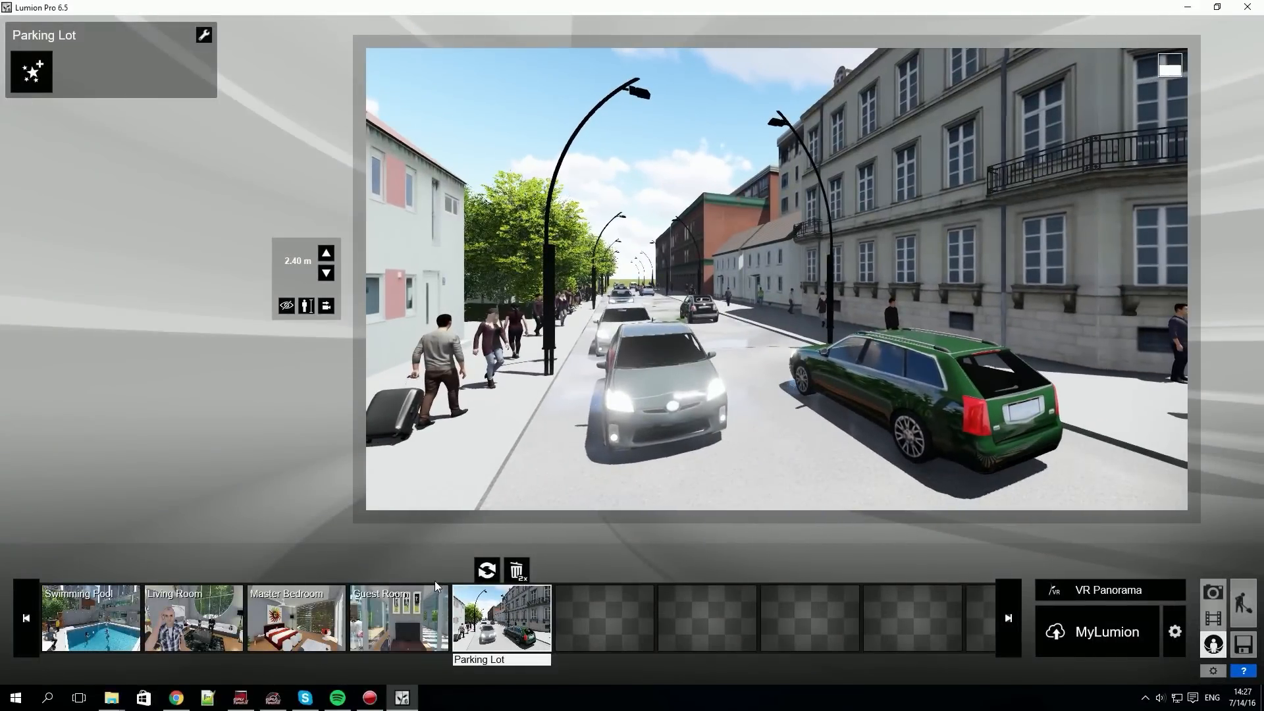
Step: Store a new panorama named Street at 1.60 m eye level and apply a night-time effects style with reflections to it
{"action": "left_click", "coordinate": [602, 617]}
{"action": "left_click", "coordinate": [307, 307]}
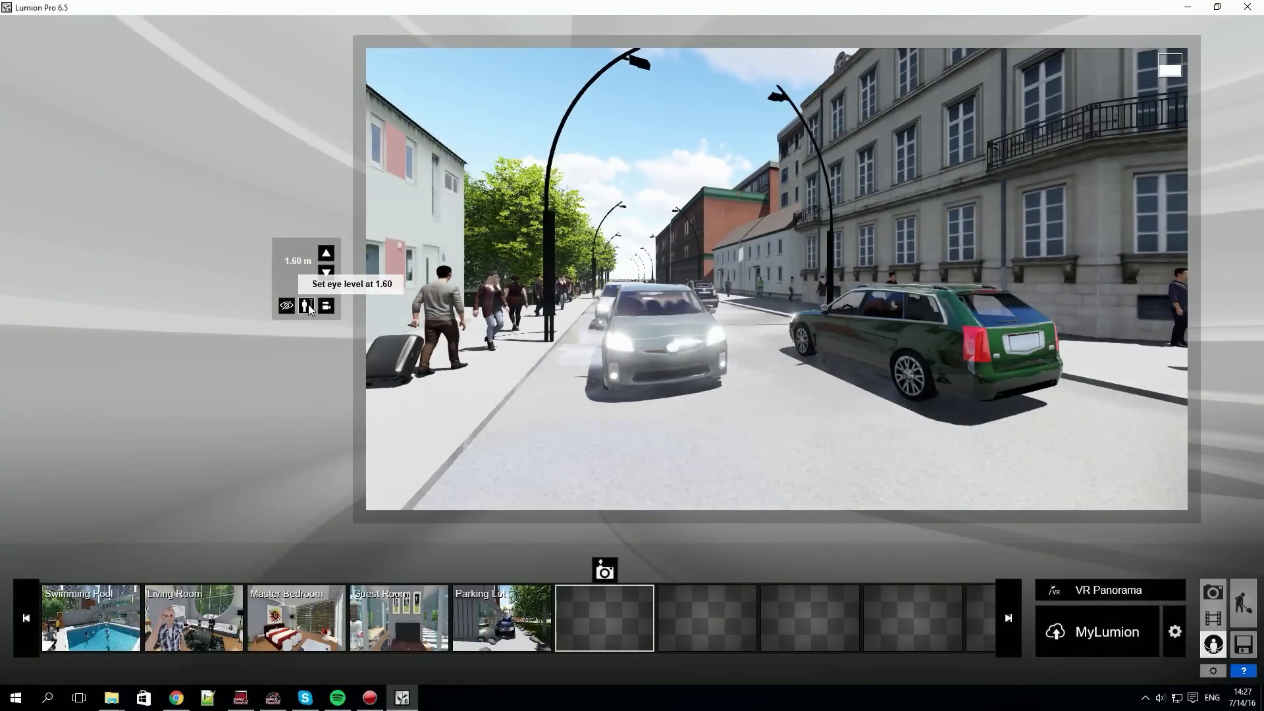
{"action": "left_click", "coordinate": [604, 570]}
{"action": "left_click", "coordinate": [609, 658]}
{"action": "type", "text": "Street"}
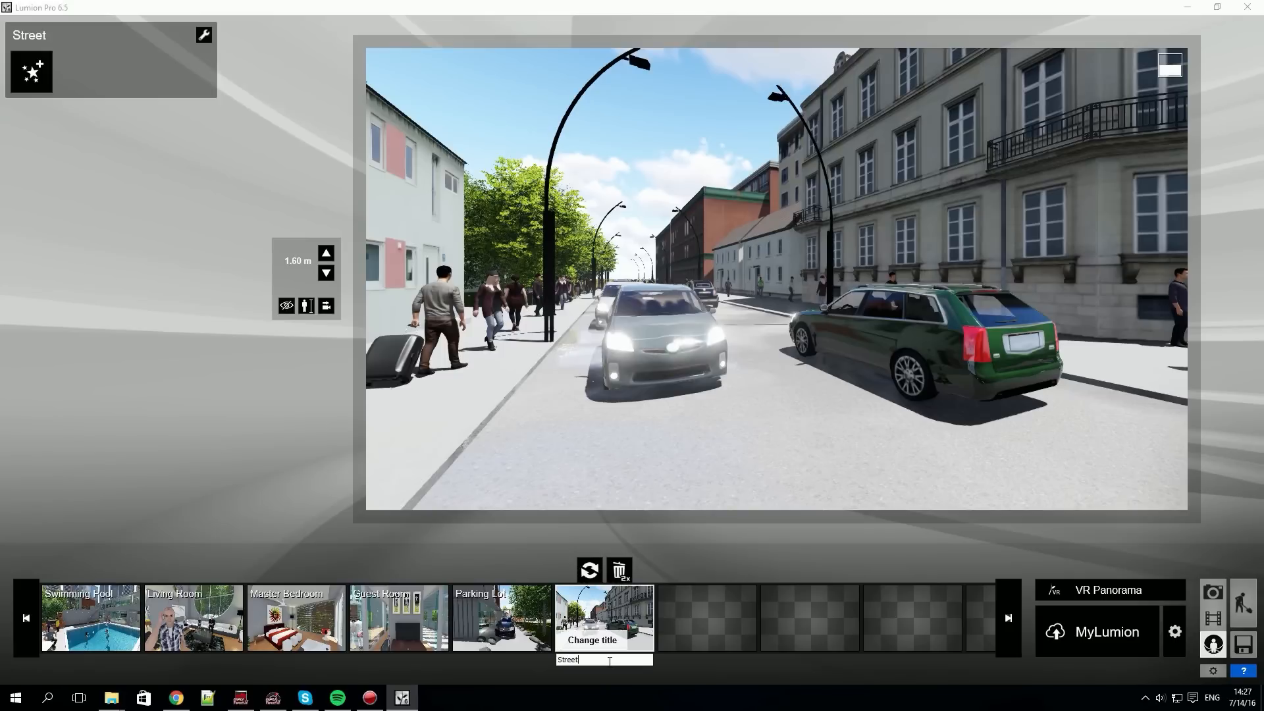
{"action": "key", "text": "Return"}
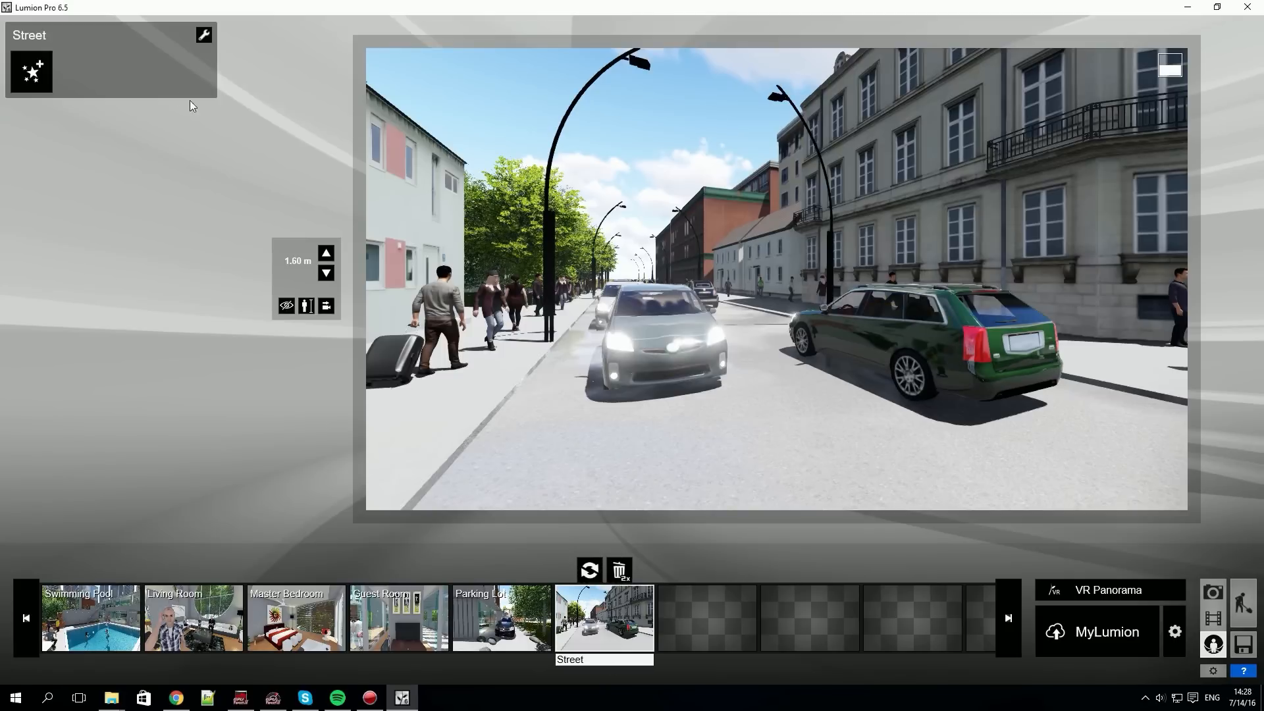
{"action": "left_click", "coordinate": [203, 35]}
{"action": "left_click", "coordinate": [133, 66]}
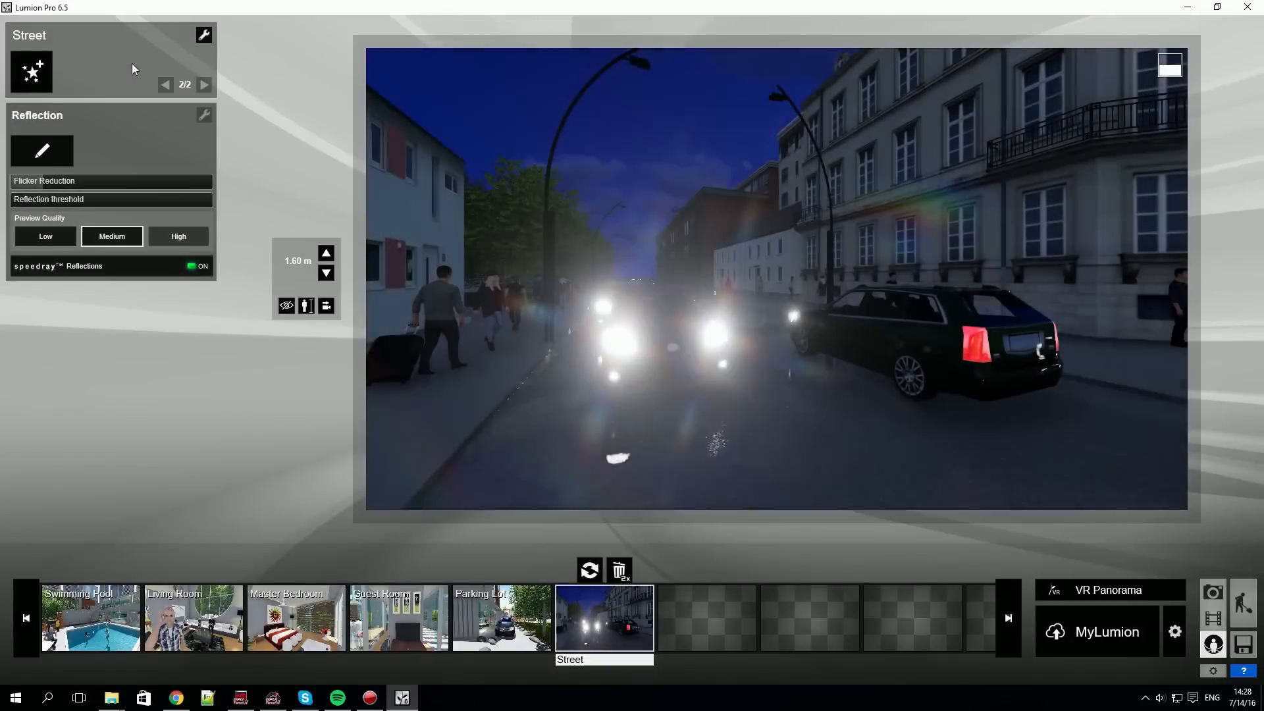
Step: Review the Swimming Pool's VR panorama settings, trying Other Device and GearVR / Oculus as target devices, and close them without rendering
{"action": "left_click", "coordinate": [116, 617]}
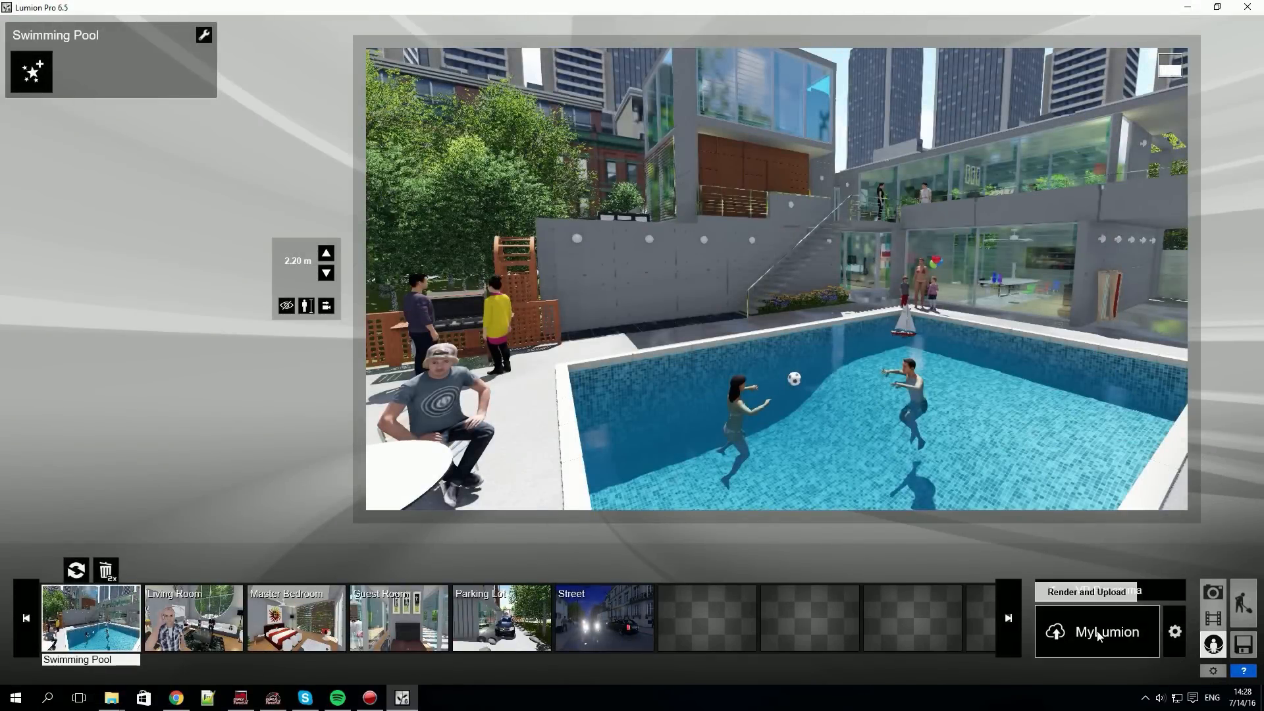
{"action": "left_click", "coordinate": [1100, 598]}
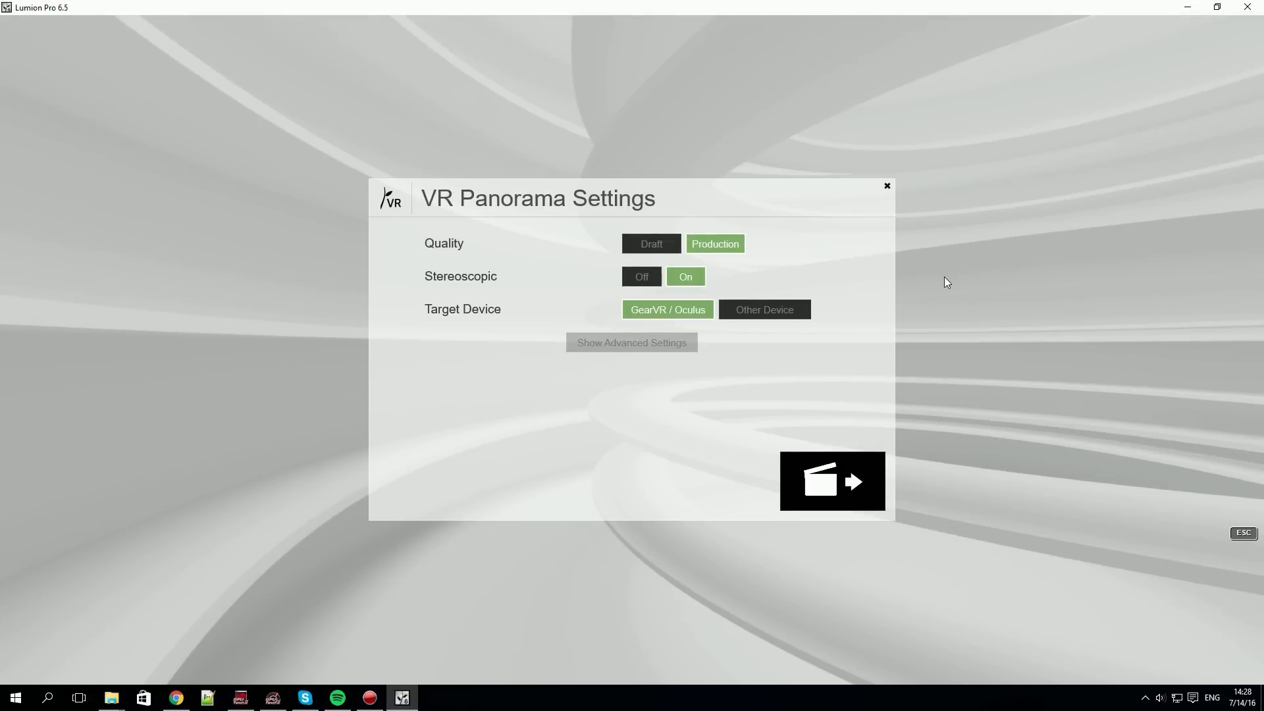
{"action": "left_click", "coordinate": [765, 310]}
{"action": "left_click", "coordinate": [668, 309]}
{"action": "left_click", "coordinate": [886, 187]}
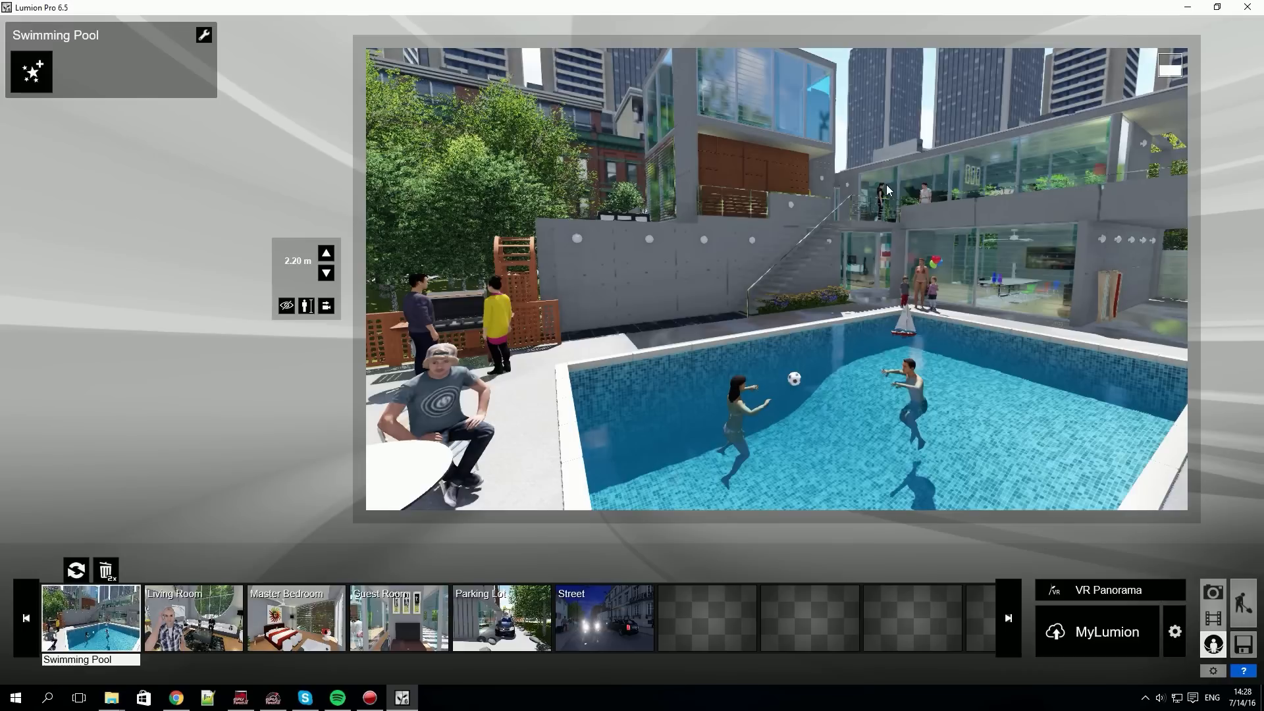
Step: Render and upload the panoramas to MyLumion in Draft quality, titled Overview Tutorial July 2016 Draft, with a description of the updated tutorial
{"action": "left_click", "coordinate": [1097, 634]}
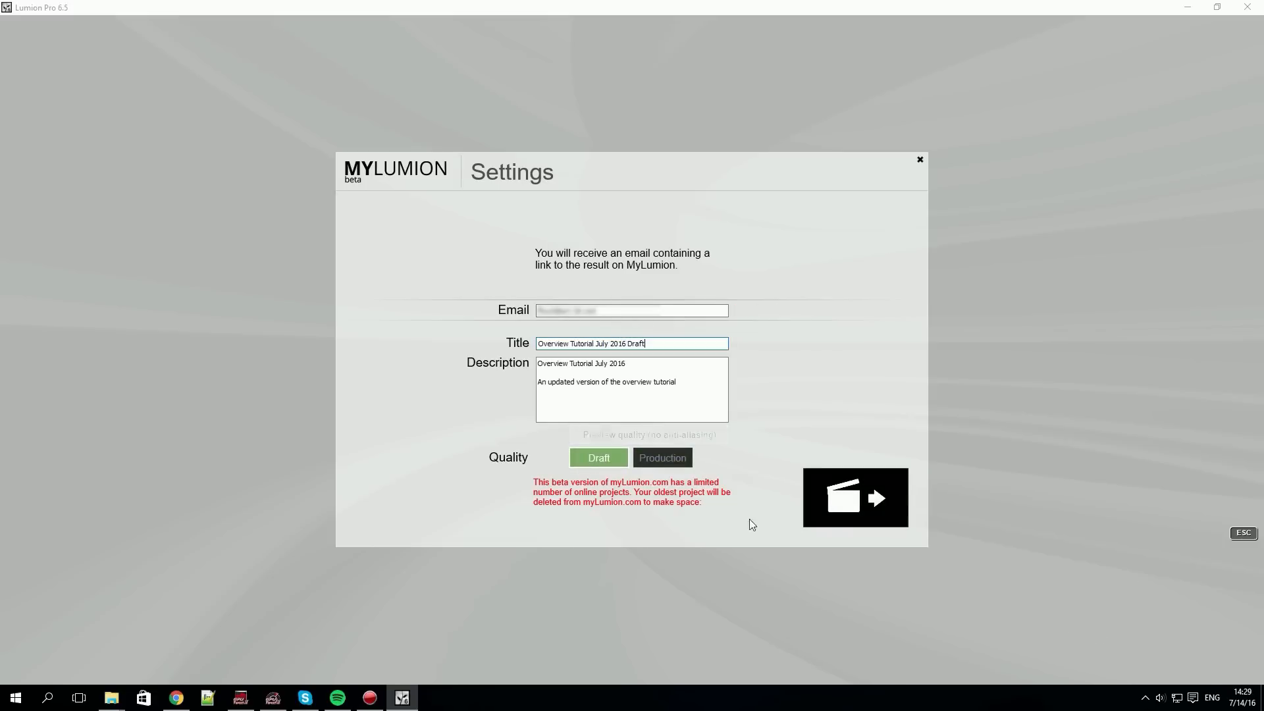
{"action": "left_click", "coordinate": [845, 498]}
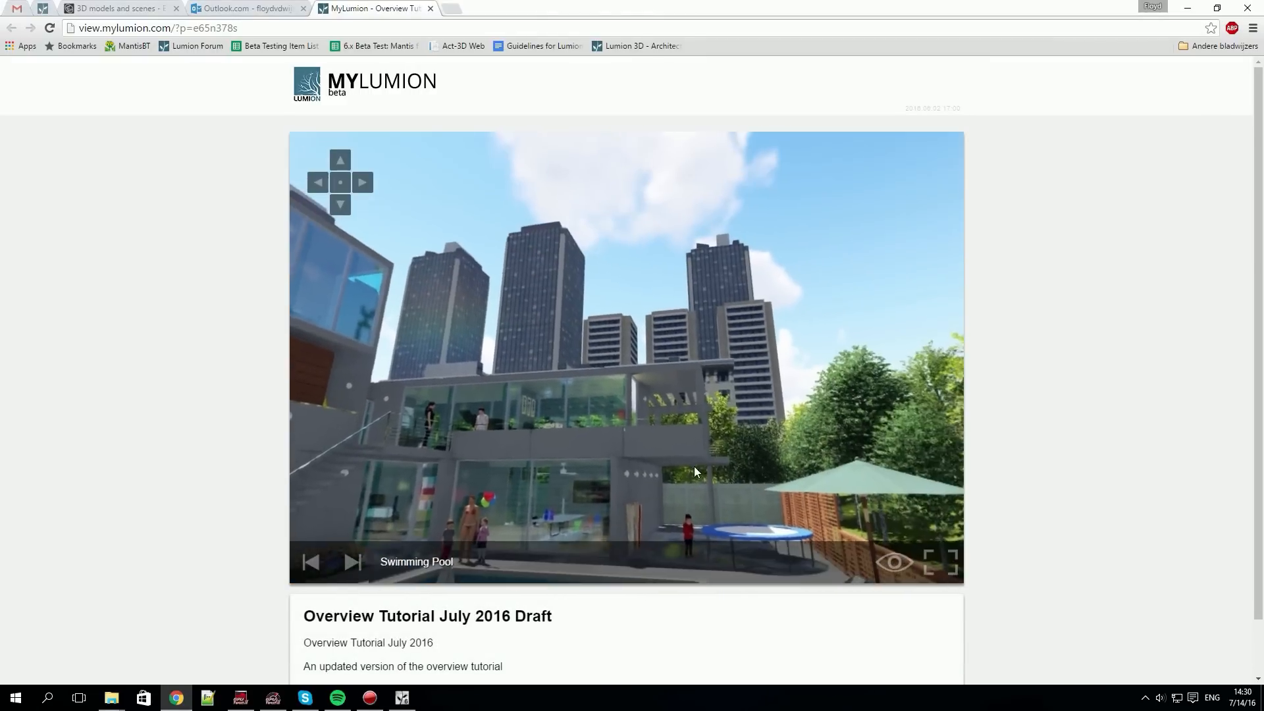
Step: Look around the uploaded Swimming Pool panorama in the browser, enable viewpoints and follow one of the viewpoint markers
{"action": "left_click_drag", "start_coordinate": [694, 466], "coordinate": [834, 335]}
{"action": "left_click", "coordinate": [897, 564]}
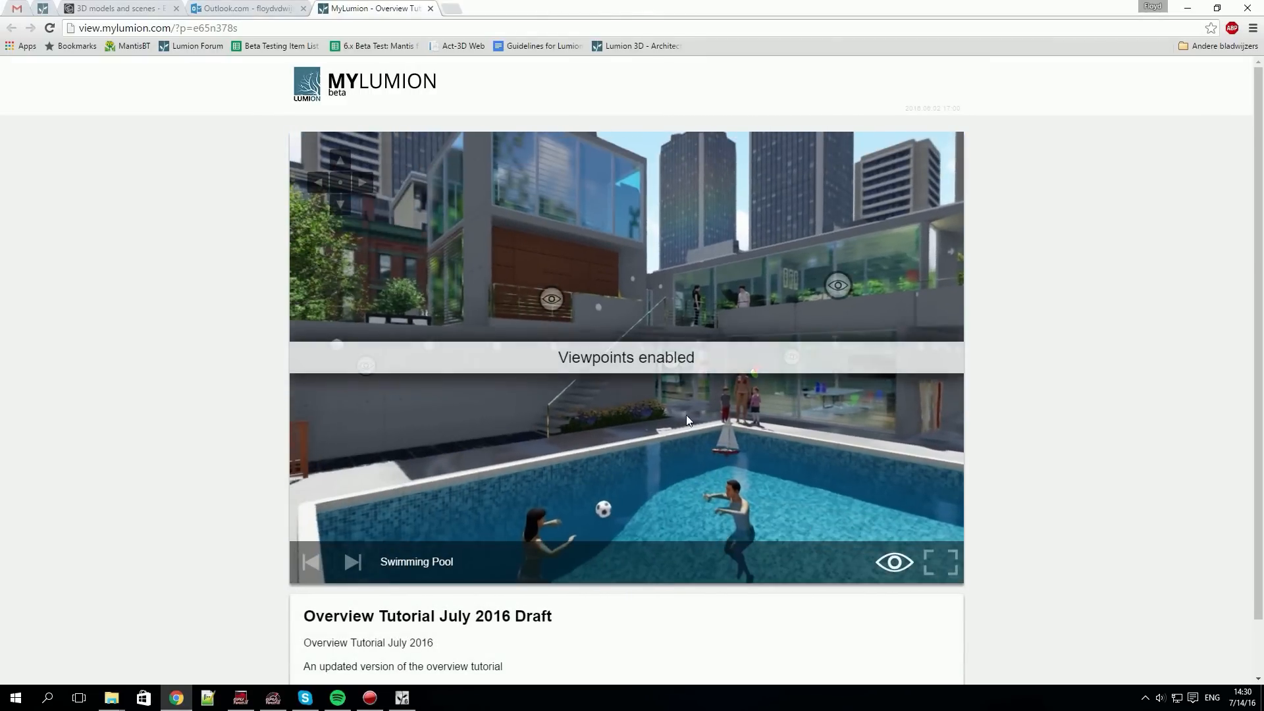
{"action": "left_click", "coordinate": [371, 362]}
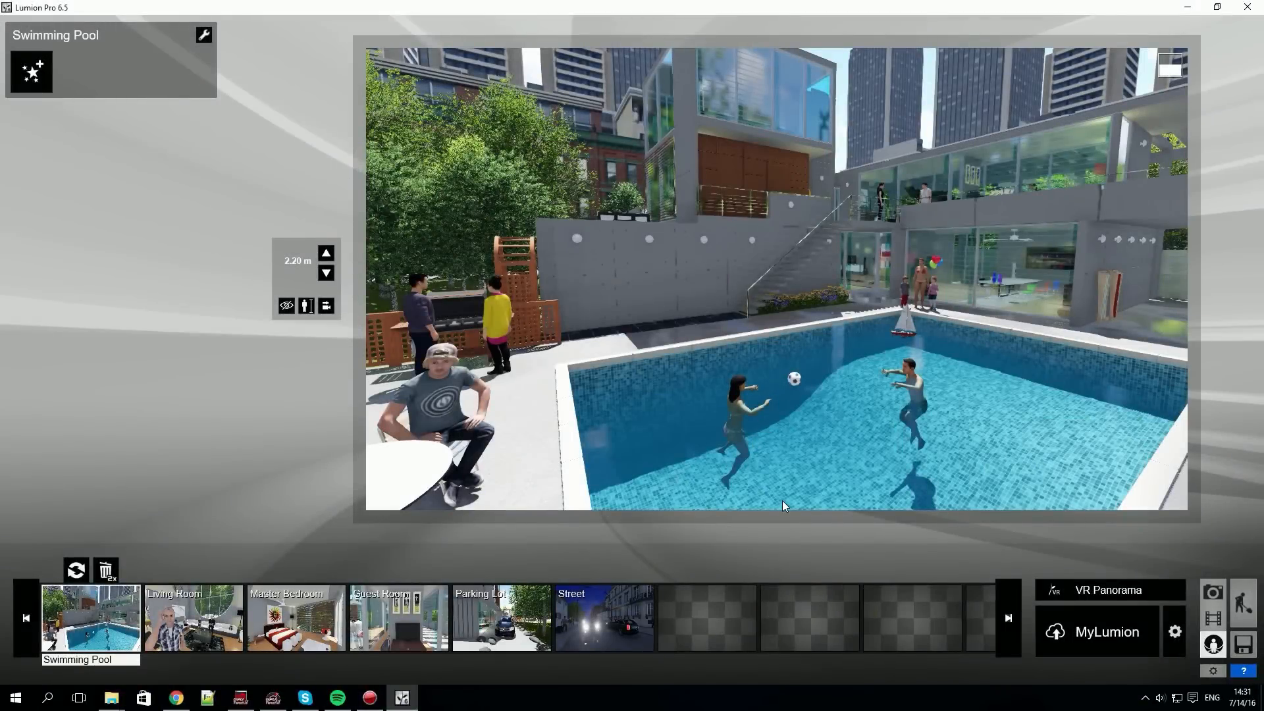
Step: Open the online MyLumion project manager from Lumion and delete the Villa downtown area at night project
{"action": "left_click", "coordinate": [1174, 631]}
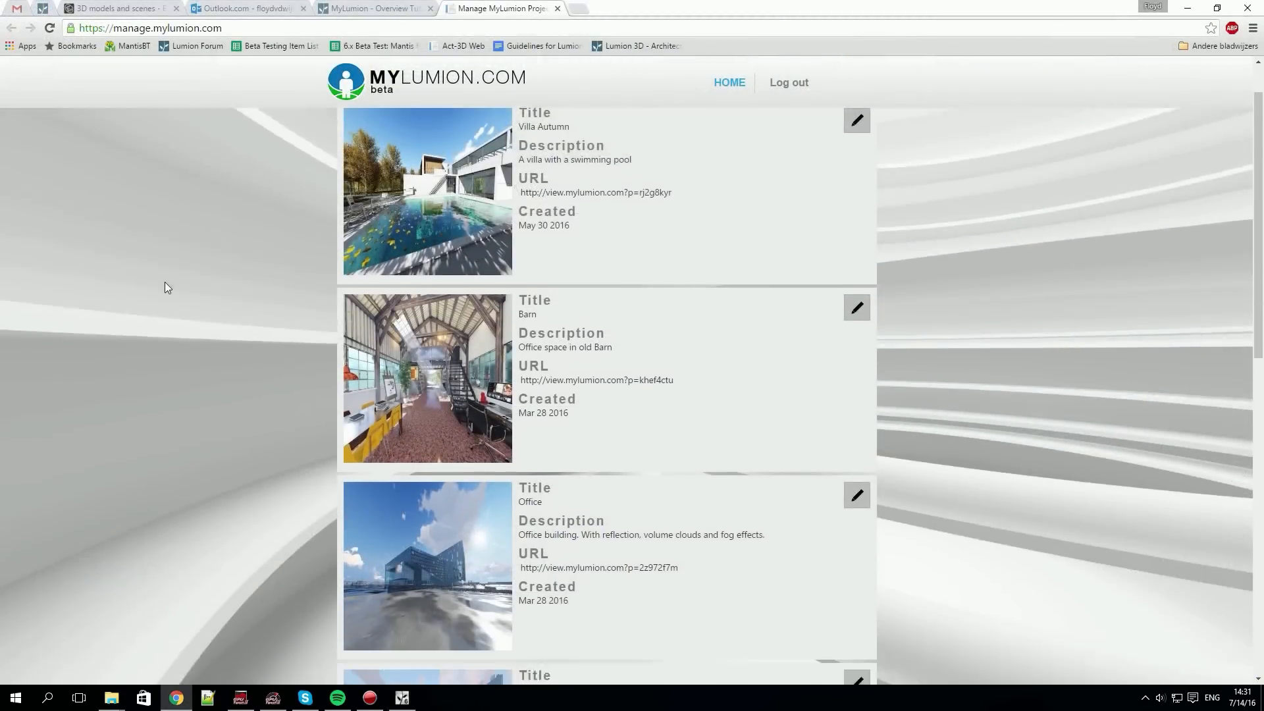
{"action": "scroll", "coordinate": [164, 281], "scroll_direction": "down", "scroll_amount": 4}
{"action": "scroll", "coordinate": [163, 282], "scroll_direction": "down", "scroll_amount": 6}
{"action": "scroll", "coordinate": [161, 287], "scroll_direction": "up", "scroll_amount": 3}
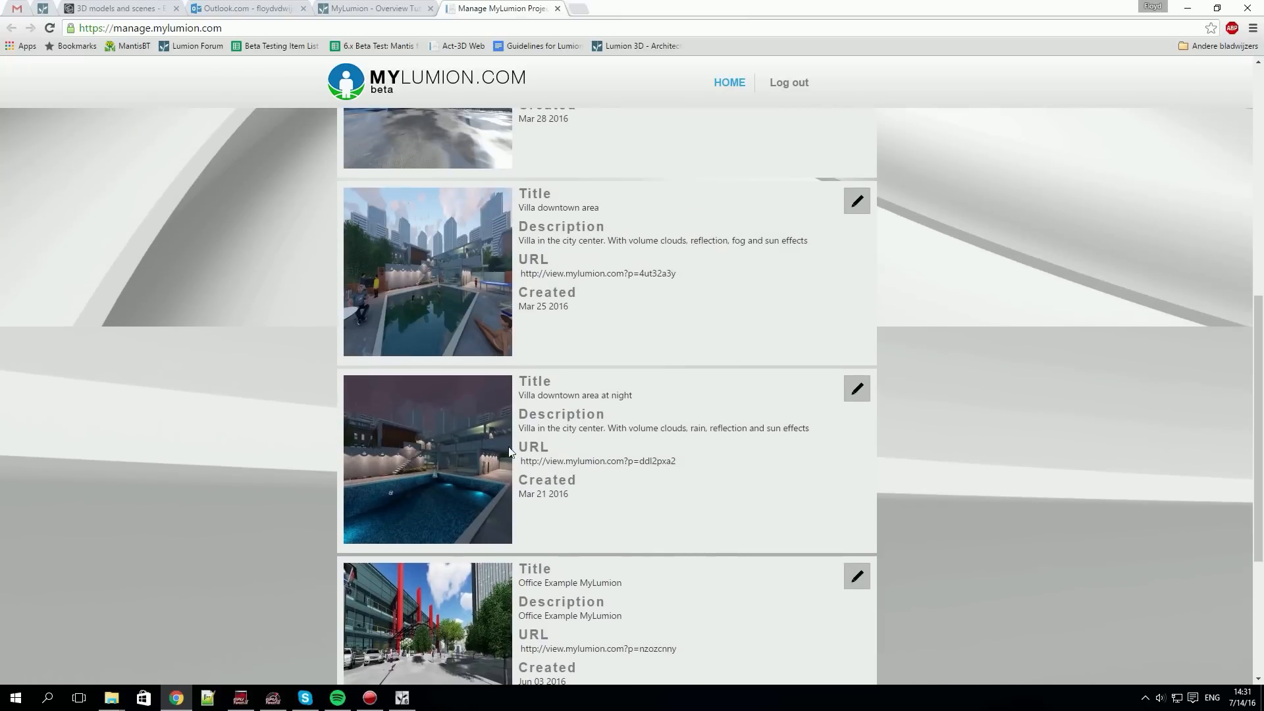
{"action": "left_click", "coordinate": [856, 391]}
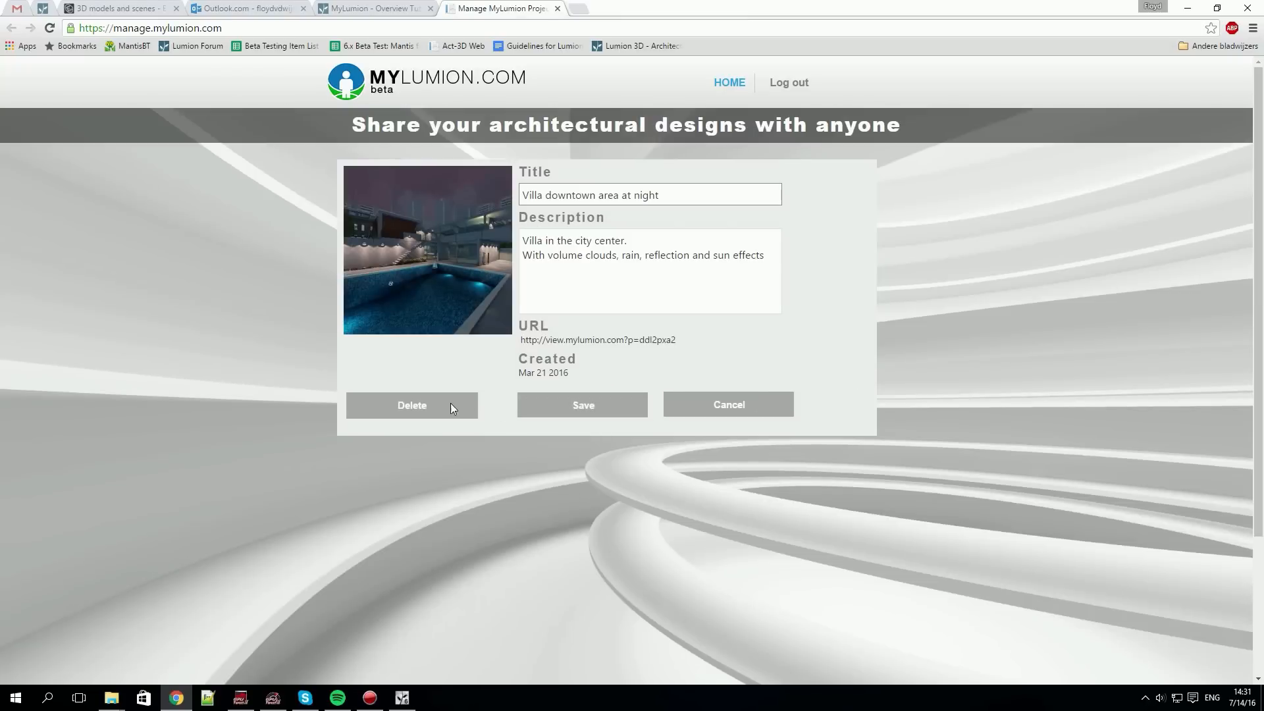
{"action": "left_click", "coordinate": [678, 407]}
Step: Browse the remaining MyLumion projects and open the Office project's shared panorama from its URL
{"action": "scroll", "coordinate": [284, 392], "scroll_direction": "down", "scroll_amount": 1}
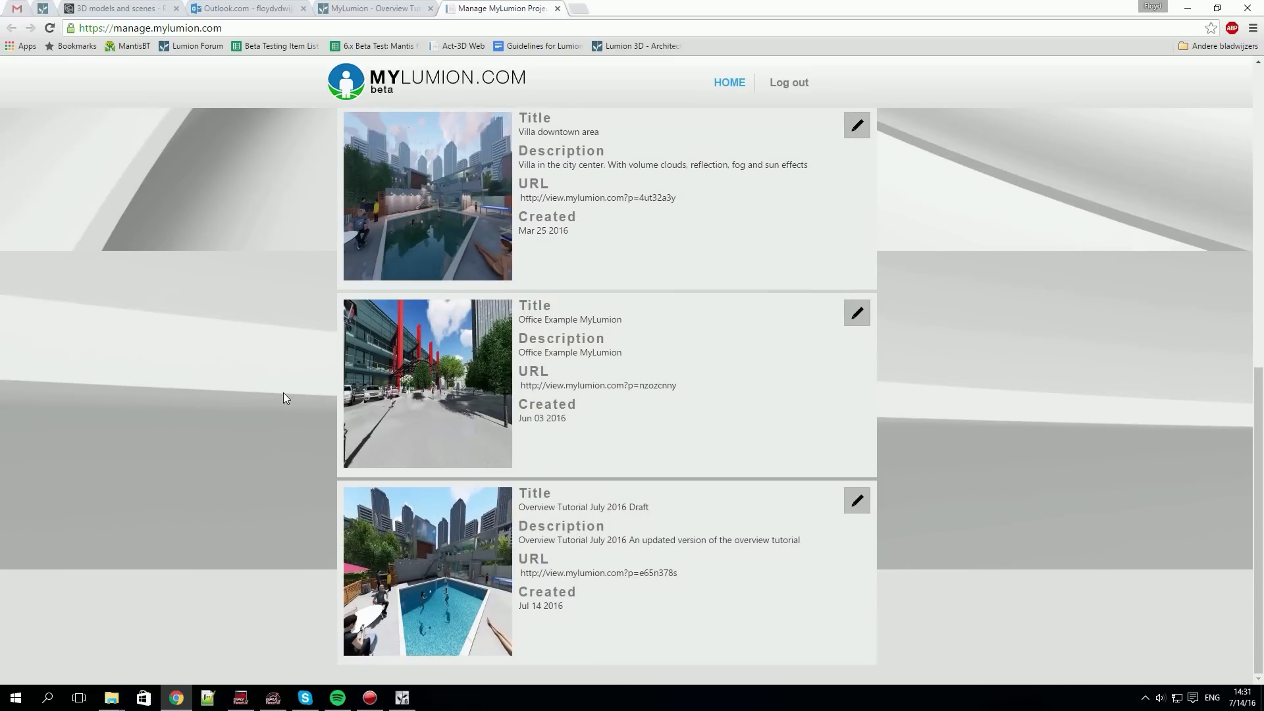
{"action": "scroll", "coordinate": [281, 386], "scroll_direction": "up", "scroll_amount": 6}
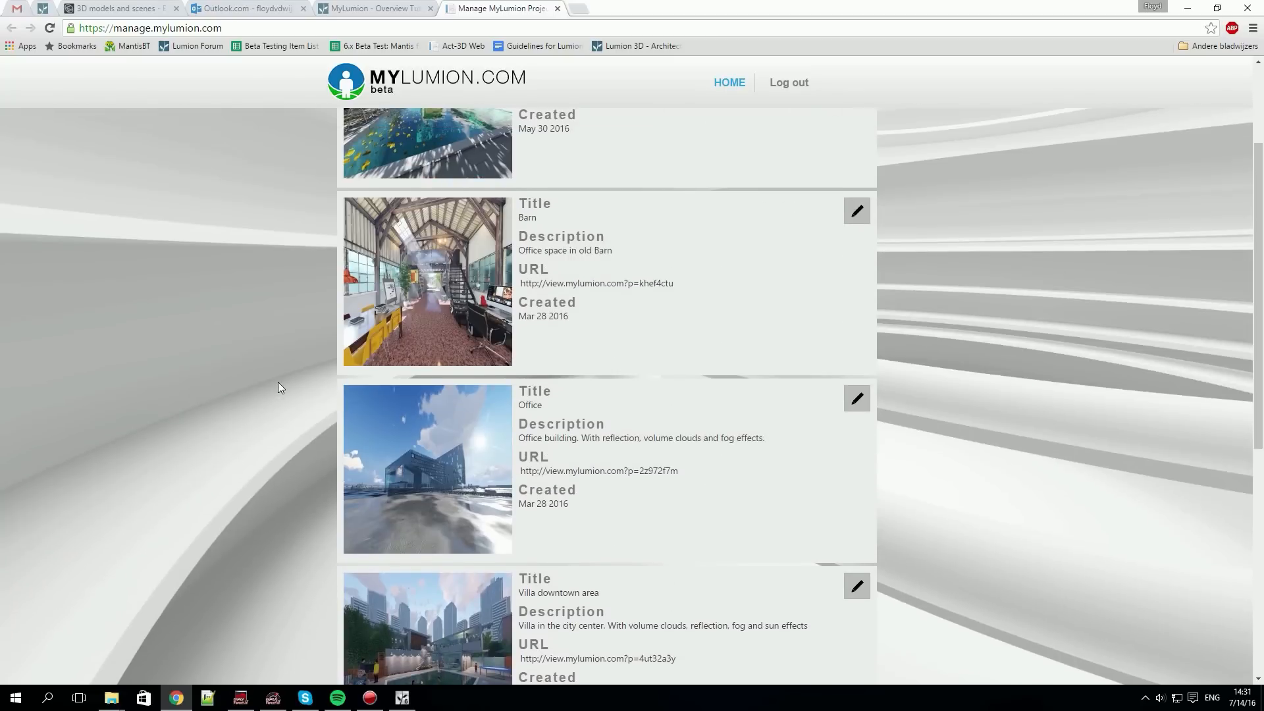
{"action": "left_click", "coordinate": [593, 471]}
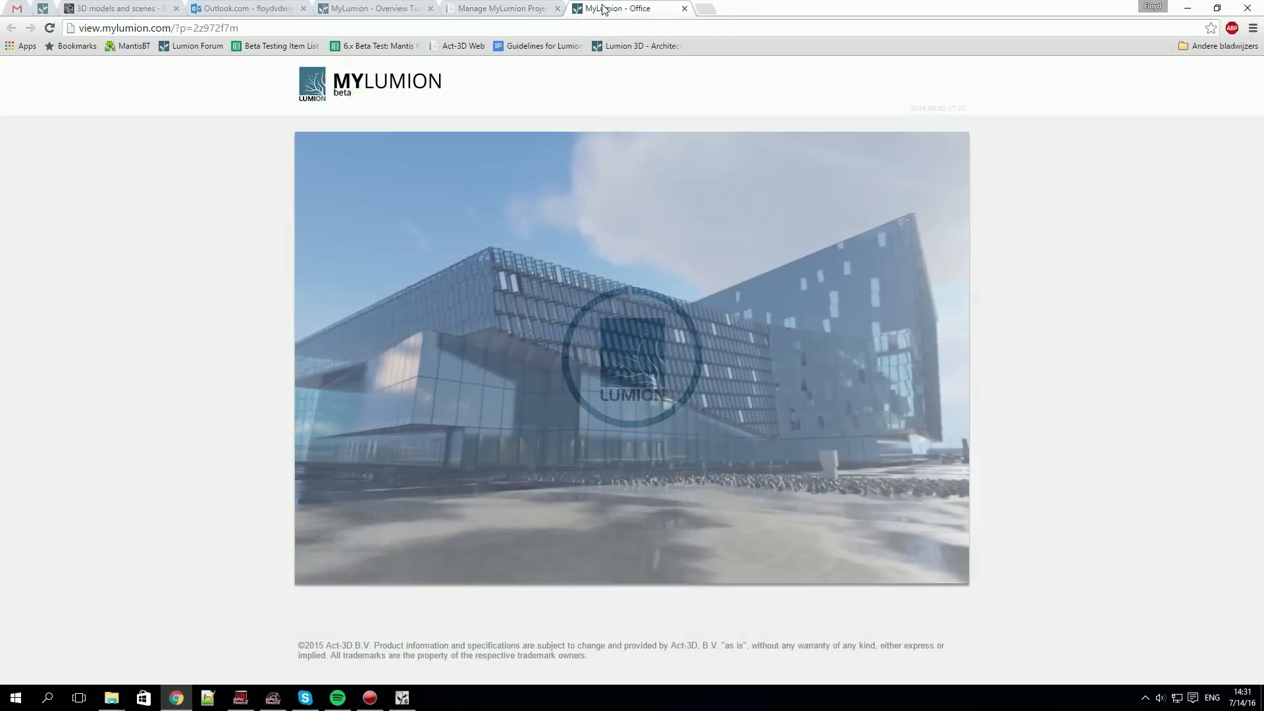